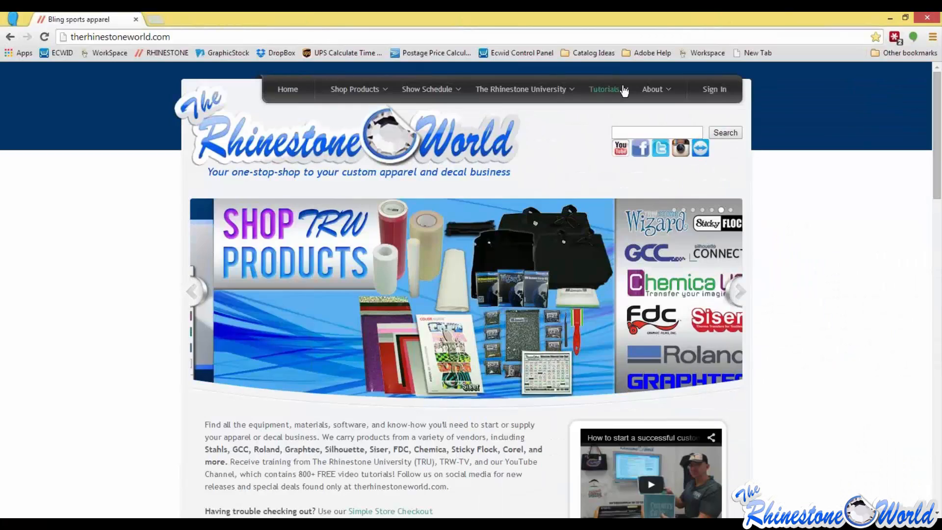
Open the TRW Stone Wizard and Corel Shortcuts sheet from the Rhinestone World site's Documentation tutorials and read through its shortcut lists
{"action": "mouse_move", "coordinate": [609, 93]}
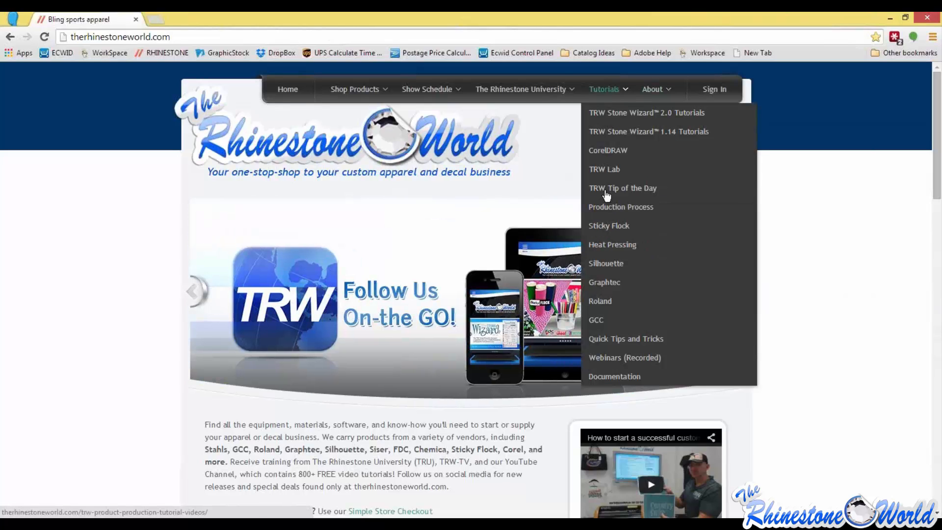
{"action": "left_click", "coordinate": [608, 375]}
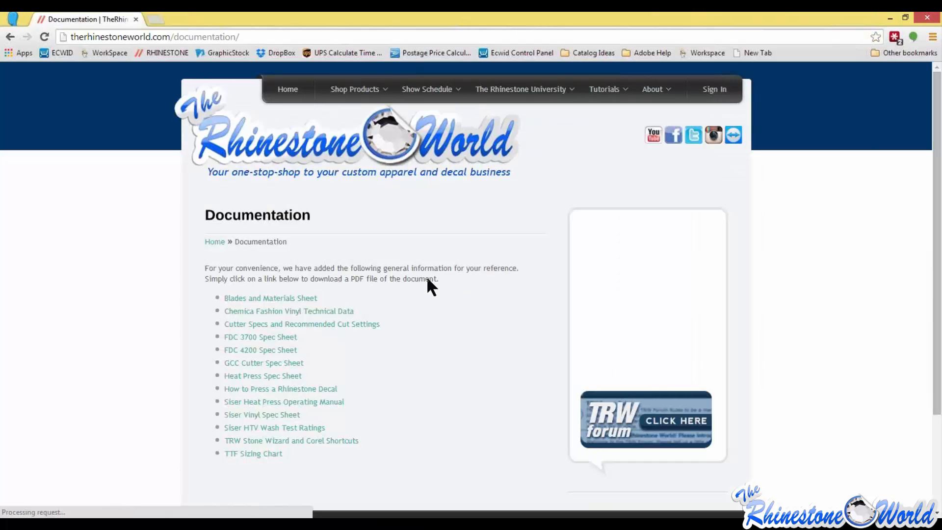
{"action": "scroll", "coordinate": [370, 330], "scroll_direction": "down", "scroll_amount": 1}
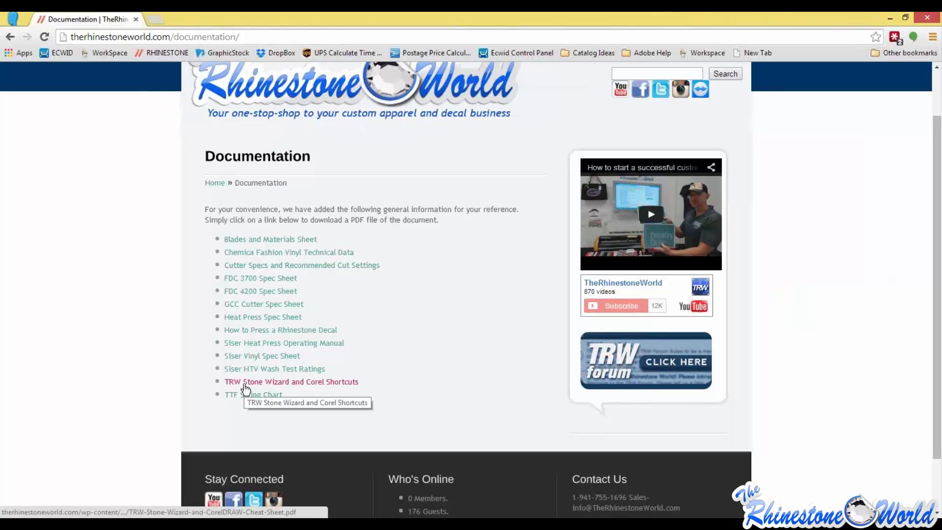
{"action": "left_click", "coordinate": [246, 384]}
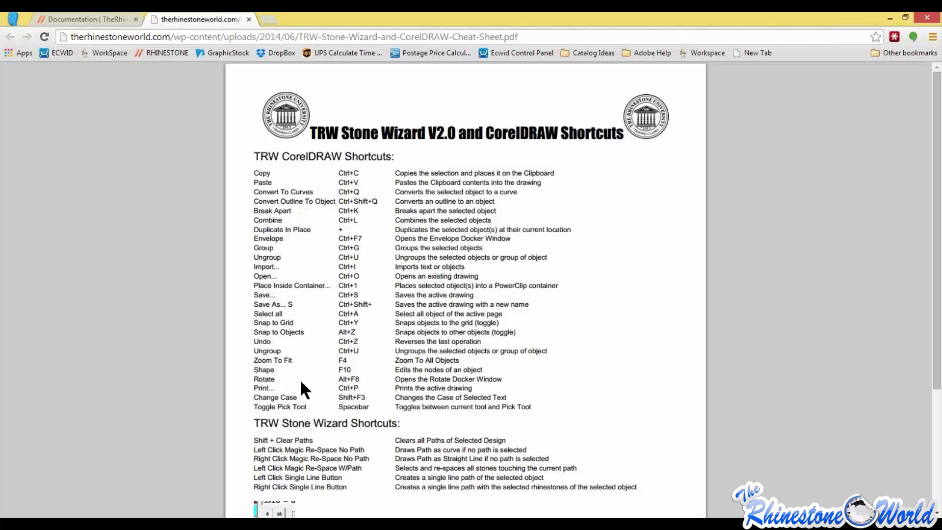
{"action": "scroll", "coordinate": [319, 399], "scroll_direction": "down", "scroll_amount": 3}
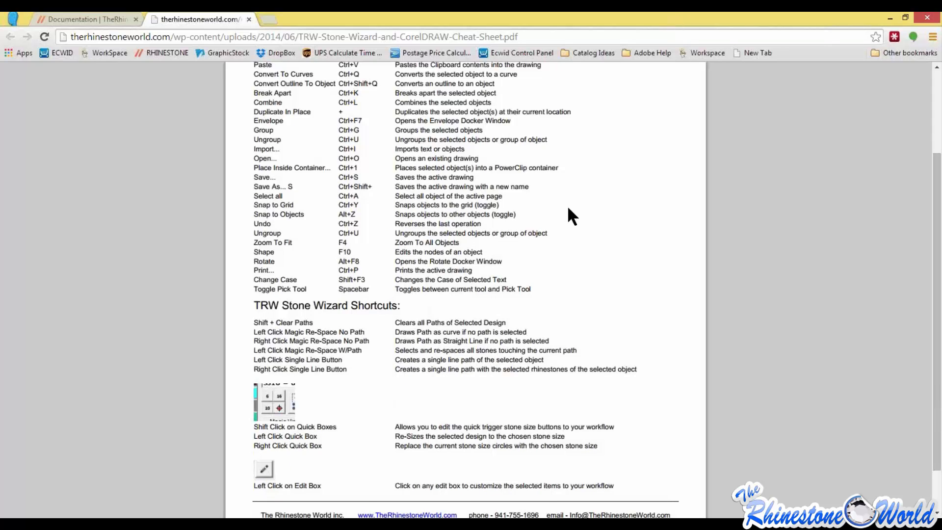
{"action": "scroll", "coordinate": [566, 209], "scroll_direction": "up", "scroll_amount": 2}
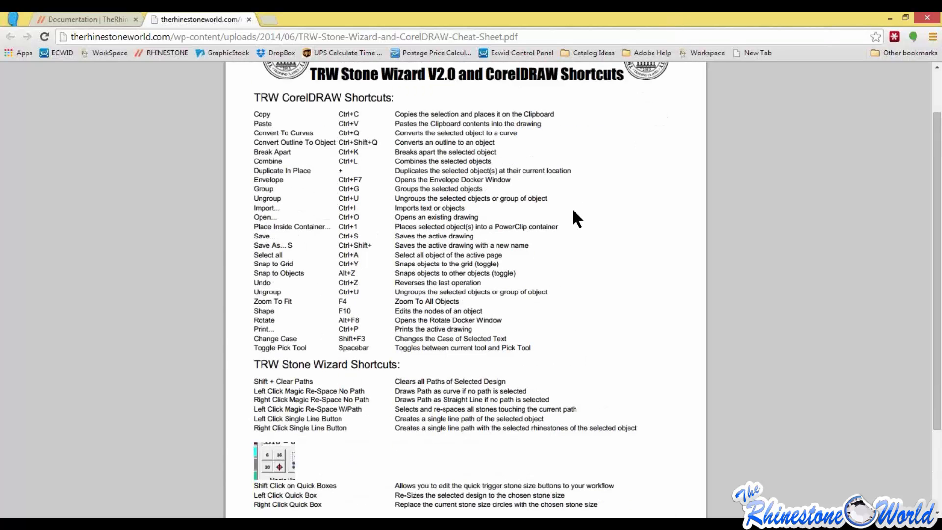
{"action": "scroll", "coordinate": [561, 216], "scroll_direction": "up", "scroll_amount": 2}
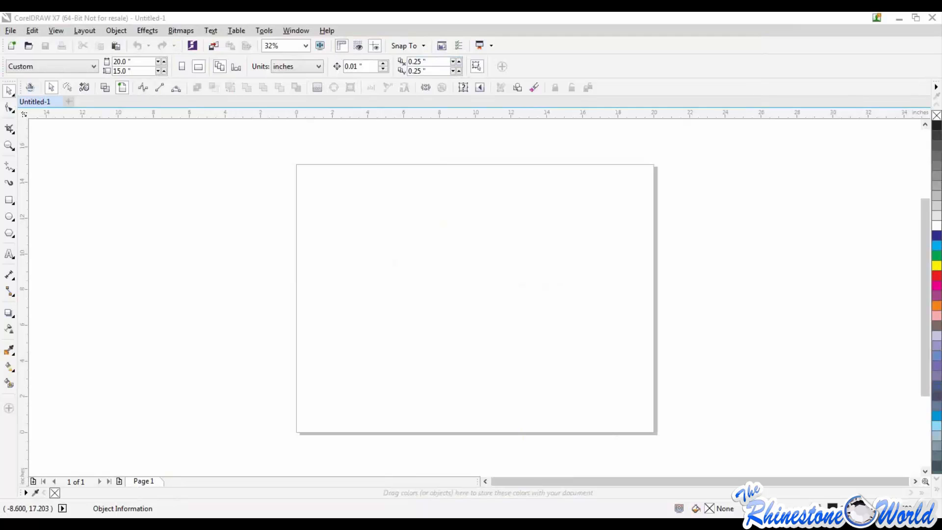
{"action": "left_click", "coordinate": [10, 30]}
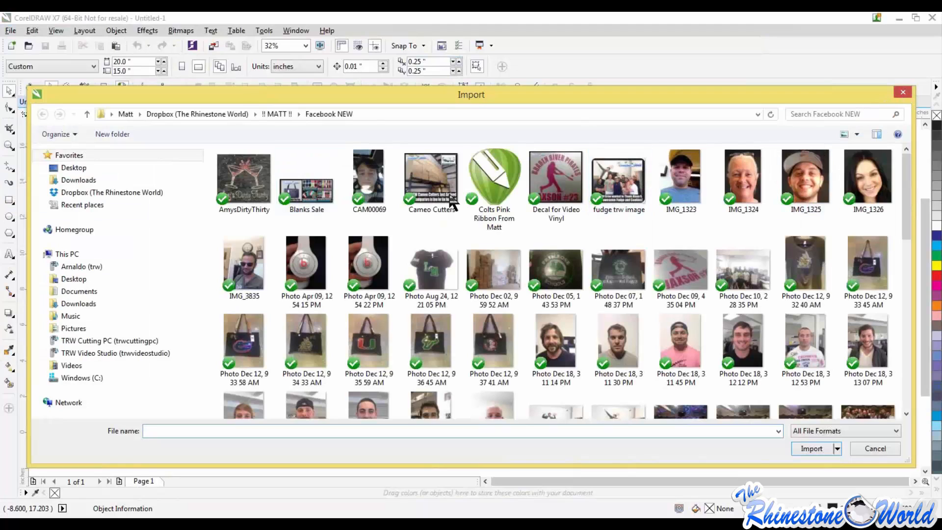
{"action": "left_click", "coordinate": [902, 93]}
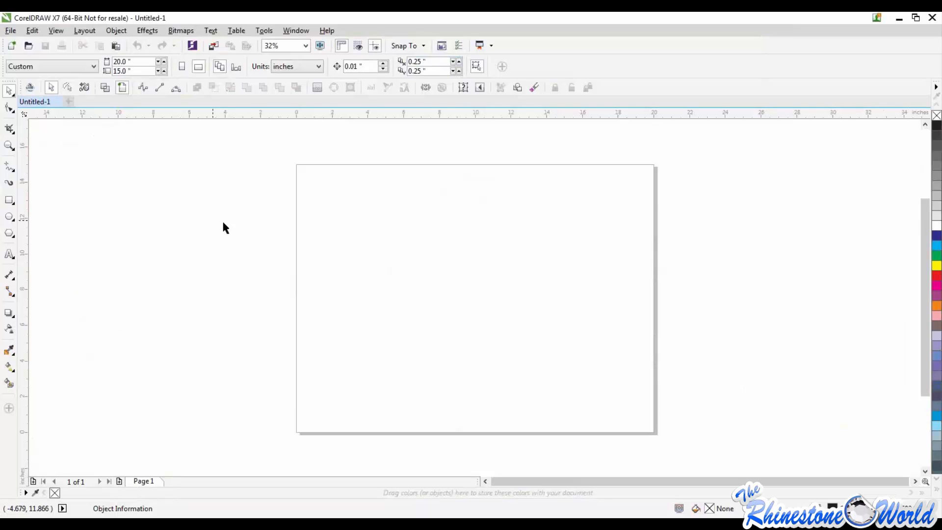
{"action": "left_click", "coordinate": [12, 29]}
{"action": "mouse_move", "coordinate": [32, 30]}
{"action": "left_click", "coordinate": [58, 139]}
{"action": "left_click", "coordinate": [10, 30]}
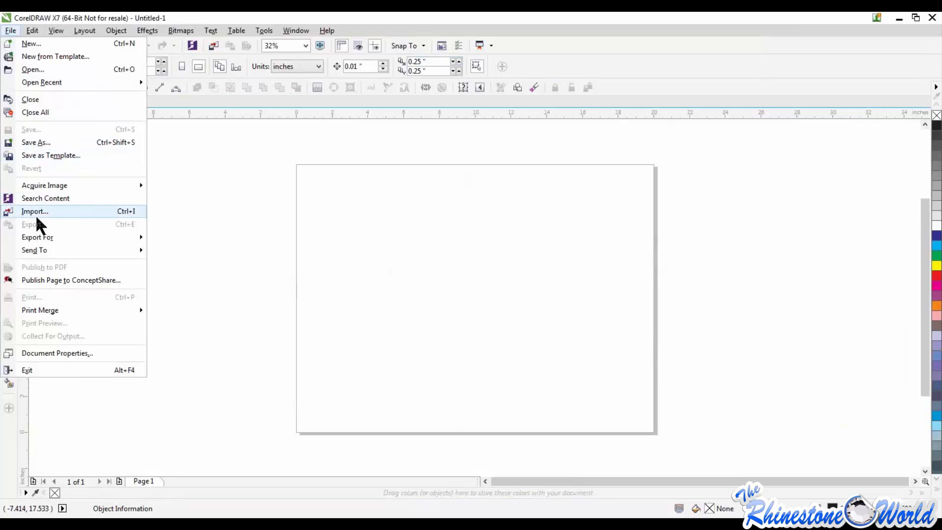
{"action": "left_click", "coordinate": [282, 246]}
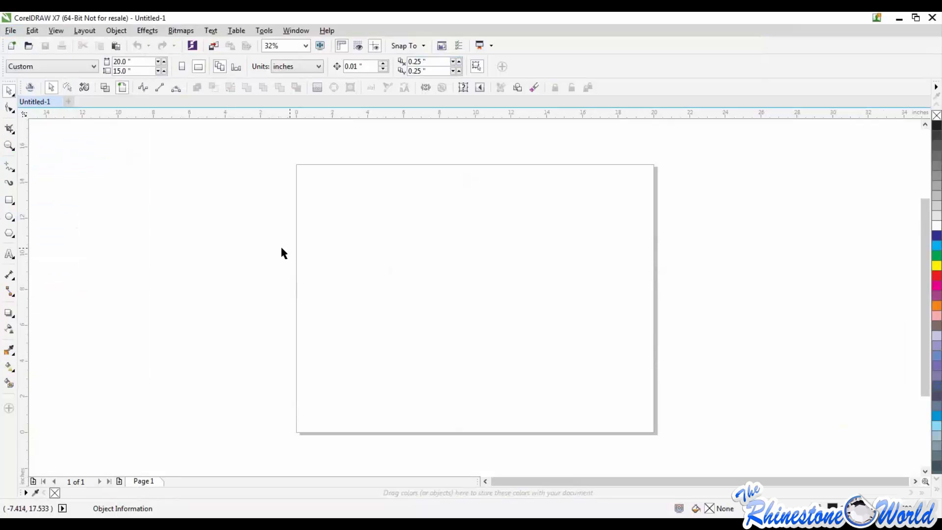
Create a new blank document in CorelDRAW
{"action": "left_click", "coordinate": [13, 30]}
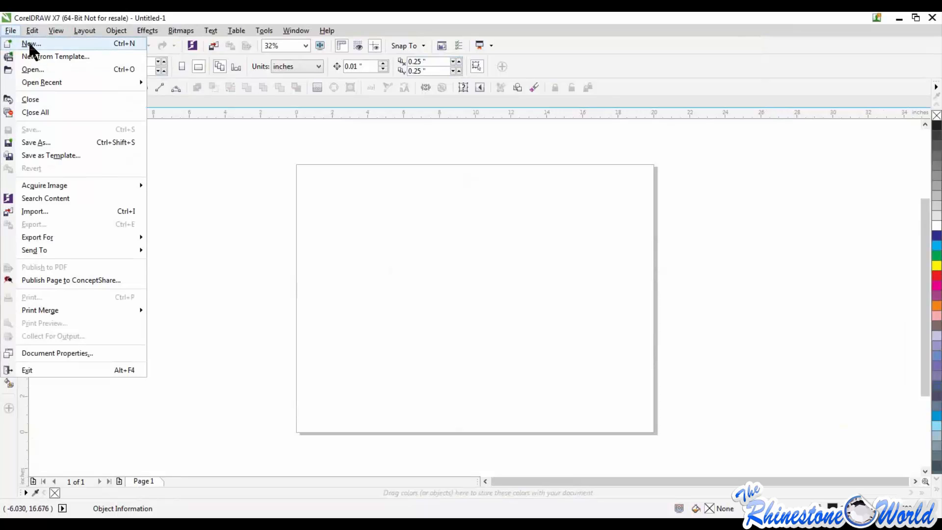
{"action": "left_click", "coordinate": [30, 43]}
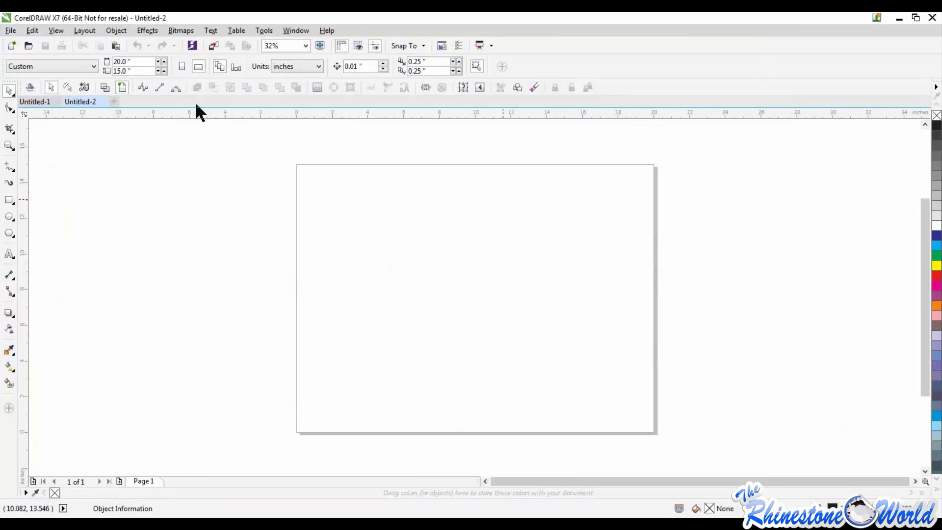
{"action": "left_click", "coordinate": [11, 30]}
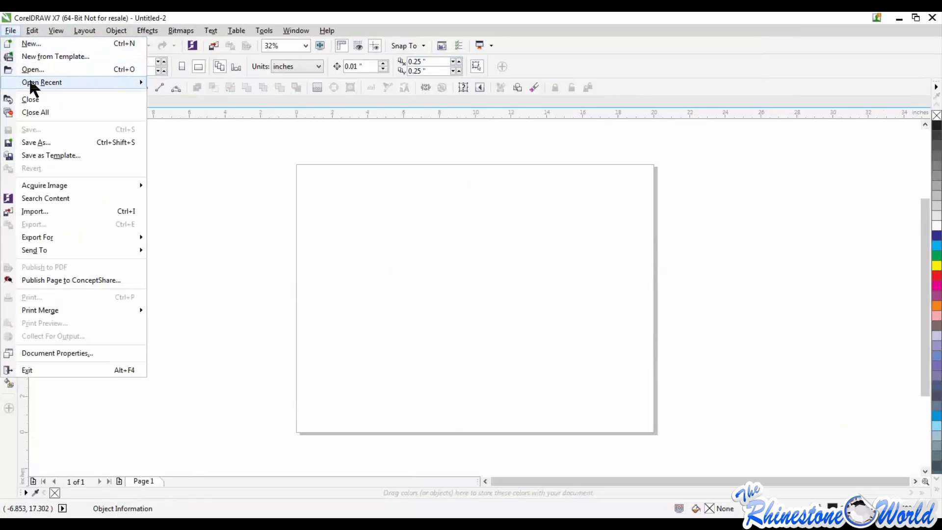
{"action": "mouse_move", "coordinate": [33, 83]}
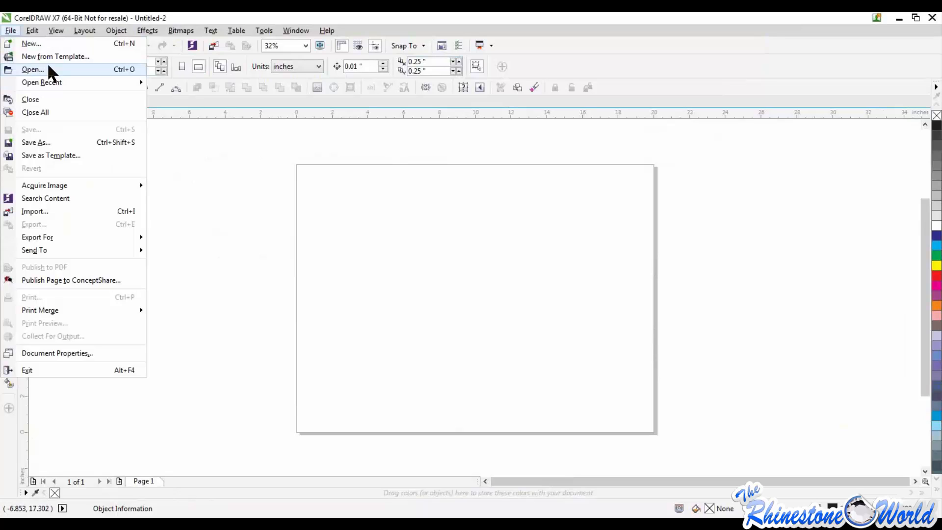
{"action": "left_click", "coordinate": [419, 255]}
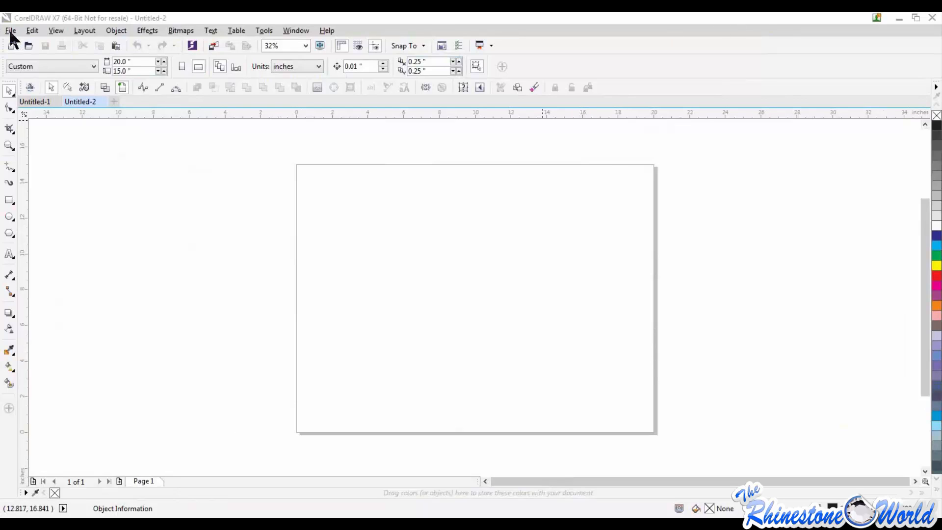
Return the reduced drawing window to full size and delete the H College design placed on the page
{"action": "left_click_drag", "start_coordinate": [428, 22], "coordinate": [932, 203]}
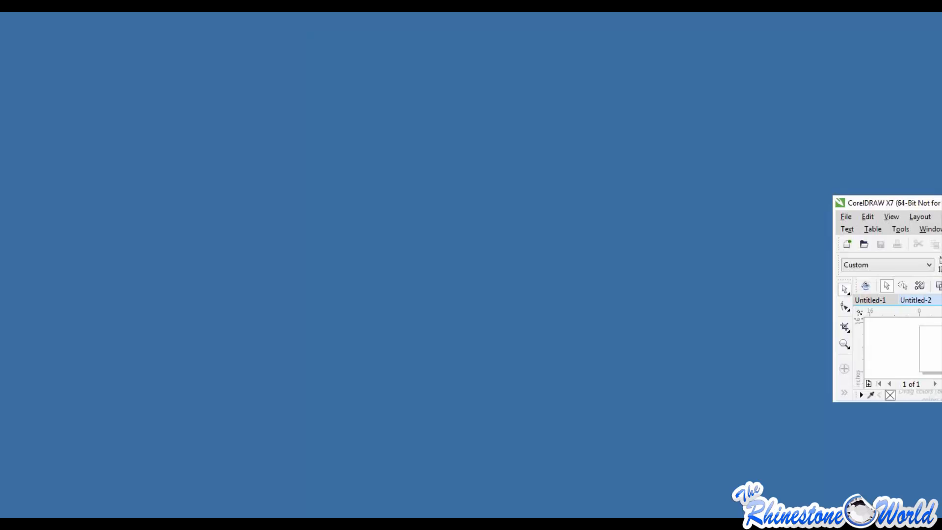
{"action": "left_click_drag", "start_coordinate": [941, 79], "coordinate": [369, 37]}
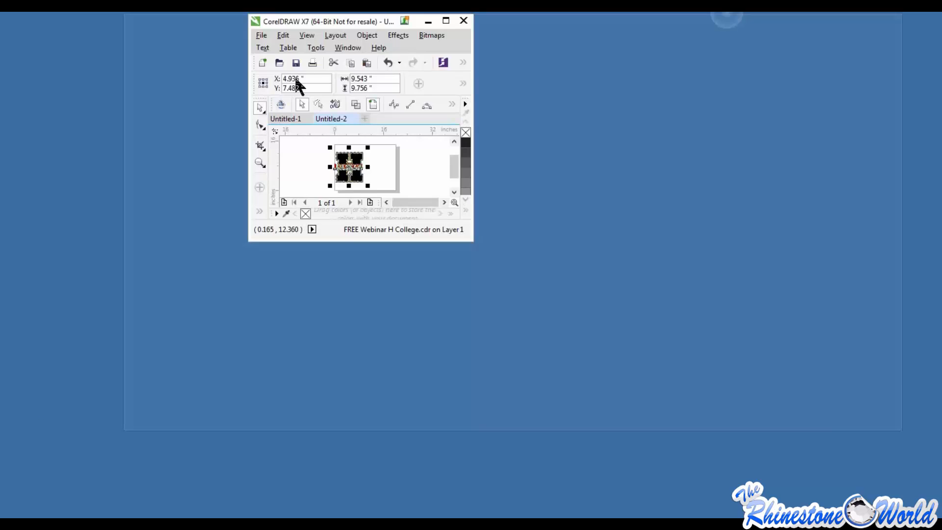
{"action": "left_click", "coordinate": [381, 82]}
{"action": "left_click_drag", "start_coordinate": [218, 160], "coordinate": [605, 397]}
{"action": "key", "text": "Delete"}
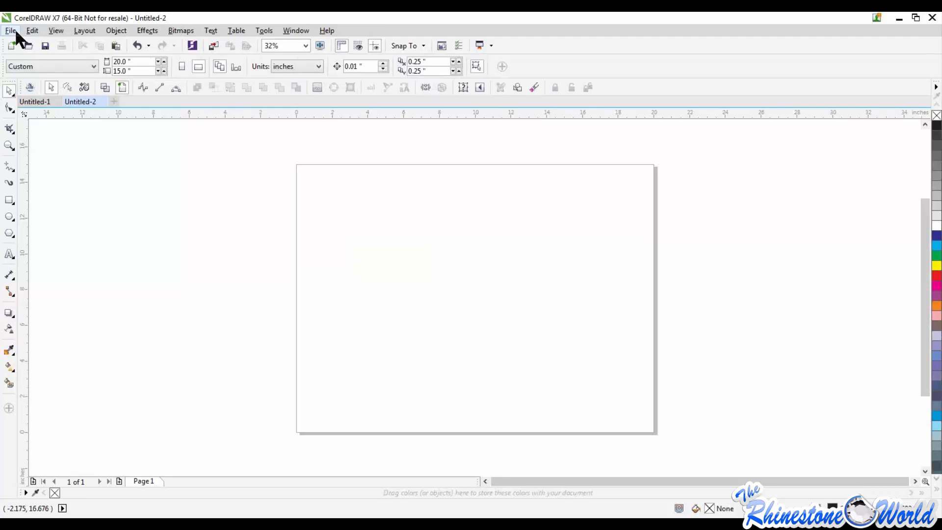
Import the FREE Webinar H College design and place it at the page's left edge at its original size
{"action": "left_click", "coordinate": [11, 30]}
{"action": "left_click", "coordinate": [34, 212]}
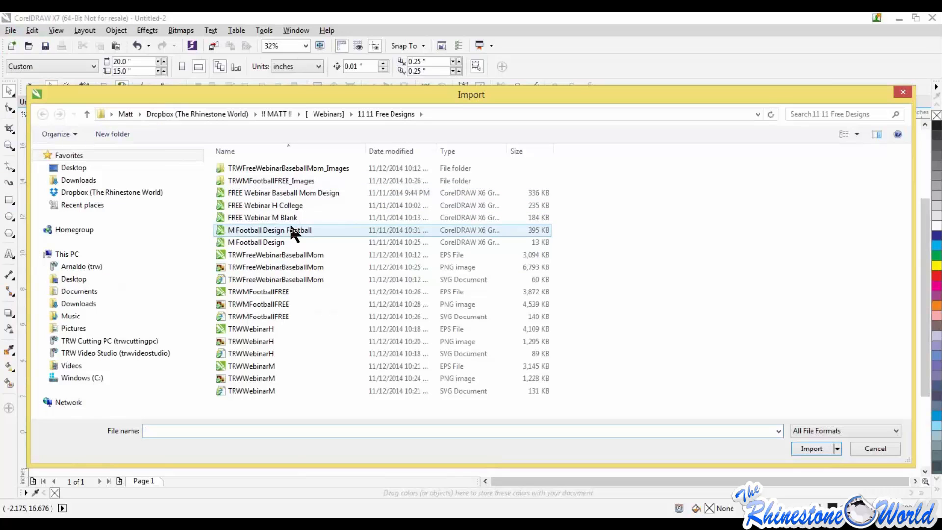
{"action": "double_click", "coordinate": [275, 209]}
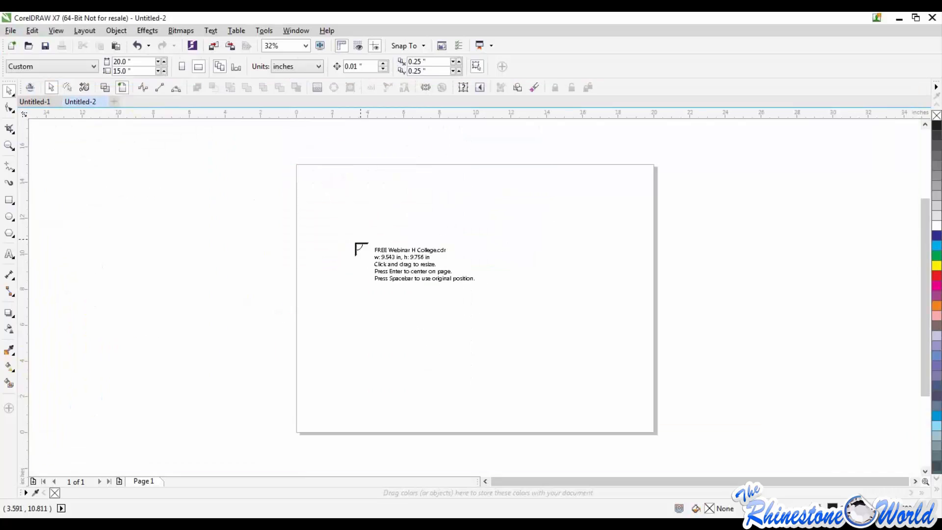
{"action": "left_click", "coordinate": [296, 195]}
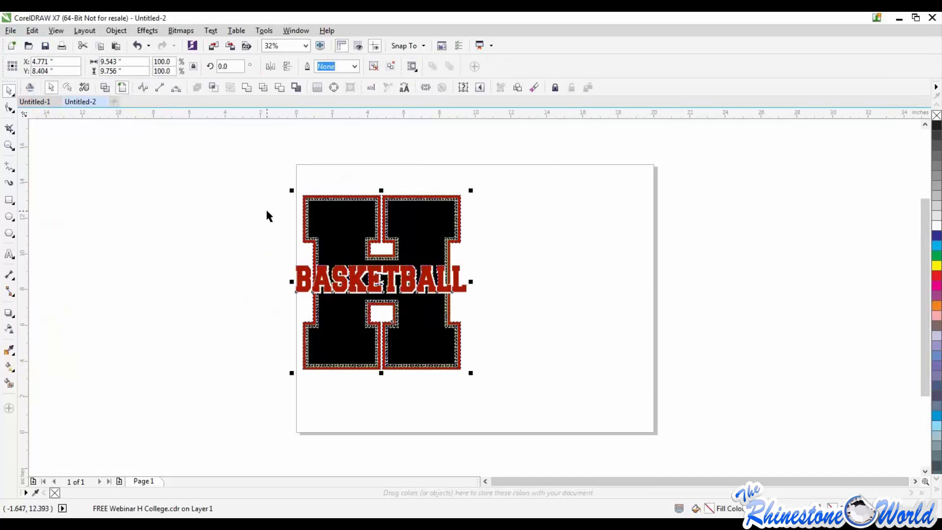
Move the imported H basketball design to the middle of the page
{"action": "left_click", "coordinate": [469, 248]}
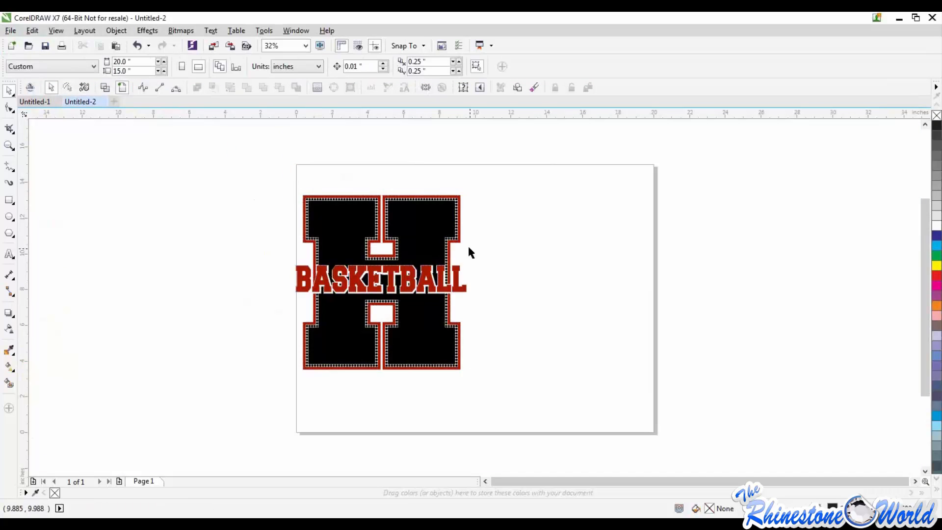
{"action": "mouse_move", "coordinate": [441, 211]}
{"action": "left_mouse_down"}
{"action": "mouse_move", "coordinate": [510, 146]}
{"action": "mouse_move", "coordinate": [505, 248]}
{"action": "mouse_move", "coordinate": [459, 216]}
{"action": "left_mouse_up"}
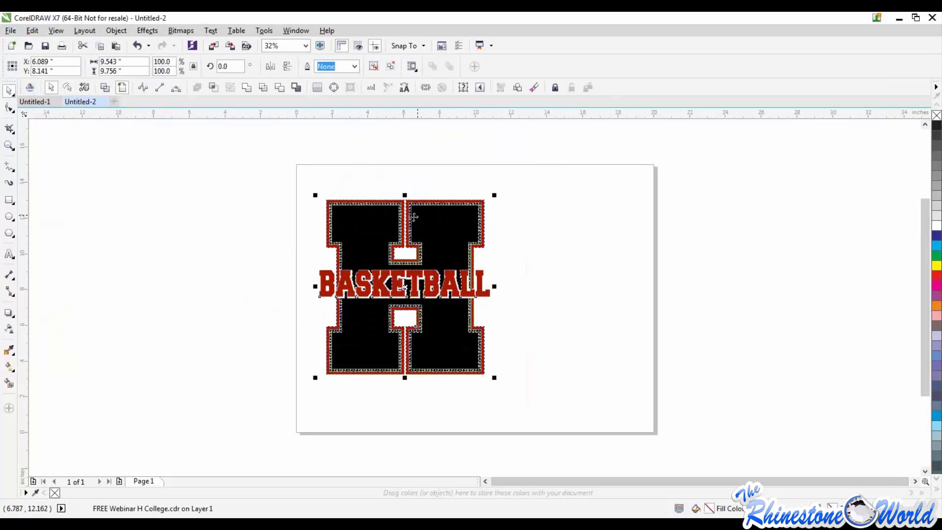
{"action": "left_click", "coordinate": [212, 255]}
{"action": "left_click_drag", "start_coordinate": [357, 231], "coordinate": [415, 235]}
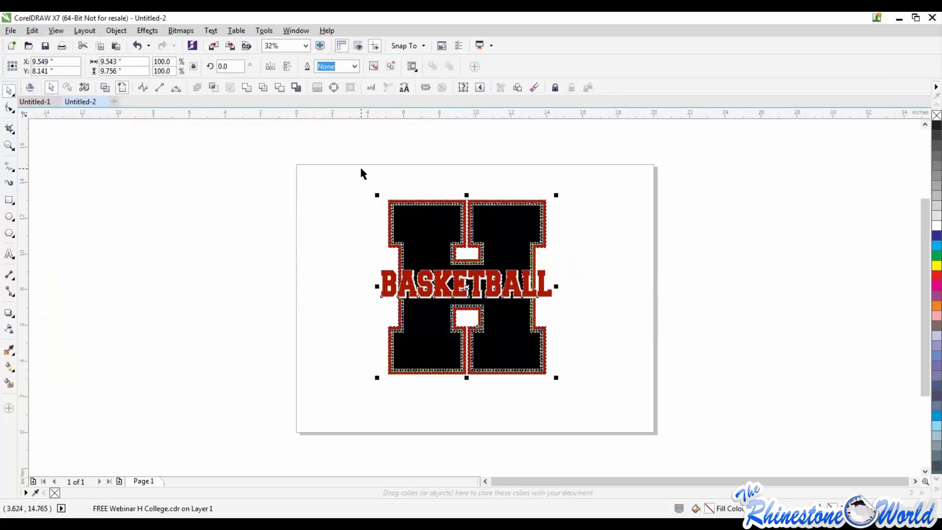
Ungroup the H design and pull its black fill, BASKETBALL text and red outline away from the rhinestone outline
{"action": "left_click", "coordinate": [116, 30]}
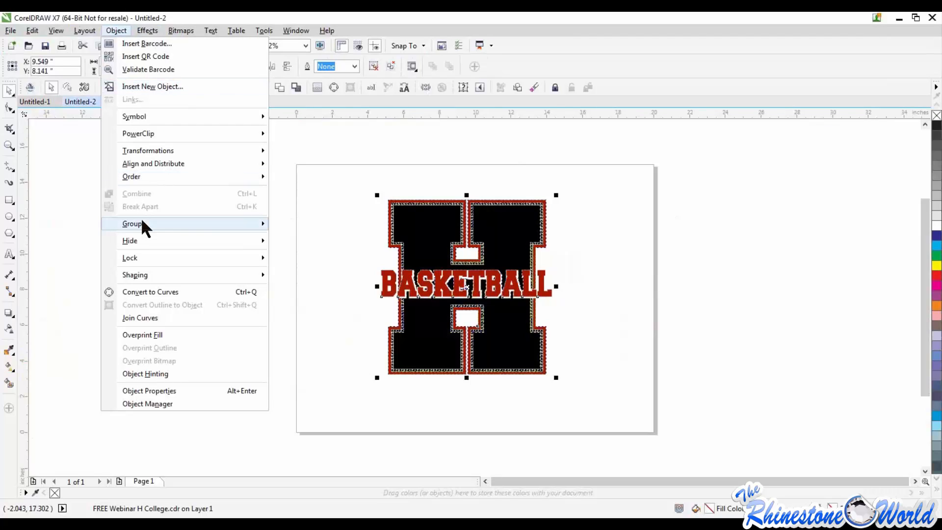
{"action": "mouse_move", "coordinate": [144, 226]}
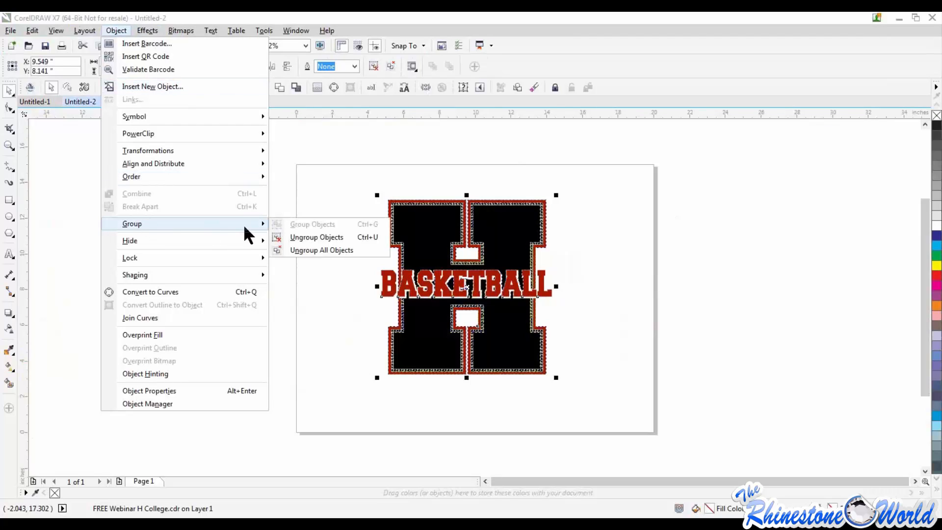
{"action": "left_click", "coordinate": [302, 239]}
{"action": "left_click", "coordinate": [340, 245]}
{"action": "left_click_drag", "start_coordinate": [447, 217], "coordinate": [262, 219]}
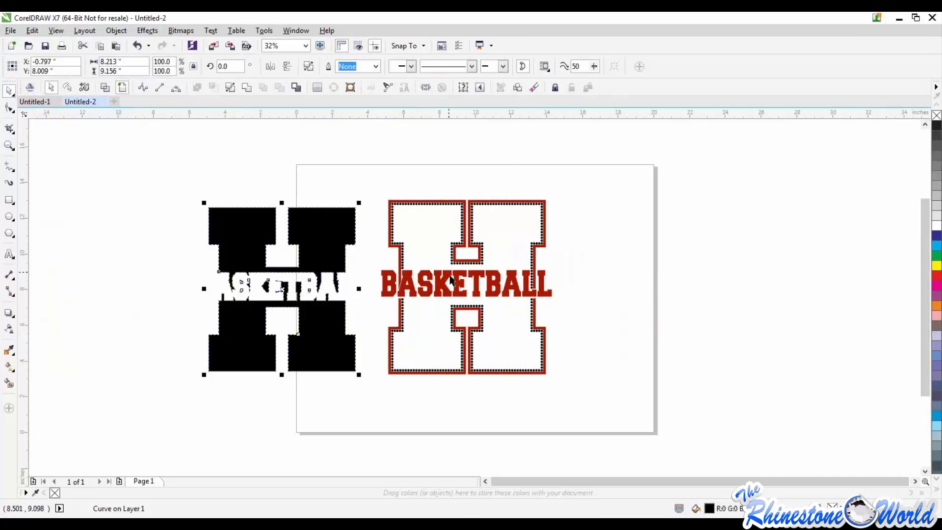
{"action": "left_click_drag", "start_coordinate": [451, 281], "coordinate": [636, 262]}
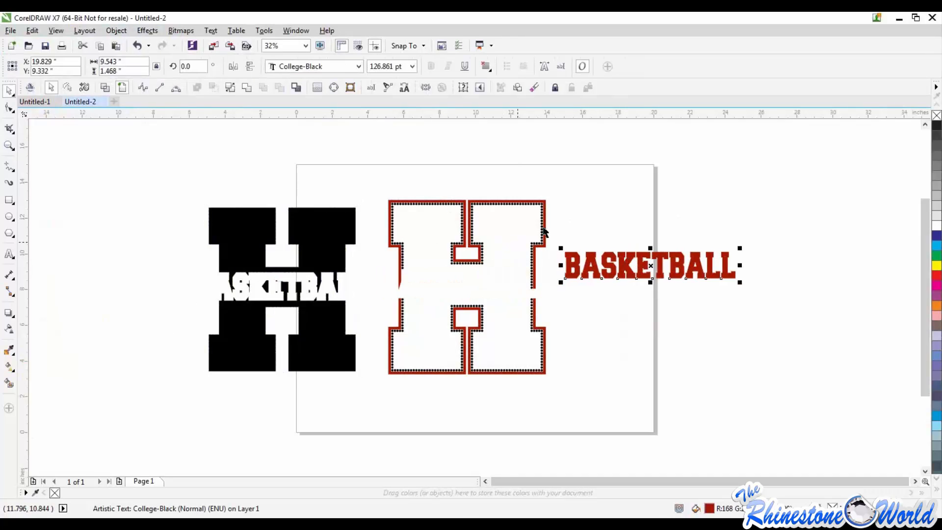
{"action": "left_click_drag", "start_coordinate": [545, 232], "coordinate": [786, 199]}
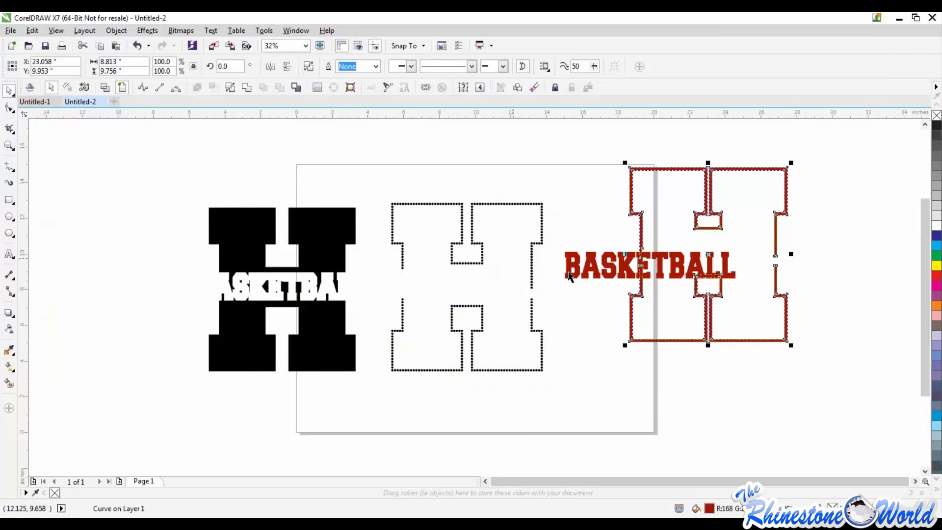
Move six individual rhinestone circles out of the vertical row on the H's outline to show they are separate objects
{"action": "scroll", "coordinate": [515, 257], "scroll_direction": "up", "scroll_amount": 2}
{"action": "left_click", "coordinate": [583, 241]}
{"action": "scroll", "coordinate": [583, 241], "scroll_direction": "up", "scroll_amount": 2}
{"action": "left_click_drag", "start_coordinate": [560, 242], "coordinate": [731, 265]}
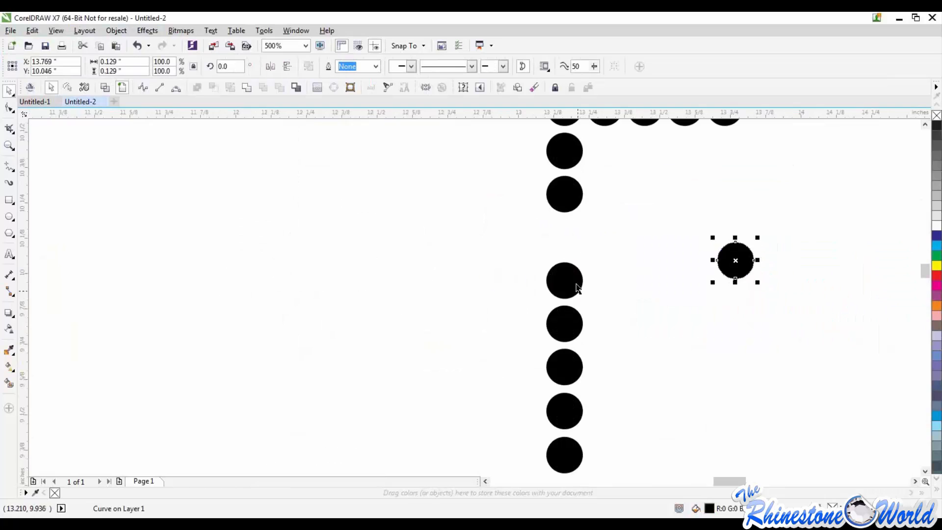
{"action": "left_click_drag", "start_coordinate": [575, 284], "coordinate": [405, 277]}
{"action": "left_click_drag", "start_coordinate": [573, 320], "coordinate": [739, 360]}
{"action": "left_click_drag", "start_coordinate": [571, 367], "coordinate": [454, 374]}
{"action": "left_click_drag", "start_coordinate": [571, 411], "coordinate": [578, 296]}
{"action": "left_click_drag", "start_coordinate": [564, 455], "coordinate": [517, 350]}
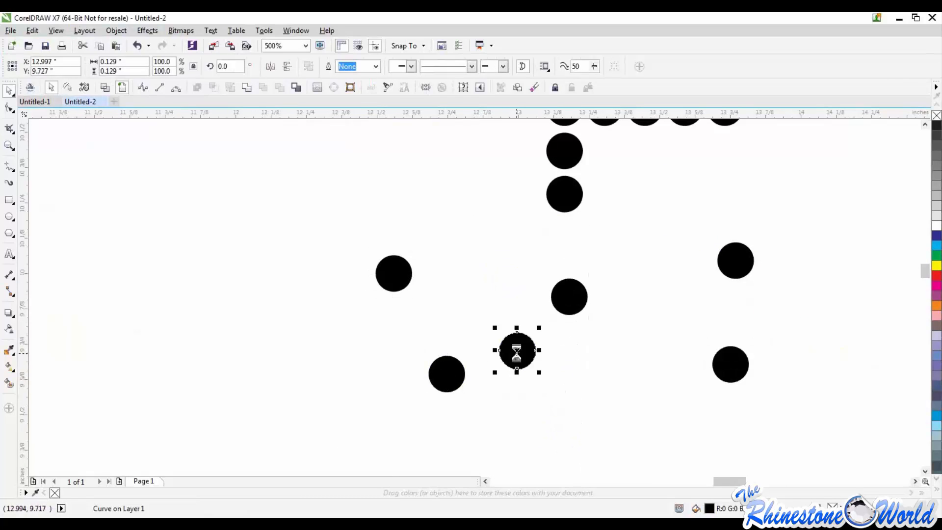
Delete all the separated pieces of the H design
{"action": "scroll", "coordinate": [516, 350], "scroll_direction": "down", "scroll_amount": 8}
{"action": "left_click_drag", "start_coordinate": [292, 260], "coordinate": [818, 443]}
{"action": "key", "text": "Delete"}
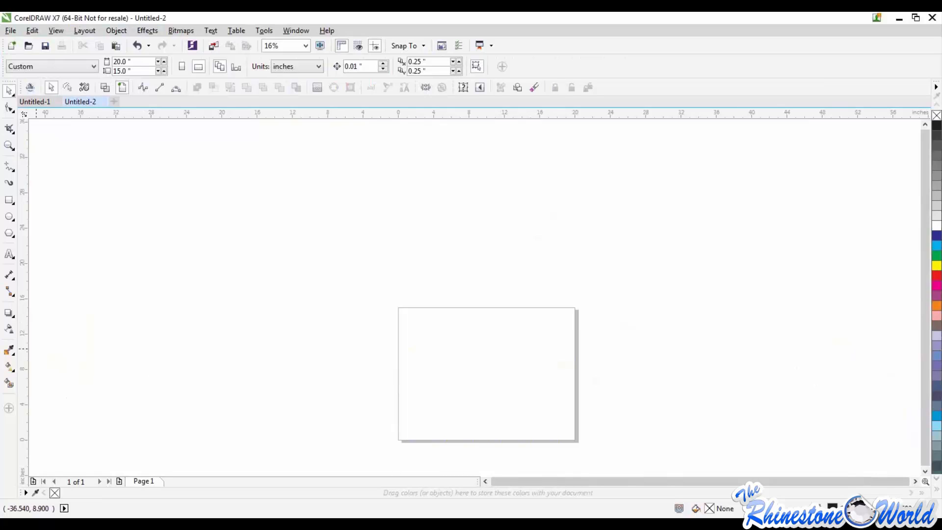
{"action": "left_click", "coordinate": [116, 30]}
{"action": "mouse_move", "coordinate": [34, 34]}
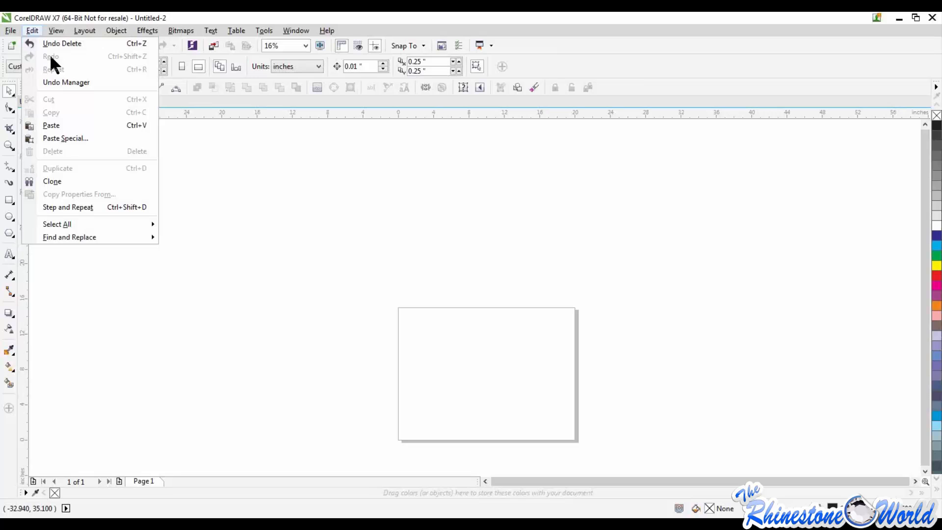
{"action": "left_click", "coordinate": [407, 278]}
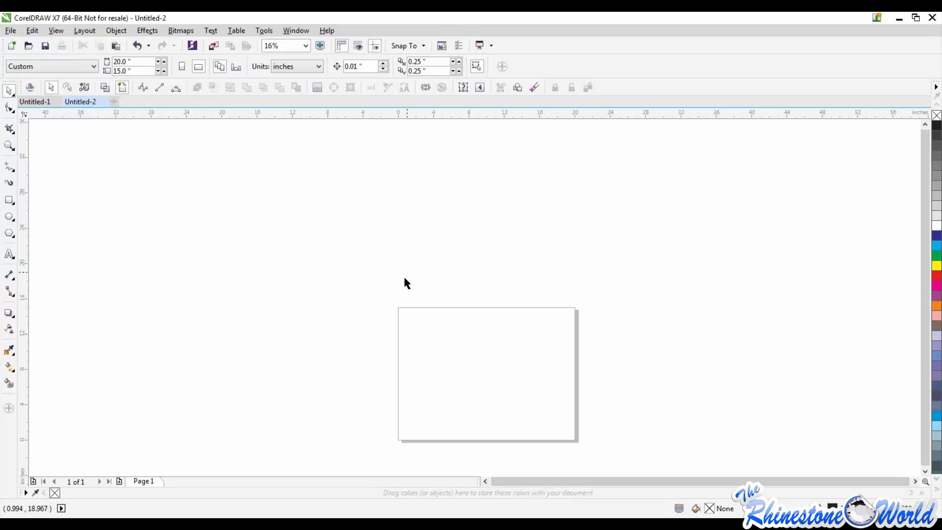
Draw a five-sided polygon about 10.1 by 8.7 inches in the middle of the page and fill it red
{"action": "left_click", "coordinate": [10, 233]}
{"action": "left_click_drag", "start_coordinate": [447, 325], "coordinate": [545, 410]}
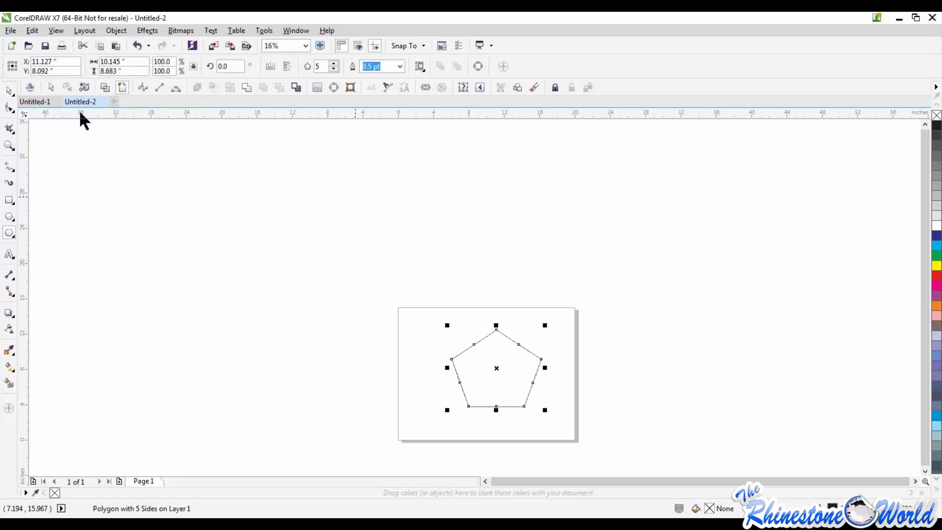
{"action": "left_click", "coordinate": [9, 90]}
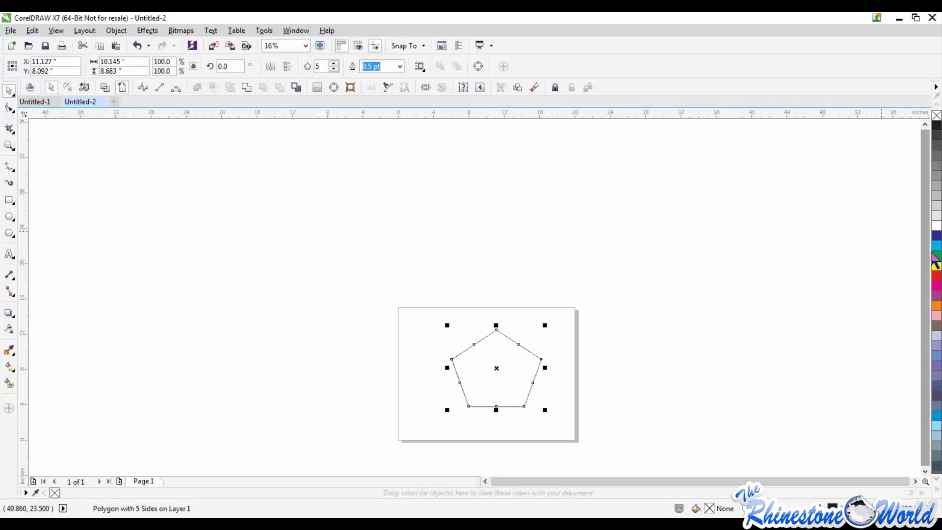
{"action": "left_click", "coordinate": [936, 275]}
Delete the red pentagon and undo that deletion
{"action": "left_click_drag", "start_coordinate": [390, 297], "coordinate": [613, 426]}
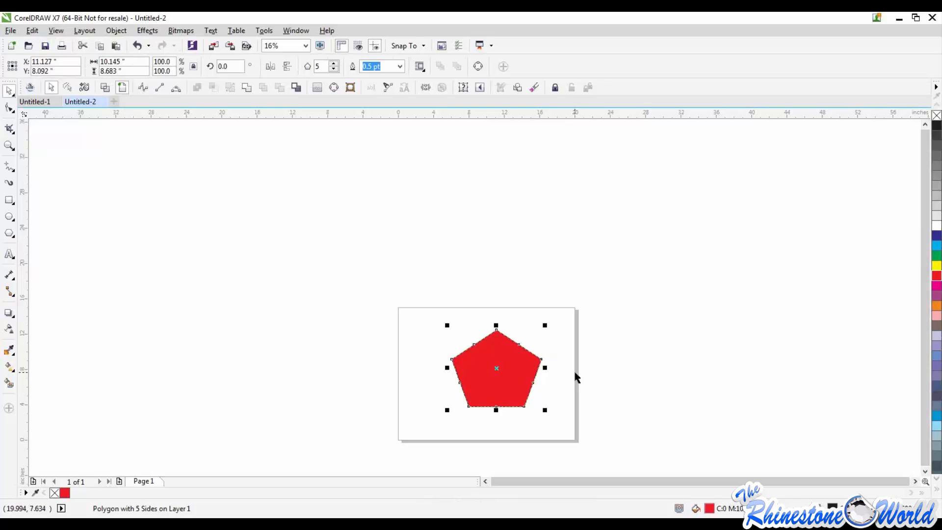
{"action": "key", "text": "Delete"}
{"action": "left_click", "coordinate": [33, 31]}
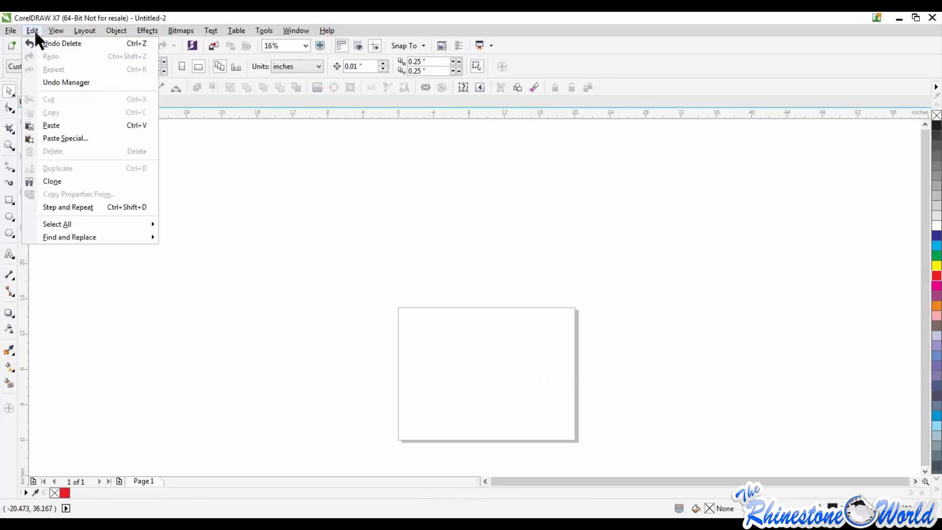
{"action": "left_click", "coordinate": [53, 44]}
{"action": "left_click", "coordinate": [542, 397]}
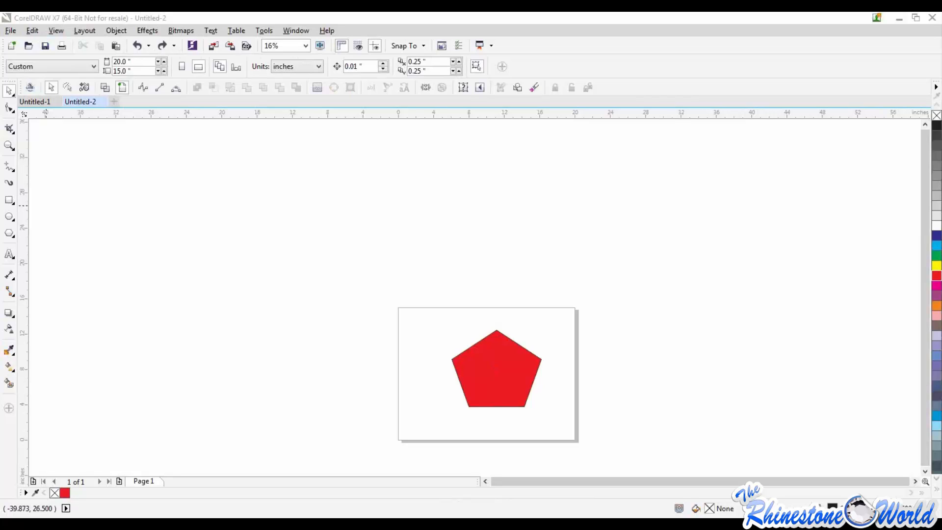
Remove the red pentagon from the page
{"action": "left_click_drag", "start_coordinate": [374, 309], "coordinate": [589, 431]}
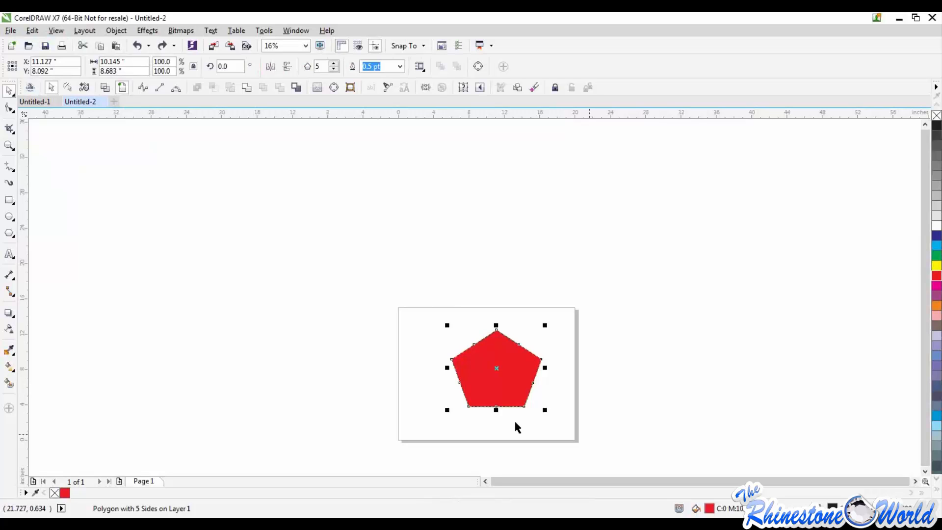
{"action": "key", "text": "Delete"}
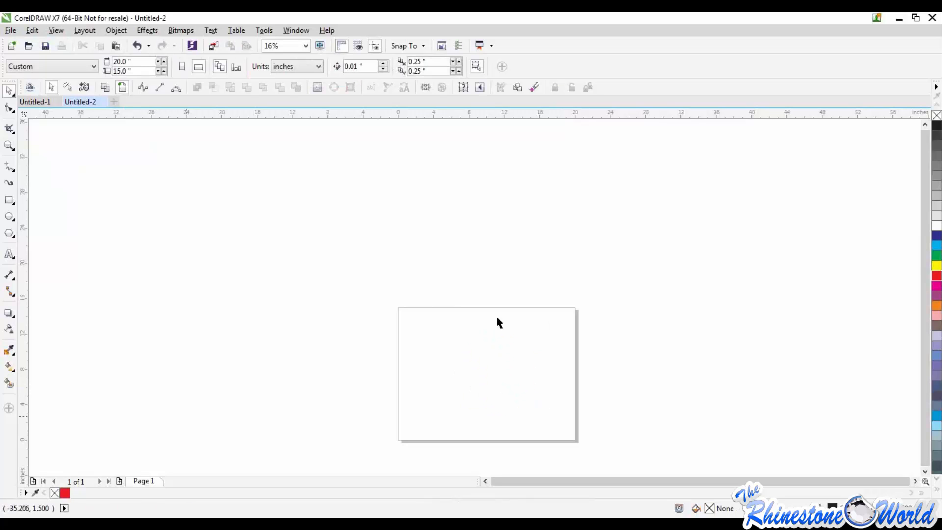
{"action": "left_click", "coordinate": [125, 30]}
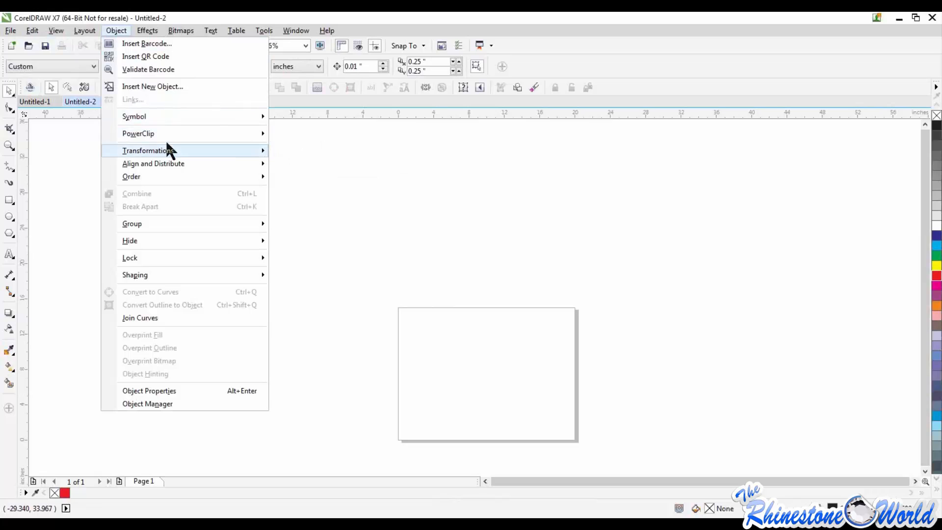
{"action": "mouse_move", "coordinate": [162, 220]}
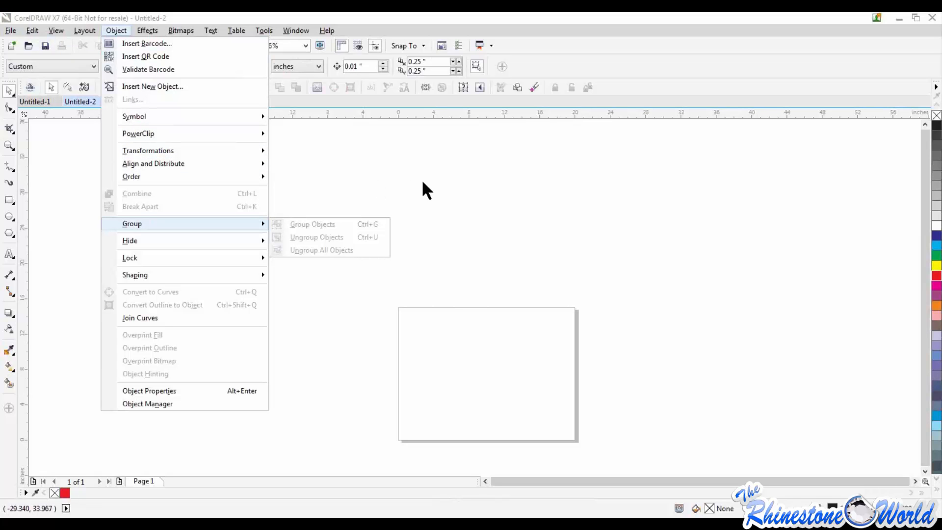
{"action": "left_click", "coordinate": [441, 184]}
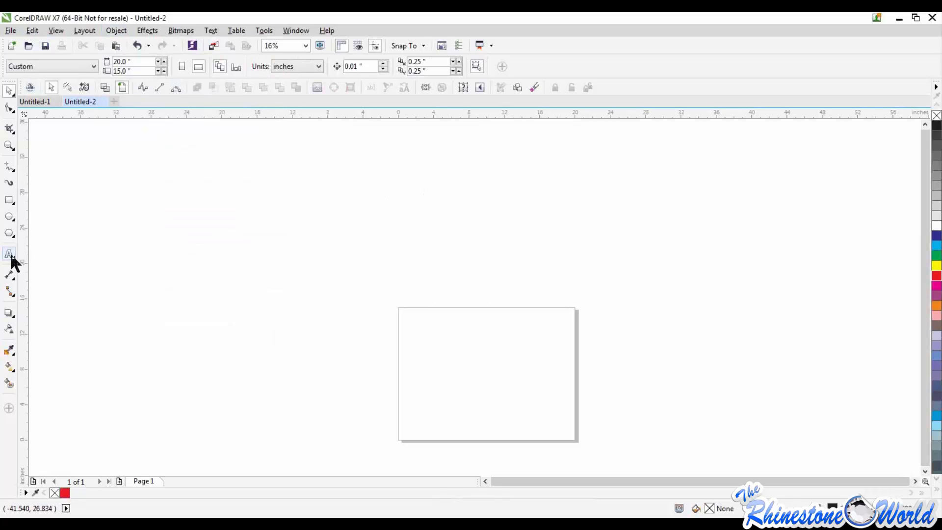
Add the artistic text BASEBALL in College-Black at 175 pt and centre it roughly along the page's upper edge
{"action": "left_click", "coordinate": [9, 255]}
{"action": "left_click", "coordinate": [462, 338]}
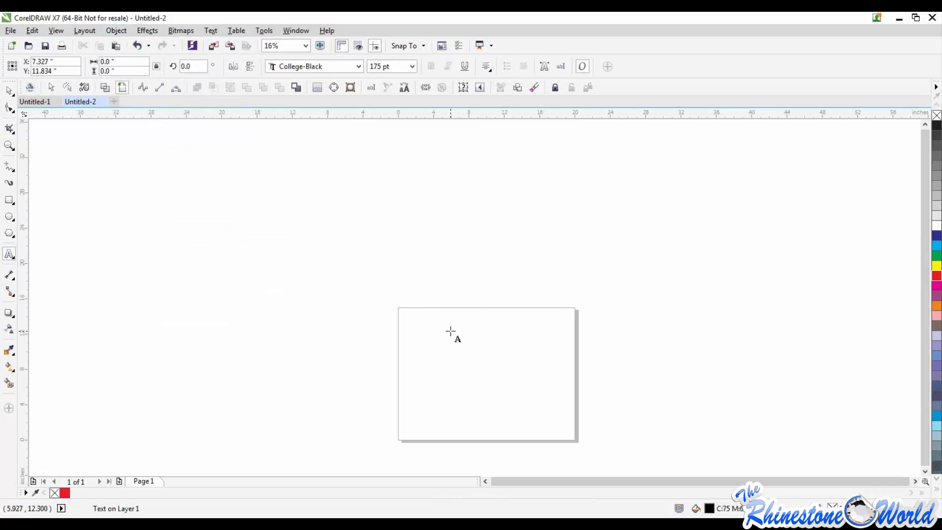
{"action": "type", "text": "BASEBALL"}
{"action": "left_click", "coordinate": [4, 89]}
{"action": "left_click", "coordinate": [252, 237]}
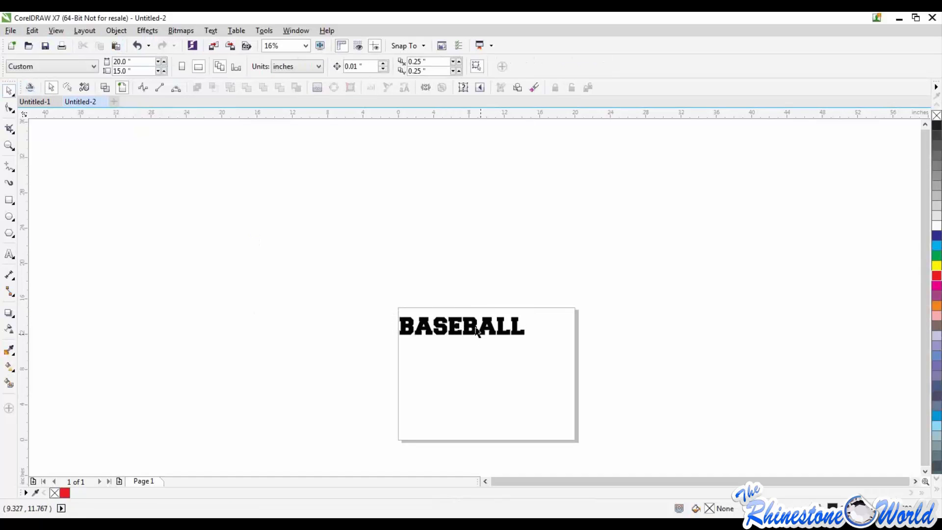
{"action": "left_click_drag", "start_coordinate": [475, 326], "coordinate": [501, 321]}
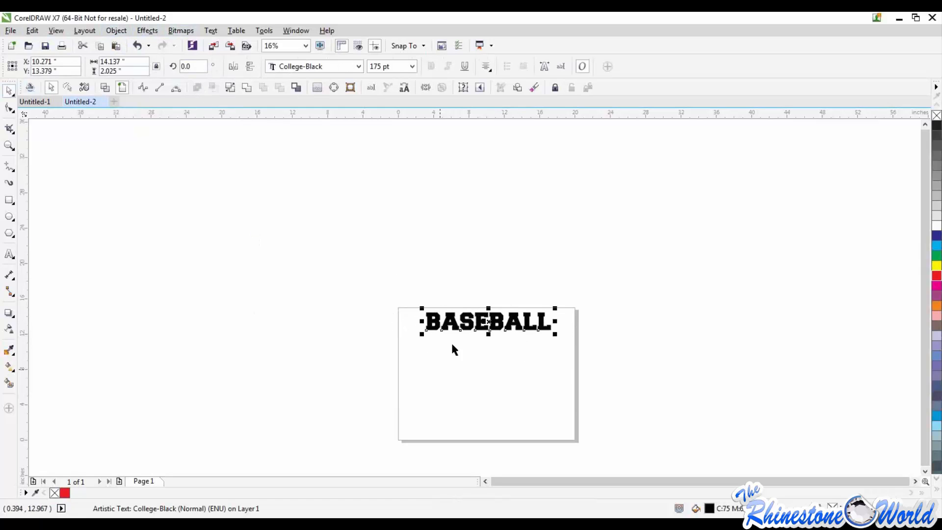
Break the BASEBALL text apart into individual letters
{"action": "left_click", "coordinate": [116, 31]}
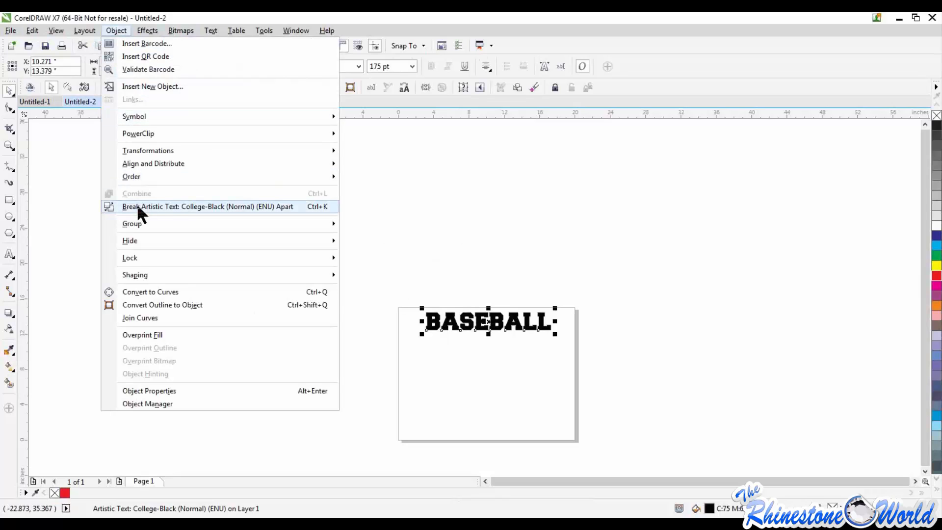
{"action": "left_click", "coordinate": [137, 205]}
{"action": "left_click", "coordinate": [347, 251]}
Move all eight BASEBALL letters apart from one another, scattering them above, beside and below the word's line
{"action": "scroll", "coordinate": [452, 322], "scroll_direction": "up", "scroll_amount": 2}
{"action": "left_click_drag", "start_coordinate": [457, 326], "coordinate": [456, 225]}
{"action": "left_click_drag", "start_coordinate": [495, 320], "coordinate": [492, 413]}
{"action": "left_click_drag", "start_coordinate": [393, 343], "coordinate": [310, 336]}
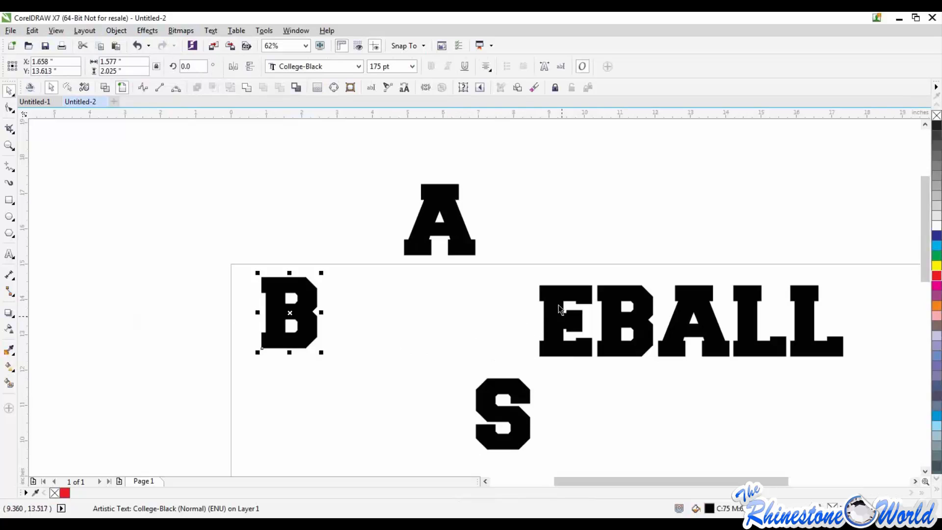
{"action": "left_click_drag", "start_coordinate": [558, 305], "coordinate": [550, 188]}
{"action": "left_click_drag", "start_coordinate": [604, 322], "coordinate": [606, 399]}
{"action": "left_click_drag", "start_coordinate": [670, 323], "coordinate": [648, 239]}
{"action": "left_click_drag", "start_coordinate": [766, 347], "coordinate": [757, 424]}
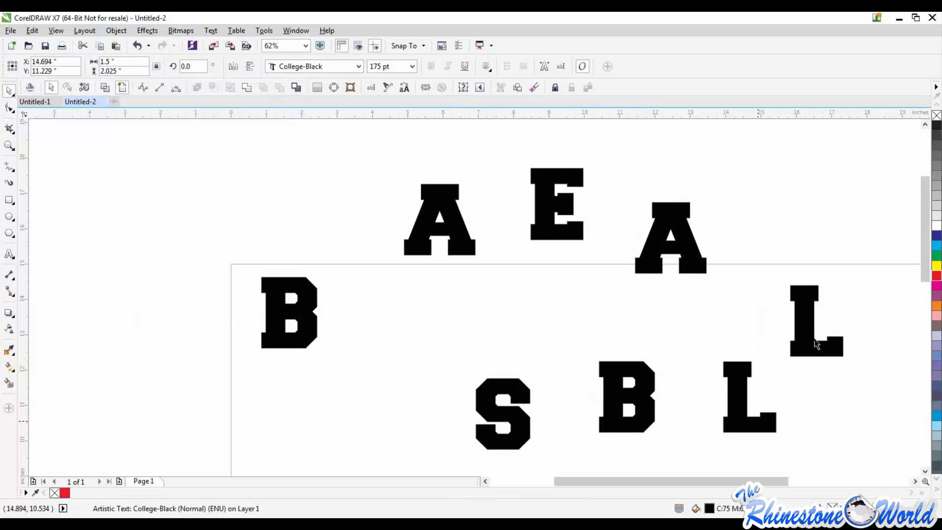
{"action": "left_click_drag", "start_coordinate": [834, 289], "coordinate": [833, 287]}
Enter and leave text editing on the first B, and delete all the scattered BASEBALL letters
{"action": "scroll", "coordinate": [833, 287], "scroll_direction": "down", "scroll_amount": 2}
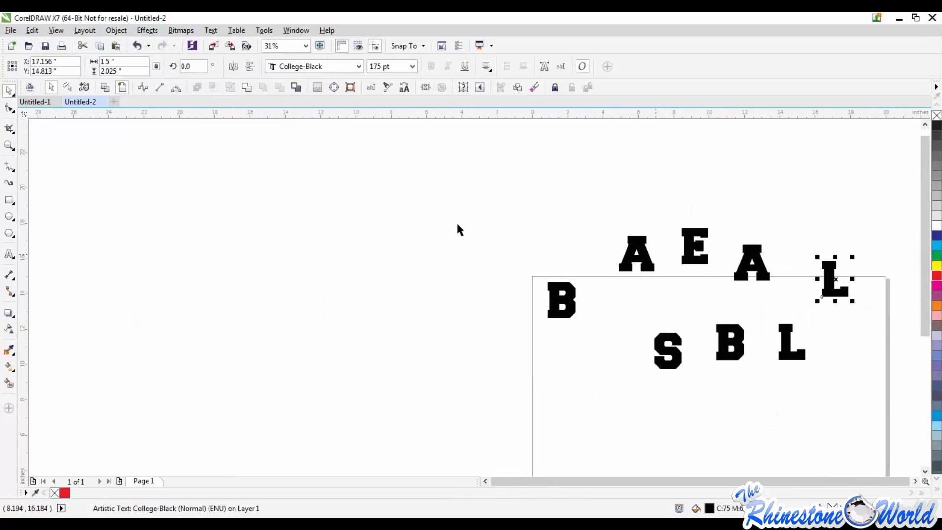
{"action": "double_click", "coordinate": [563, 306]}
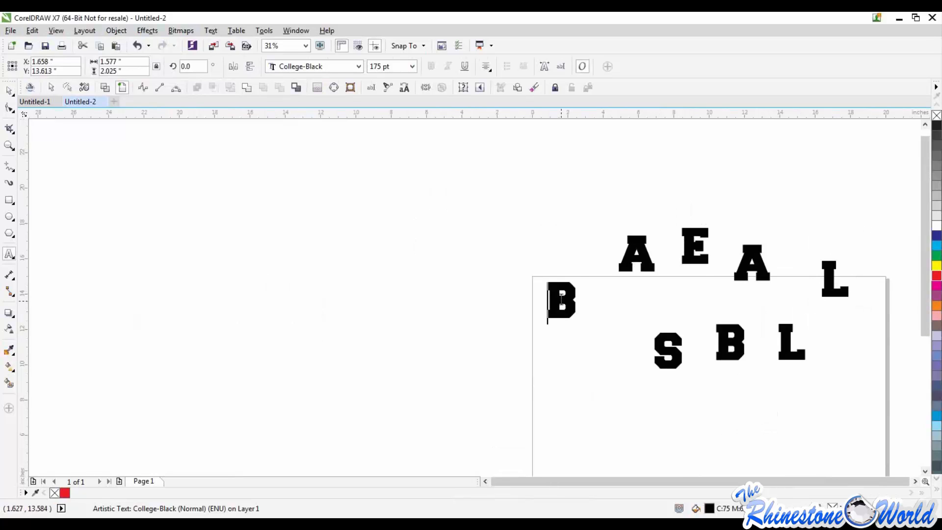
{"action": "left_click", "coordinate": [9, 92]}
{"action": "left_click_drag", "start_coordinate": [467, 189], "coordinate": [725, 396]}
{"action": "left_click", "coordinate": [724, 396]}
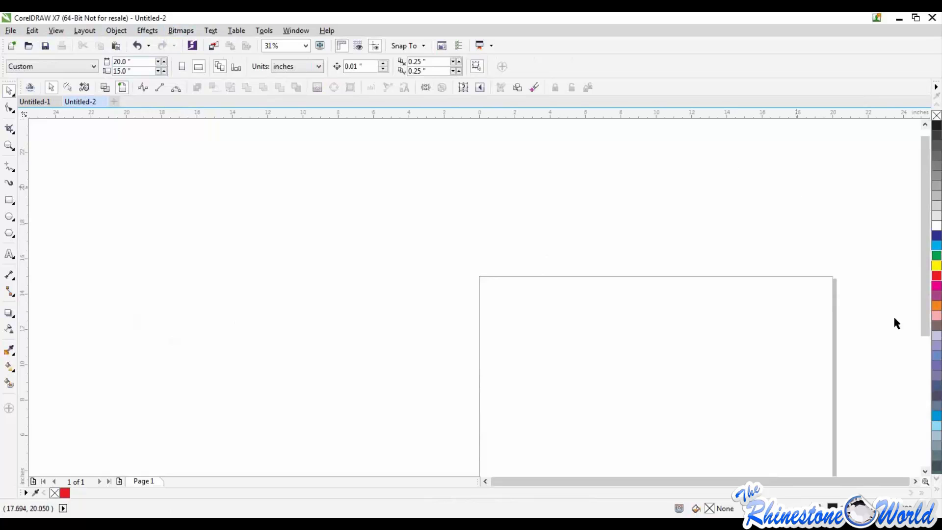
Undo the deletion and the letter moves until the letters line up as BASEBALL again
{"action": "left_click", "coordinate": [913, 481]}
{"action": "left_click_drag", "start_coordinate": [925, 252], "coordinate": [925, 296]}
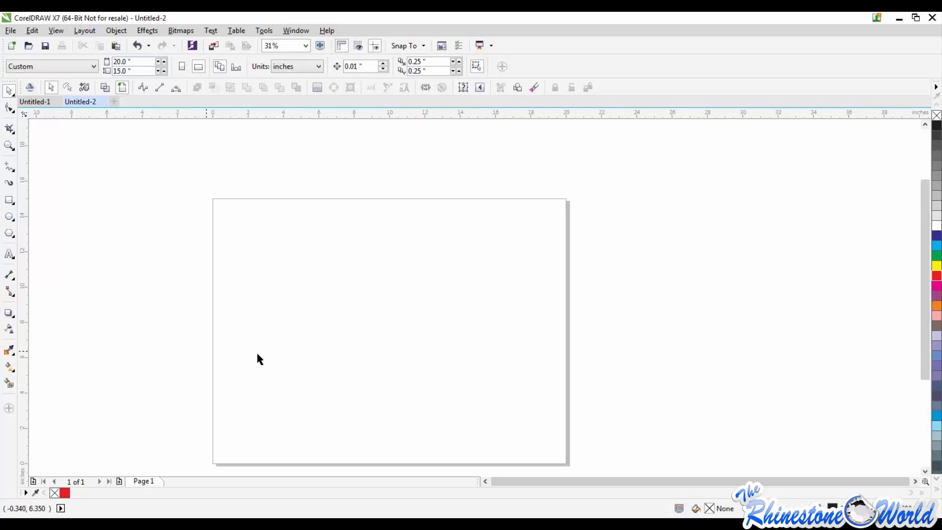
{"action": "key", "text": "ctrl+z"}
{"action": "key", "text": "ctrl+z"}
{"action": "key", "text": "ctrl+z"}
{"action": "key", "text": "ctrl+z"}
{"action": "key", "text": "ctrl+z"}
{"action": "key", "text": "ctrl+z"}
{"action": "key", "text": "ctrl+z"}
{"action": "key", "text": "ctrl+z"}
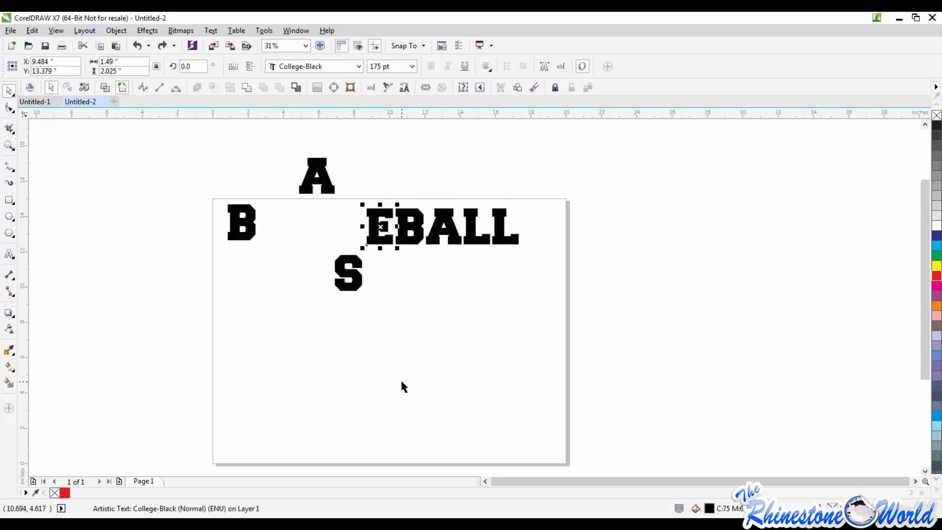
{"action": "left_click", "coordinate": [383, 377]}
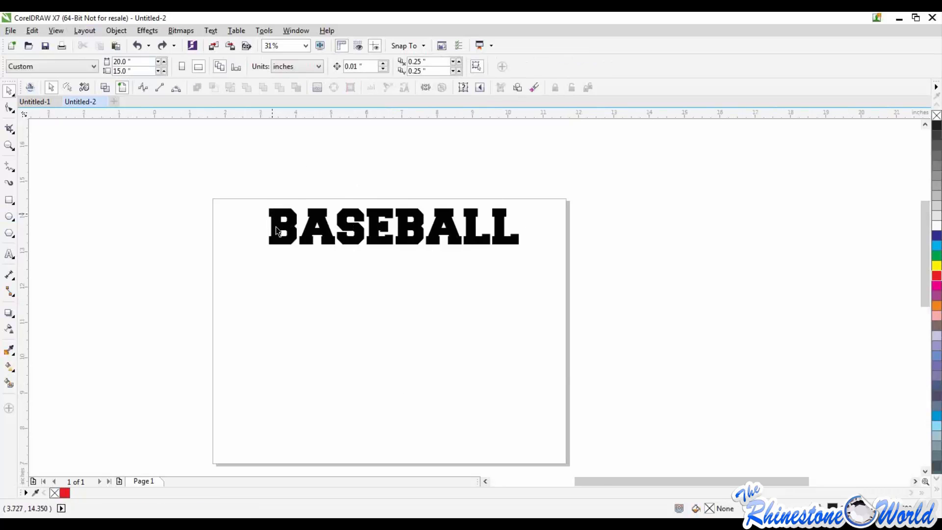
Place a copy of the first B below the word BASEBALL and change the copy's text to D
{"action": "scroll", "coordinate": [275, 226], "scroll_direction": "up", "scroll_amount": 2}
{"action": "scroll", "coordinate": [278, 228], "scroll_direction": "down", "scroll_amount": 1}
{"action": "left_click_drag", "start_coordinate": [284, 238], "coordinate": [272, 327]}
{"action": "left_click", "coordinate": [325, 328]}
{"action": "double_click", "coordinate": [324, 328]}
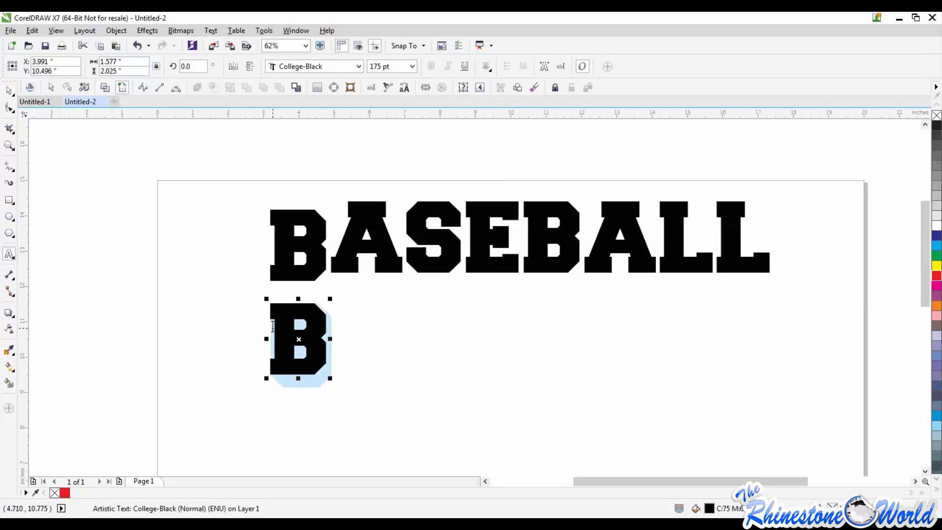
{"action": "type", "text": "D"}
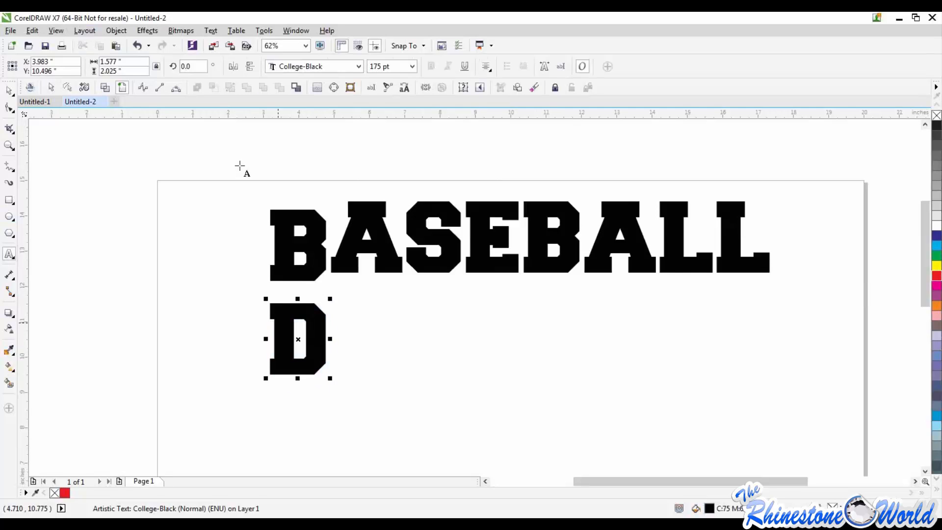
{"action": "left_click", "coordinate": [9, 90]}
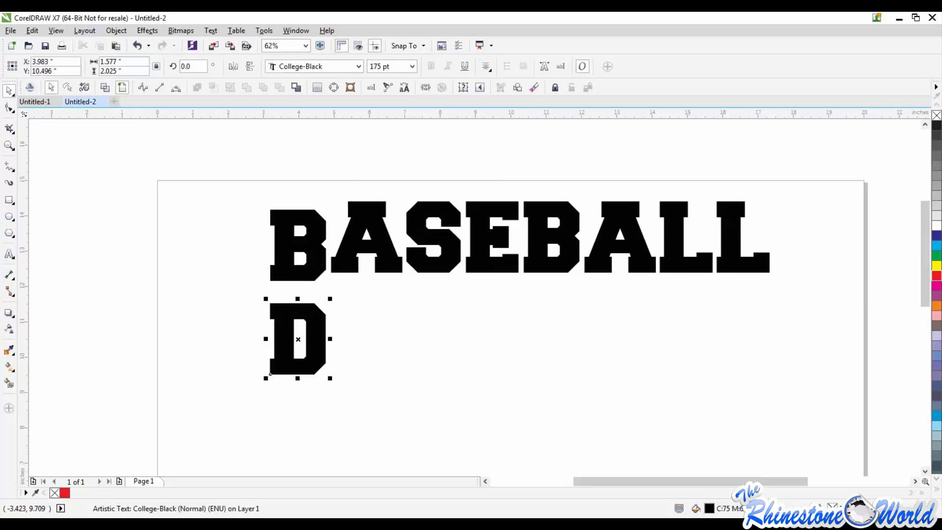
Delete the BASEBALL letters and the separate D from the page
{"action": "left_click", "coordinate": [235, 152]}
{"action": "left_click_drag", "start_coordinate": [214, 167], "coordinate": [829, 414]}
{"action": "key", "text": "Delete"}
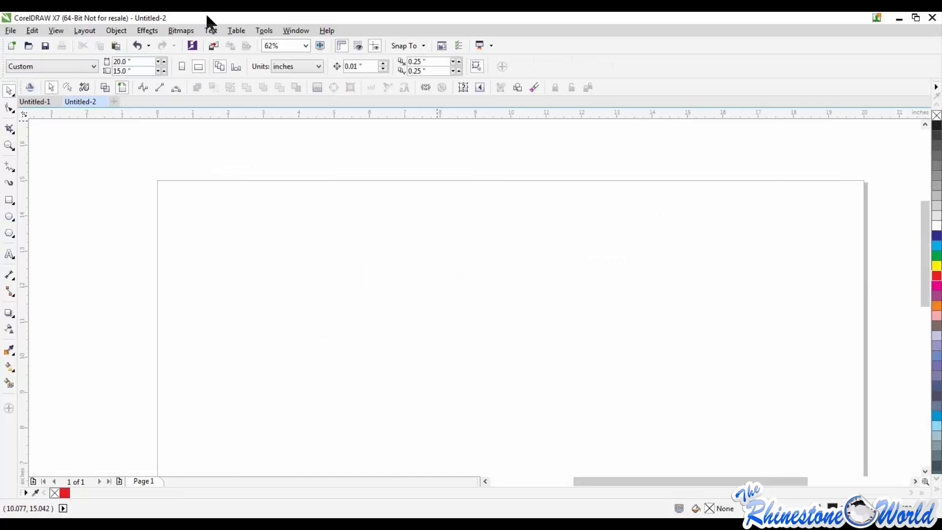
{"action": "left_click", "coordinate": [120, 30]}
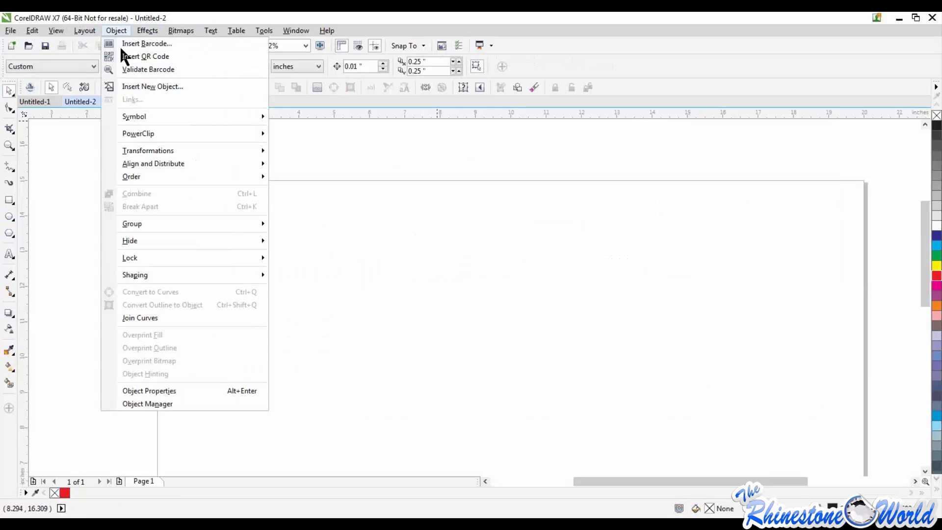
{"action": "mouse_move", "coordinate": [144, 224]}
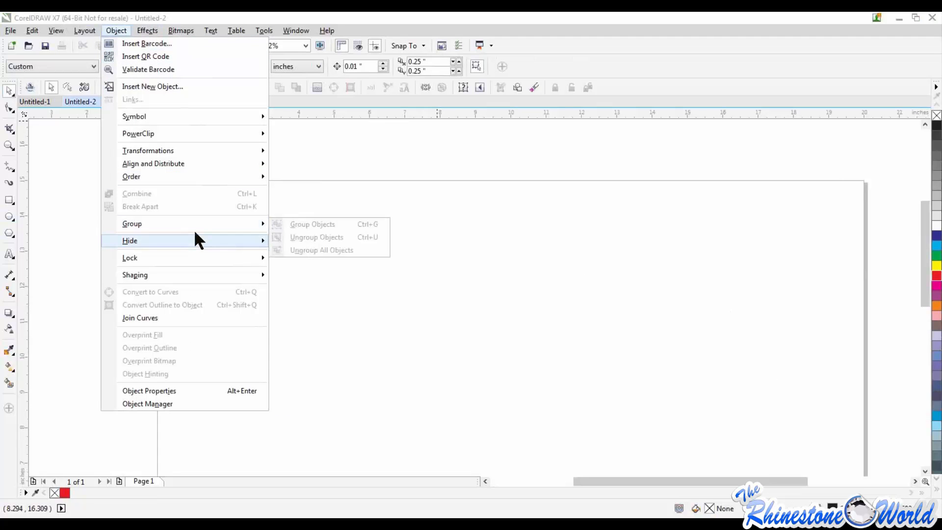
{"action": "mouse_move", "coordinate": [198, 238]}
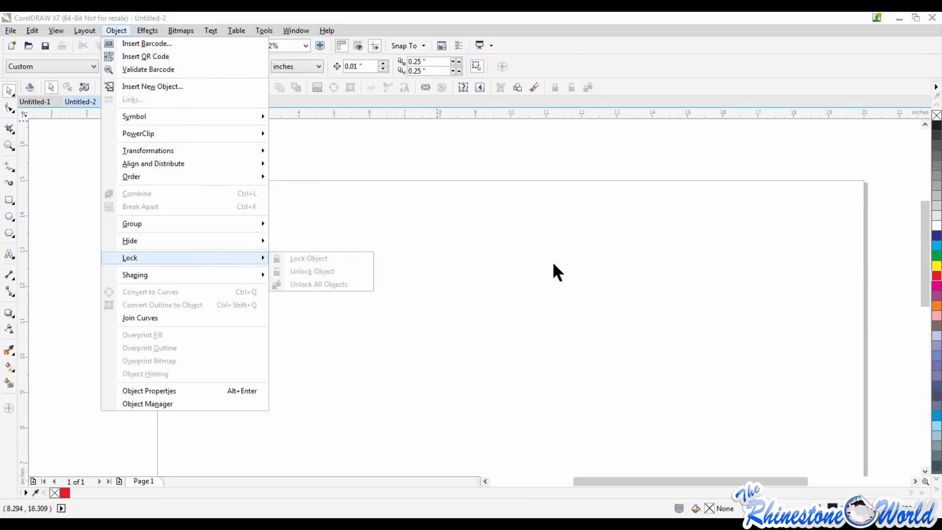
{"action": "left_click", "coordinate": [532, 250]}
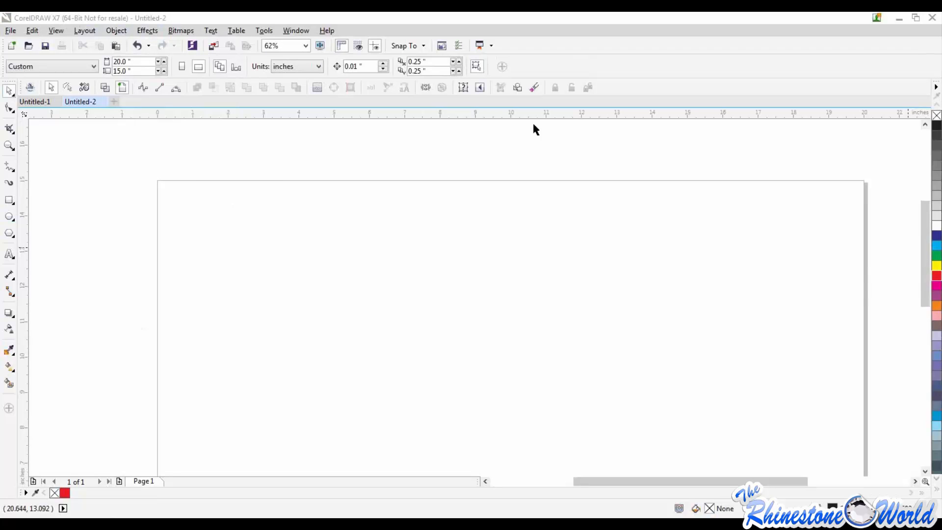
Paste the copied Happy Birthday group photo onto the empty page
{"action": "right_click", "coordinate": [313, 229]}
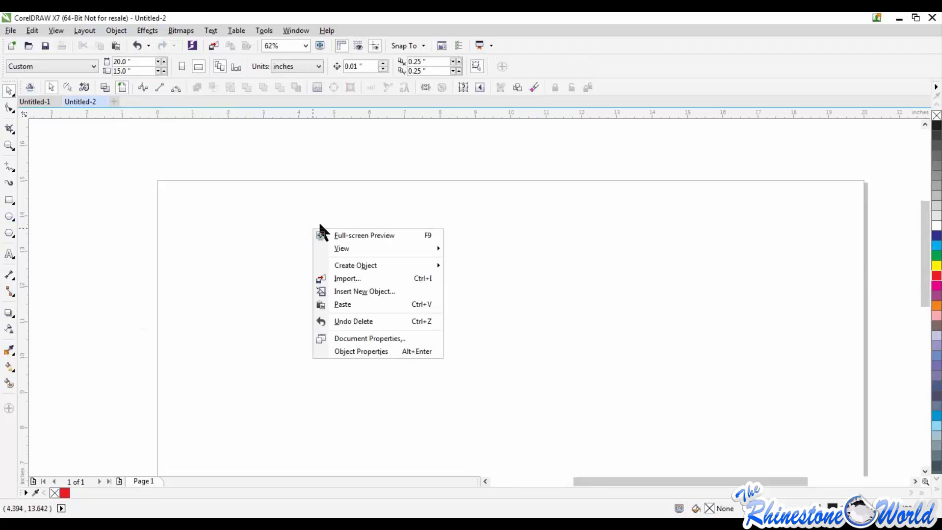
{"action": "left_click", "coordinate": [343, 304]}
{"action": "scroll", "coordinate": [401, 214], "scroll_direction": "up", "scroll_amount": 4}
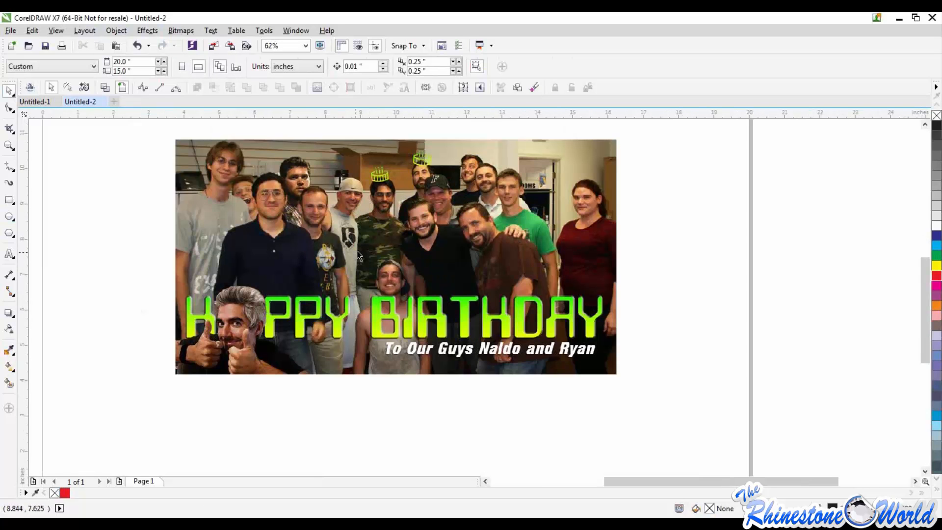
{"action": "scroll", "coordinate": [357, 250], "scroll_direction": "down", "scroll_amount": 1}
{"action": "scroll", "coordinate": [333, 240], "scroll_direction": "up", "scroll_amount": 2}
{"action": "scroll", "coordinate": [311, 176], "scroll_direction": "down", "scroll_amount": 2}
{"action": "scroll", "coordinate": [311, 177], "scroll_direction": "up", "scroll_amount": 1}
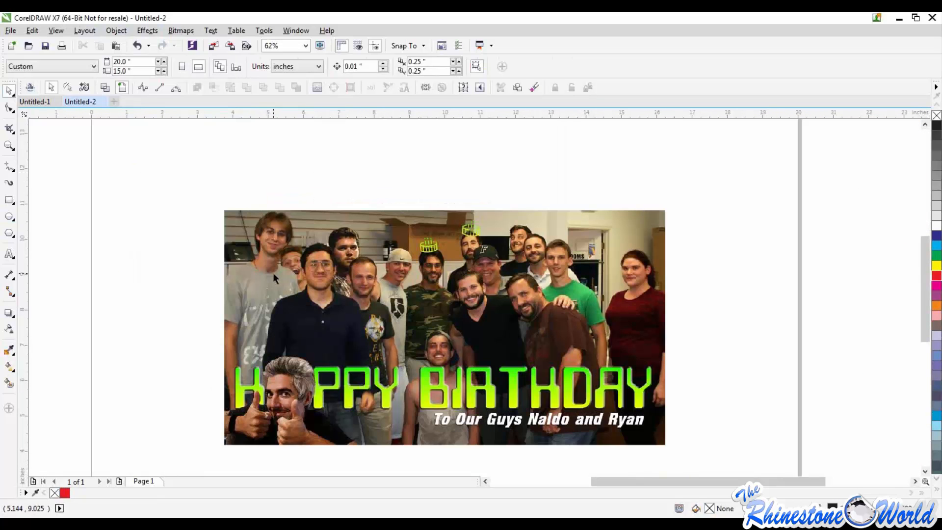
Lock the Happy Birthday group photo in place on the page
{"action": "left_click", "coordinate": [307, 241]}
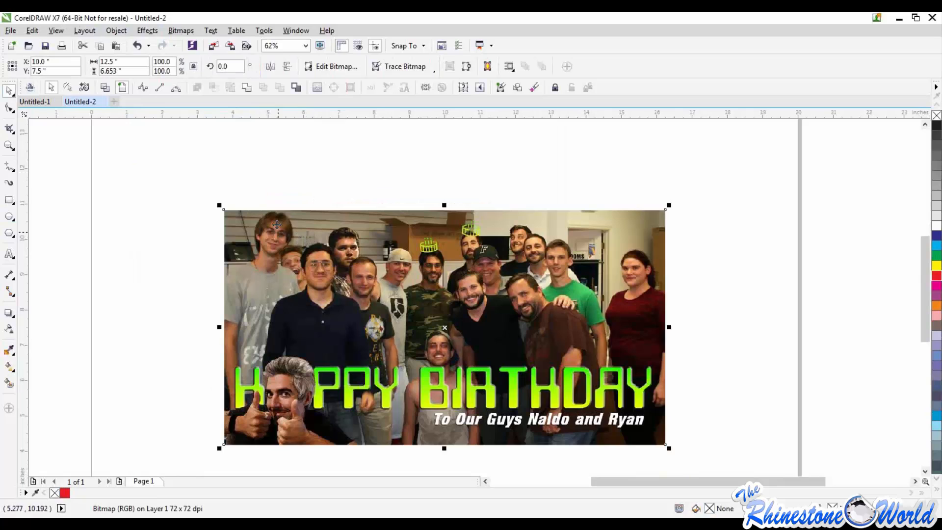
{"action": "left_click", "coordinate": [117, 31]}
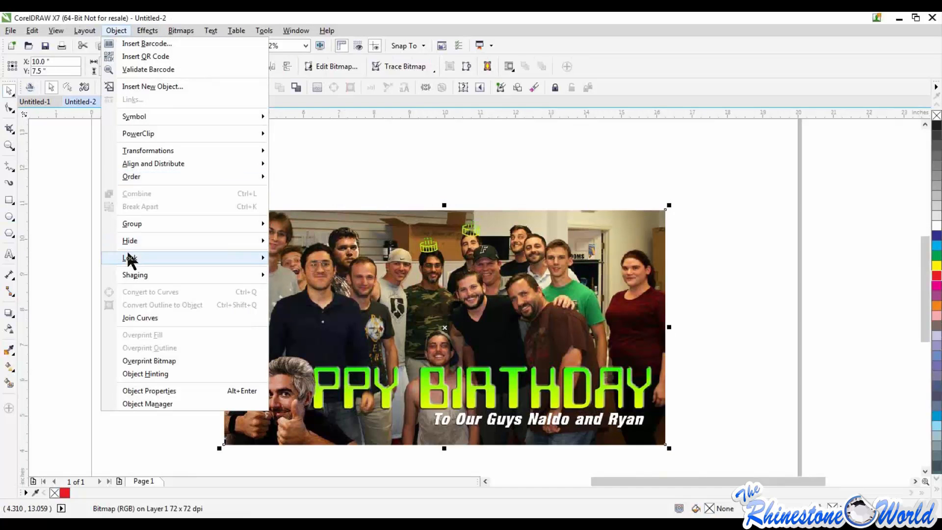
{"action": "mouse_move", "coordinate": [132, 261]}
{"action": "left_click", "coordinate": [289, 257]}
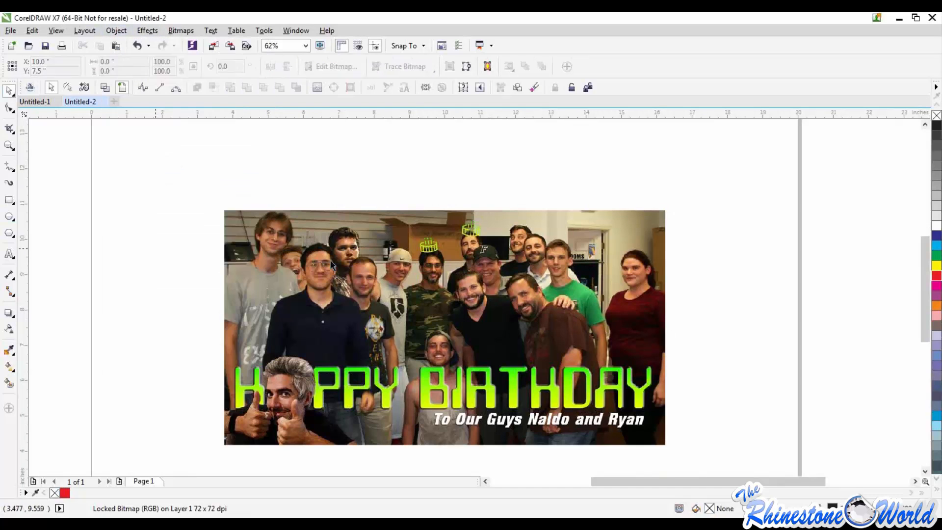
Try to draw a short polyline over the upper-left area of the locked photo
{"action": "scroll", "coordinate": [429, 186], "scroll_direction": "up", "scroll_amount": 1}
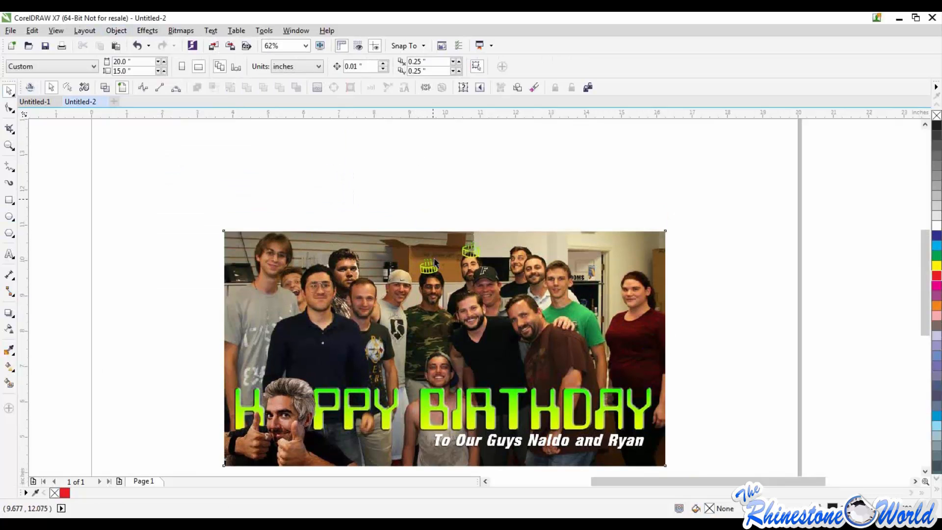
{"action": "scroll", "coordinate": [379, 188], "scroll_direction": "up", "scroll_amount": 1}
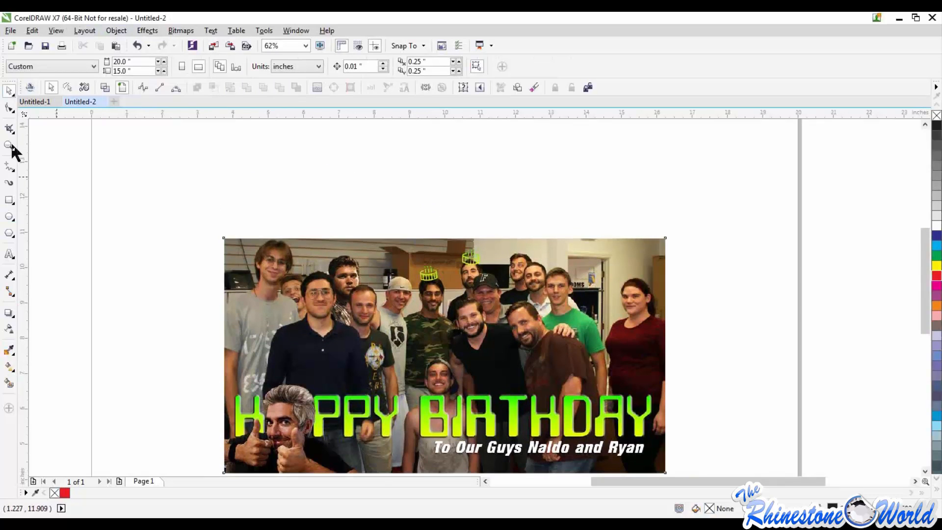
{"action": "left_click", "coordinate": [13, 171]}
{"action": "left_click", "coordinate": [25, 222]}
{"action": "left_click", "coordinate": [250, 262]}
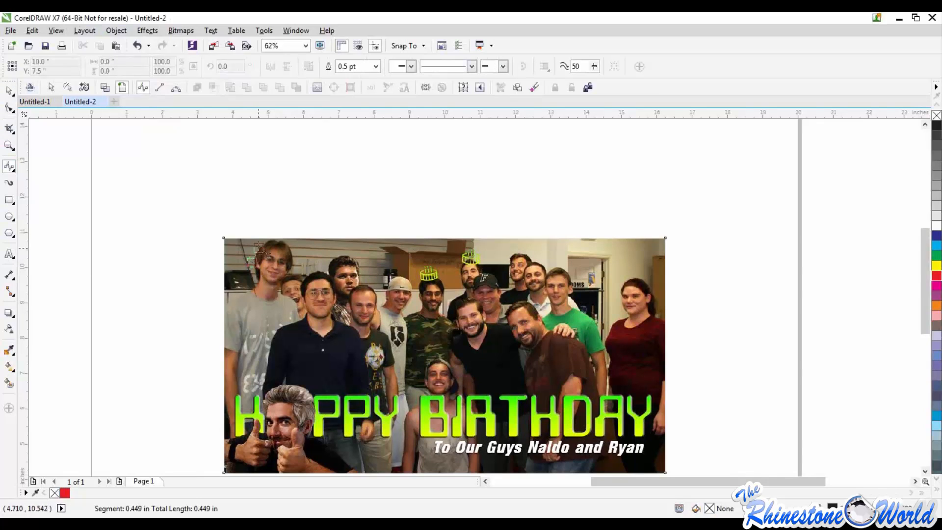
{"action": "left_click", "coordinate": [268, 237]}
{"action": "double_click", "coordinate": [287, 237]}
{"action": "left_click", "coordinate": [8, 91]}
{"action": "left_click", "coordinate": [219, 213]}
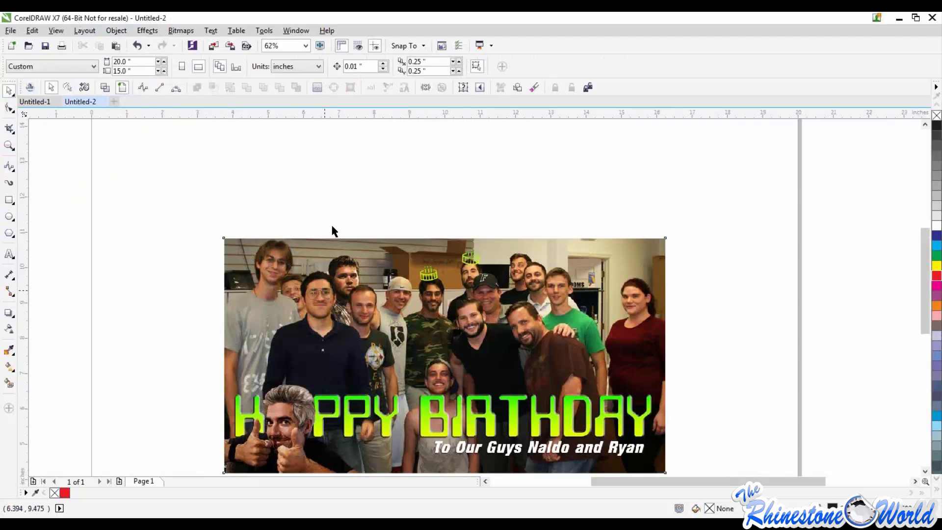
Unlock the Happy Birthday photo and leave it deselected
{"action": "scroll", "coordinate": [438, 184], "scroll_direction": "down", "scroll_amount": 1}
{"action": "right_click", "coordinate": [381, 244]}
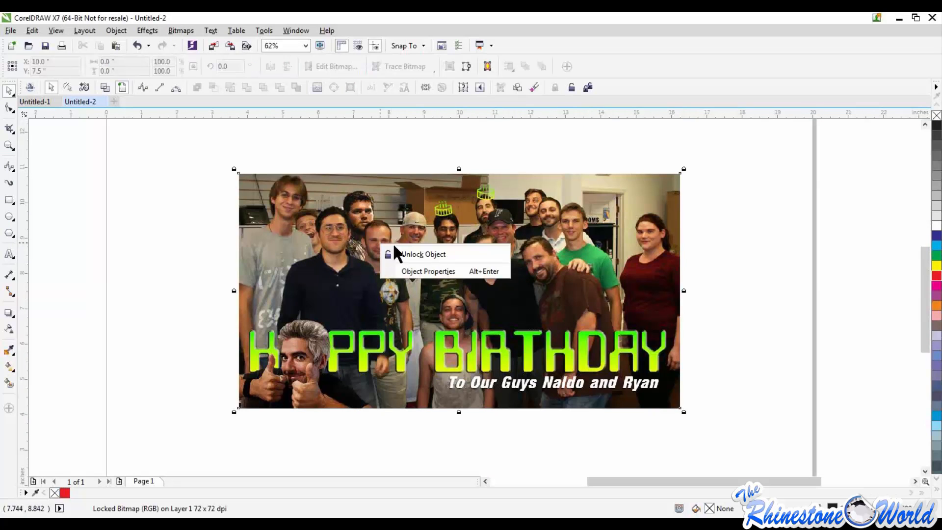
{"action": "left_click", "coordinate": [415, 253]}
{"action": "right_click", "coordinate": [417, 254]}
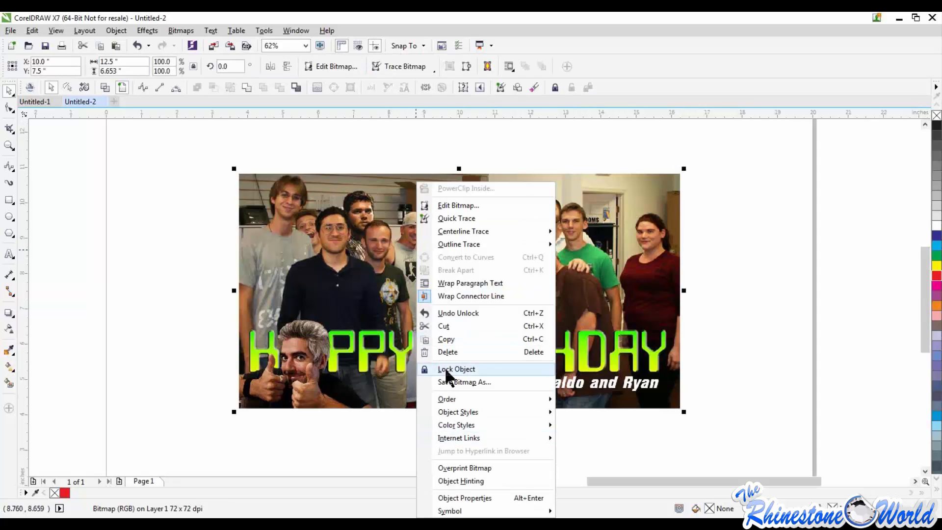
{"action": "left_click", "coordinate": [112, 278]}
{"action": "left_click", "coordinate": [175, 184]}
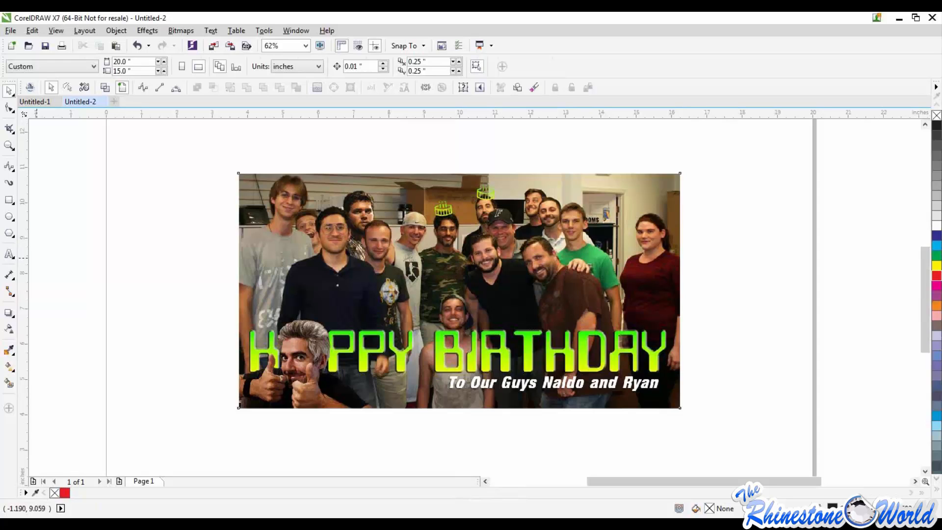
Insert a QR code beside the left edge of the photo, enlarge it and delete it again
{"action": "left_click", "coordinate": [75, 31]}
{"action": "mouse_move", "coordinate": [117, 31]}
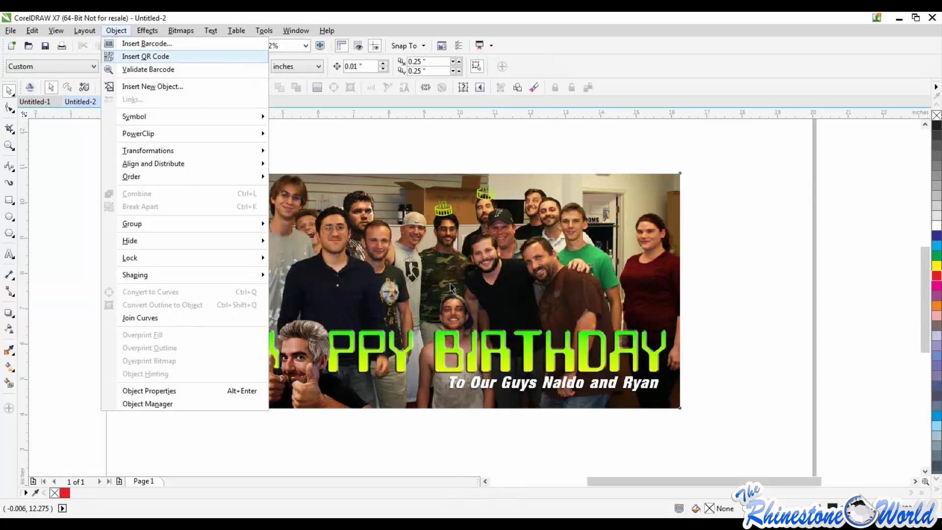
{"action": "left_click", "coordinate": [128, 56]}
{"action": "left_click_drag", "start_coordinate": [402, 270], "coordinate": [161, 356]}
{"action": "key", "text": "Escape"}
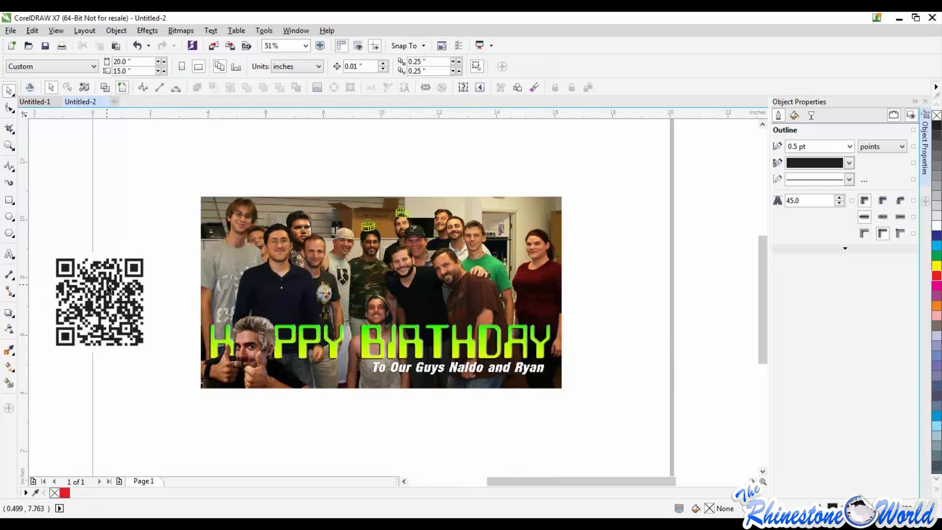
{"action": "left_click", "coordinate": [112, 284]}
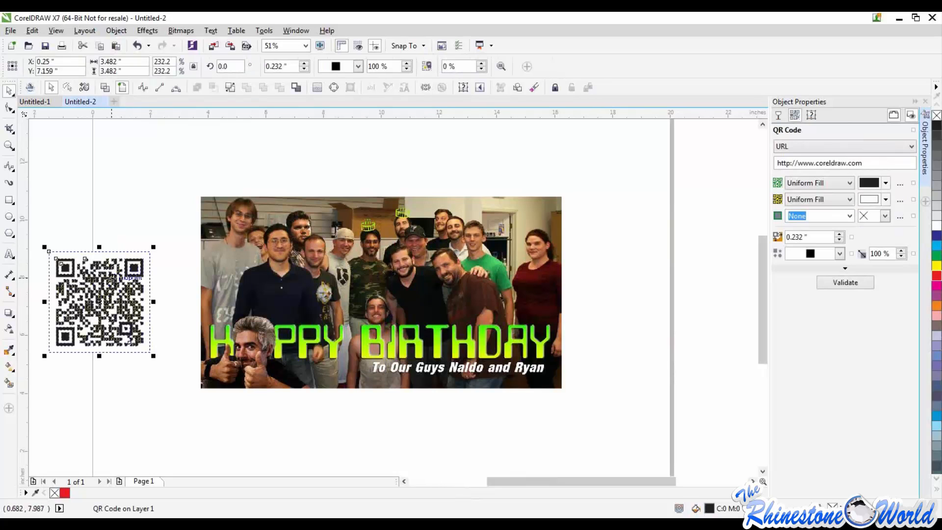
{"action": "key", "text": "Delete"}
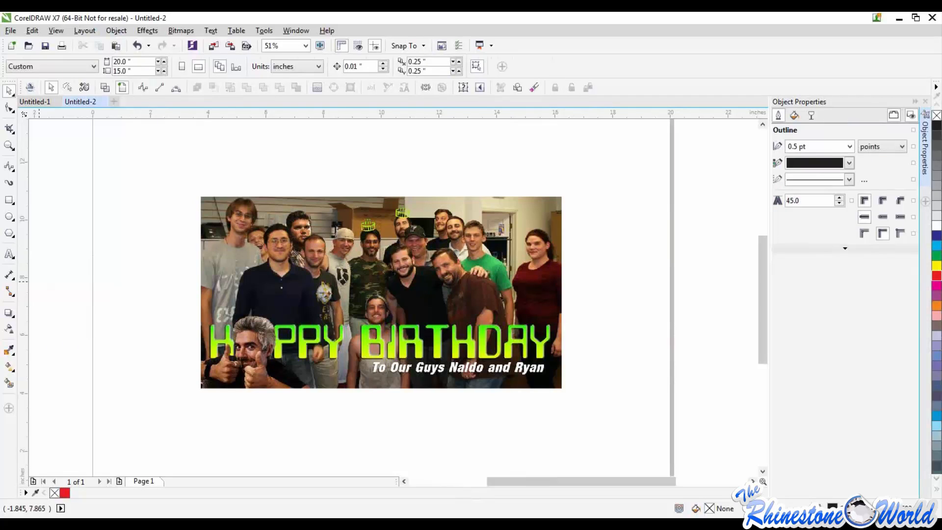
Close the Object Properties docker and clear the selection of the photo
{"action": "left_click_drag", "start_coordinate": [161, 165], "coordinate": [593, 419]}
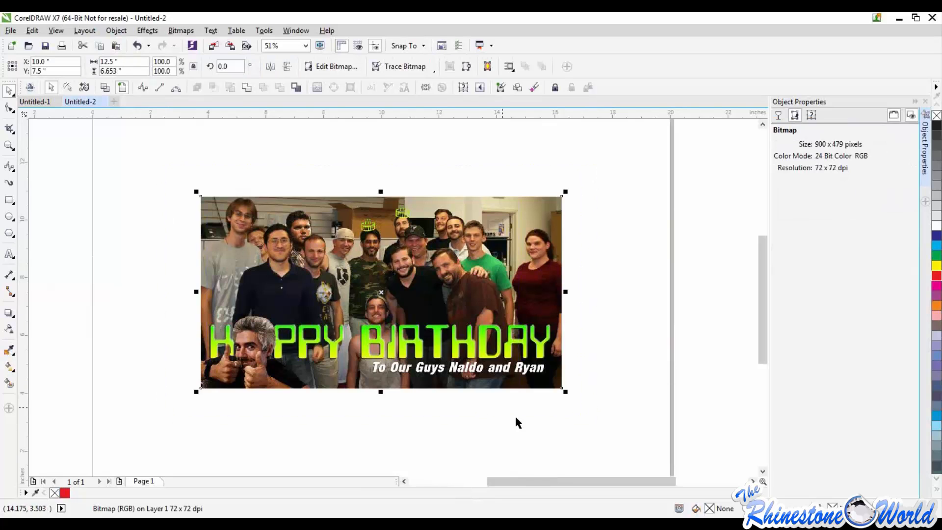
{"action": "left_click", "coordinate": [926, 102]}
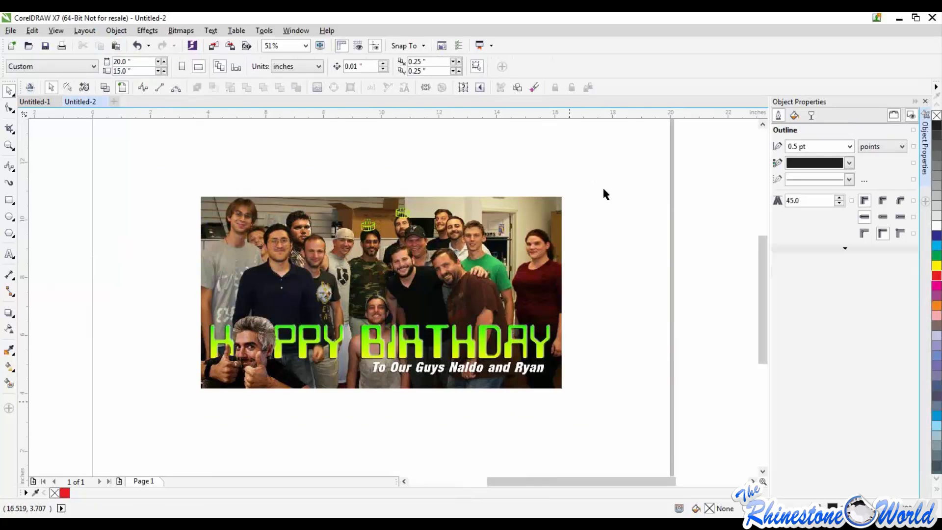
{"action": "left_click", "coordinate": [603, 188]}
{"action": "left_click", "coordinate": [726, 205]}
{"action": "scroll", "coordinate": [727, 203], "scroll_direction": "down", "scroll_amount": 1}
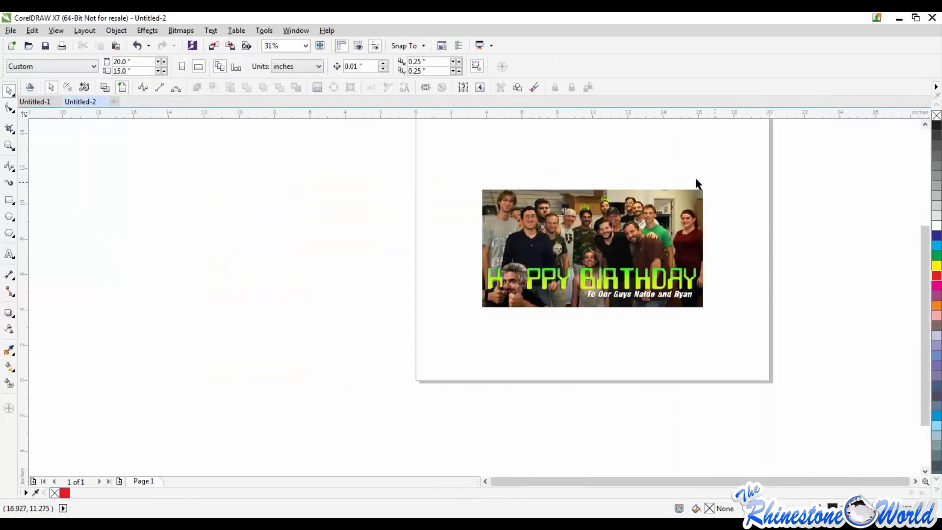
{"action": "scroll", "coordinate": [741, 179], "scroll_direction": "down", "scroll_amount": 1}
{"action": "scroll", "coordinate": [742, 187], "scroll_direction": "down", "scroll_amount": 1}
{"action": "scroll", "coordinate": [728, 231], "scroll_direction": "up", "scroll_amount": 1}
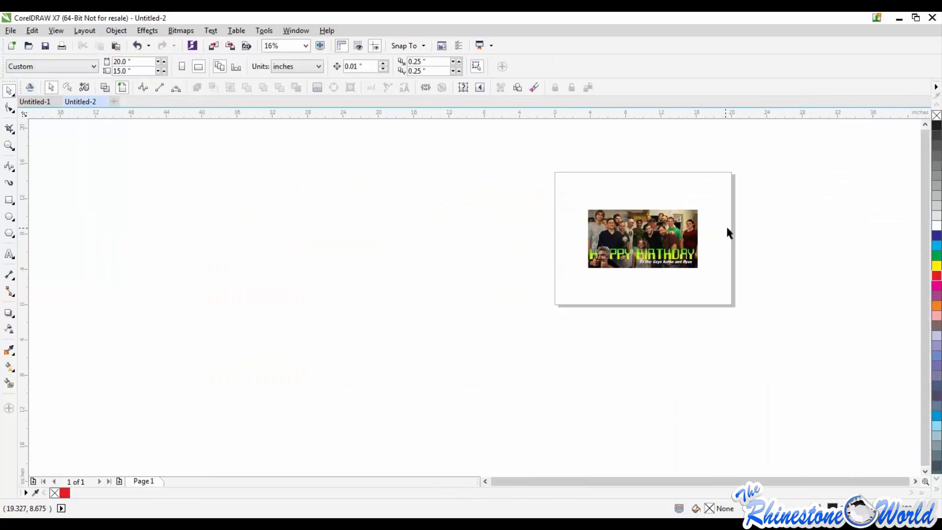
{"action": "scroll", "coordinate": [726, 225], "scroll_direction": "up", "scroll_amount": 2}
{"action": "scroll", "coordinate": [620, 207], "scroll_direction": "down", "scroll_amount": 1}
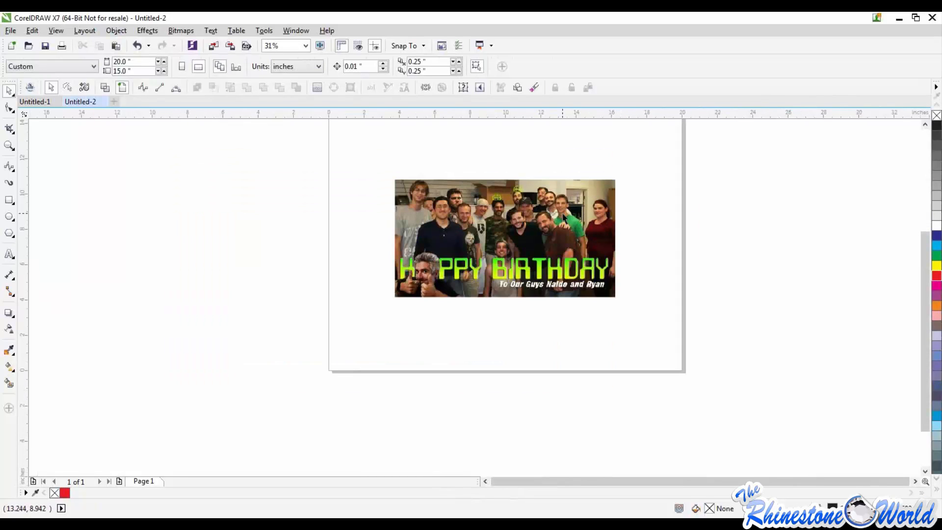
{"action": "left_click", "coordinate": [582, 209]}
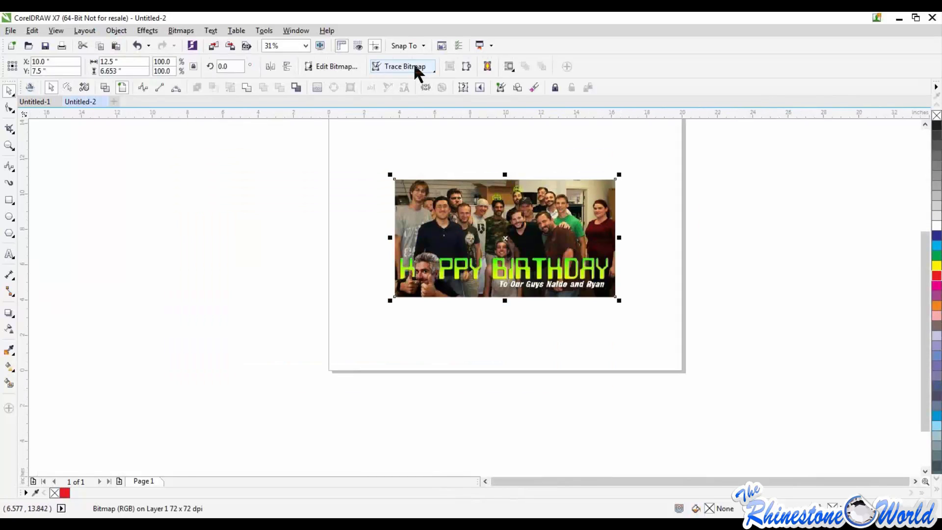
{"action": "left_click", "coordinate": [357, 169]}
{"action": "left_click", "coordinate": [451, 213]}
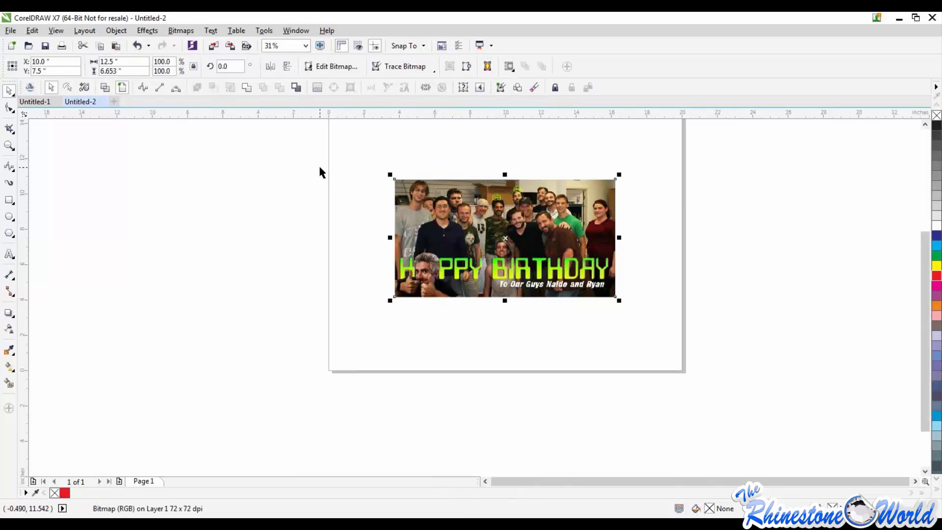
{"action": "left_click", "coordinate": [348, 194]}
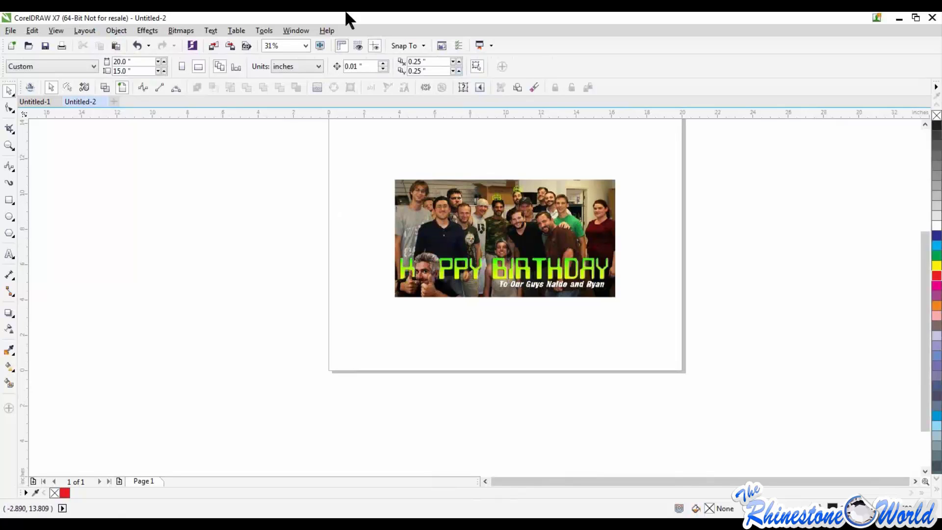
Trace the Happy Birthday photo with the Clipart outline trace, accepting the PowerTRACE settings that keep the original image
{"action": "left_click", "coordinate": [464, 211]}
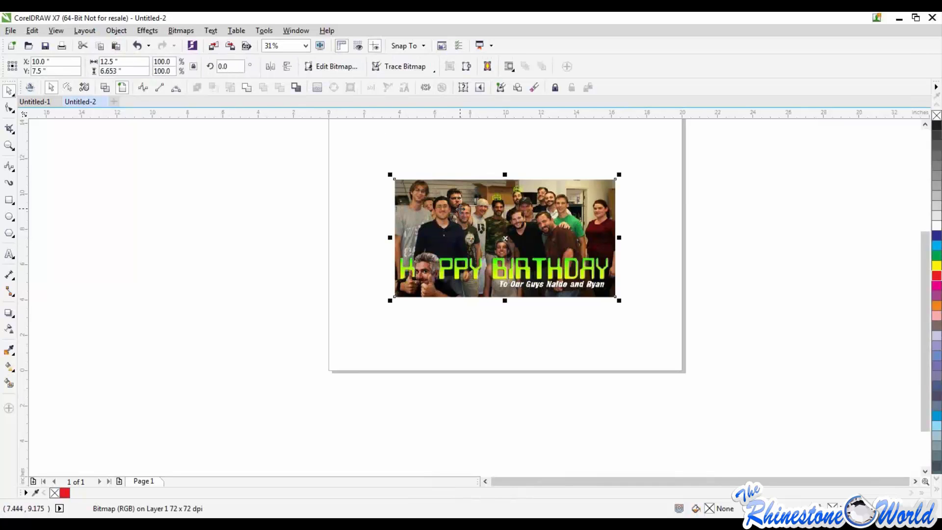
{"action": "left_click", "coordinate": [406, 66]}
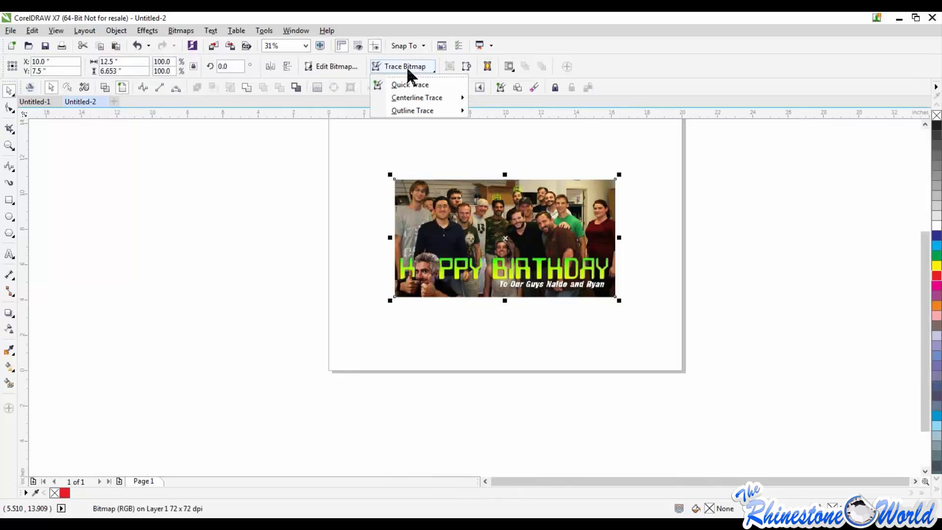
{"action": "mouse_move", "coordinate": [414, 94]}
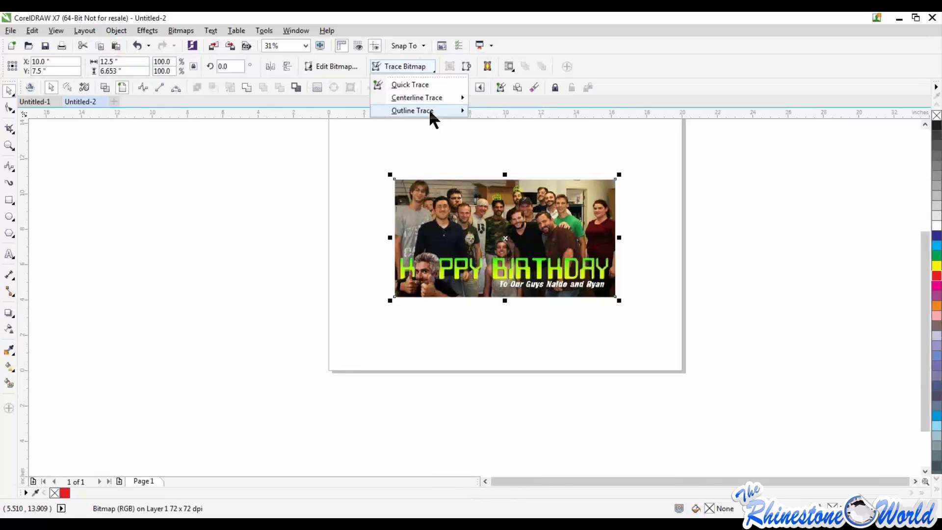
{"action": "left_click", "coordinate": [430, 112]}
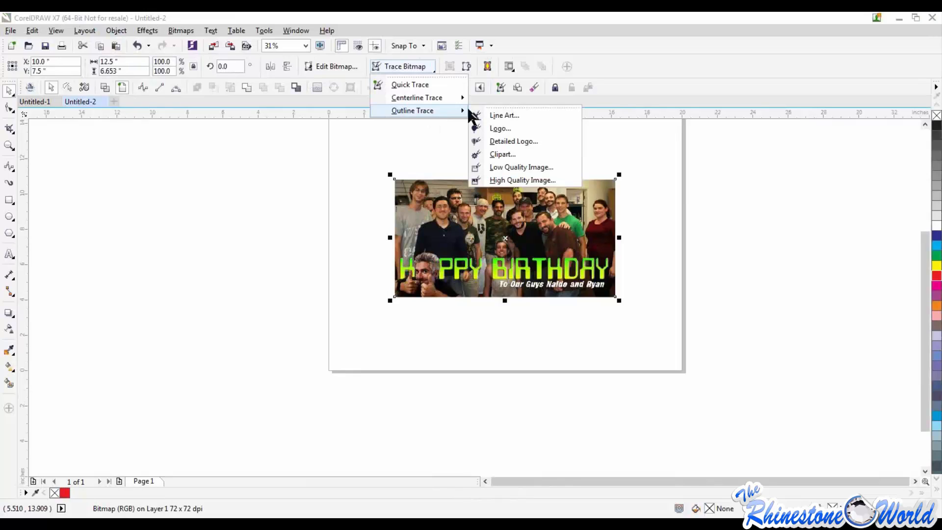
{"action": "left_click", "coordinate": [503, 154]}
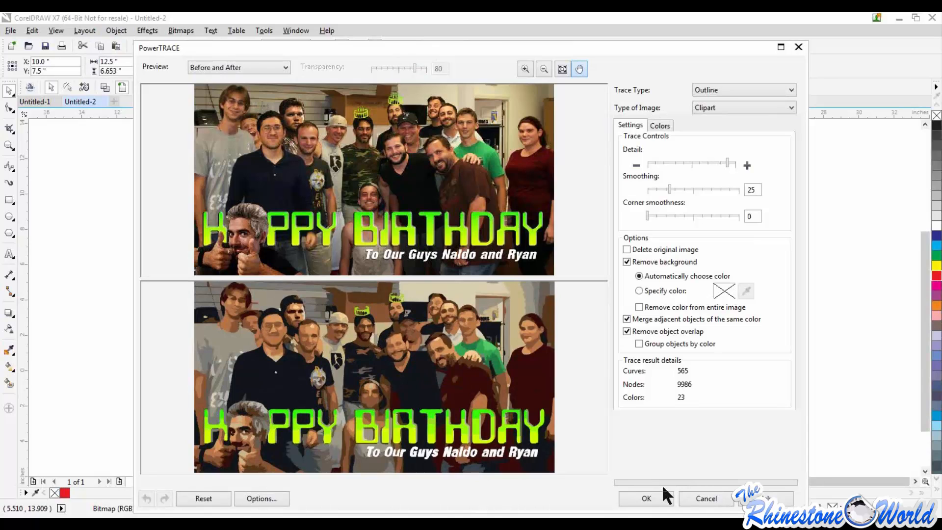
{"action": "left_click", "coordinate": [646, 498]}
Move the traced group off to the left of the original photo and delete the original bitmap
{"action": "left_click_drag", "start_coordinate": [527, 245], "coordinate": [275, 265]}
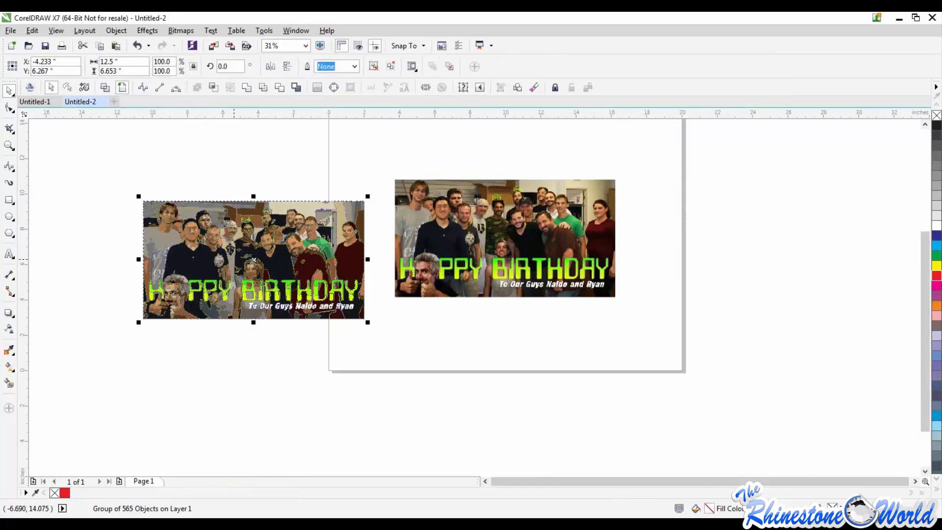
{"action": "left_click", "coordinate": [477, 316]}
{"action": "mouse_move", "coordinate": [429, 288]}
{"action": "left_mouse_down"}
{"action": "mouse_move", "coordinate": [480, 381]}
{"action": "mouse_move", "coordinate": [471, 273]}
{"action": "mouse_move", "coordinate": [469, 334]}
{"action": "mouse_move", "coordinate": [466, 185]}
{"action": "mouse_move", "coordinate": [469, 258]}
{"action": "left_mouse_up"}
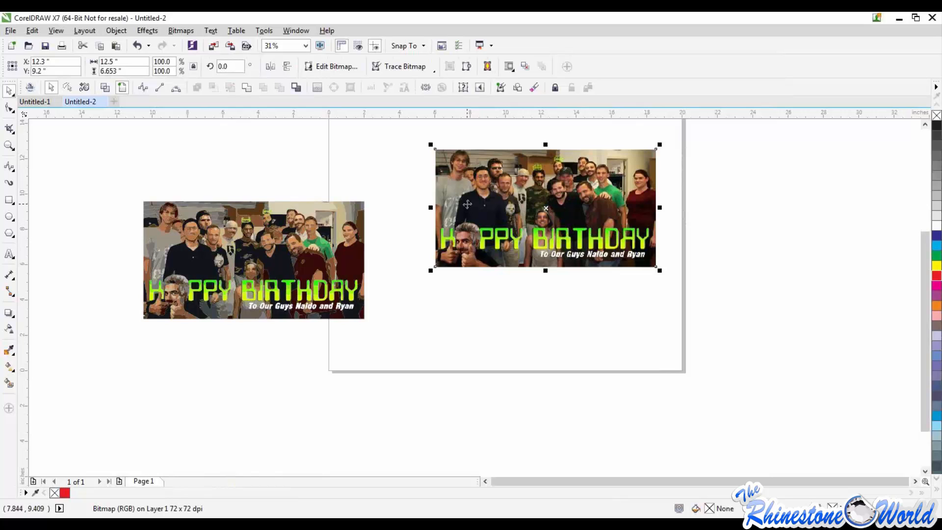
{"action": "key", "text": "Delete"}
Move the traced group back onto the page and ungroup its objects
{"action": "left_click_drag", "start_coordinate": [117, 180], "coordinate": [389, 337]}
{"action": "left_click_drag", "start_coordinate": [341, 297], "coordinate": [569, 278]}
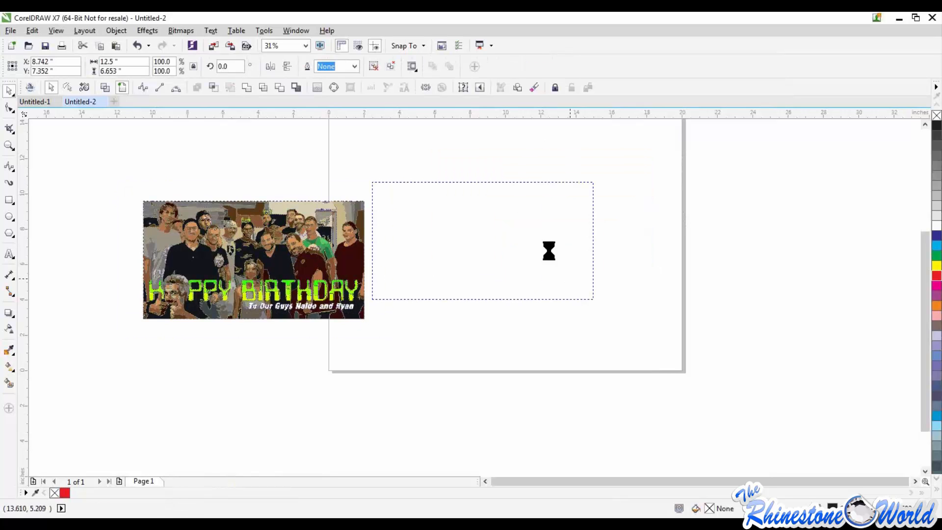
{"action": "left_click", "coordinate": [116, 30]}
{"action": "mouse_move", "coordinate": [140, 222]}
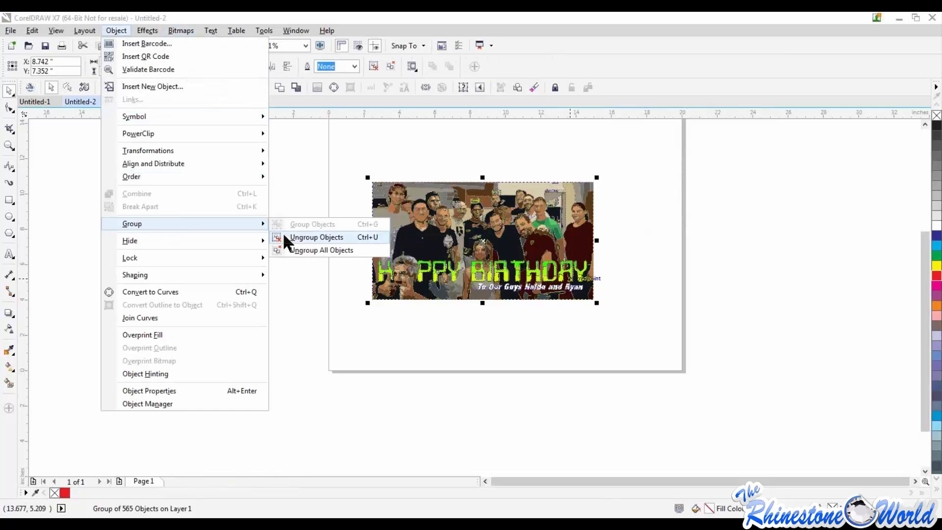
{"action": "left_click", "coordinate": [285, 236]}
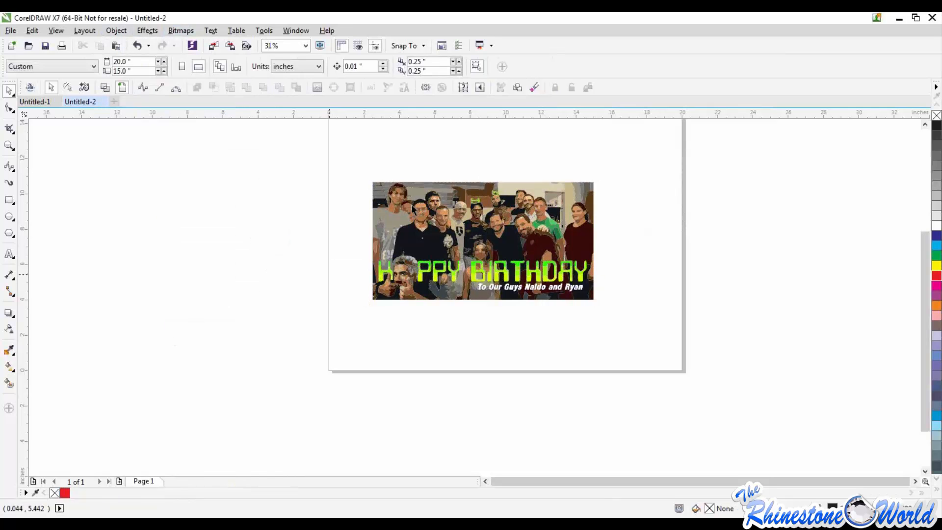
Pull several traced shapes, including the dark shirt pieces, out of the ungrouped picture and switch the view to wireframe
{"action": "left_click", "coordinate": [336, 182]}
{"action": "left_click_drag", "start_coordinate": [335, 183], "coordinate": [336, 183]}
{"action": "left_click_drag", "start_coordinate": [414, 205], "coordinate": [366, 245]}
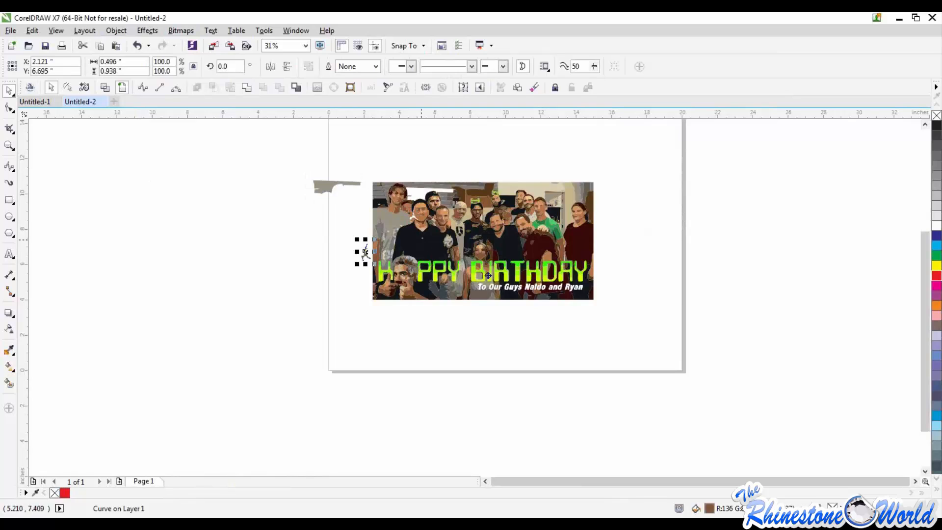
{"action": "left_click_drag", "start_coordinate": [421, 236], "coordinate": [487, 273]}
{"action": "left_click_drag", "start_coordinate": [500, 237], "coordinate": [585, 242]}
{"action": "left_click_drag", "start_coordinate": [509, 251], "coordinate": [633, 256]}
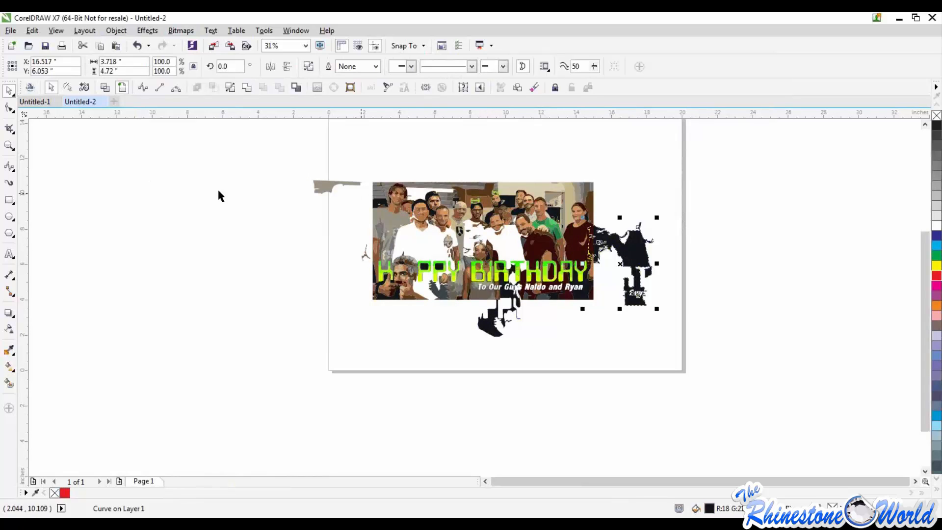
{"action": "left_click", "coordinate": [103, 84]}
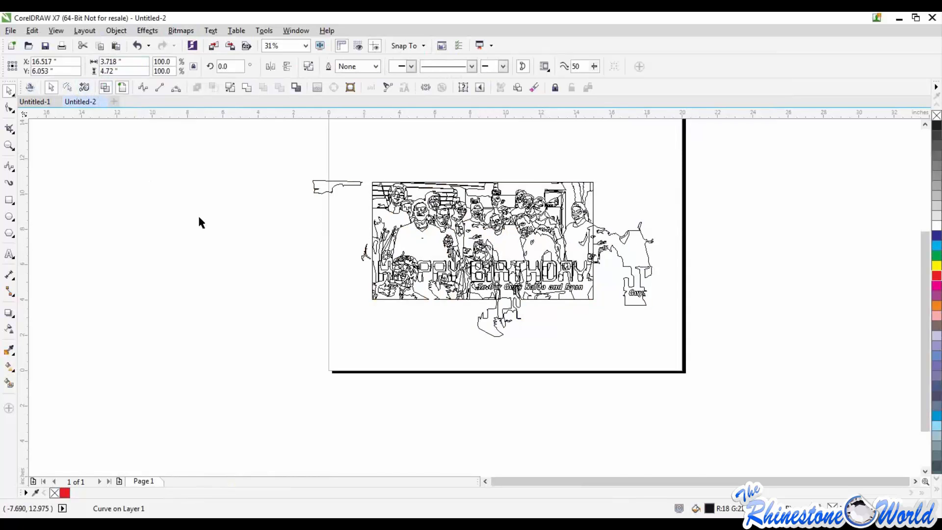
Switch the display of the traced picture from wireframe back to the Enhanced view
{"action": "left_click", "coordinate": [200, 218]}
{"action": "scroll", "coordinate": [456, 204], "scroll_direction": "up", "scroll_amount": 2}
{"action": "scroll", "coordinate": [266, 150], "scroll_direction": "down", "scroll_amount": 1}
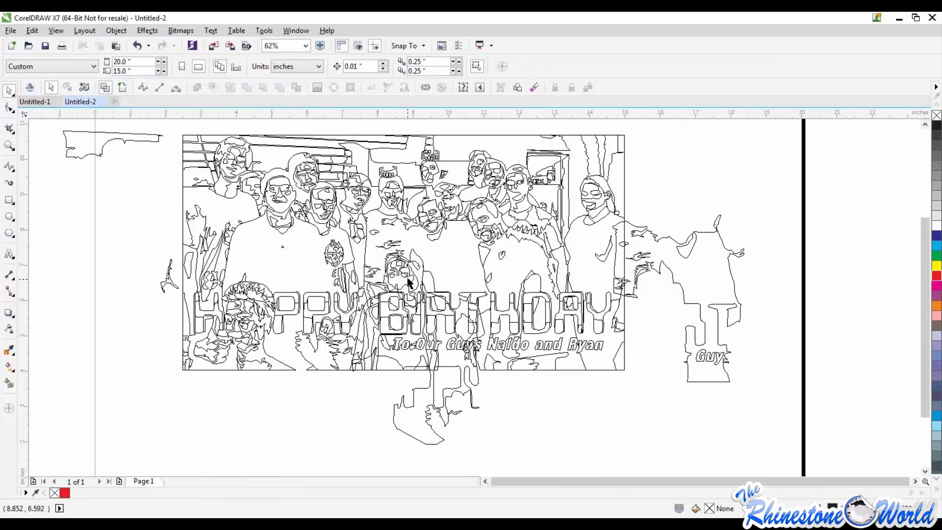
{"action": "scroll", "coordinate": [407, 278], "scroll_direction": "down", "scroll_amount": 1}
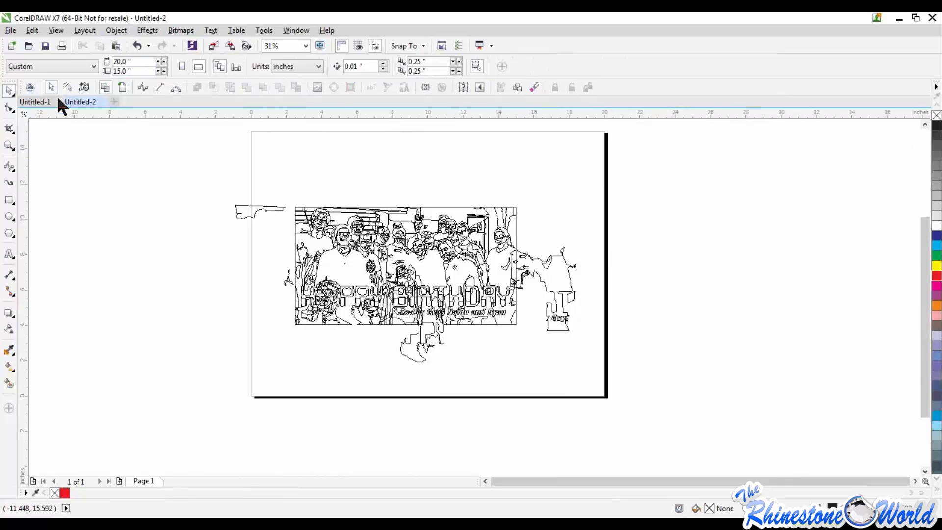
{"action": "left_click", "coordinate": [122, 87]}
Select all the traced shapes on and around the page and delete them
{"action": "mouse_move", "coordinate": [153, 161]}
{"action": "left_mouse_down"}
{"action": "mouse_move", "coordinate": [709, 424]}
{"action": "mouse_move", "coordinate": [677, 405]}
{"action": "left_mouse_up"}
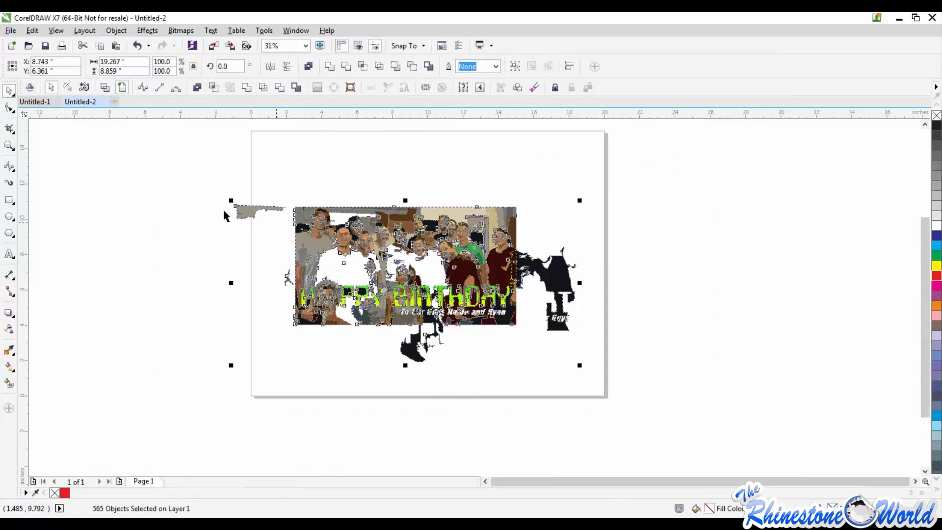
{"action": "left_click", "coordinate": [55, 30]}
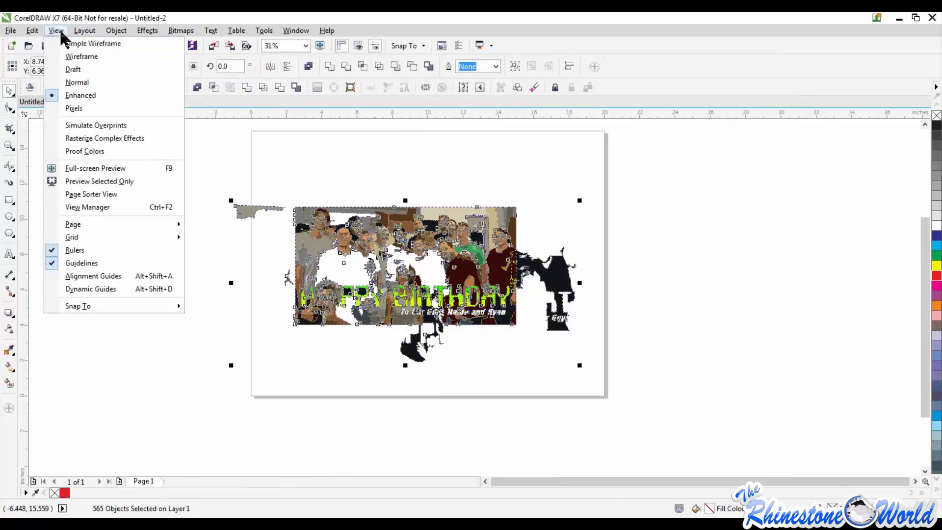
{"action": "left_click", "coordinate": [383, 162]}
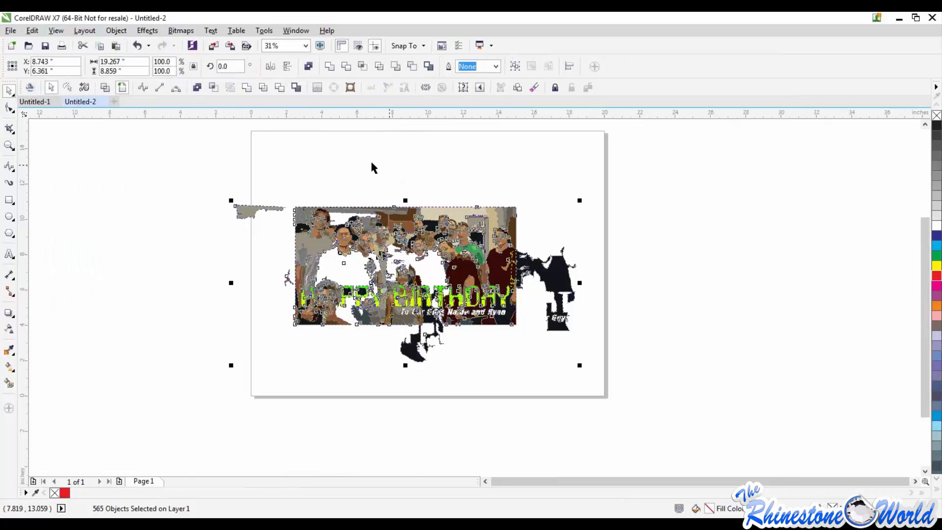
{"action": "left_click", "coordinate": [406, 191]}
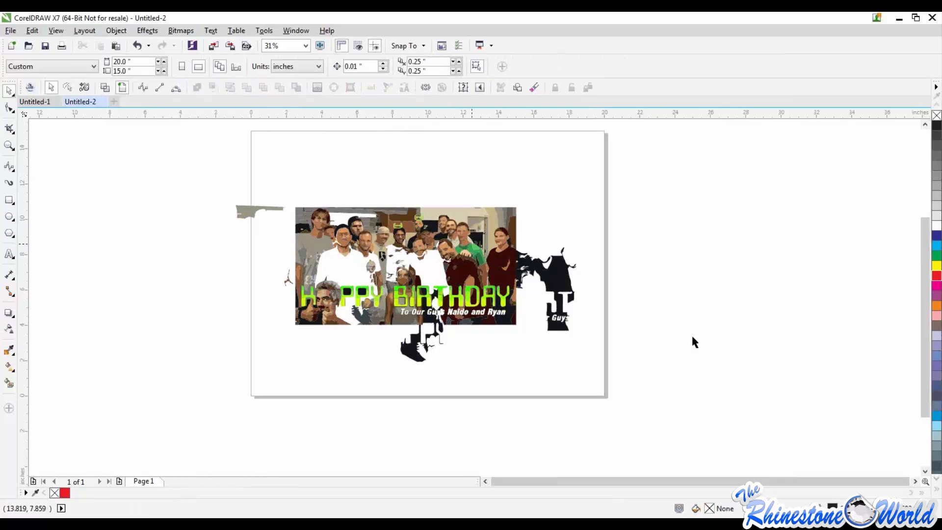
{"action": "left_click_drag", "start_coordinate": [190, 174], "coordinate": [638, 387]}
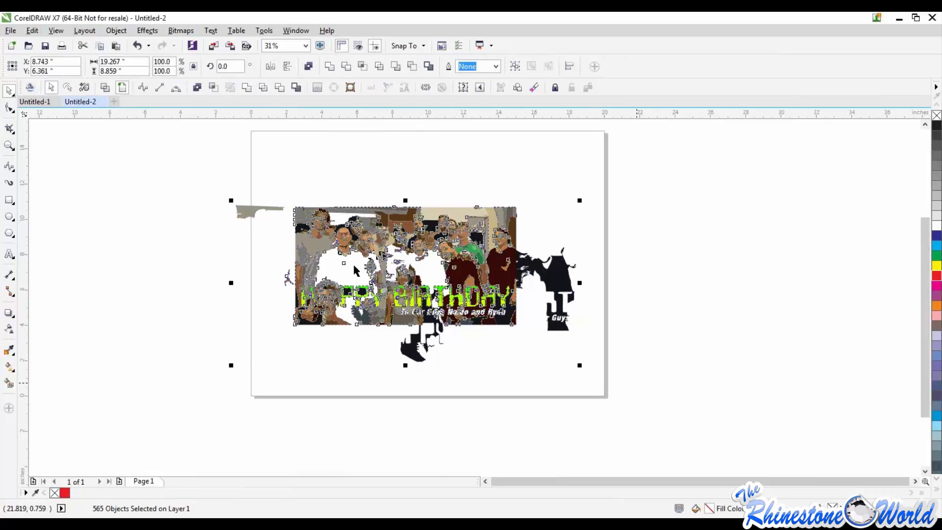
{"action": "key", "text": "Delete"}
Add the artistic text "Football" to the upper part of the empty page
{"action": "left_click", "coordinate": [10, 255]}
{"action": "left_click", "coordinate": [321, 244]}
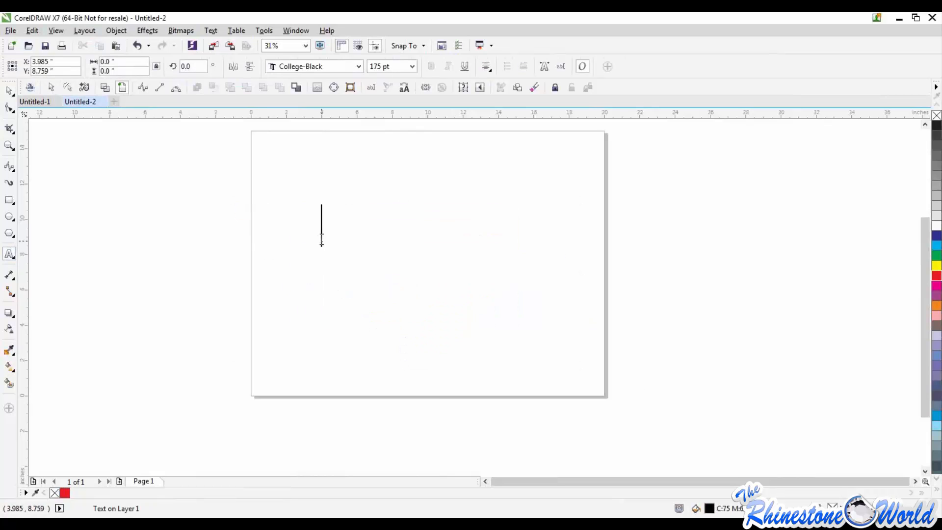
{"action": "type", "text": "Football"}
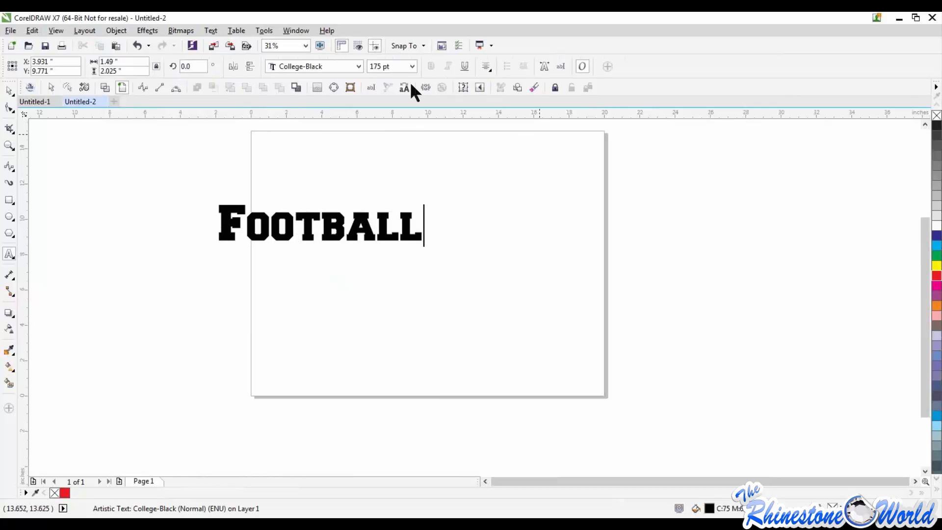
{"action": "left_click", "coordinate": [360, 68]}
{"action": "left_click", "coordinate": [360, 67]}
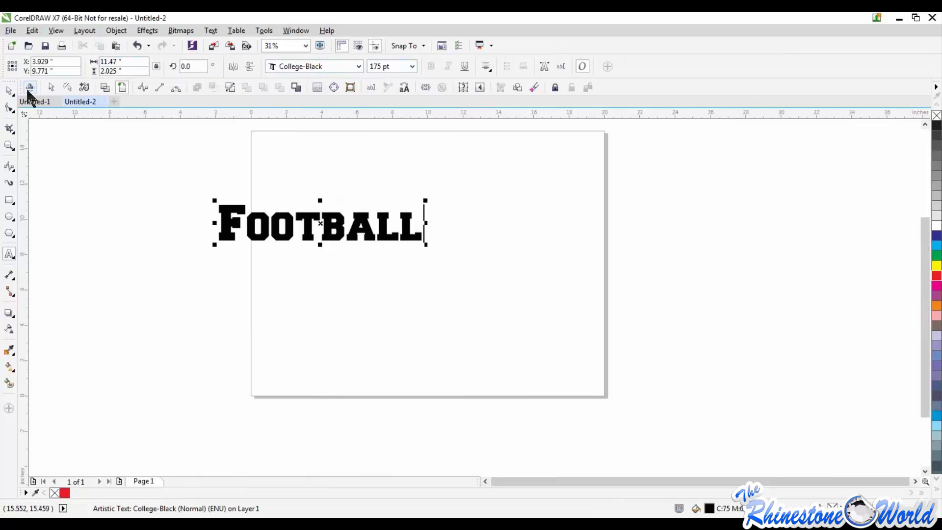
Search the TRW Stone Wizard fonts for "brush", apply Brush Script MT to the Football text and close the wizard
{"action": "left_click", "coordinate": [29, 89]}
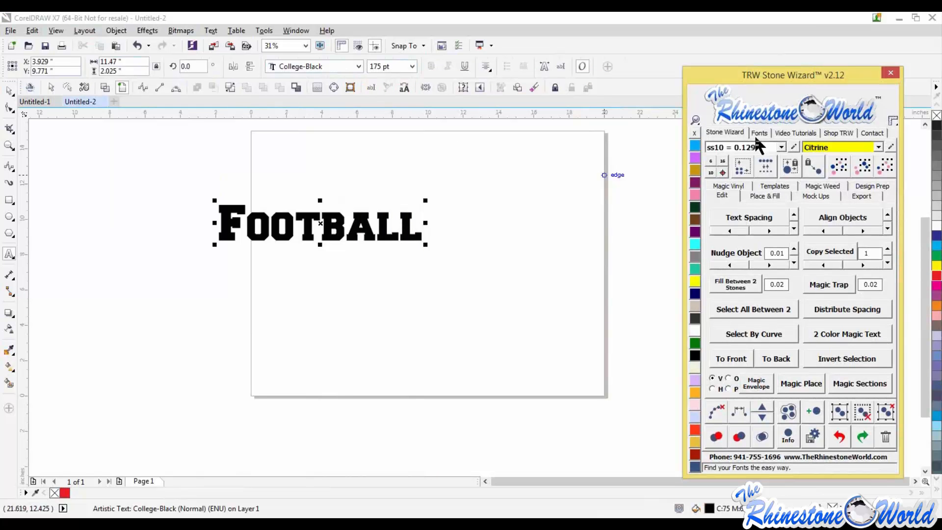
{"action": "left_click", "coordinate": [758, 133]}
{"action": "left_click", "coordinate": [746, 260]}
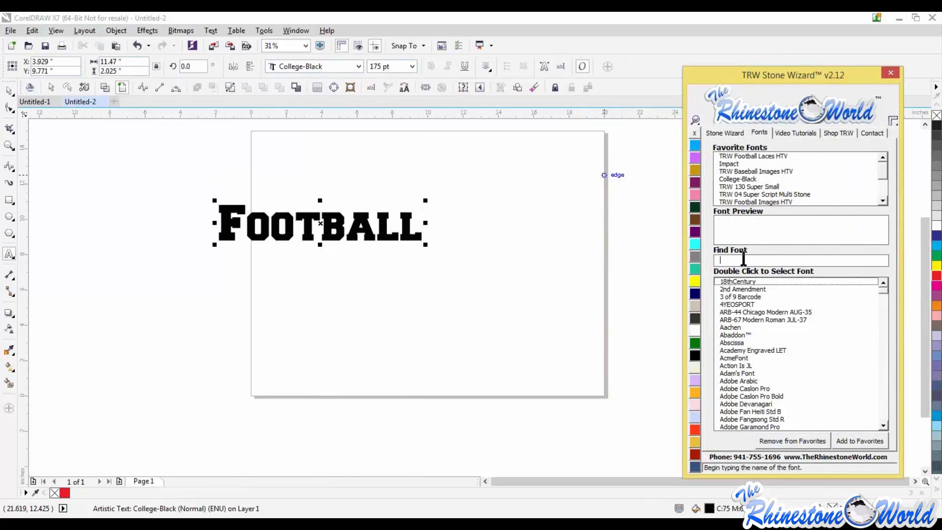
{"action": "type", "text": "brush"}
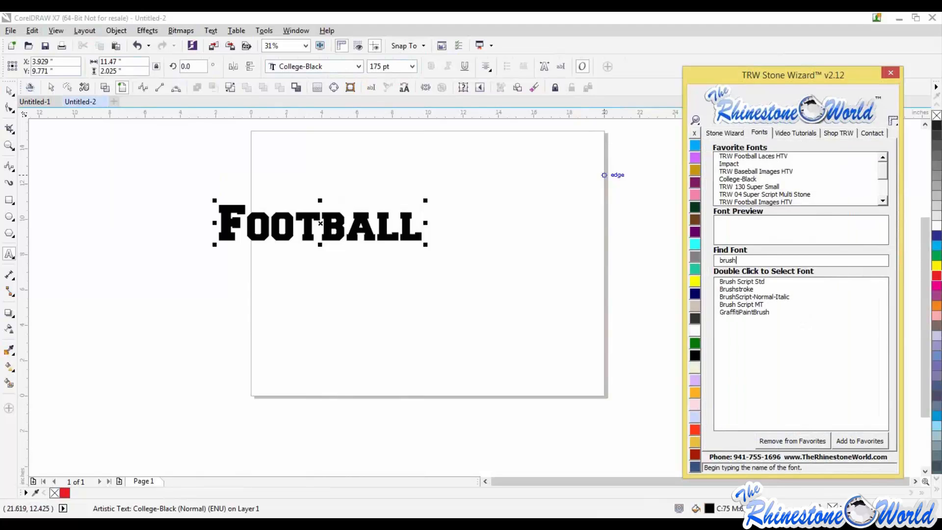
{"action": "double_click", "coordinate": [753, 305]}
{"action": "left_click", "coordinate": [886, 76]}
Enlarge the Football text to about 16.1 by 4.8 inches so it spans most of the page, and deselect it
{"action": "left_click_drag", "start_coordinate": [383, 253], "coordinate": [548, 363]}
{"action": "left_click", "coordinate": [9, 91]}
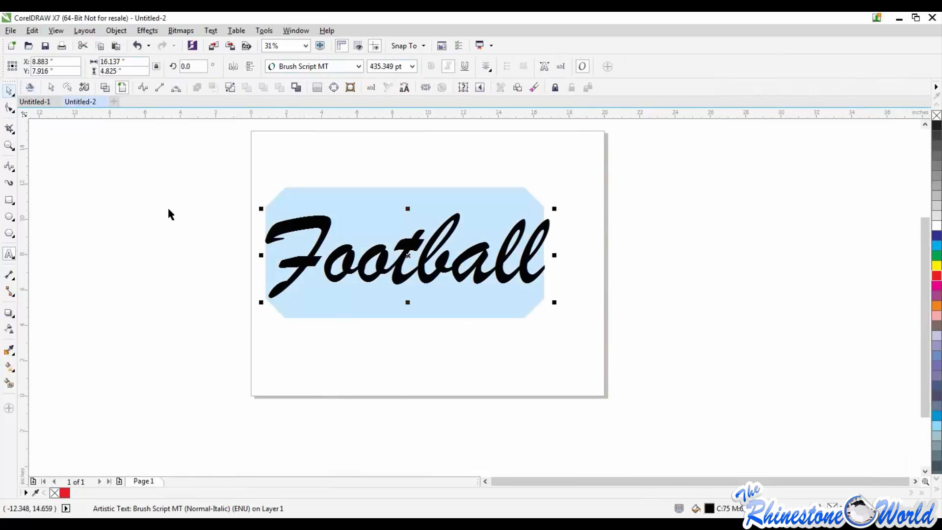
{"action": "left_click", "coordinate": [191, 224]}
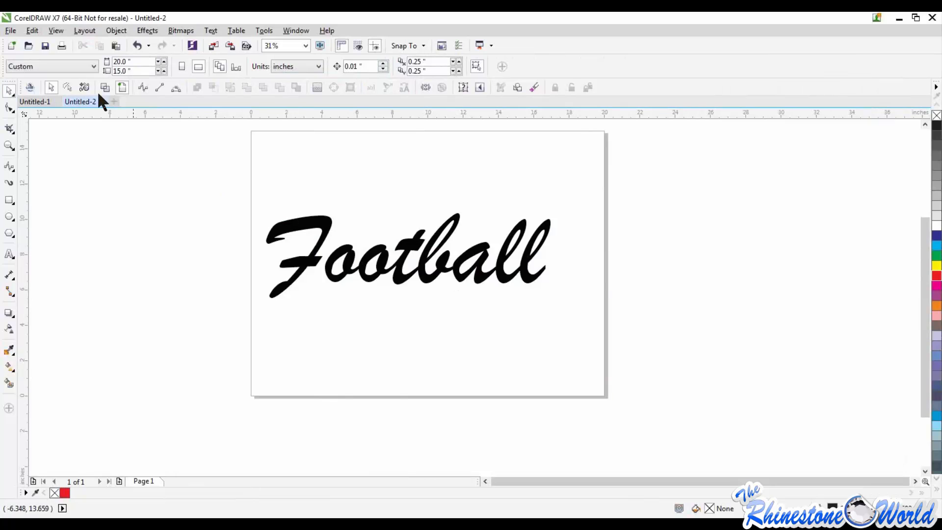
Show the drawing in wireframe and examine where neighbouring letters of the Football text meet
{"action": "left_click", "coordinate": [55, 31]}
{"action": "left_click", "coordinate": [68, 55]}
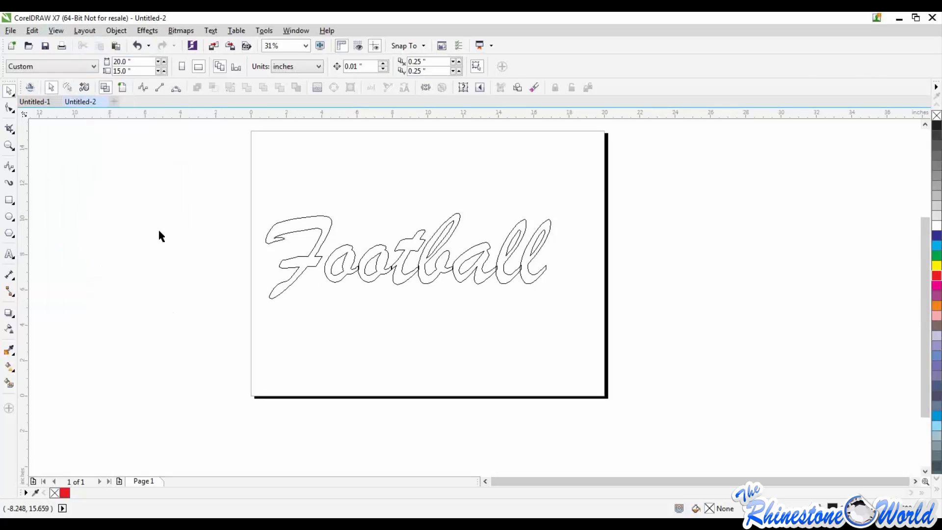
{"action": "scroll", "coordinate": [412, 294], "scroll_direction": "up", "scroll_amount": 5}
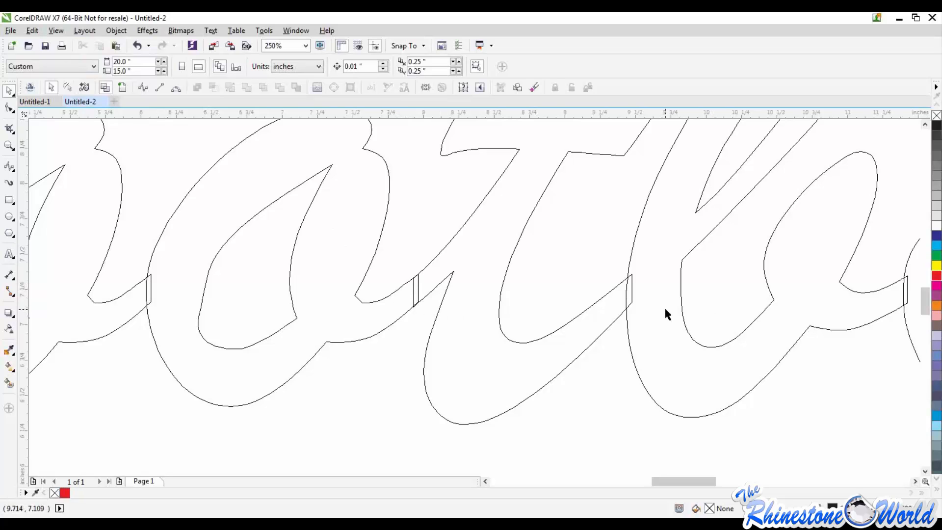
{"action": "scroll", "coordinate": [665, 306], "scroll_direction": "down", "scroll_amount": 3}
{"action": "scroll", "coordinate": [667, 312], "scroll_direction": "down", "scroll_amount": 2}
{"action": "scroll", "coordinate": [674, 312], "scroll_direction": "down", "scroll_amount": 2}
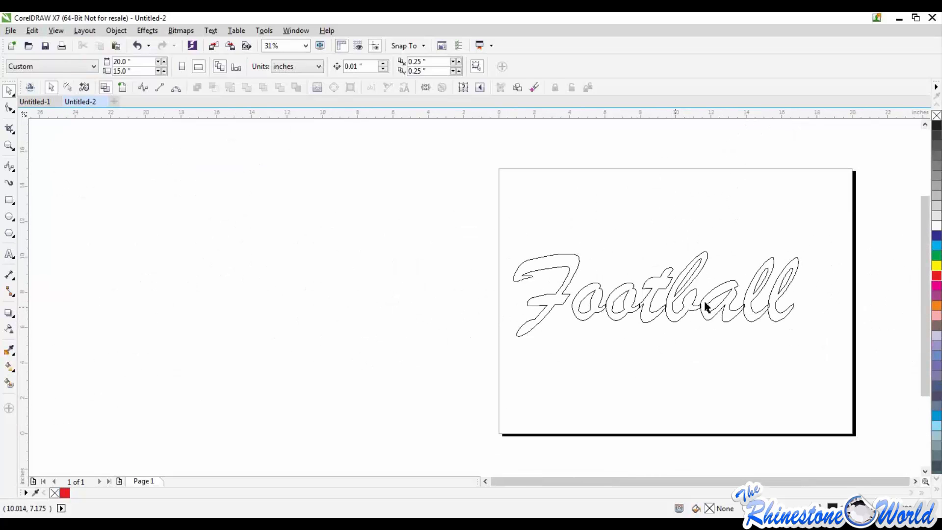
{"action": "scroll", "coordinate": [762, 318], "scroll_direction": "up", "scroll_amount": 2}
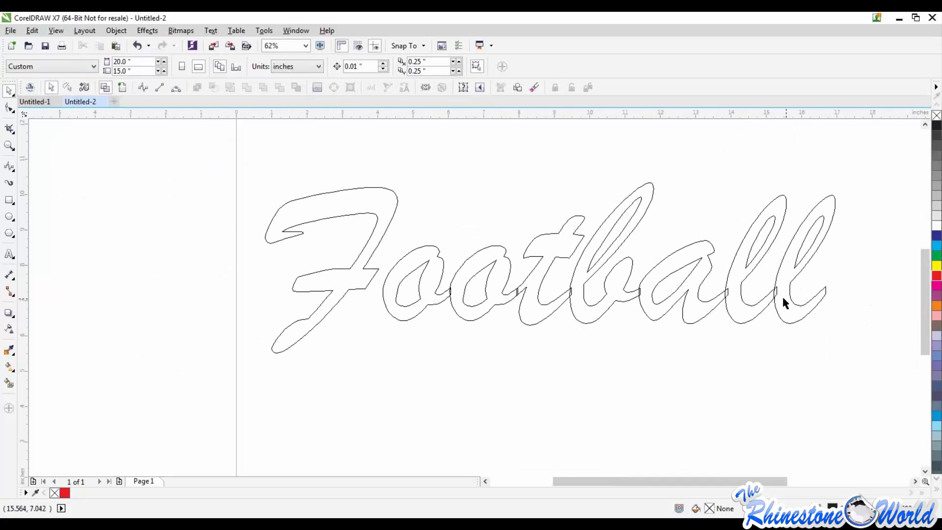
Weld the Football text so its overlapping script letters merge into one continuous outline
{"action": "left_click", "coordinate": [535, 309]}
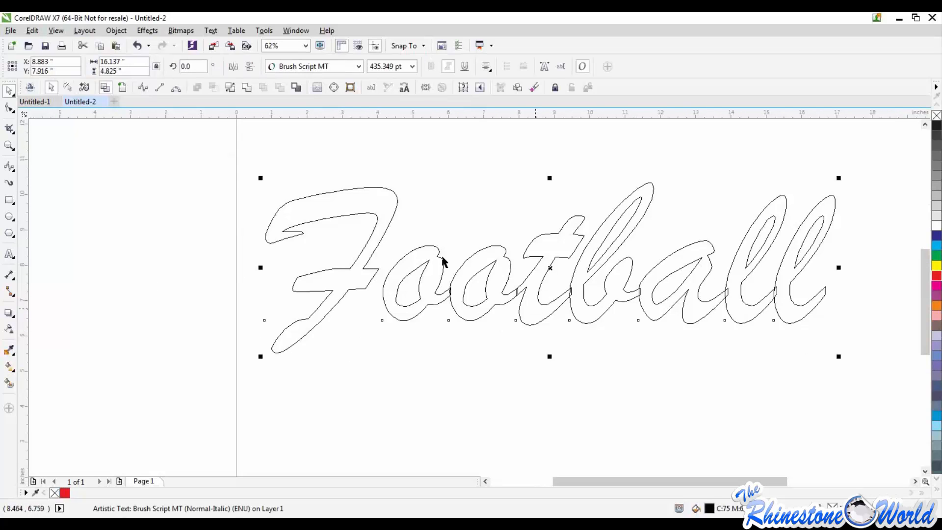
{"action": "left_click", "coordinate": [115, 31]}
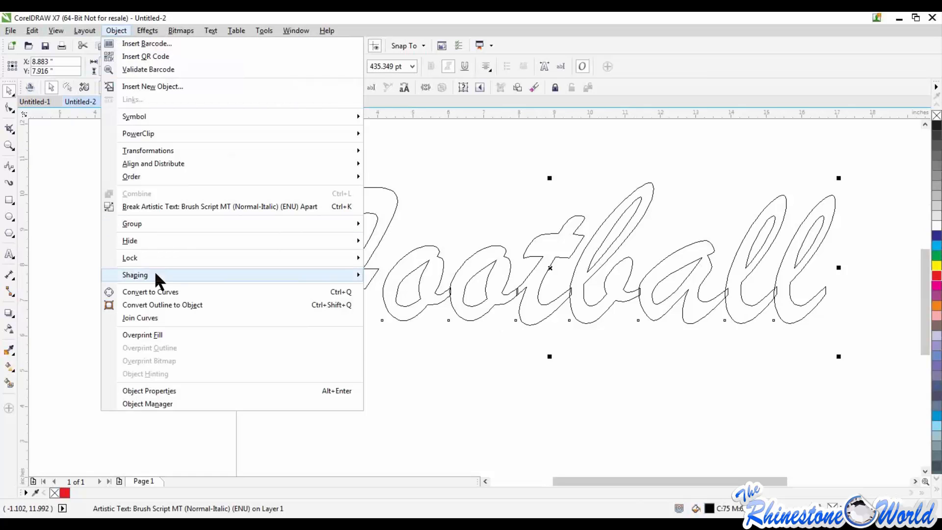
{"action": "mouse_move", "coordinate": [157, 275]}
{"action": "left_click", "coordinate": [373, 275]}
{"action": "left_click", "coordinate": [533, 334]}
Inspect the joins between the welded Football letters and switch the view back to Enhanced
{"action": "scroll", "coordinate": [527, 288], "scroll_direction": "up", "scroll_amount": 2}
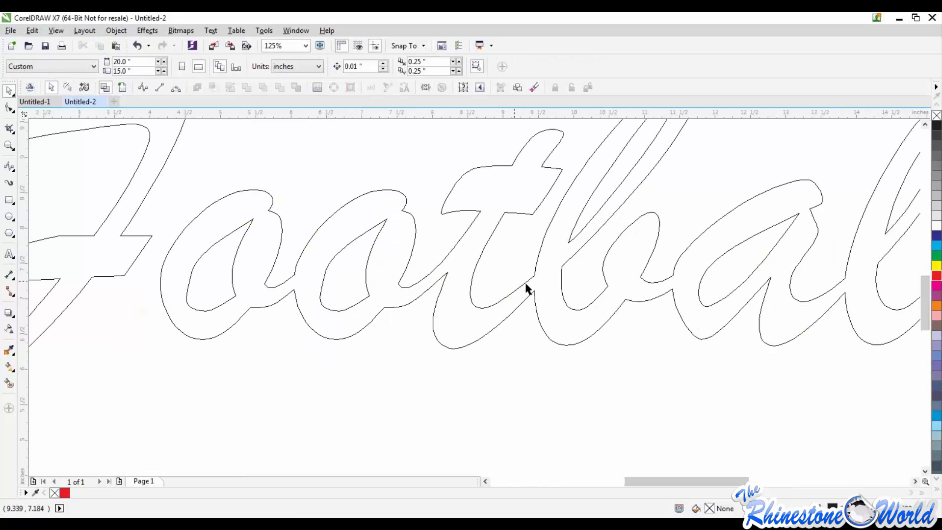
{"action": "scroll", "coordinate": [525, 288], "scroll_direction": "down", "scroll_amount": 2}
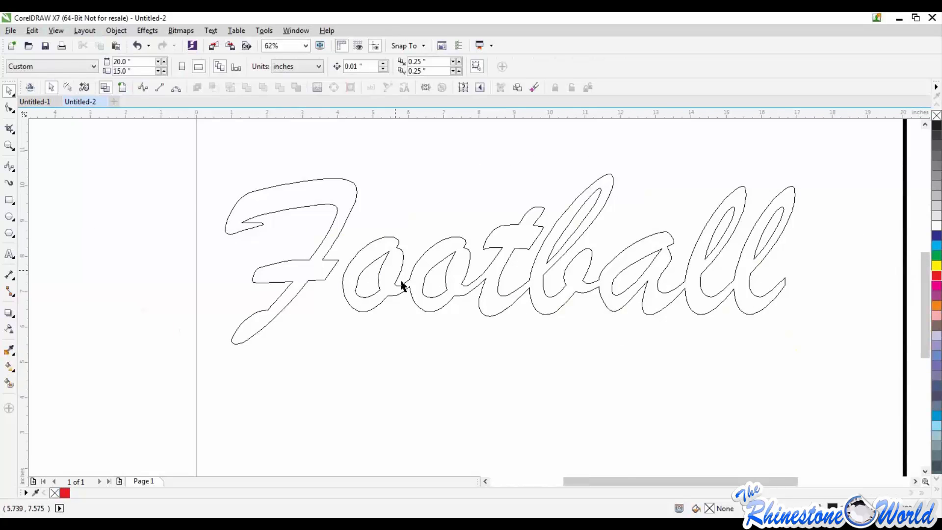
{"action": "scroll", "coordinate": [400, 284], "scroll_direction": "up", "scroll_amount": 4}
{"action": "scroll", "coordinate": [397, 294], "scroll_direction": "down", "scroll_amount": 2}
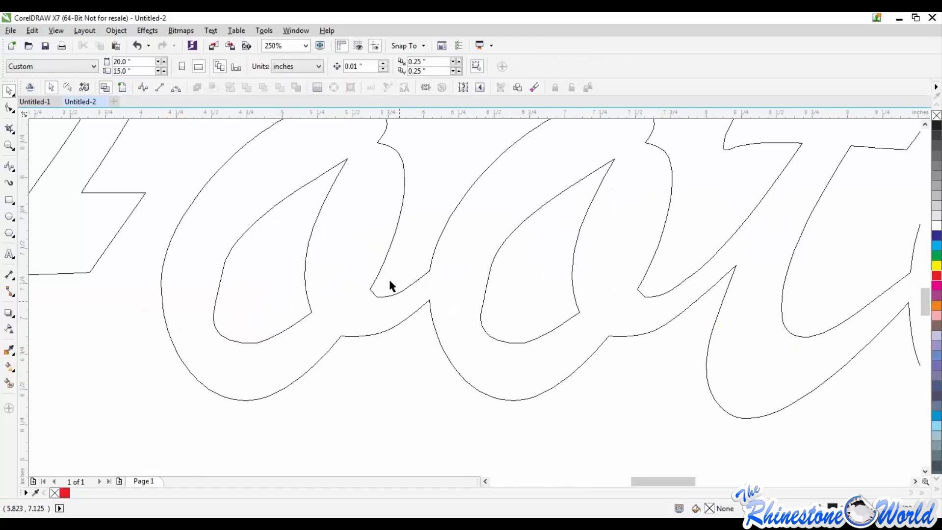
{"action": "scroll", "coordinate": [688, 332], "scroll_direction": "down", "scroll_amount": 2}
{"action": "scroll", "coordinate": [685, 330], "scroll_direction": "down", "scroll_amount": 2}
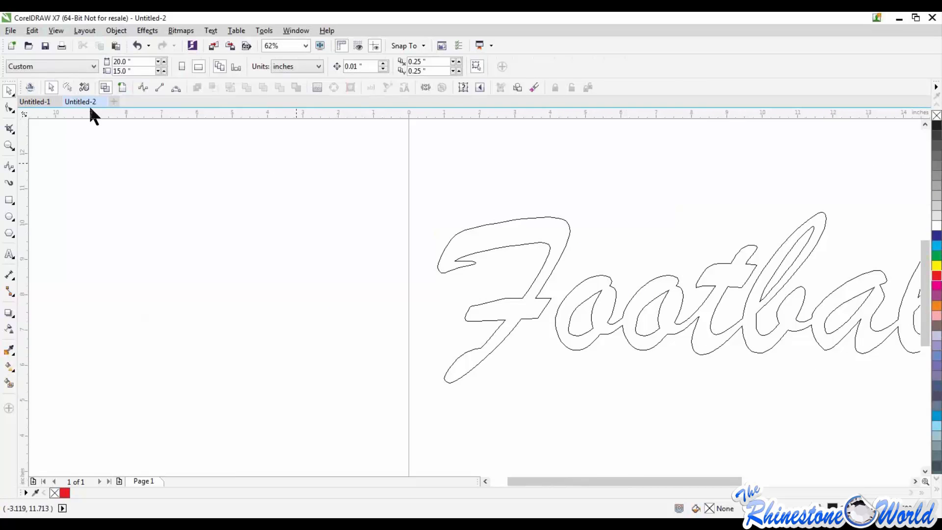
{"action": "left_click", "coordinate": [56, 32]}
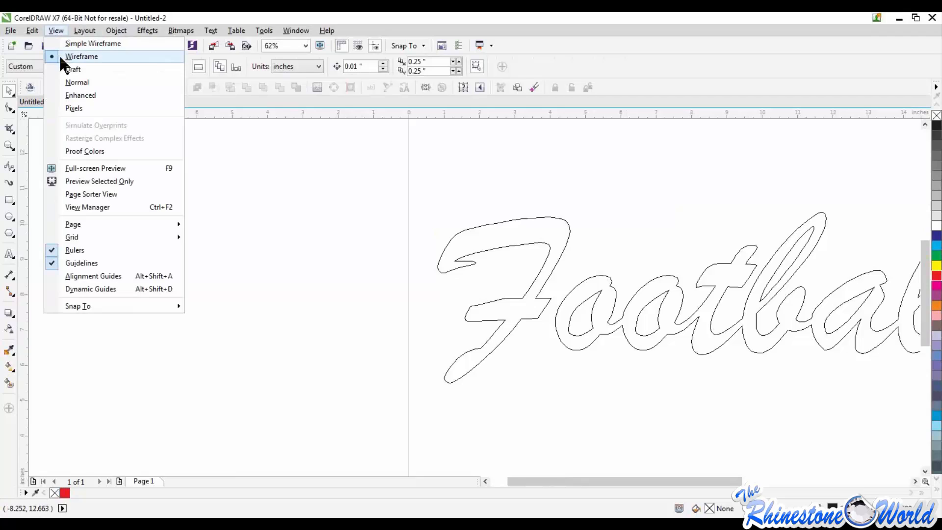
{"action": "left_click", "coordinate": [68, 96]}
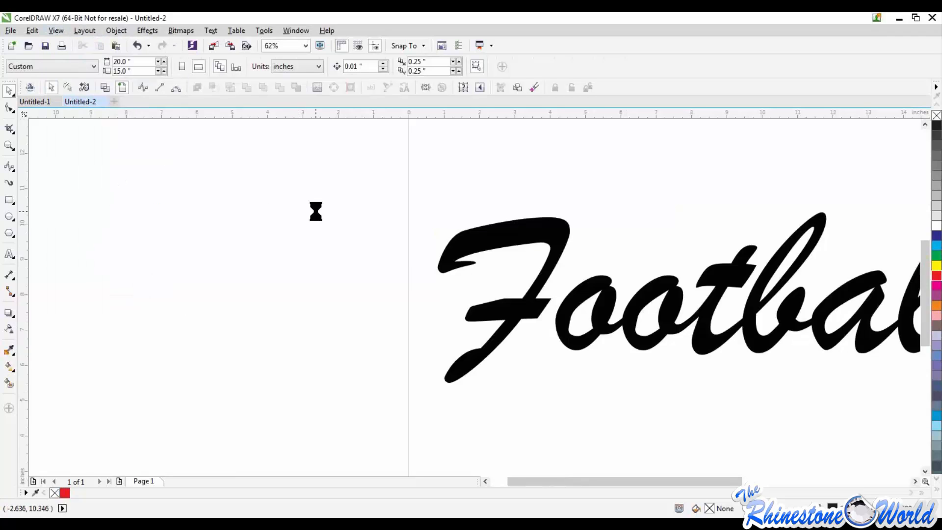
Select the welded Football lettering and delete it from the page
{"action": "scroll", "coordinate": [315, 212], "scroll_direction": "down", "scroll_amount": 2}
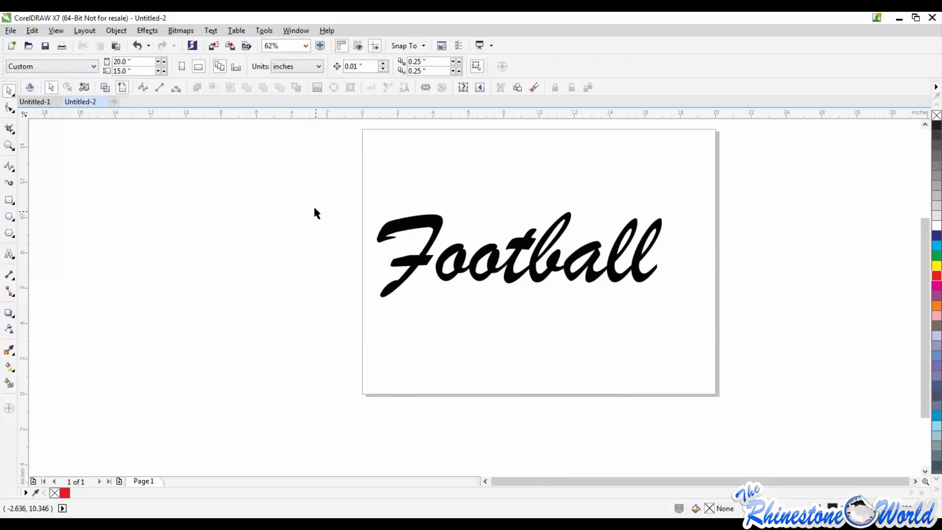
{"action": "scroll", "coordinate": [315, 212], "scroll_direction": "down", "scroll_amount": 1}
{"action": "left_click_drag", "start_coordinate": [323, 162], "coordinate": [816, 343]}
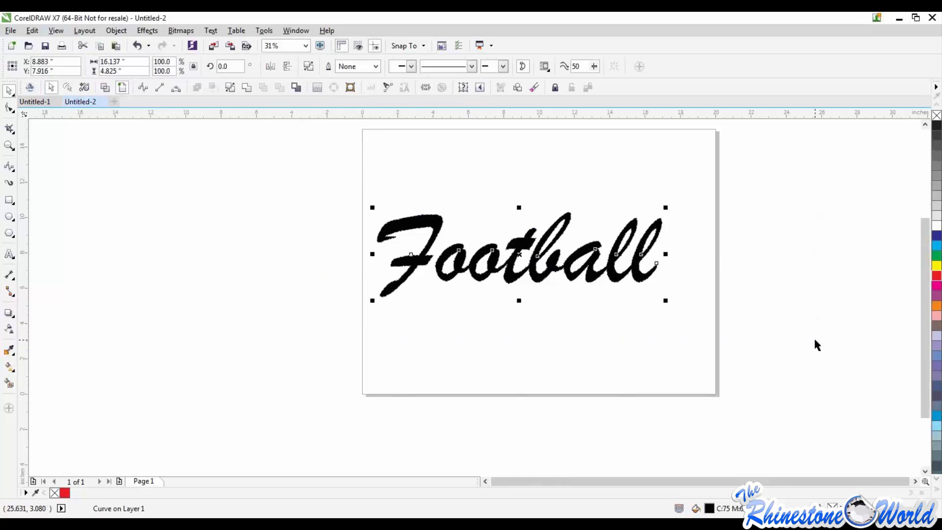
{"action": "key", "text": "Delete"}
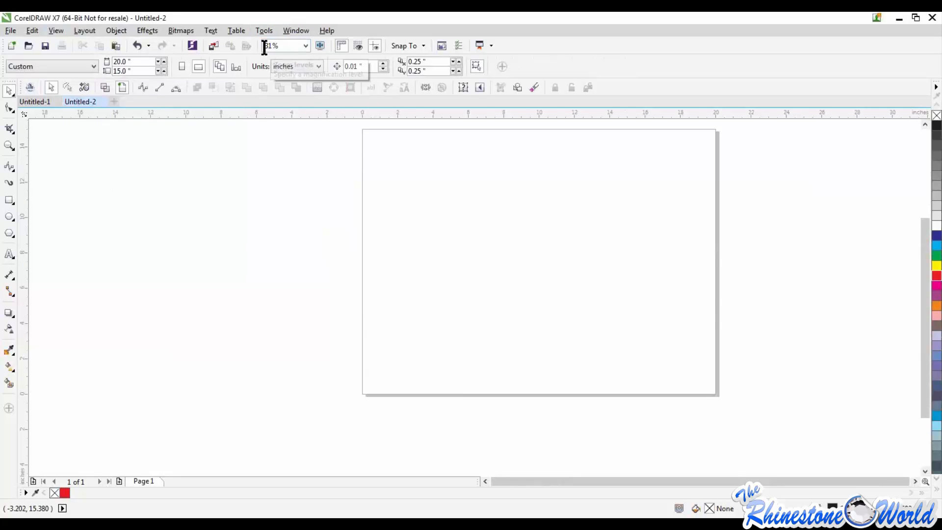
Place a horizontal guideline across the upper part of the page at about 11.98 inches
{"action": "left_click", "coordinate": [411, 46]}
{"action": "left_click", "coordinate": [425, 216]}
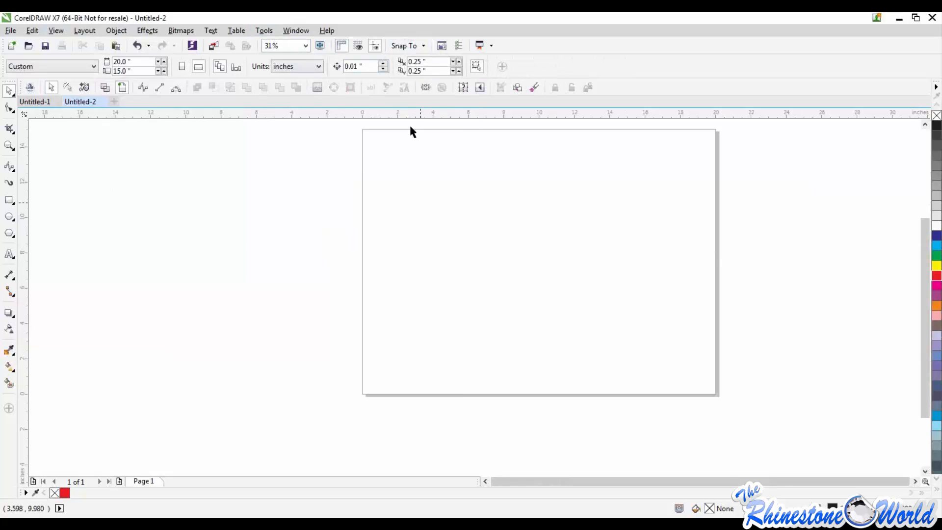
{"action": "left_click_drag", "start_coordinate": [414, 116], "coordinate": [413, 182]}
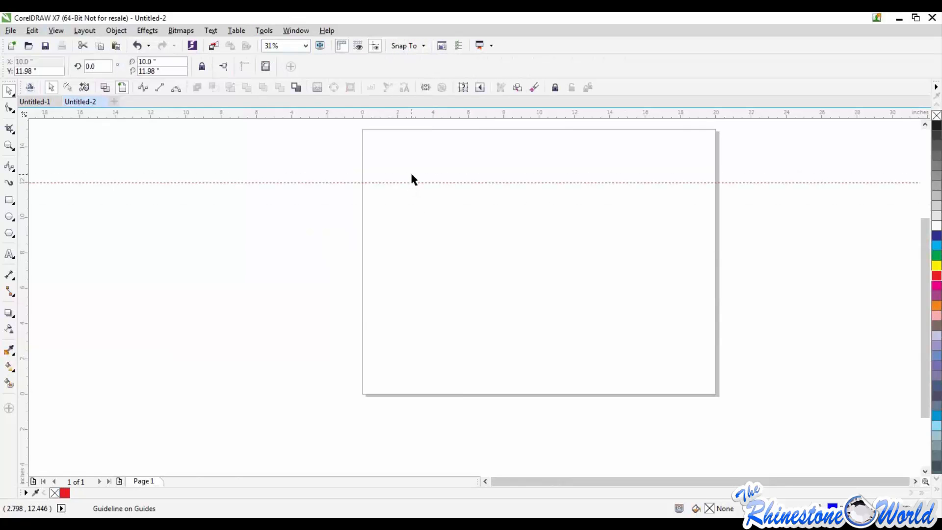
Leave the empty text entry below the guideline and remove the horizontal guideline from the page
{"action": "left_click", "coordinate": [9, 254]}
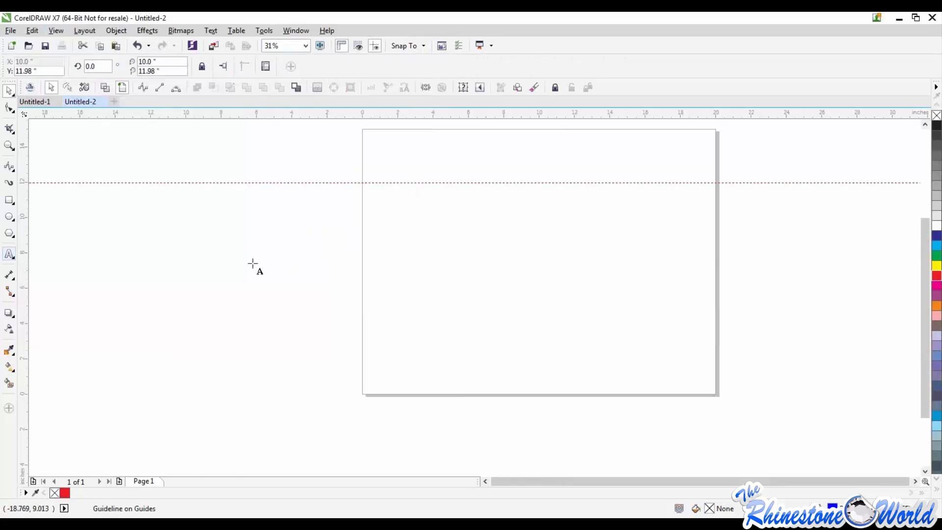
{"action": "left_click", "coordinate": [433, 234]}
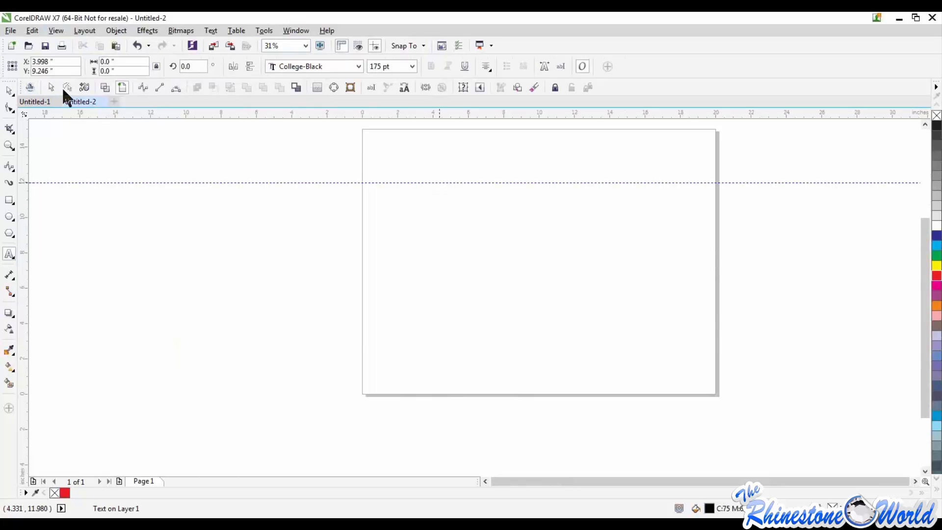
{"action": "left_click", "coordinate": [9, 92]}
{"action": "left_click_drag", "start_coordinate": [115, 181], "coordinate": [189, 117]}
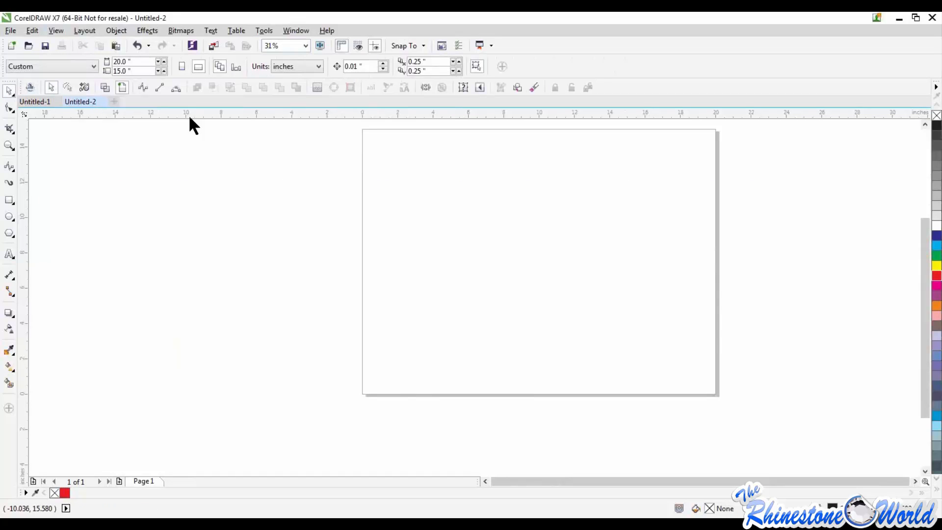
Add a horizontal guideline across the upper page and a vertical one at about -2.969 inches, with snapping to guidelines turned on
{"action": "left_click_drag", "start_coordinate": [189, 118], "coordinate": [203, 190]}
{"action": "left_click_drag", "start_coordinate": [24, 260], "coordinate": [309, 294]}
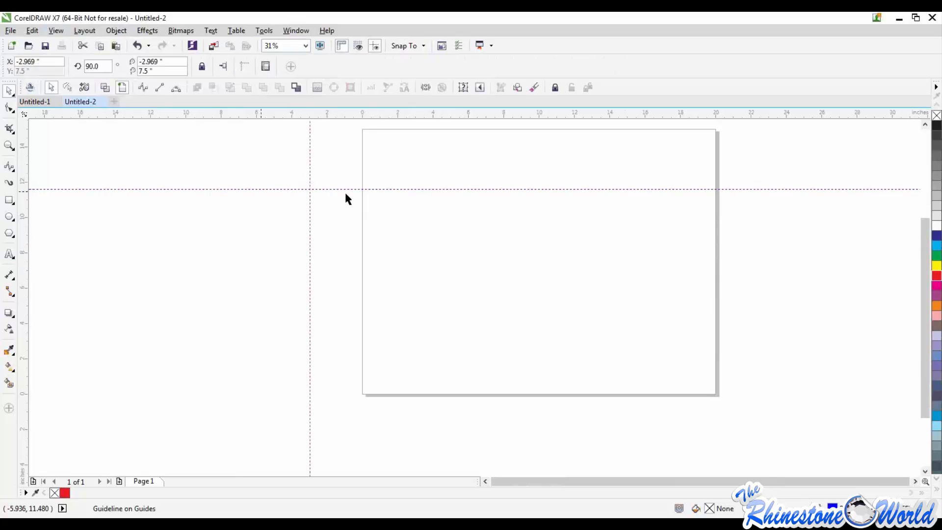
{"action": "left_click", "coordinate": [422, 47]}
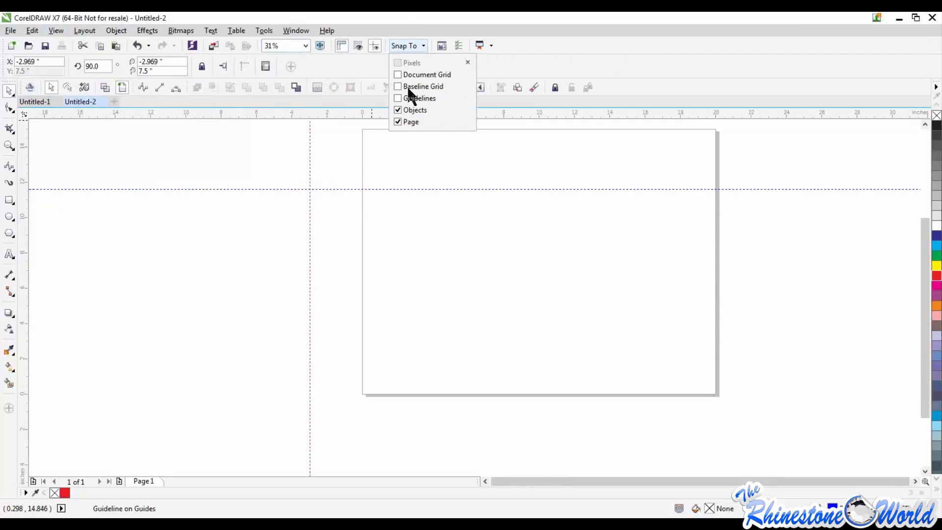
{"action": "left_click", "coordinate": [351, 195]}
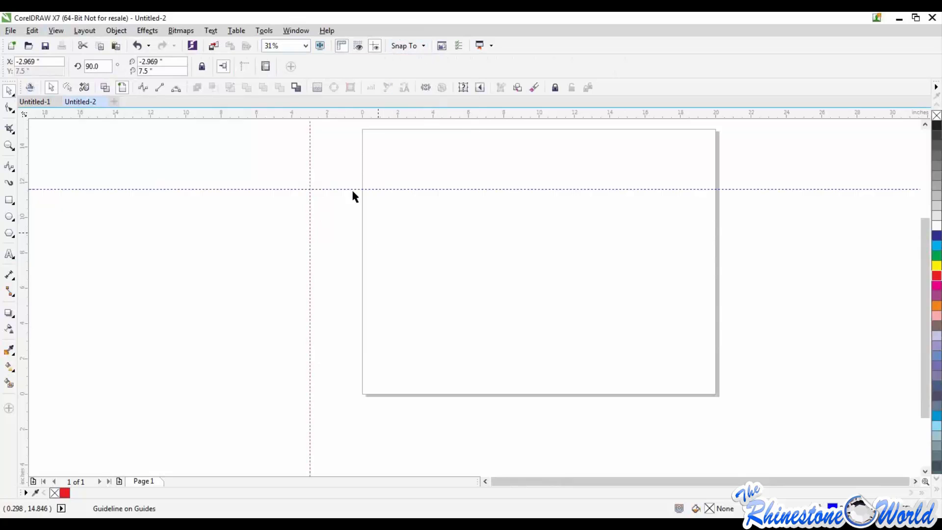
Draw a pentagon and snap it into the guideline corner, with its base on the horizontal and its side on the vertical guideline
{"action": "left_click", "coordinate": [10, 233]}
{"action": "mouse_move", "coordinate": [381, 258]}
{"action": "left_mouse_down"}
{"action": "mouse_move", "coordinate": [431, 314]}
{"action": "mouse_move", "coordinate": [479, 342]}
{"action": "left_mouse_up"}
{"action": "key", "text": "space"}
{"action": "left_click_drag", "start_coordinate": [407, 298], "coordinate": [354, 151]}
{"action": "left_click", "coordinate": [358, 242]}
{"action": "scroll", "coordinate": [338, 211], "scroll_direction": "down", "scroll_amount": 1}
{"action": "scroll", "coordinate": [341, 218], "scroll_direction": "up", "scroll_amount": 1}
{"action": "scroll", "coordinate": [342, 221], "scroll_direction": "up", "scroll_amount": 2}
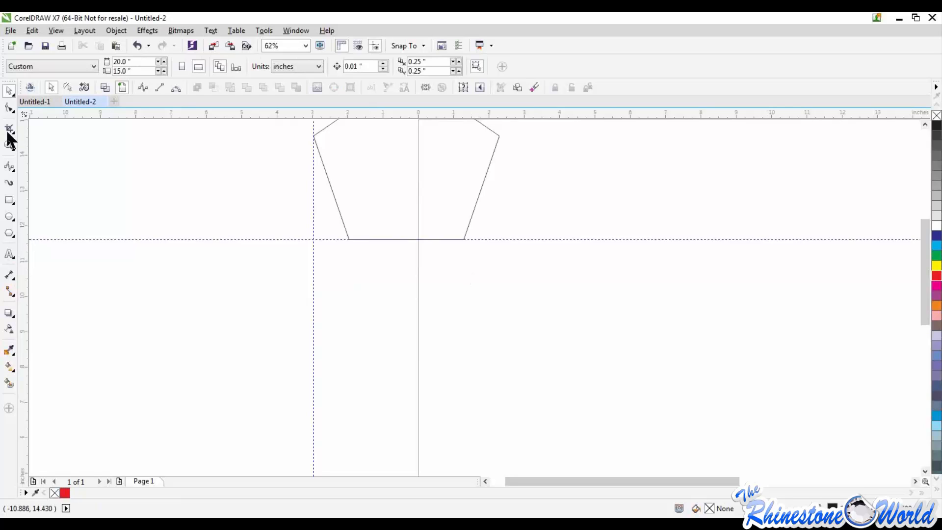
Delete the pentagon and remove both the vertical and the horizontal guideline
{"action": "left_click", "coordinate": [403, 199]}
{"action": "key", "text": "Delete"}
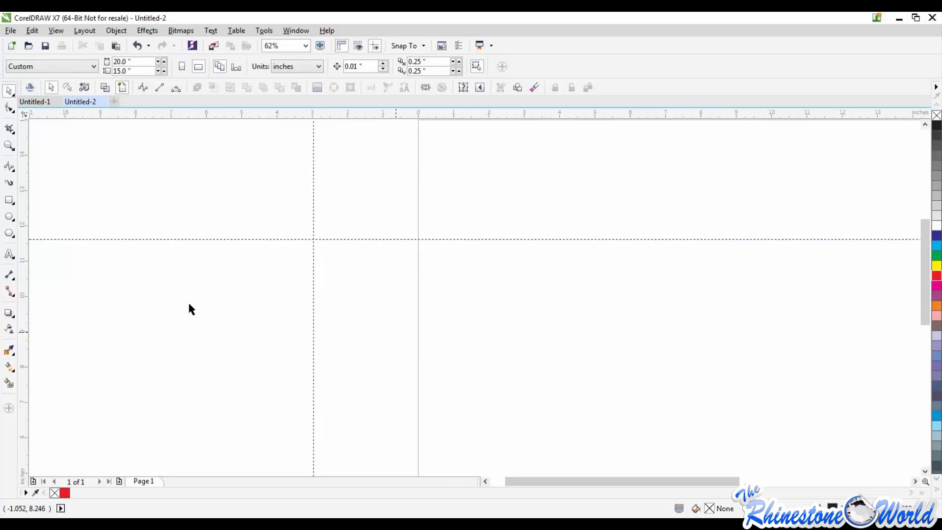
{"action": "left_click", "coordinate": [313, 185]}
{"action": "key", "text": "Delete"}
{"action": "left_click", "coordinate": [320, 238]}
{"action": "key", "text": "Delete"}
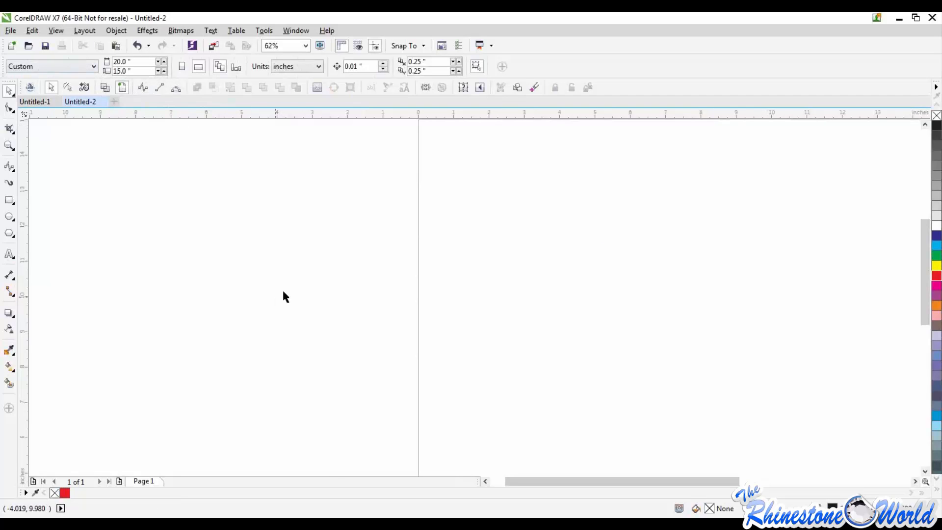
Set the page size to 50 by 50 inches and bring the whole page into view
{"action": "scroll", "coordinate": [280, 299], "scroll_direction": "down", "scroll_amount": 4}
{"action": "scroll", "coordinate": [363, 343], "scroll_direction": "up", "scroll_amount": 2}
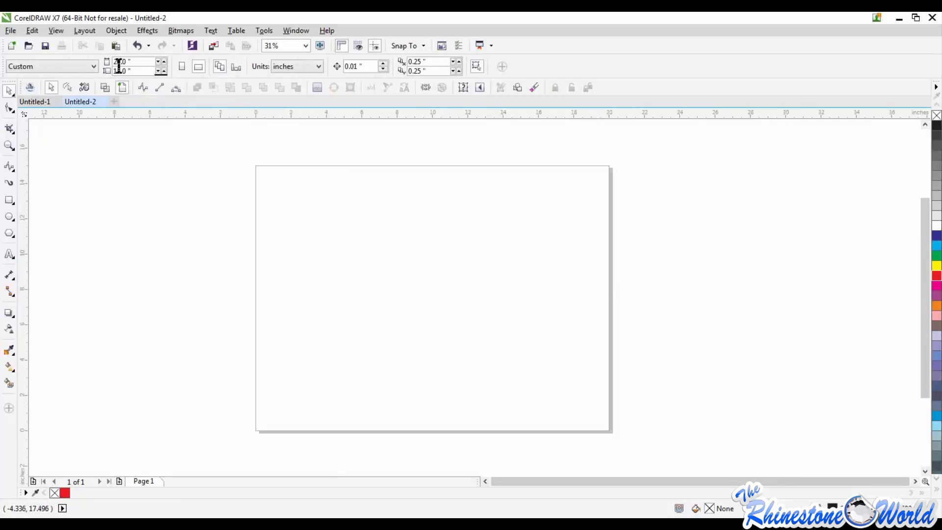
{"action": "left_click_drag", "start_coordinate": [127, 63], "coordinate": [93, 58]}
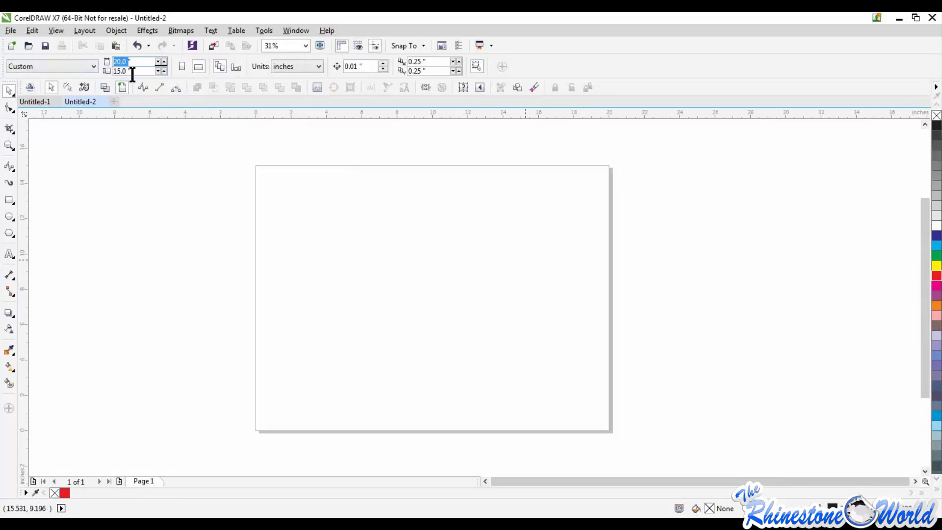
{"action": "type", "text": "50"}
{"action": "key", "text": "Tab"}
{"action": "type", "text": "50"}
{"action": "key", "text": "Return"}
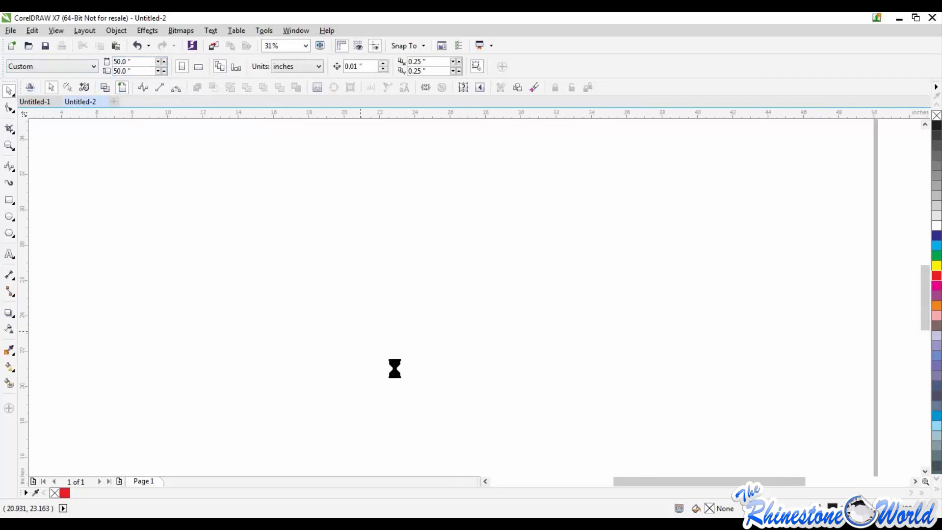
{"action": "scroll", "coordinate": [394, 368], "scroll_direction": "down", "scroll_amount": 2}
{"action": "scroll", "coordinate": [369, 371], "scroll_direction": "down", "scroll_amount": 1}
{"action": "scroll", "coordinate": [366, 393], "scroll_direction": "up", "scroll_amount": 1}
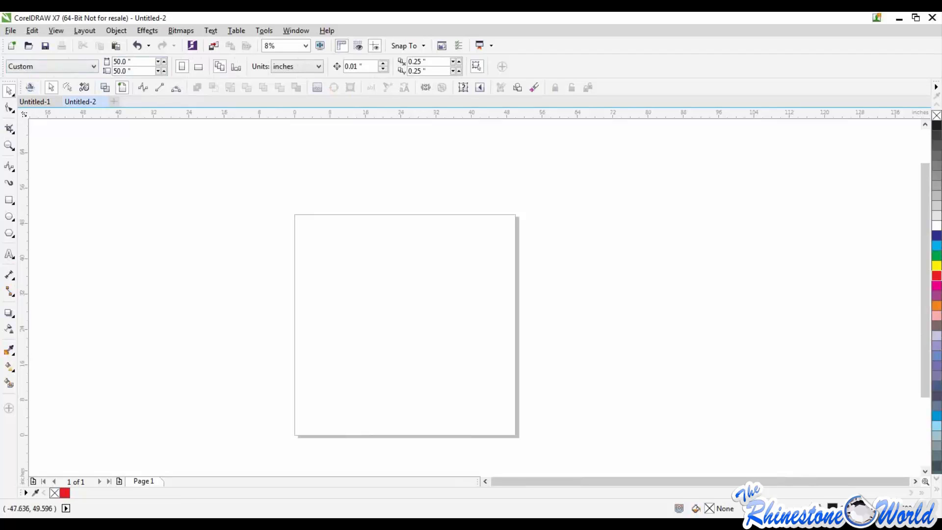
Draw a pie-shaped ellipse about 34 by 26.8 inches on the page and delete it
{"action": "left_click", "coordinate": [424, 46]}
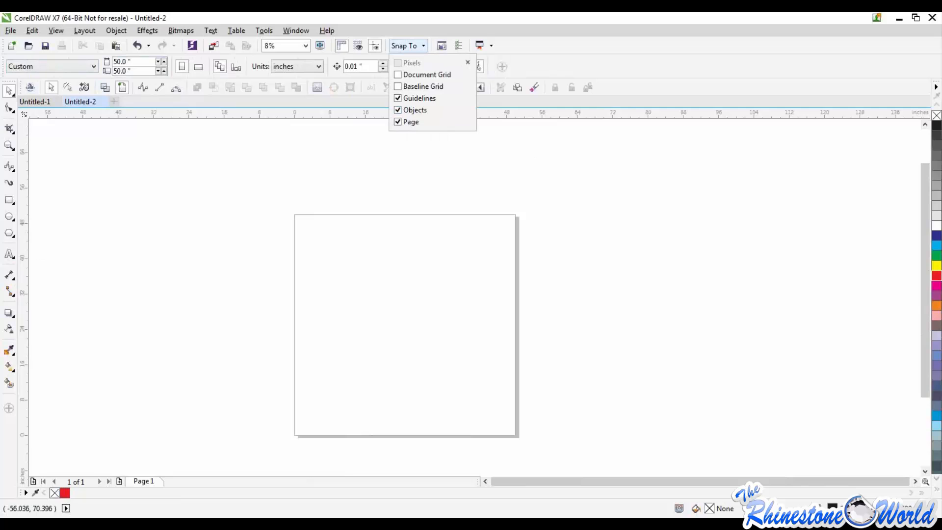
{"action": "left_click", "coordinate": [312, 291]}
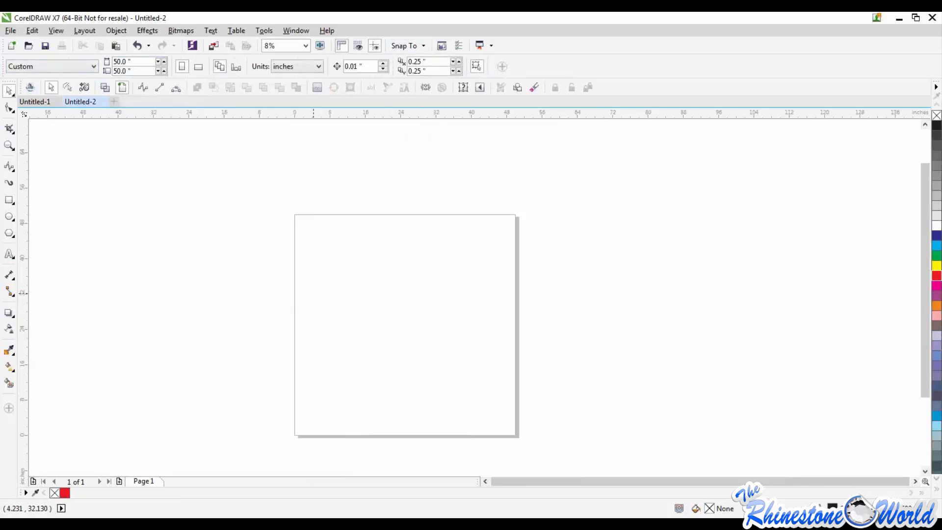
{"action": "left_click_drag", "start_coordinate": [331, 268], "coordinate": [490, 395]}
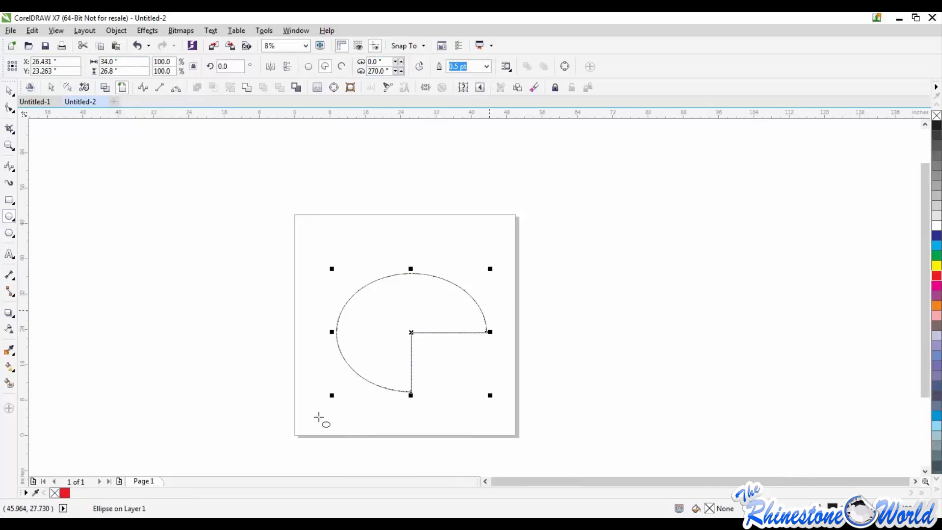
{"action": "left_click", "coordinate": [9, 90]}
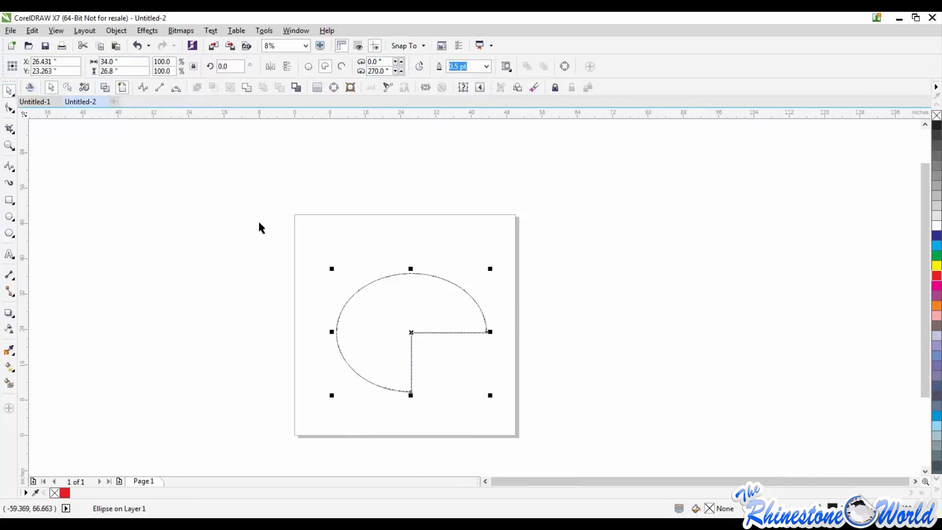
{"action": "key", "text": "Delete"}
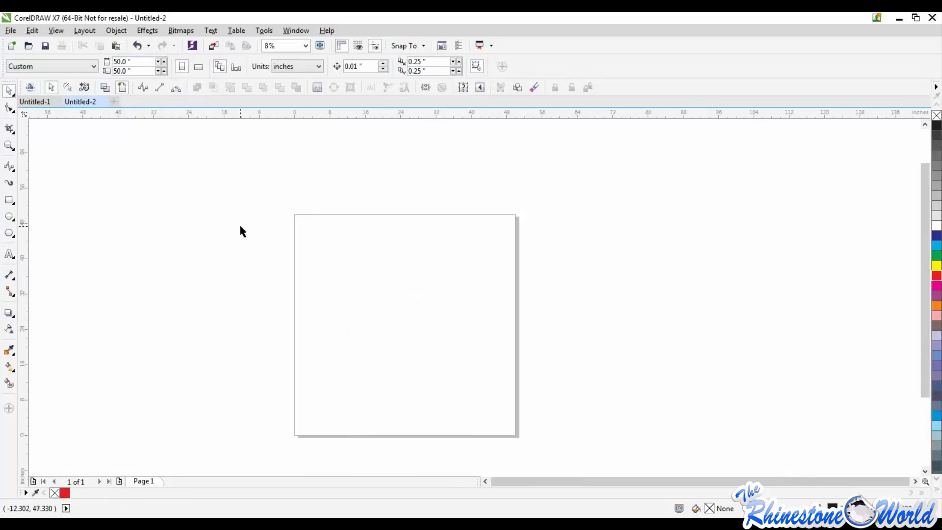
Review the available snapping options and the drawing units offered for the document
{"action": "left_click", "coordinate": [408, 45]}
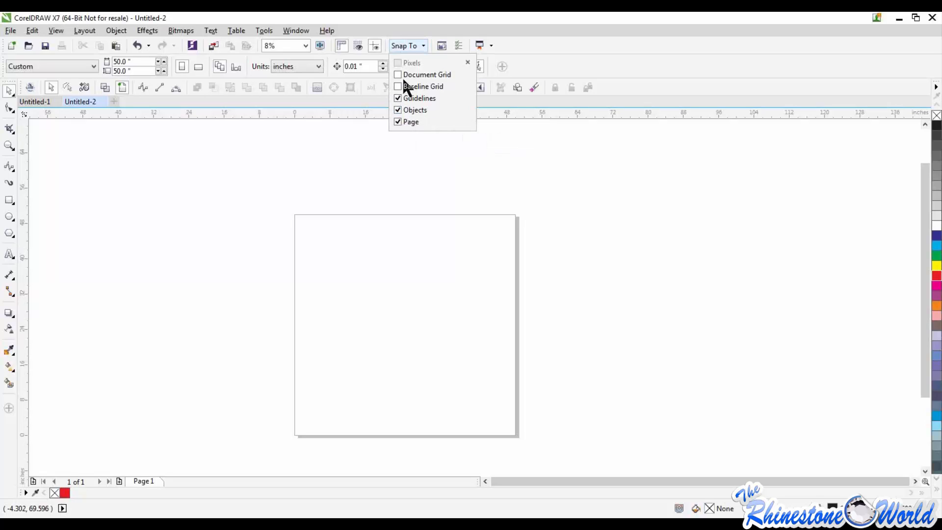
{"action": "left_click", "coordinate": [404, 317]}
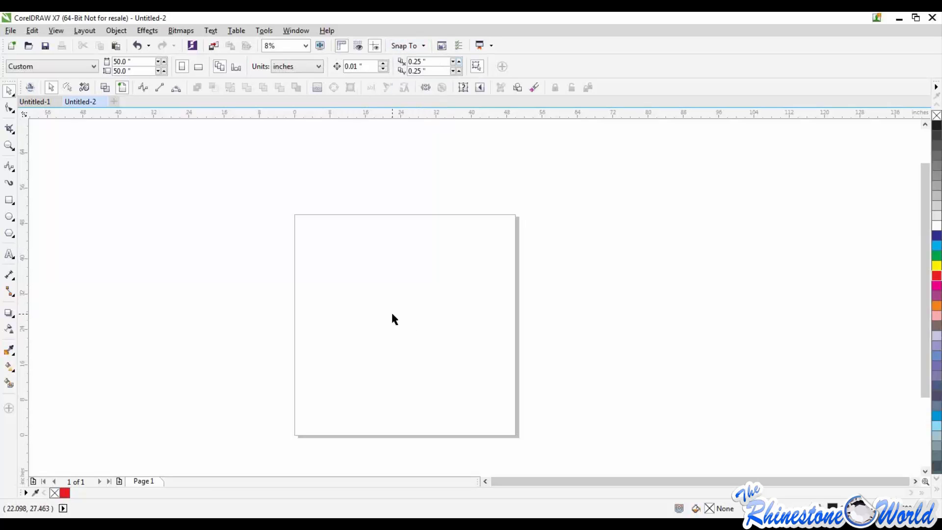
{"action": "left_click", "coordinate": [288, 68]}
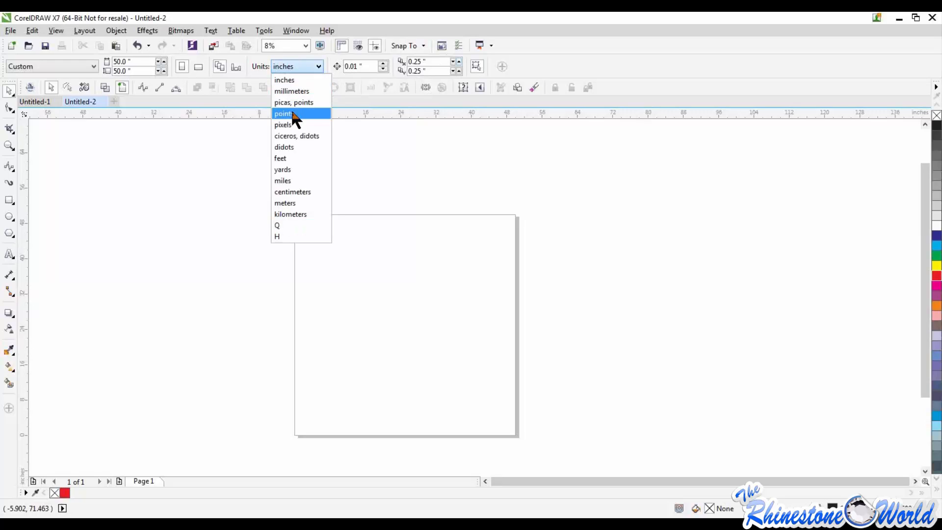
{"action": "left_click", "coordinate": [394, 178]}
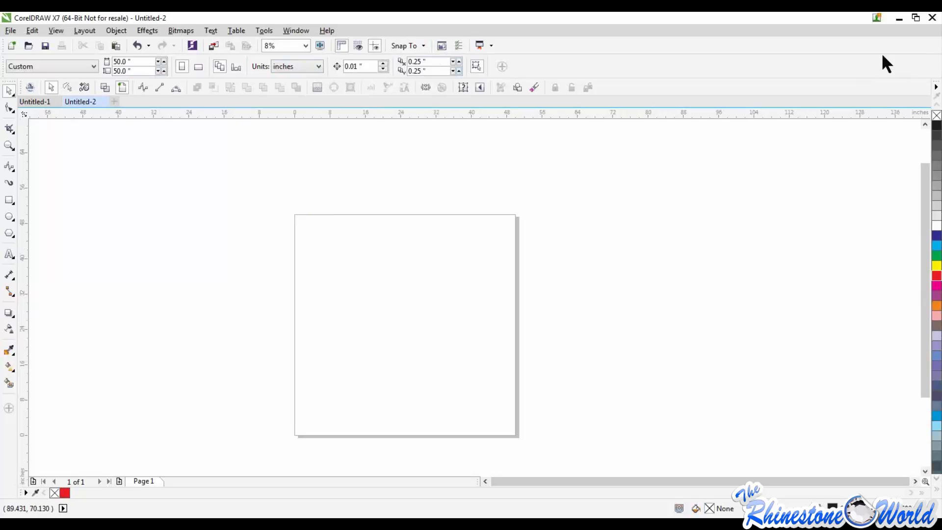
Open the program options to the list of workspaces and move the dialog clear for viewing
{"action": "left_click", "coordinate": [51, 87]}
{"action": "left_click", "coordinate": [247, 30]}
{"action": "left_click", "coordinate": [272, 43]}
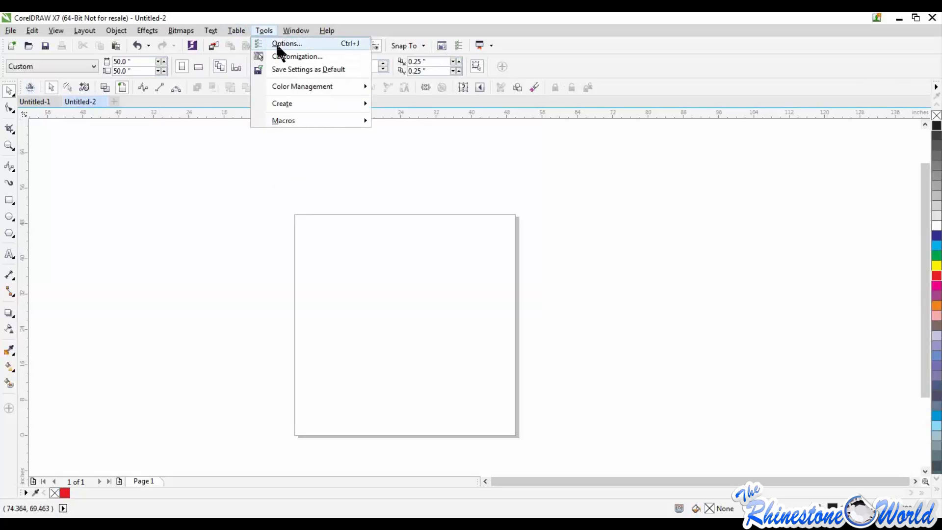
{"action": "left_click_drag", "start_coordinate": [415, 207], "coordinate": [285, 151]}
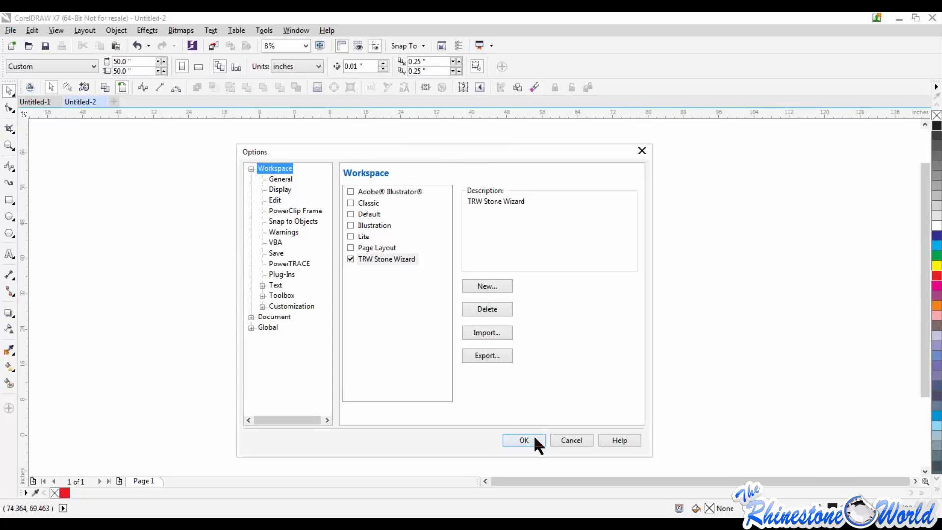
Keep auto-backup at every 5 minutes and direct the backups to a specific folder
{"action": "left_click", "coordinate": [286, 180]}
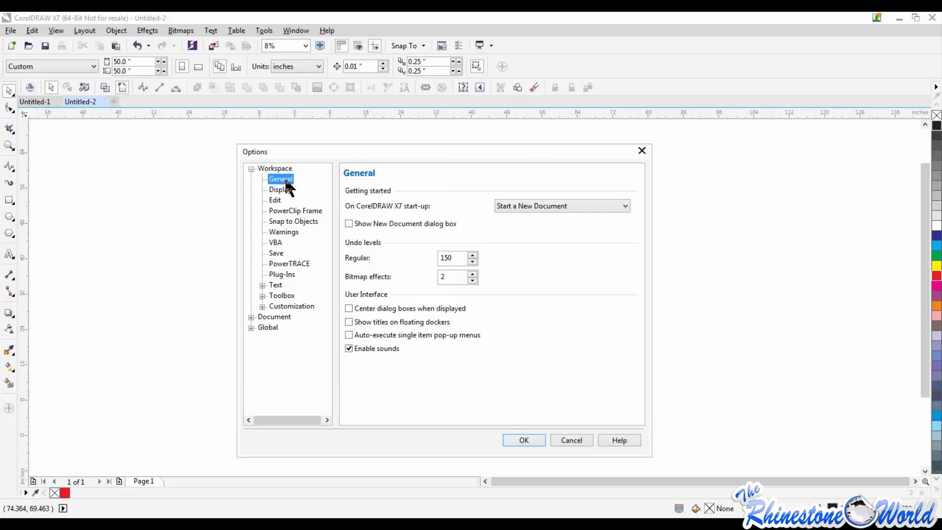
{"action": "left_click", "coordinate": [278, 253]}
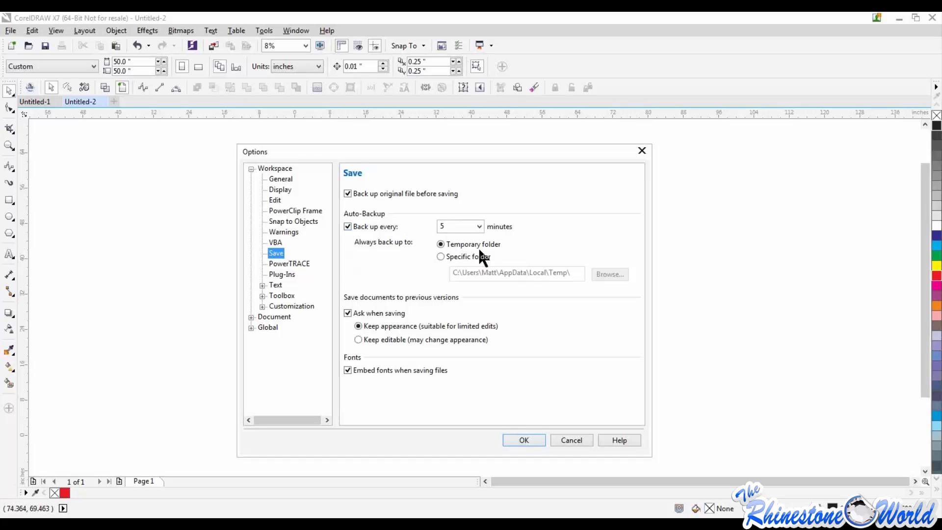
{"action": "left_click", "coordinate": [479, 226]}
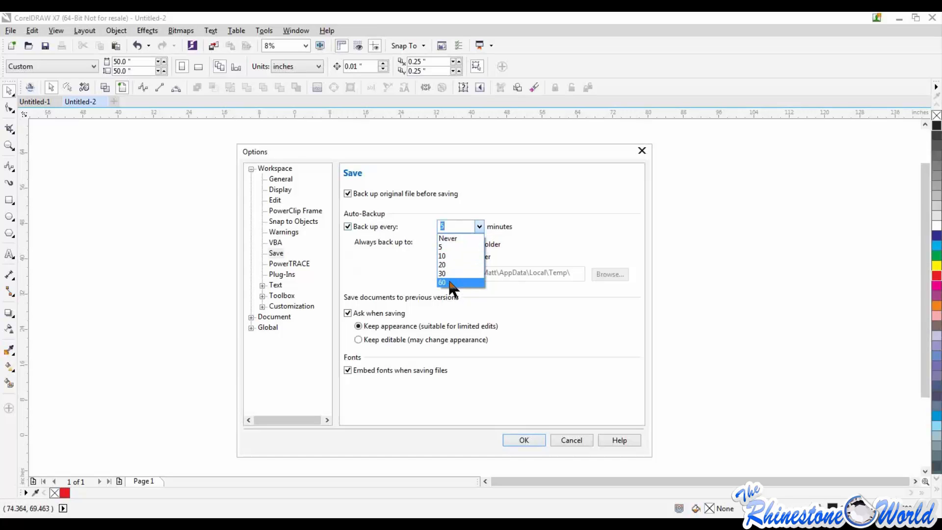
{"action": "left_click", "coordinate": [459, 247]}
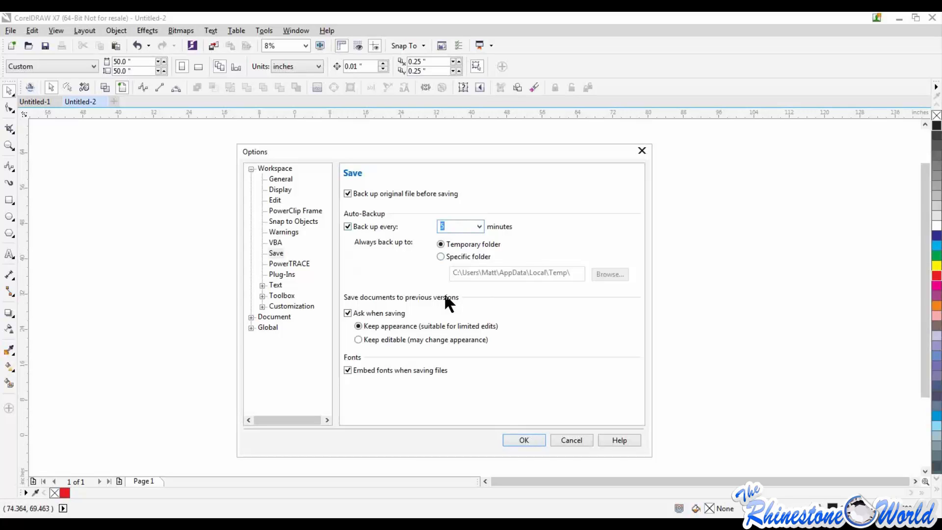
{"action": "left_click", "coordinate": [441, 257]}
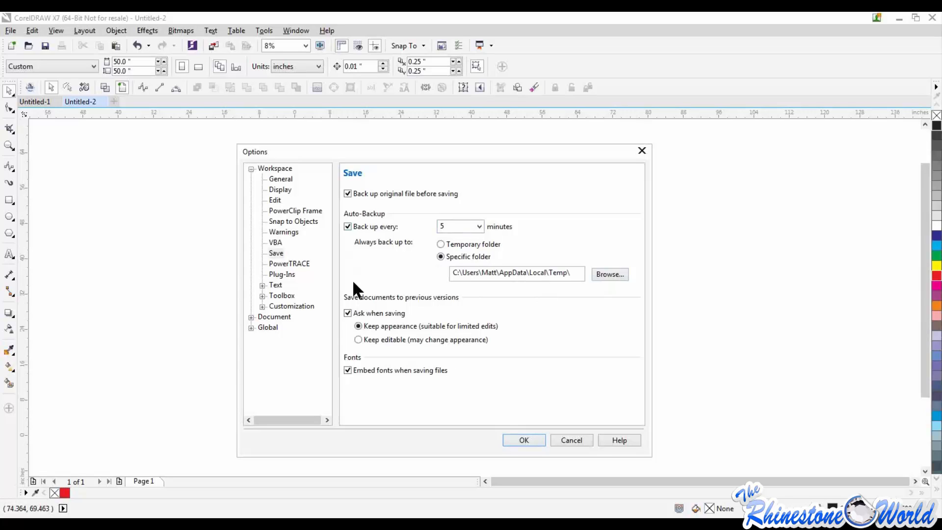
Review the PowerTRACE, Plug-Ins, VBA and Snap to Objects option pages, and accept the options
{"action": "left_click", "coordinate": [289, 263]}
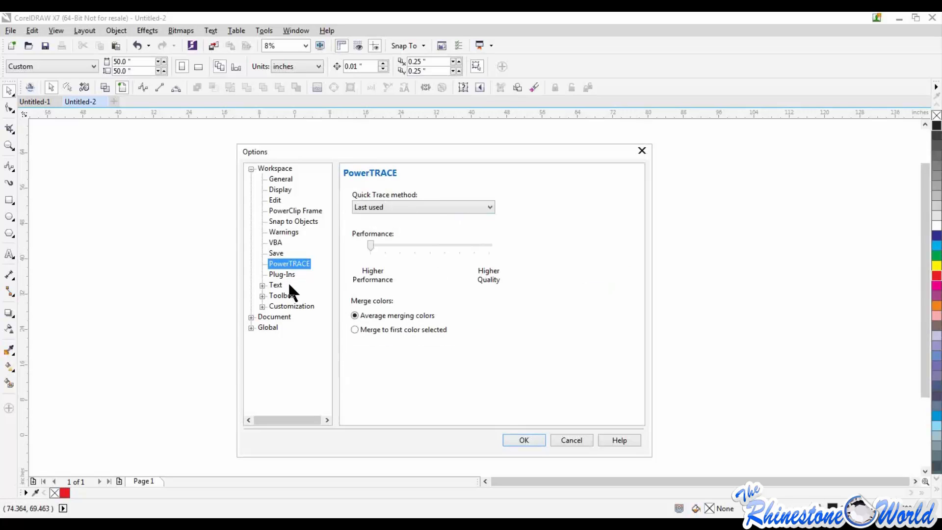
{"action": "left_click", "coordinate": [286, 274]}
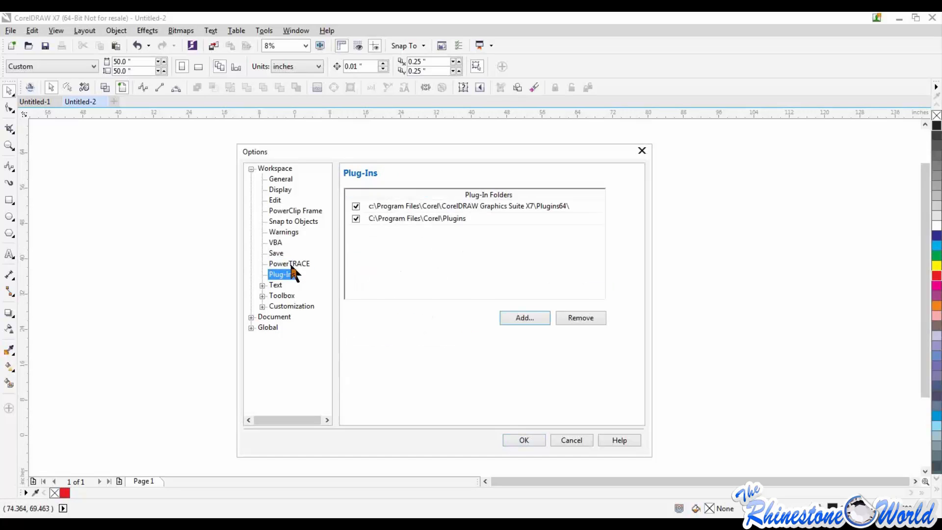
{"action": "left_click", "coordinate": [278, 241]}
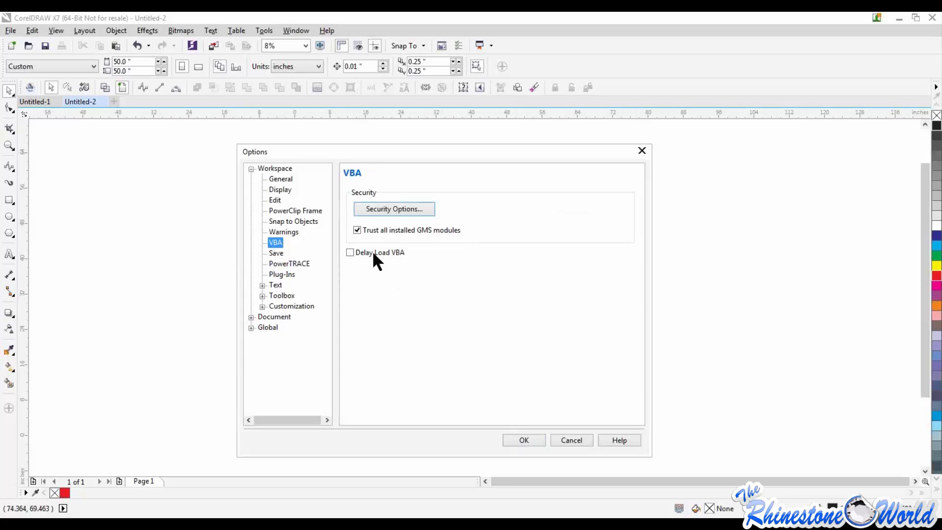
{"action": "left_click", "coordinate": [285, 221]}
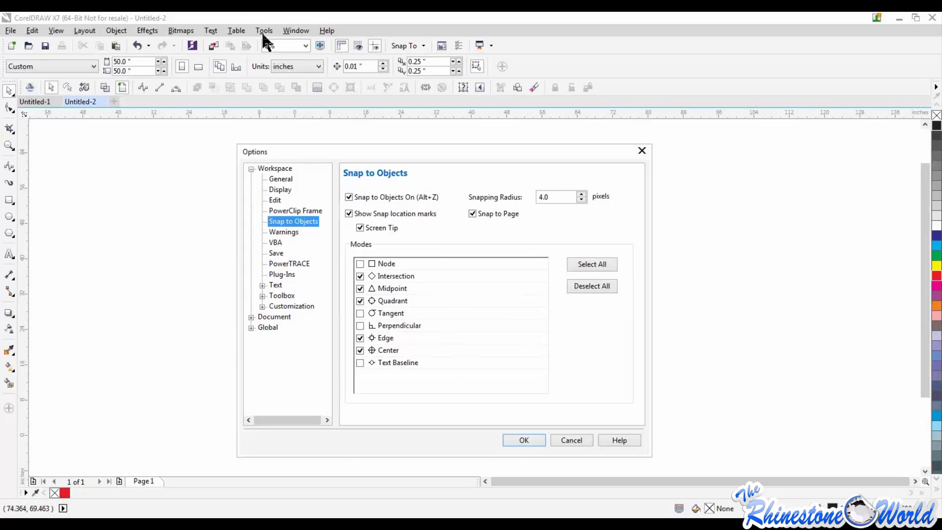
{"action": "left_click", "coordinate": [533, 443]}
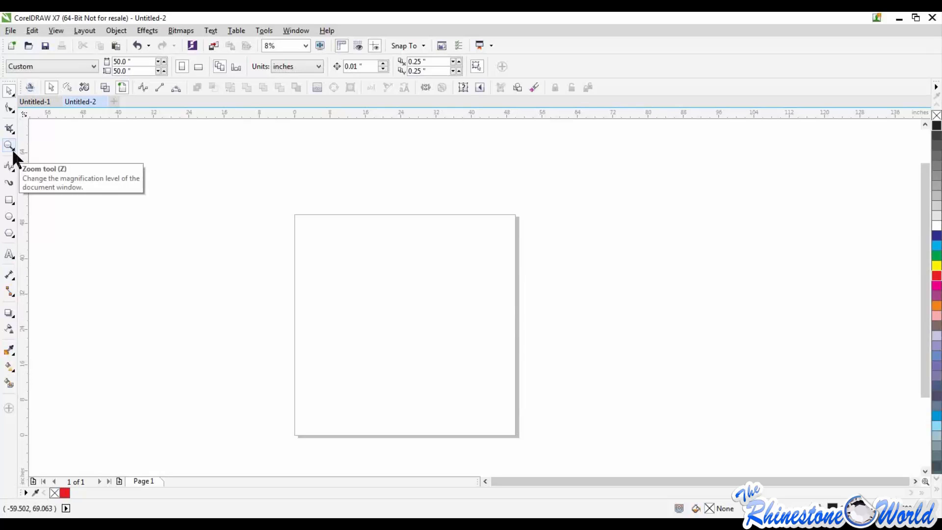
Place the Baseball Mom Template design in the upper part of the page and deselect it
{"action": "left_click", "coordinate": [14, 96]}
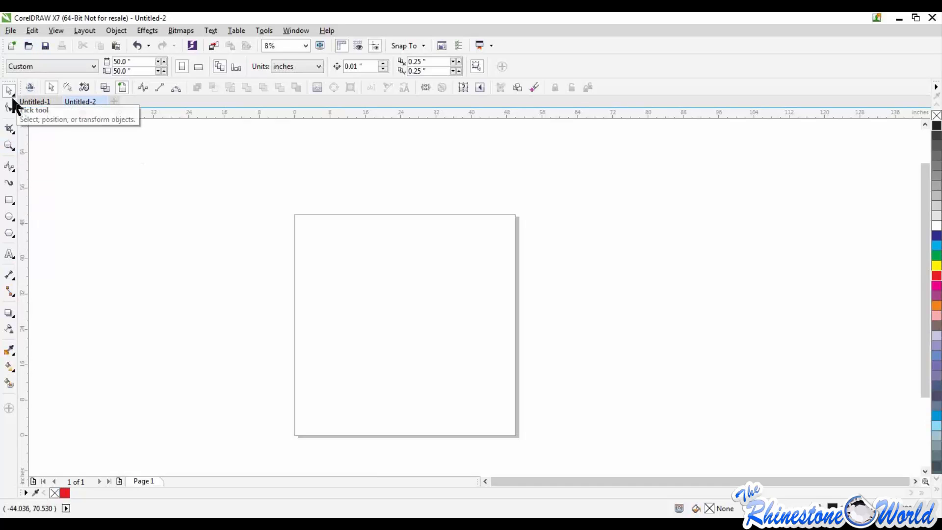
{"action": "left_click_drag", "start_coordinate": [460, 248], "coordinate": [380, 251]}
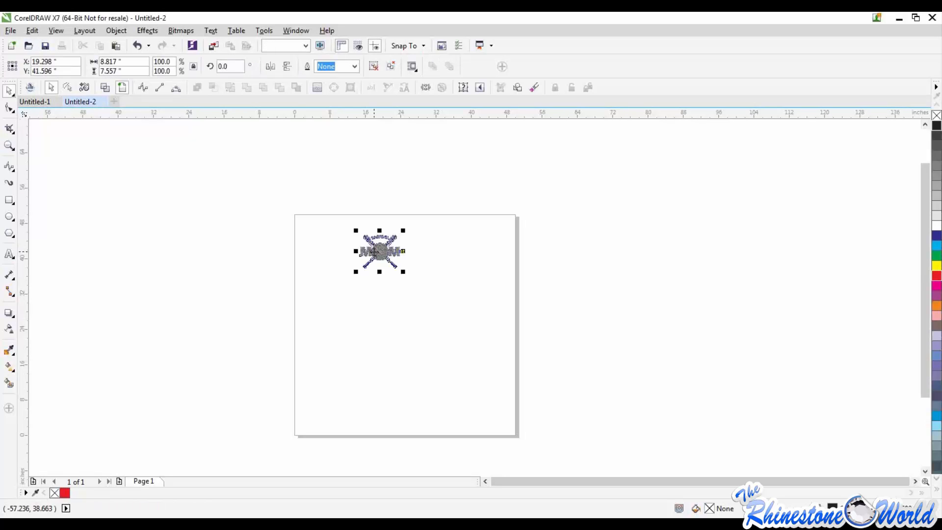
{"action": "left_click", "coordinate": [428, 267]}
{"action": "scroll", "coordinate": [369, 288], "scroll_direction": "up", "scroll_amount": 5}
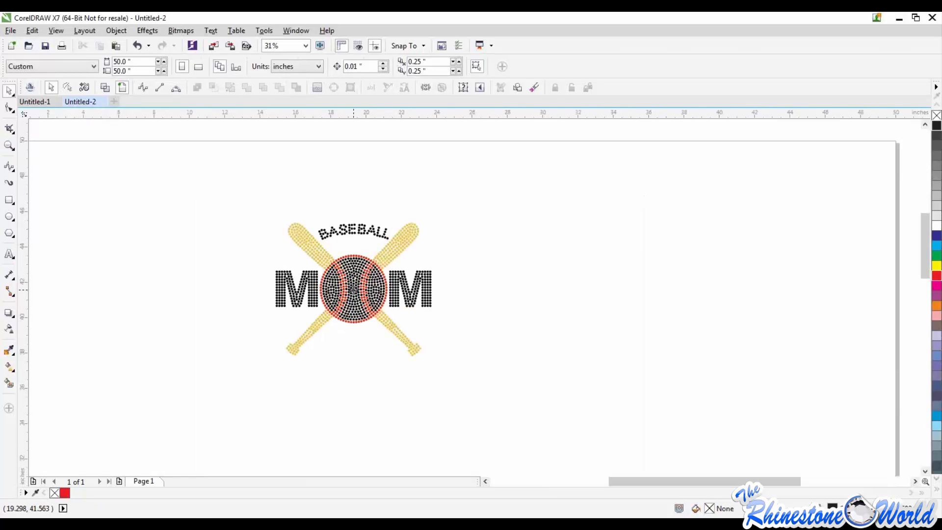
Move the Baseball Mom design about 3.5 inches left and 1.8 inches up, and ungroup all its stones
{"action": "left_click", "coordinate": [355, 294]}
{"action": "left_click_drag", "start_coordinate": [355, 293], "coordinate": [293, 258]}
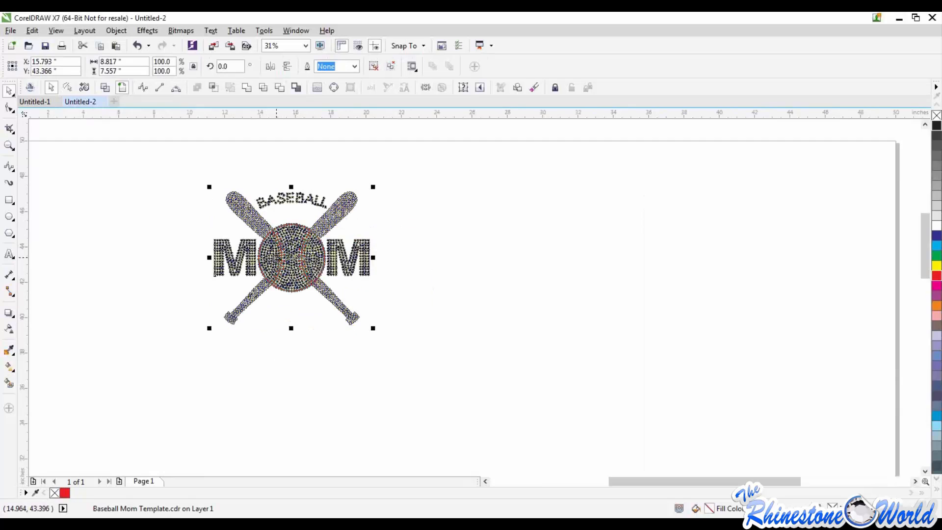
{"action": "key", "text": "ctrl+u"}
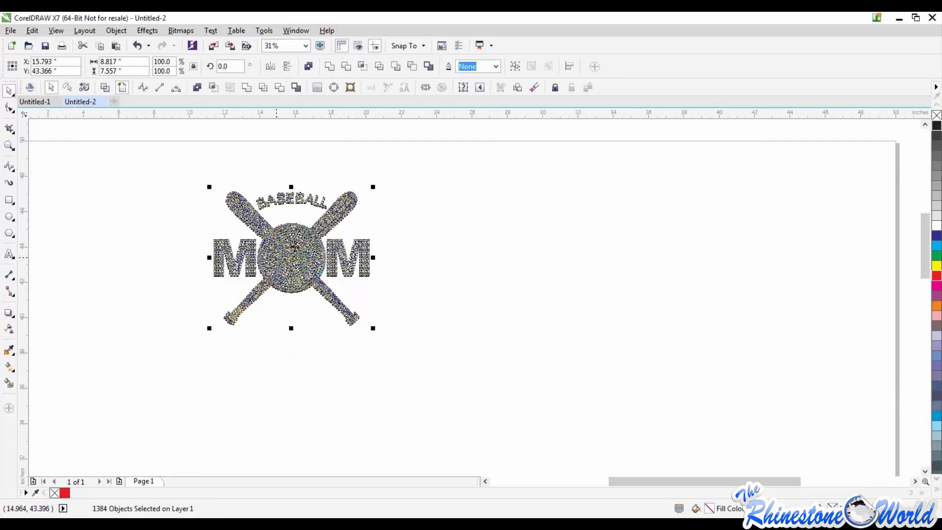
Move two single black stones from the baseball onto the empty page area, and undo both moves
{"action": "left_click", "coordinate": [416, 214]}
{"action": "left_click_drag", "start_coordinate": [298, 352], "coordinate": [300, 353]}
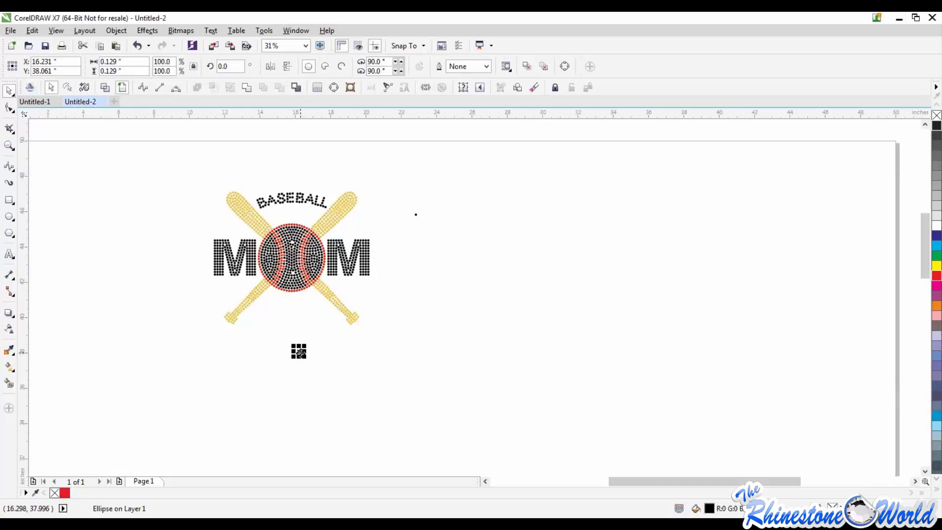
{"action": "key", "text": "ctrl+z"}
{"action": "key", "text": "ctrl+z"}
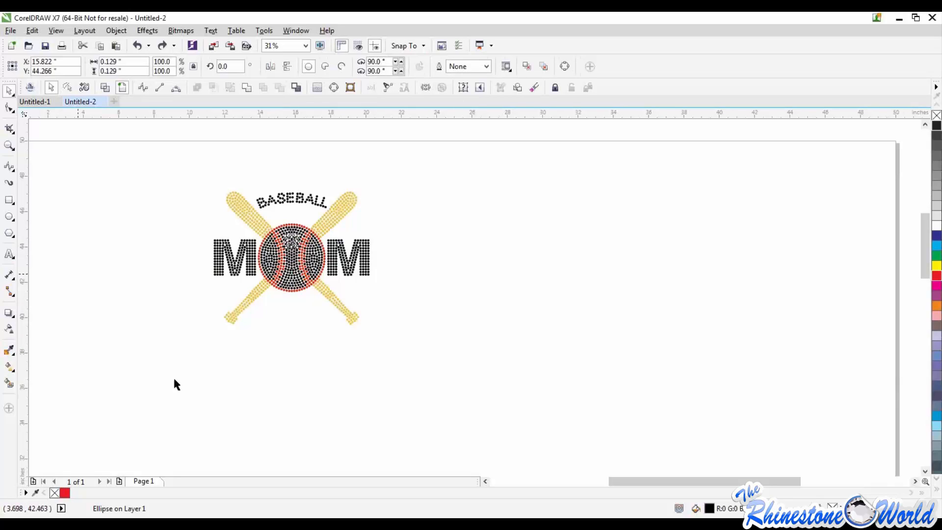
{"action": "left_click", "coordinate": [211, 30]}
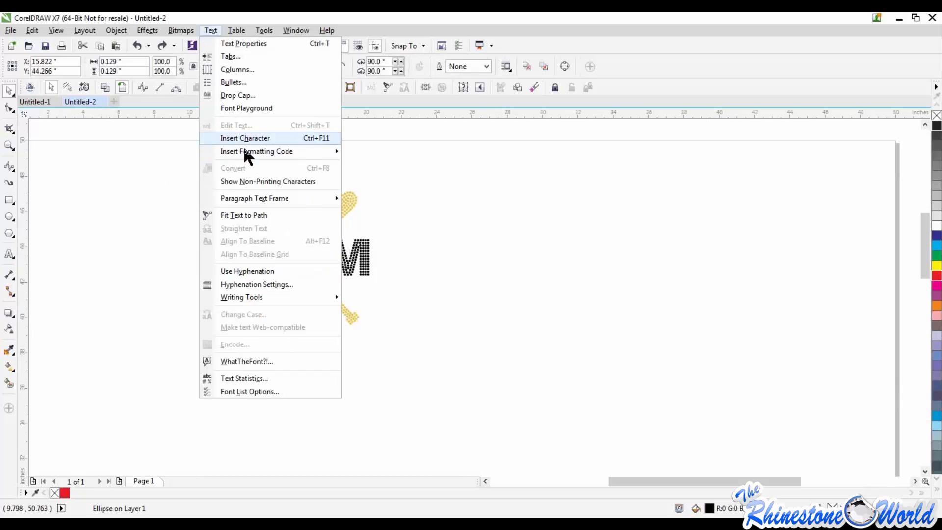
{"action": "mouse_move", "coordinate": [254, 300]}
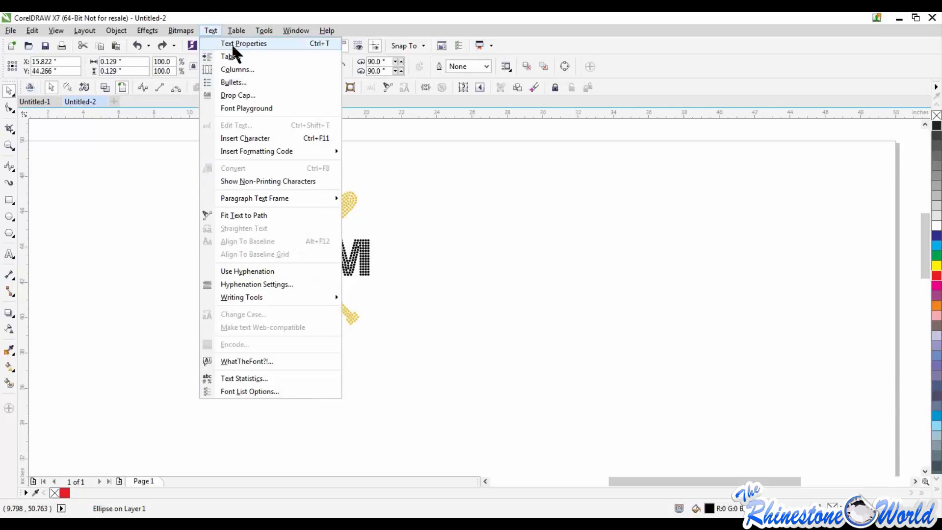
{"action": "left_click", "coordinate": [146, 155]}
{"action": "left_click", "coordinate": [152, 157]}
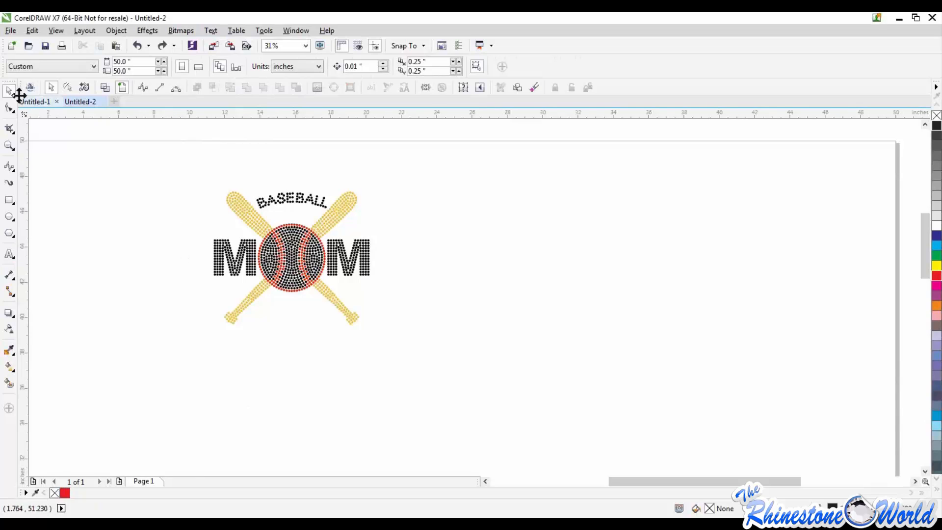
{"action": "scroll", "coordinate": [263, 202], "scroll_direction": "up", "scroll_amount": 2}
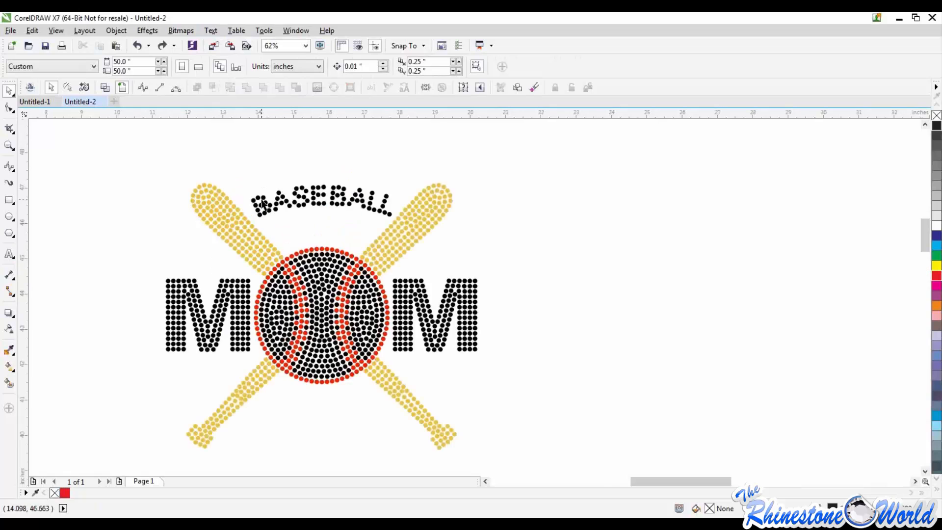
{"action": "left_click", "coordinate": [12, 92]}
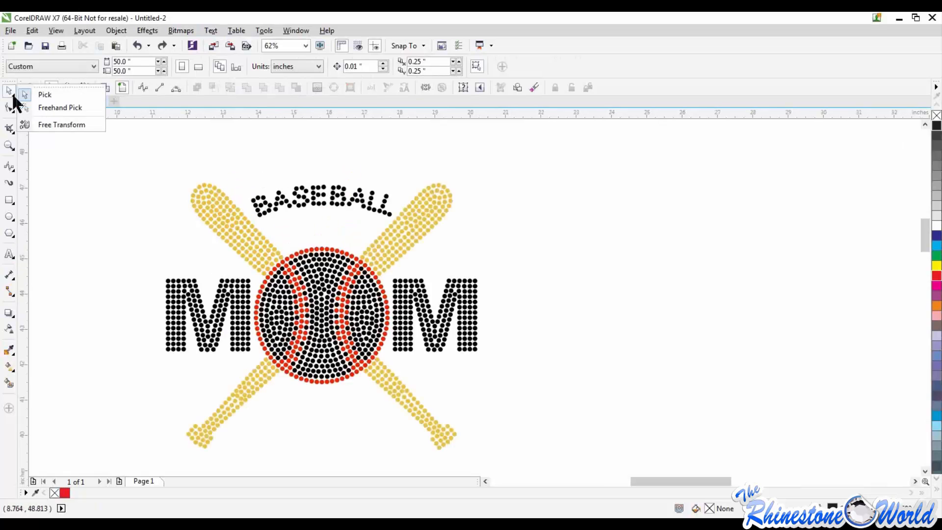
{"action": "left_click", "coordinate": [130, 229]}
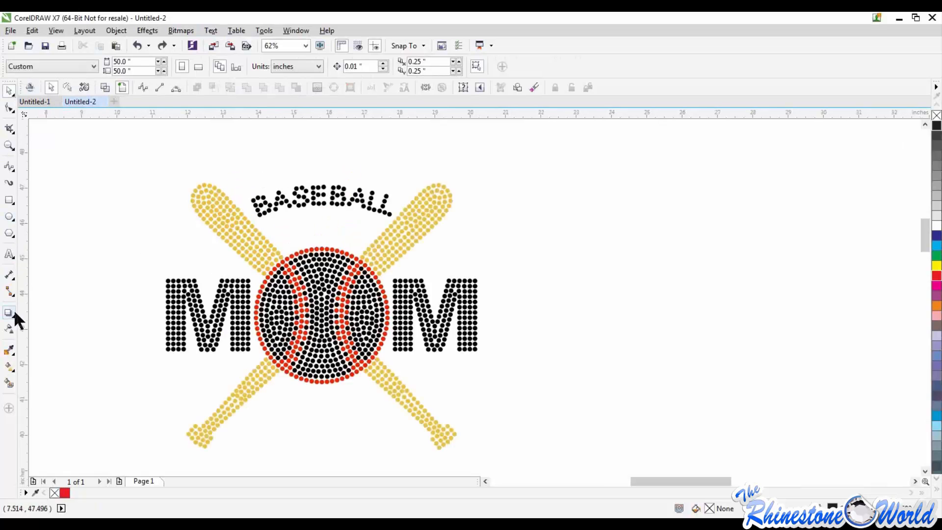
{"action": "left_click", "coordinate": [13, 93]}
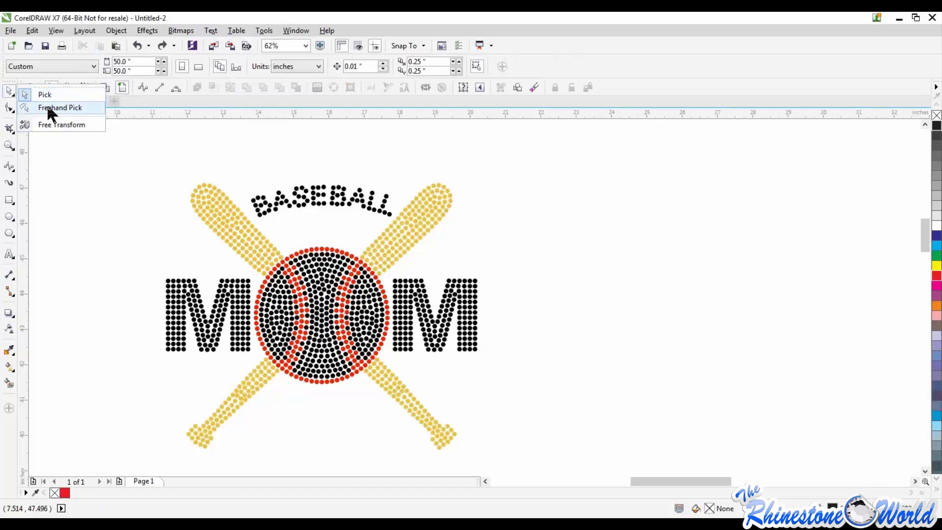
{"action": "left_click", "coordinate": [116, 207]}
Try to isolate the upper-left bat with a rectangular Pick tool selection, and clear the selection
{"action": "scroll", "coordinate": [210, 203], "scroll_direction": "up", "scroll_amount": 2}
{"action": "scroll", "coordinate": [210, 203], "scroll_direction": "down", "scroll_amount": 2}
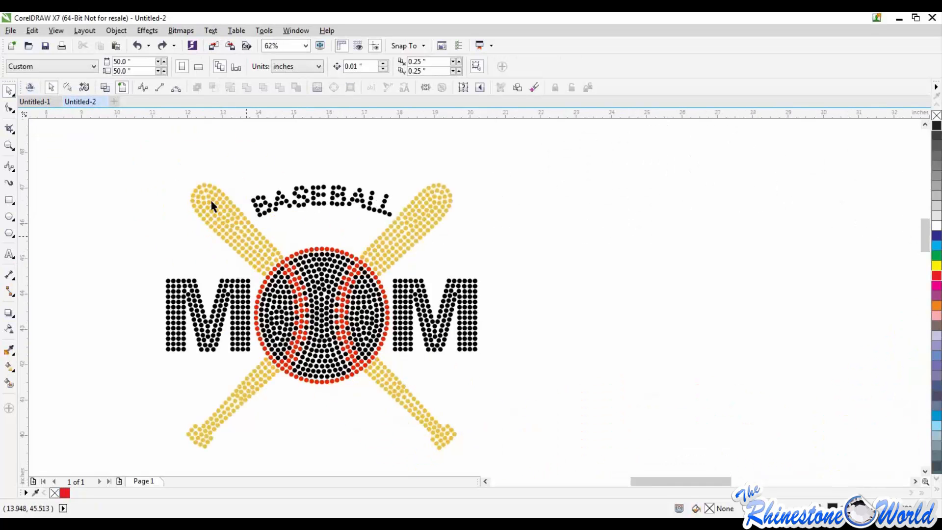
{"action": "left_click_drag", "start_coordinate": [141, 165], "coordinate": [272, 240]}
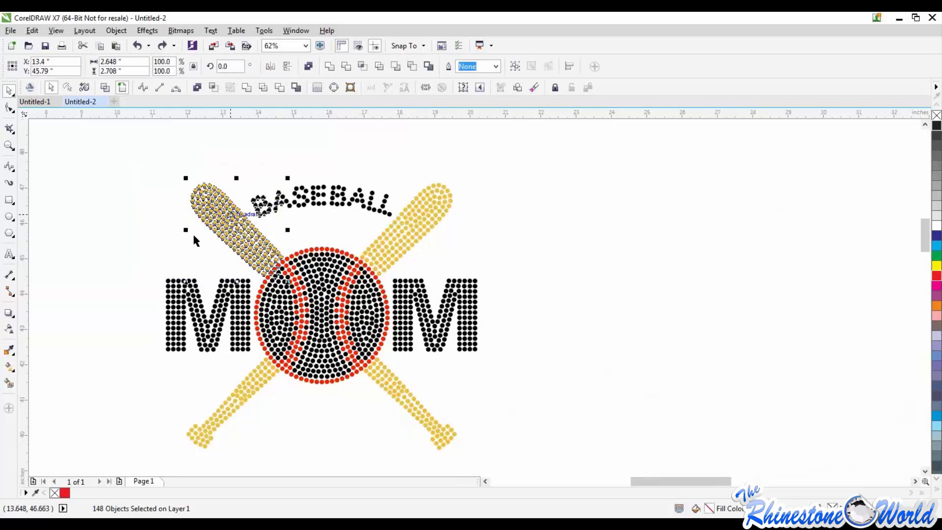
{"action": "mouse_move", "coordinate": [258, 233]}
{"action": "left_mouse_down"}
{"action": "mouse_move", "coordinate": [883, 245]}
{"action": "mouse_move", "coordinate": [582, 246]}
{"action": "mouse_move", "coordinate": [610, 234]}
{"action": "left_mouse_up"}
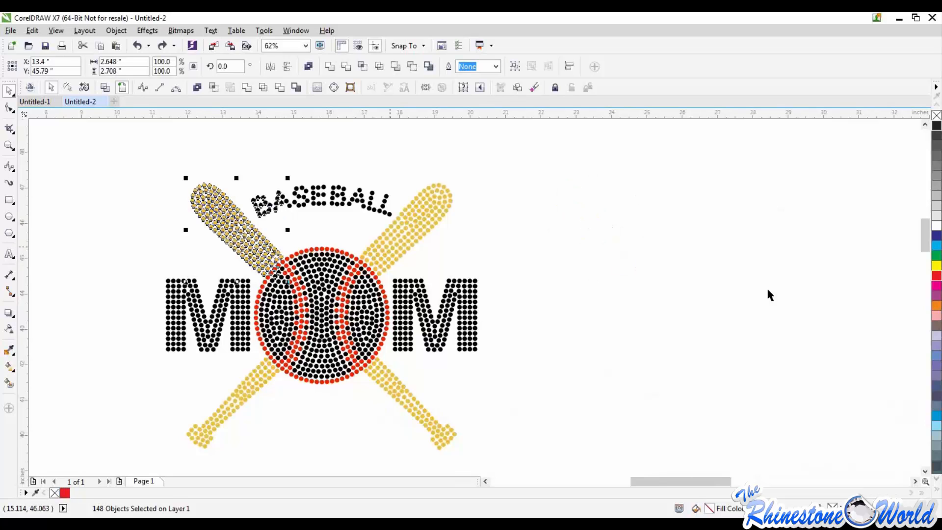
{"action": "left_click", "coordinate": [127, 189]}
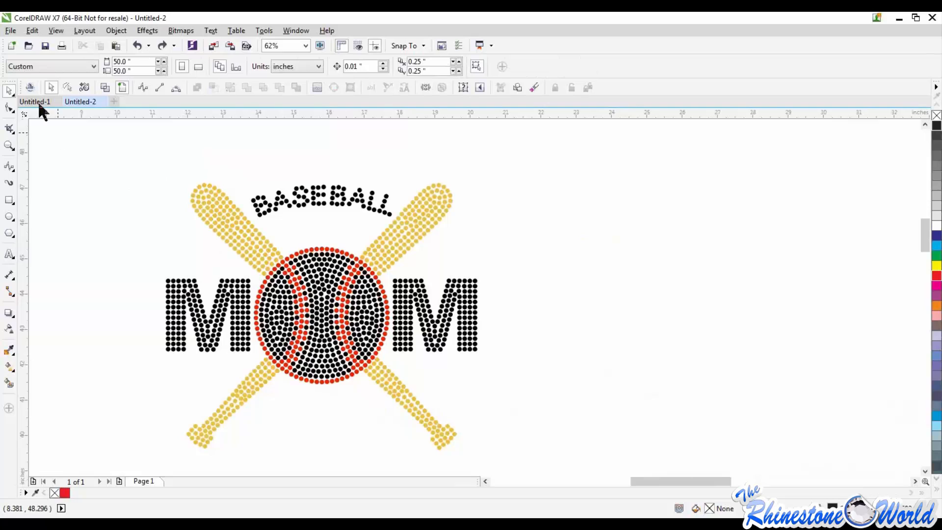
Switch to the Freehand Pick tool and try to lasso the upper-right bat's stones, starting between the lettering and the ball
{"action": "left_click", "coordinate": [13, 92]}
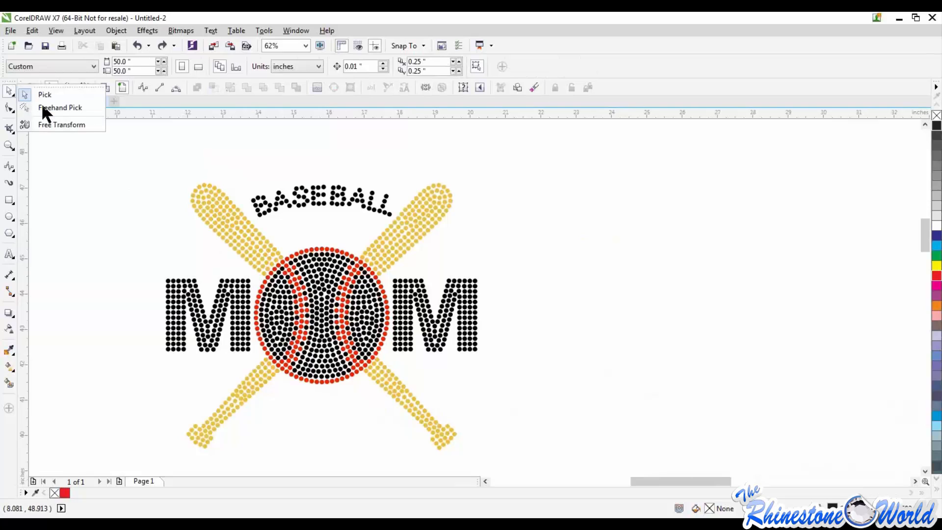
{"action": "left_click", "coordinate": [44, 107]}
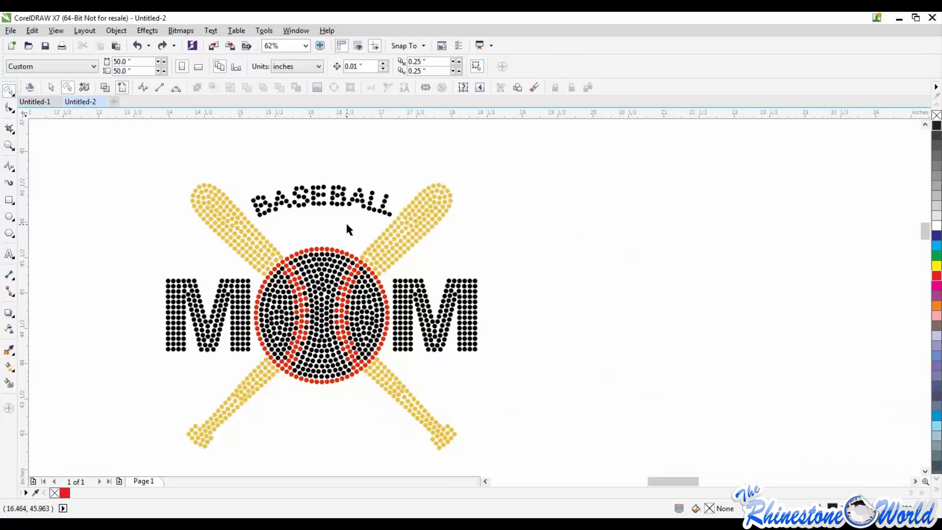
{"action": "scroll", "coordinate": [345, 221], "scroll_direction": "up", "scroll_amount": 2}
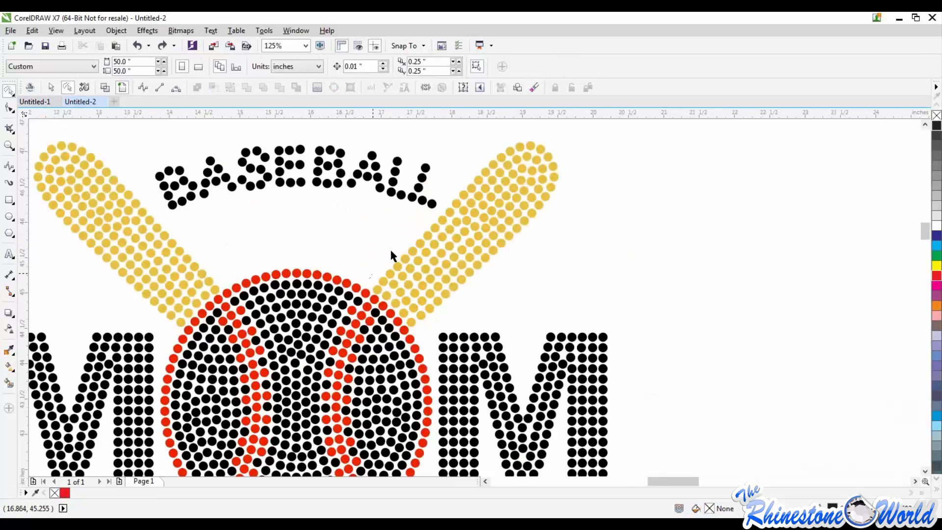
{"action": "mouse_move", "coordinate": [436, 210]}
{"action": "left_mouse_down"}
{"action": "mouse_move", "coordinate": [488, 147]}
{"action": "mouse_move", "coordinate": [522, 126]}
{"action": "mouse_move", "coordinate": [533, 126]}
{"action": "mouse_move", "coordinate": [573, 170]}
{"action": "mouse_move", "coordinate": [585, 201]}
{"action": "mouse_move", "coordinate": [578, 227]}
{"action": "mouse_move", "coordinate": [471, 309]}
{"action": "mouse_move", "coordinate": [415, 338]}
{"action": "mouse_move", "coordinate": [372, 293]}
{"action": "left_mouse_up"}
{"action": "left_click_drag", "start_coordinate": [371, 293], "coordinate": [373, 290]}
{"action": "scroll", "coordinate": [675, 208], "scroll_direction": "down", "scroll_amount": 1}
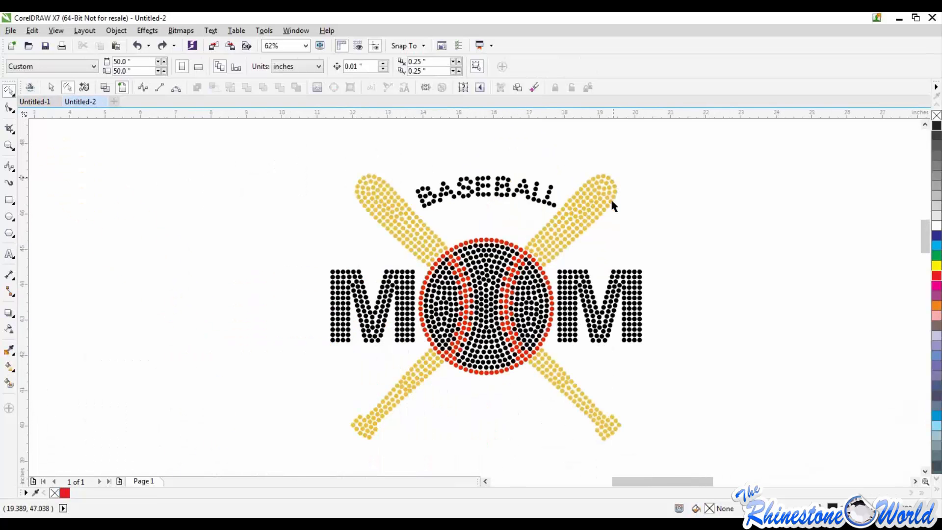
Lasso the upper-right bat's stones with Freehand Pick, move them away from the design, undo the move and deselect
{"action": "scroll", "coordinate": [613, 205], "scroll_direction": "up", "scroll_amount": 1}
{"action": "mouse_move", "coordinate": [435, 275]}
{"action": "left_mouse_down"}
{"action": "mouse_move", "coordinate": [578, 128]}
{"action": "mouse_move", "coordinate": [635, 157]}
{"action": "mouse_move", "coordinate": [641, 256]}
{"action": "mouse_move", "coordinate": [528, 327]}
{"action": "mouse_move", "coordinate": [474, 337]}
{"action": "mouse_move", "coordinate": [432, 289]}
{"action": "left_mouse_up"}
{"action": "mouse_move", "coordinate": [505, 248]}
{"action": "left_mouse_down"}
{"action": "mouse_move", "coordinate": [679, 217]}
{"action": "mouse_move", "coordinate": [666, 236]}
{"action": "mouse_move", "coordinate": [704, 227]}
{"action": "left_mouse_up"}
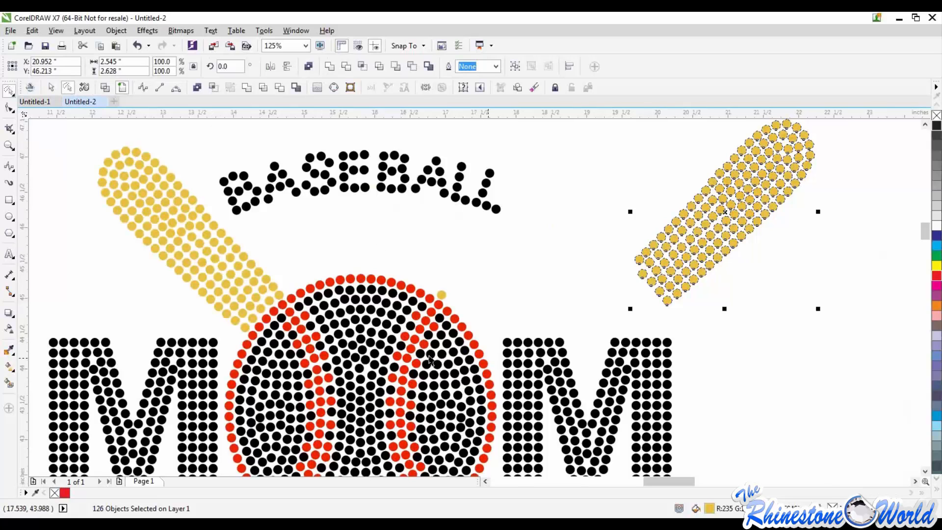
{"action": "key", "text": "ctrl+z"}
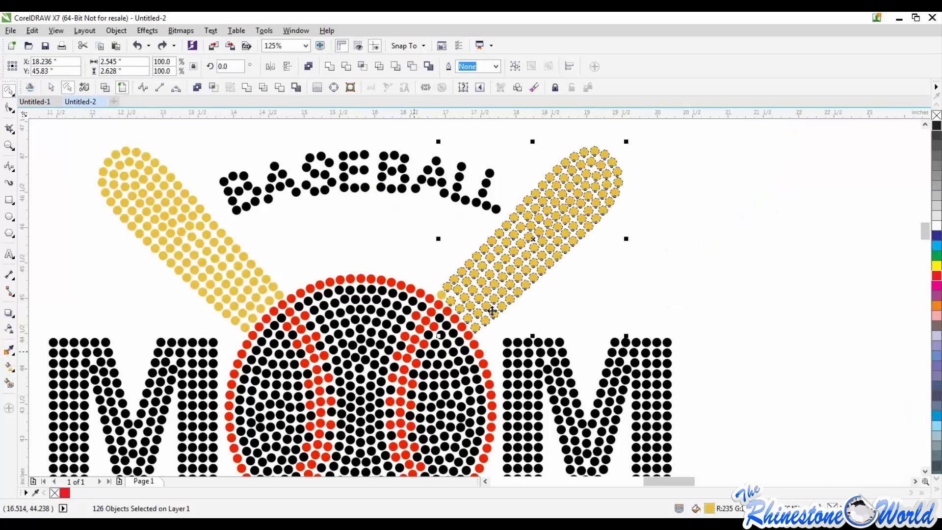
{"action": "left_click", "coordinate": [605, 289]}
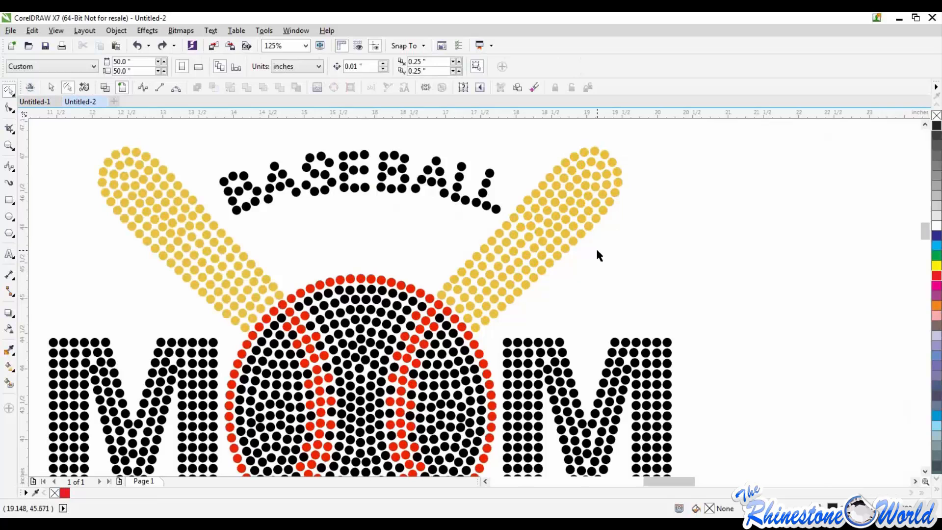
{"action": "scroll", "coordinate": [596, 247], "scroll_direction": "down", "scroll_amount": 4}
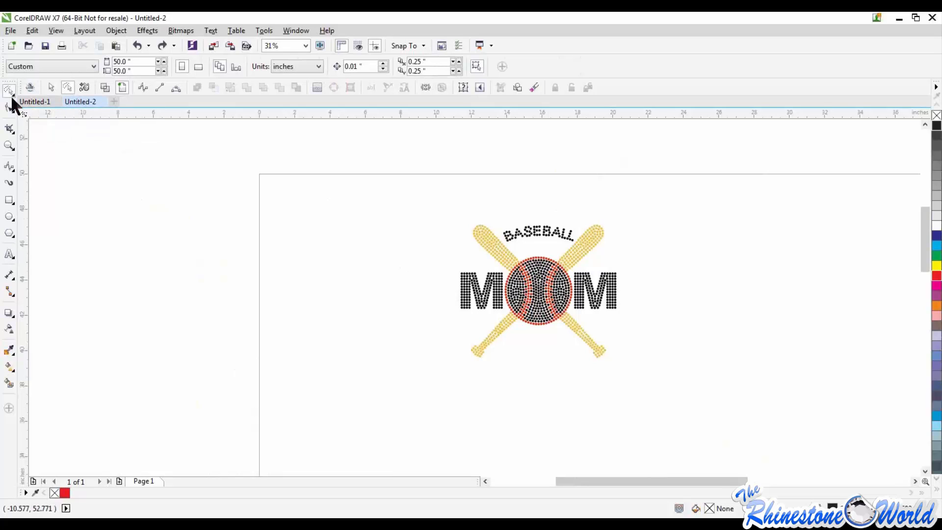
Switch back to the rectangular Pick tool, select the entire Baseball Mom rhinestone design and delete it
{"action": "key", "text": "F7"}
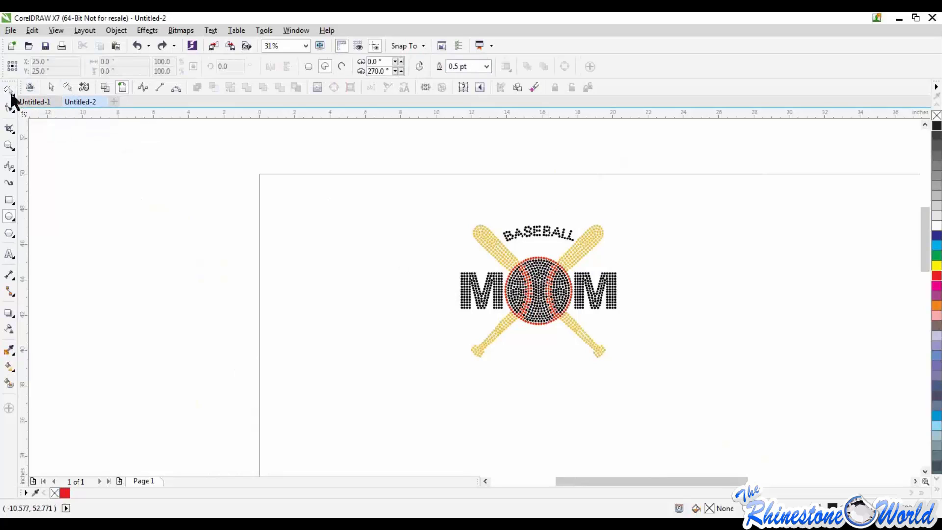
{"action": "left_click", "coordinate": [47, 86]}
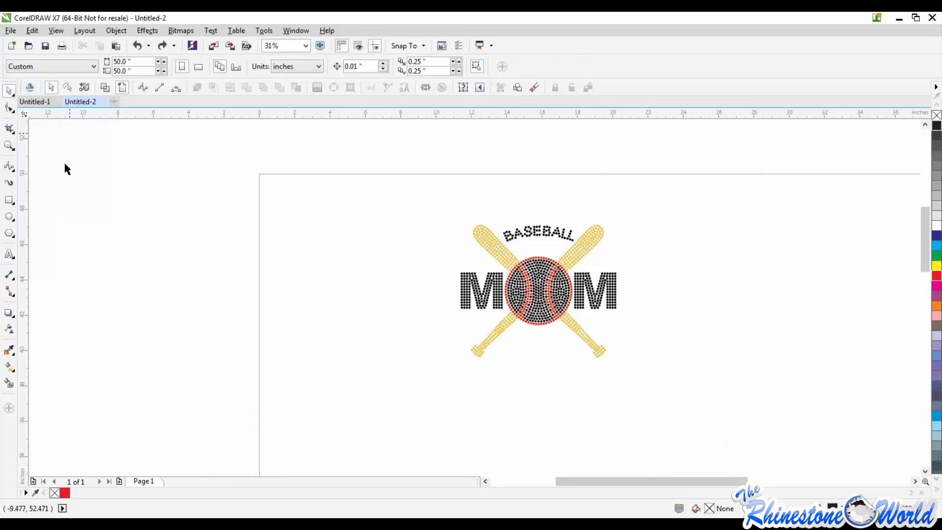
{"action": "left_click", "coordinate": [10, 108]}
{"action": "left_click_drag", "start_coordinate": [345, 183], "coordinate": [709, 394]}
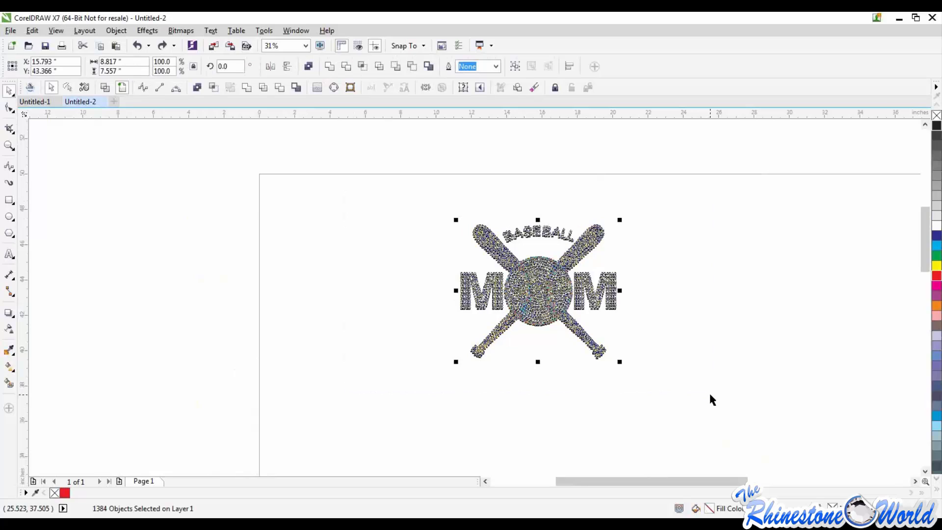
{"action": "key", "text": "Delete"}
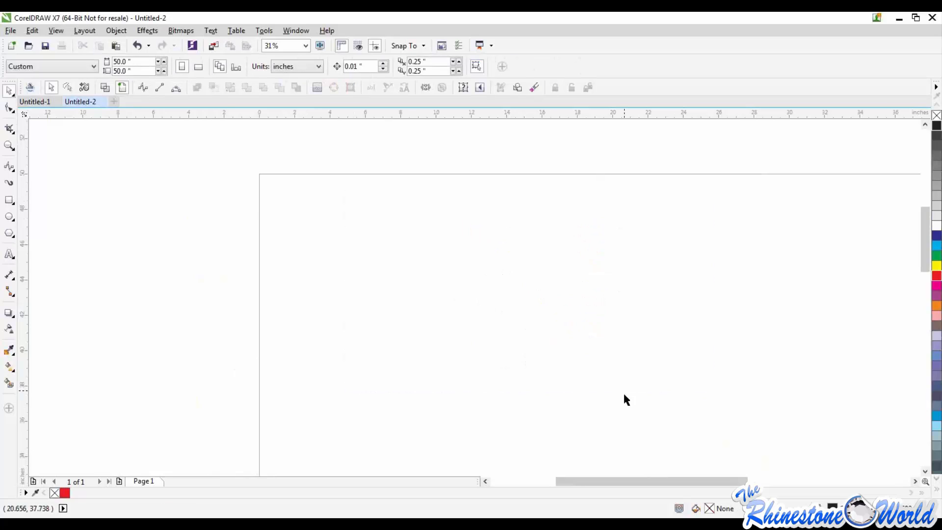
Add the artistic text BASEBALL in College-Black at 175 pt near the page's upper-left corner
{"action": "left_click", "coordinate": [9, 254]}
{"action": "left_click", "coordinate": [352, 239]}
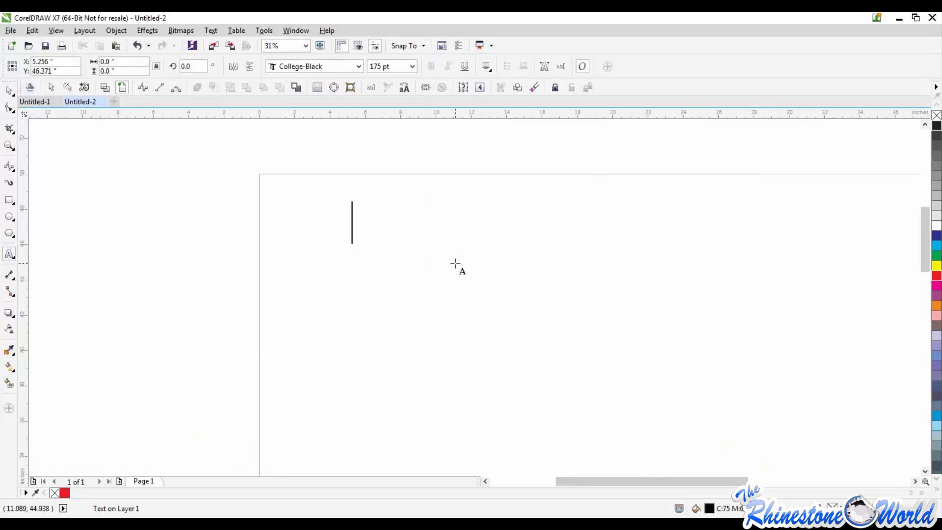
{"action": "type", "text": "BASEBALL"}
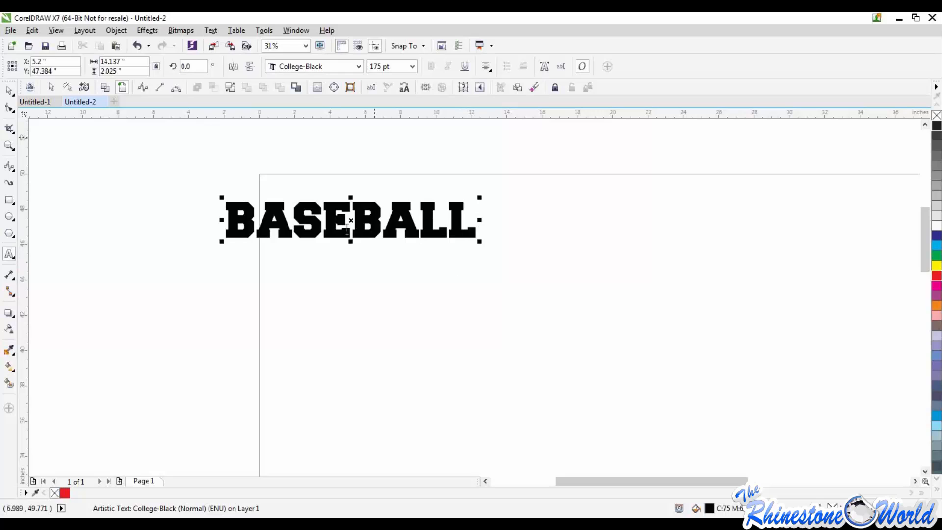
Move the BASEBALL text fully onto the page and enlarge it proportionally to about 250 pt
{"action": "left_click_drag", "start_coordinate": [351, 221], "coordinate": [445, 229]}
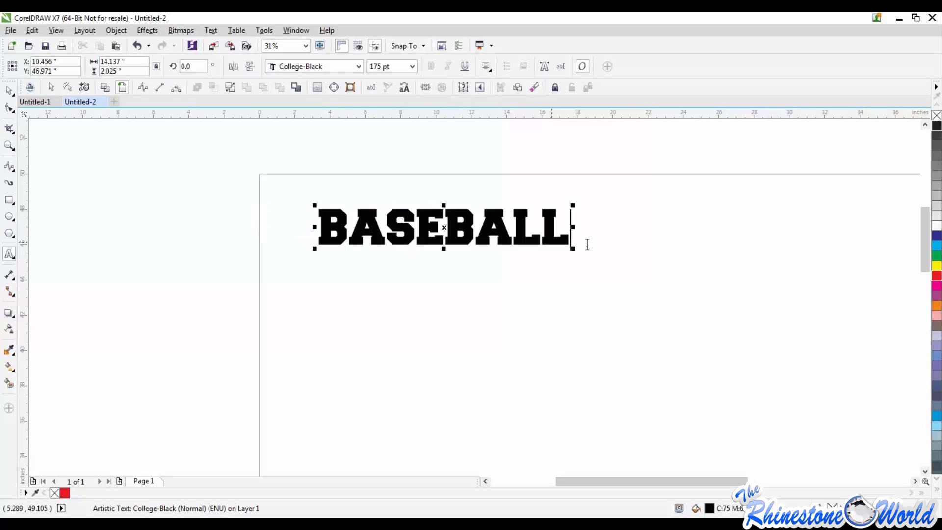
{"action": "left_click_drag", "start_coordinate": [574, 251], "coordinate": [682, 267]}
{"action": "left_click", "coordinate": [8, 90]}
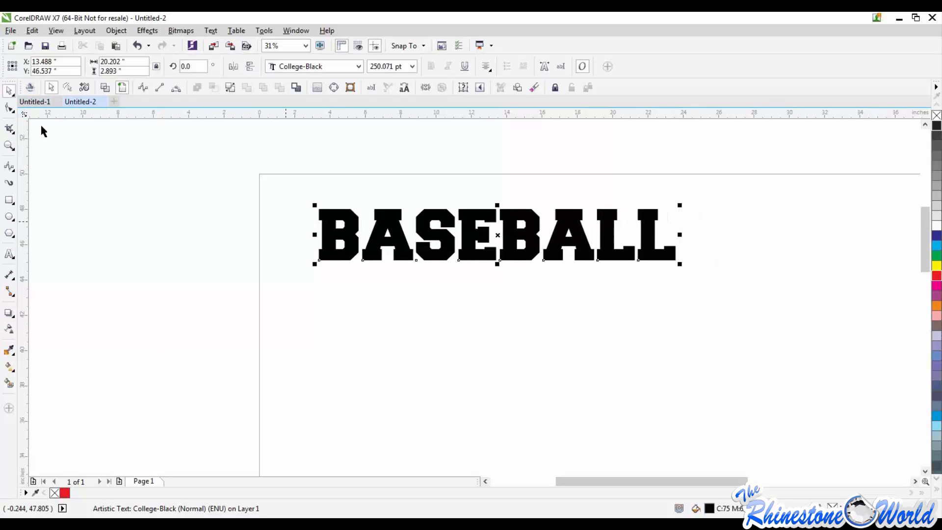
With the Shape tool, squeeze the BASEBALL letter spacing until the letters overlap, and widen it to a slightly loose spacing
{"action": "left_click", "coordinate": [10, 110]}
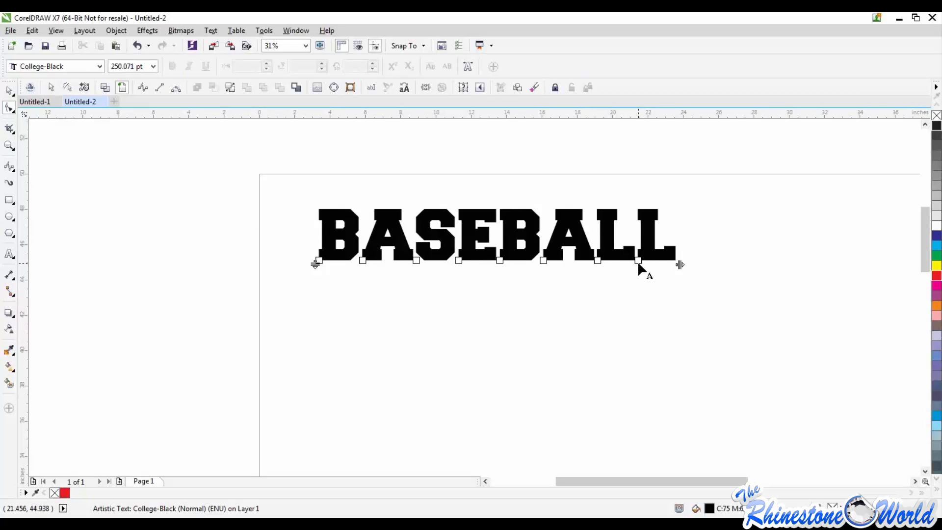
{"action": "mouse_move", "coordinate": [682, 265]}
{"action": "left_mouse_down"}
{"action": "mouse_move", "coordinate": [928, 265]}
{"action": "mouse_move", "coordinate": [280, 256]}
{"action": "left_mouse_up"}
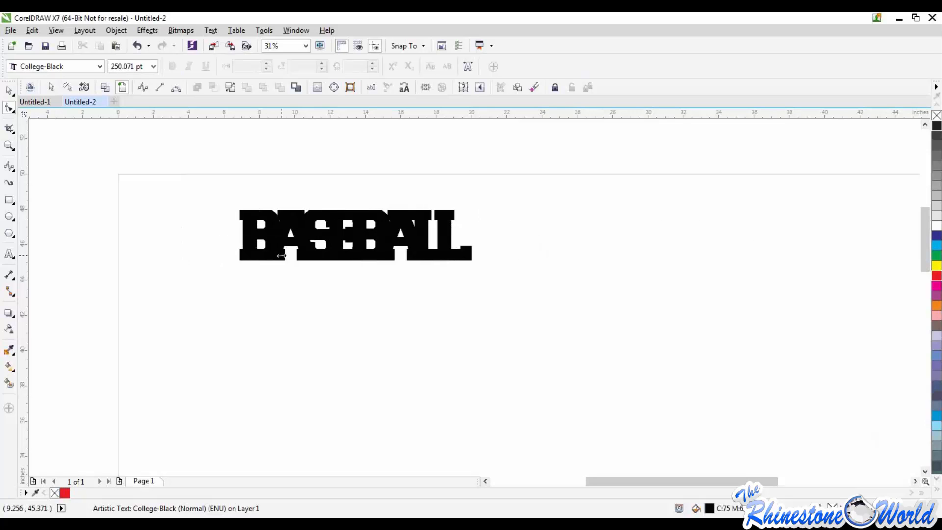
{"action": "left_click_drag", "start_coordinate": [566, 268], "coordinate": [590, 269]}
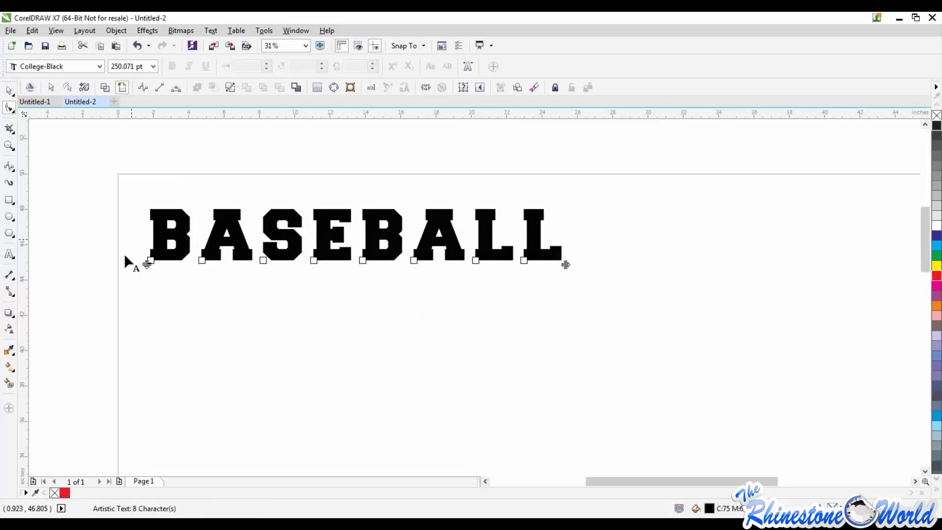
Shift individual BASEBALL letters by their character nodes, lowering both Bs, the S and the last L and raising both As and the E
{"action": "scroll", "coordinate": [124, 253], "scroll_direction": "up", "scroll_amount": 1}
{"action": "left_click_drag", "start_coordinate": [175, 265], "coordinate": [167, 360]}
{"action": "left_click_drag", "start_coordinate": [278, 264], "coordinate": [260, 223]}
{"action": "left_click_drag", "start_coordinate": [402, 265], "coordinate": [401, 356]}
{"action": "left_click_drag", "start_coordinate": [502, 265], "coordinate": [482, 214]}
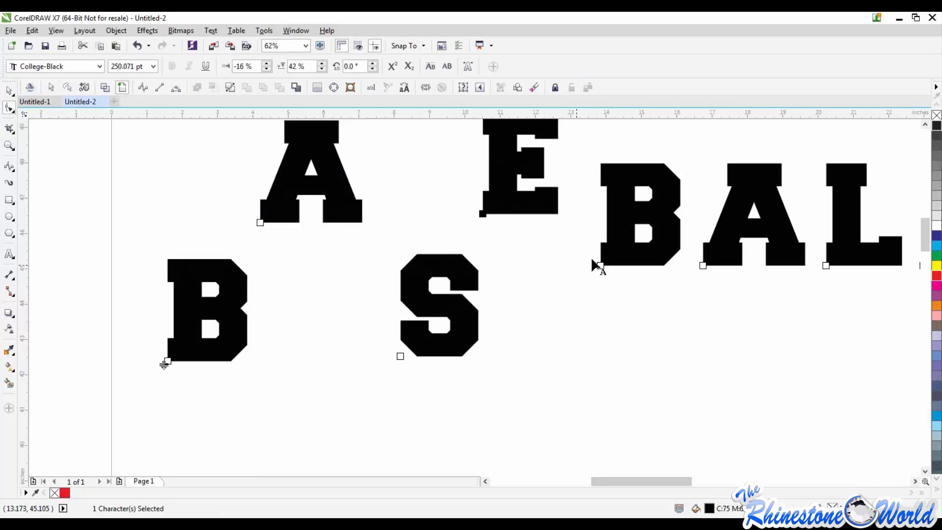
{"action": "left_click_drag", "start_coordinate": [599, 266], "coordinate": [596, 338]}
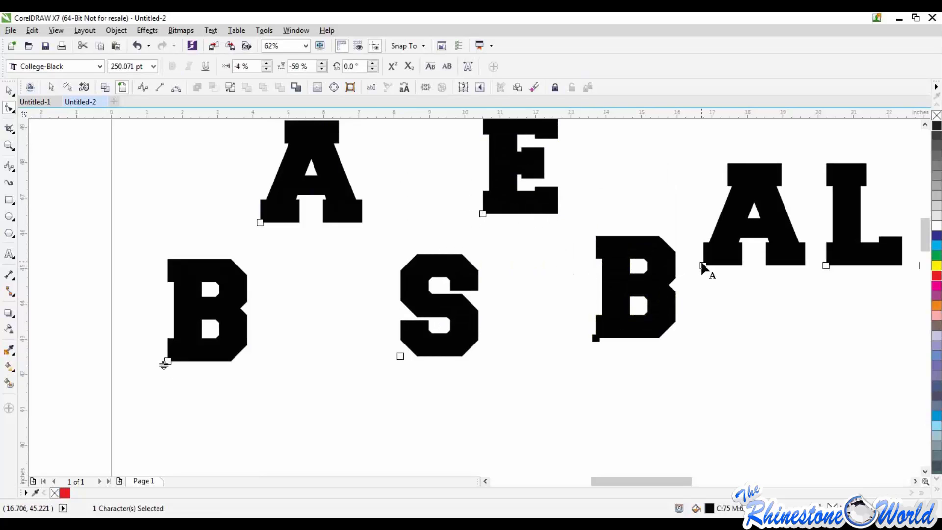
{"action": "left_click_drag", "start_coordinate": [702, 265], "coordinate": [698, 212]}
{"action": "scroll", "coordinate": [699, 212], "scroll_direction": "down", "scroll_amount": 2}
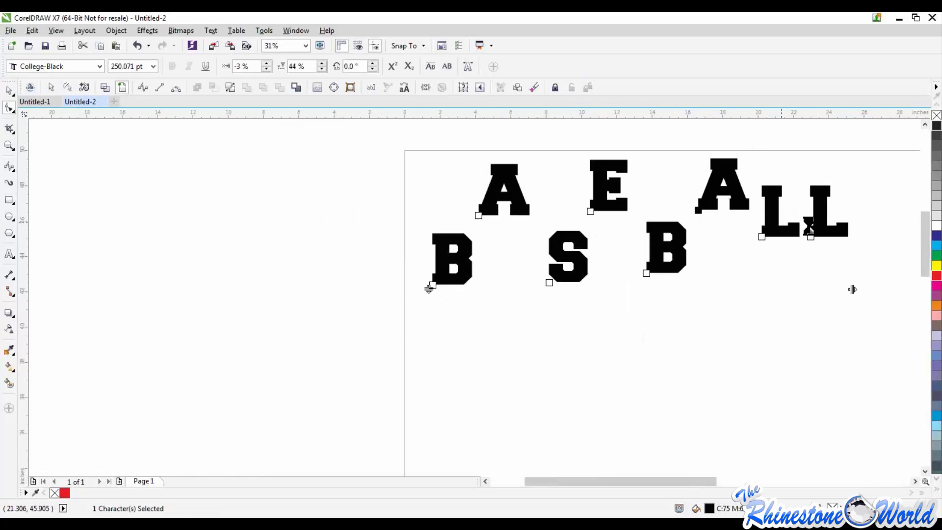
{"action": "scroll", "coordinate": [813, 269], "scroll_direction": "up", "scroll_amount": 4}
{"action": "left_click_drag", "start_coordinate": [814, 270], "coordinate": [812, 373]}
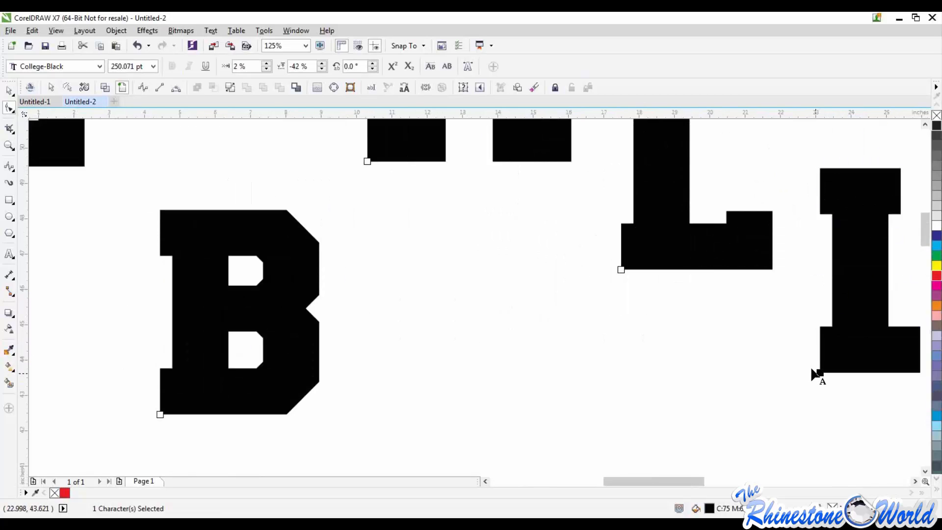
{"action": "scroll", "coordinate": [812, 373], "scroll_direction": "down", "scroll_amount": 5}
{"action": "scroll", "coordinate": [893, 385], "scroll_direction": "up", "scroll_amount": 4}
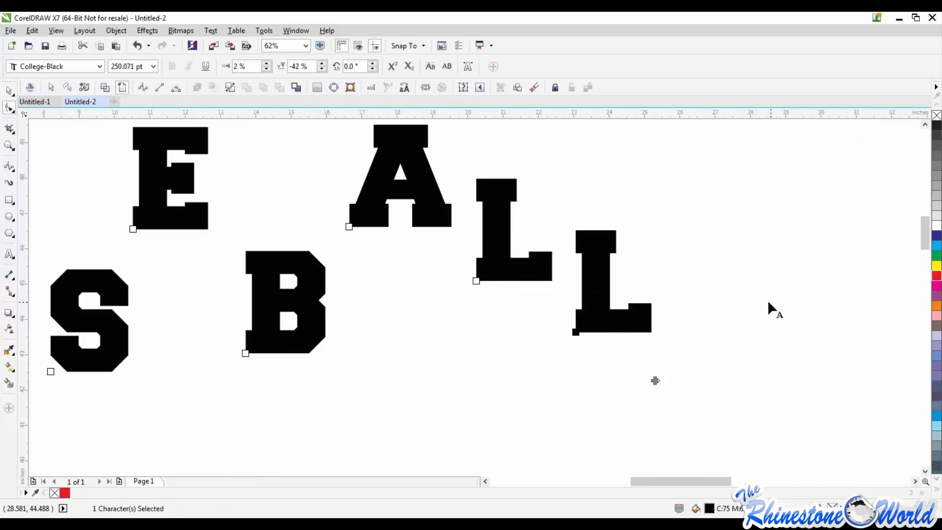
Undo all the individual letter shifts, return to the Pick tool and deselect the text
{"action": "scroll", "coordinate": [767, 299], "scroll_direction": "down", "scroll_amount": 2}
{"action": "key", "text": "ctrl+z"}
{"action": "key", "text": "ctrl+z"}
{"action": "key", "text": "ctrl+z"}
{"action": "key", "text": "ctrl+z"}
{"action": "key", "text": "ctrl+z"}
{"action": "key", "text": "ctrl+z"}
{"action": "key", "text": "ctrl+z"}
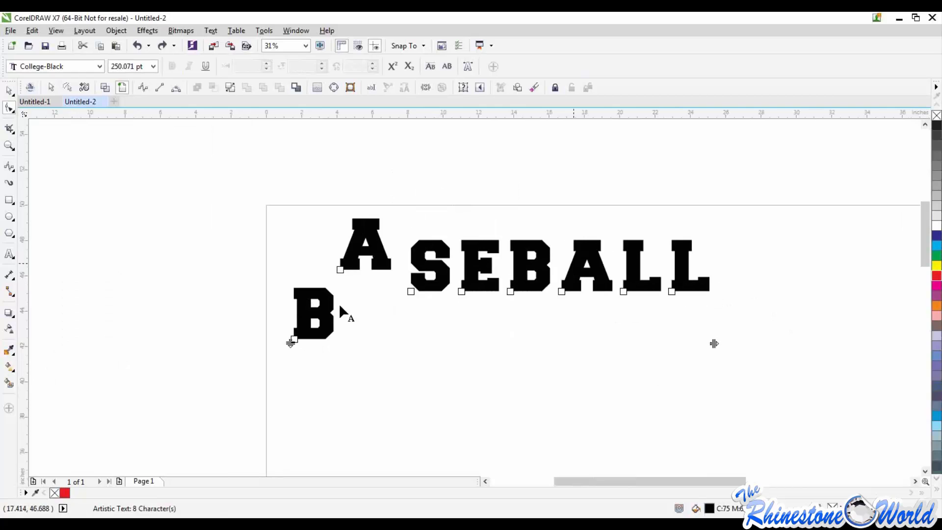
{"action": "left_click", "coordinate": [9, 91]}
{"action": "left_click", "coordinate": [233, 202]}
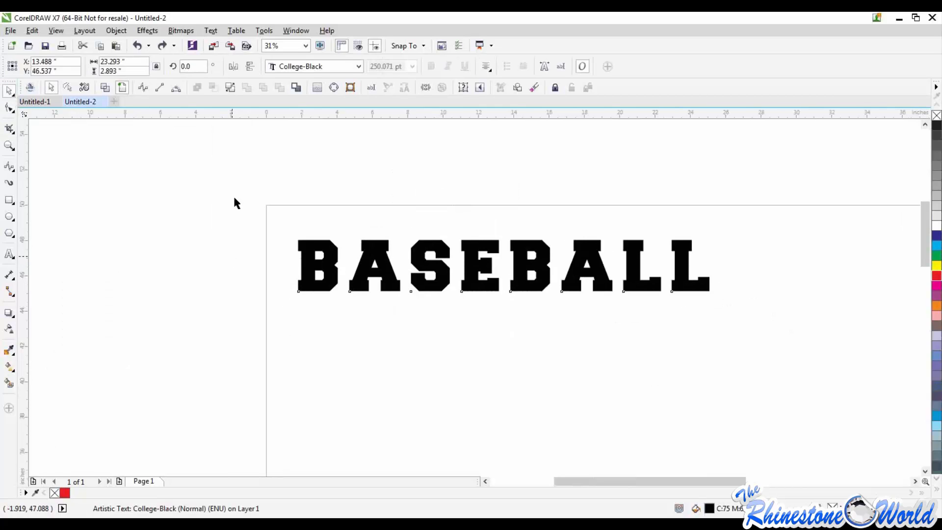
Convert the BASEBALL text to curves, select the converted lettering to check its nodes, and deselect it
{"action": "left_click_drag", "start_coordinate": [873, 381], "coordinate": [248, 204]}
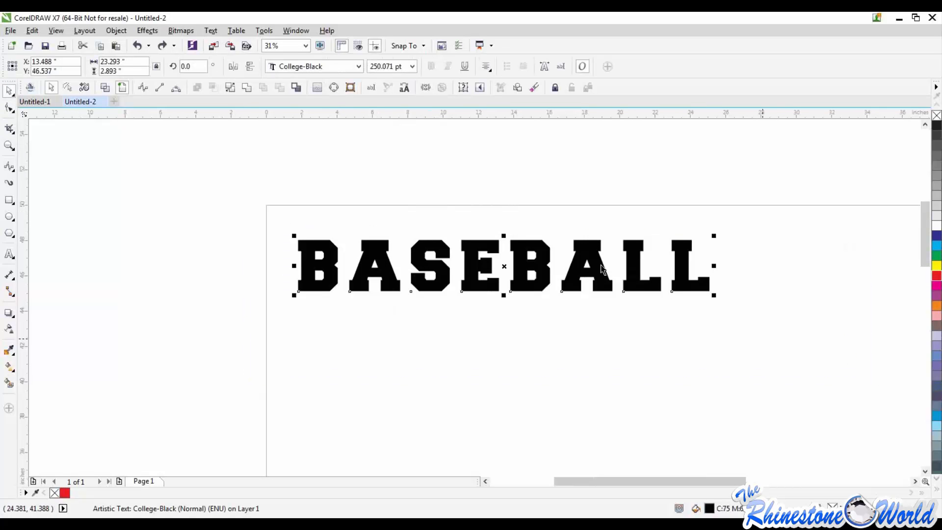
{"action": "left_click", "coordinate": [116, 30]}
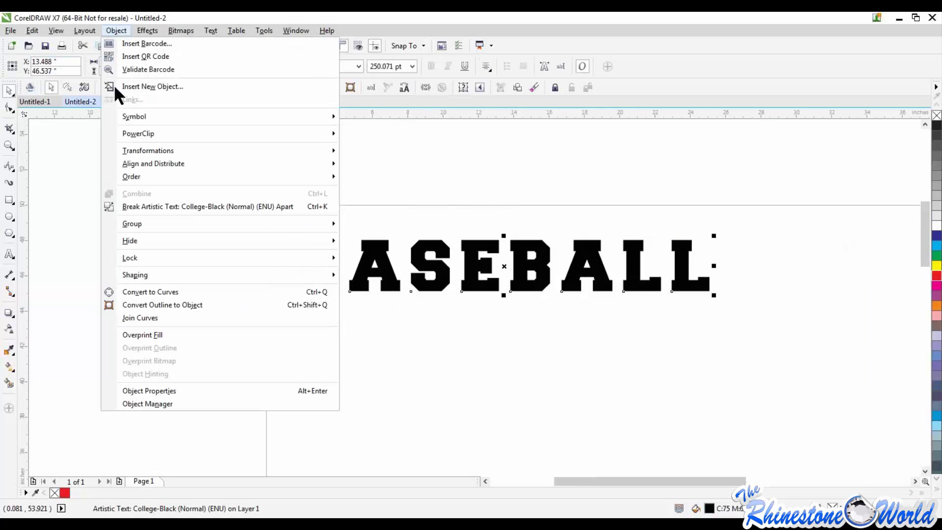
{"action": "left_click", "coordinate": [150, 292]}
{"action": "key", "text": "Escape"}
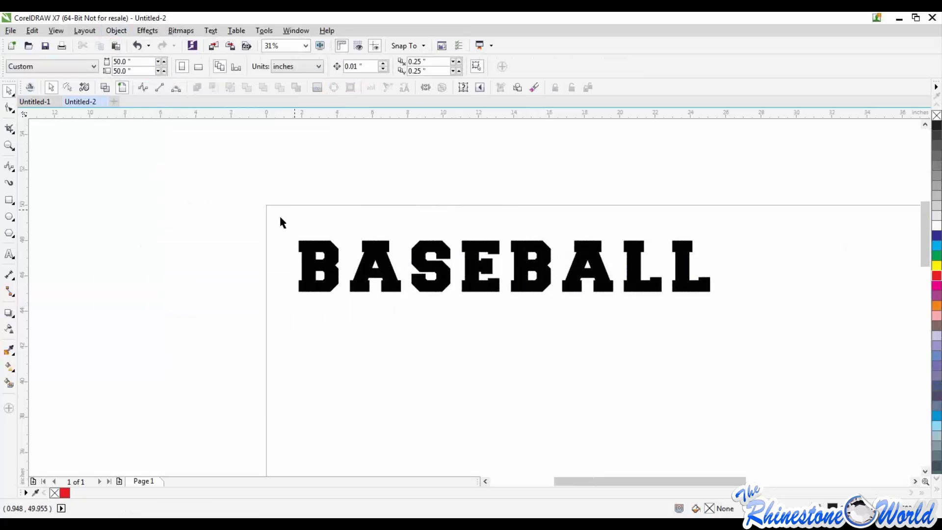
{"action": "left_click", "coordinate": [309, 254]}
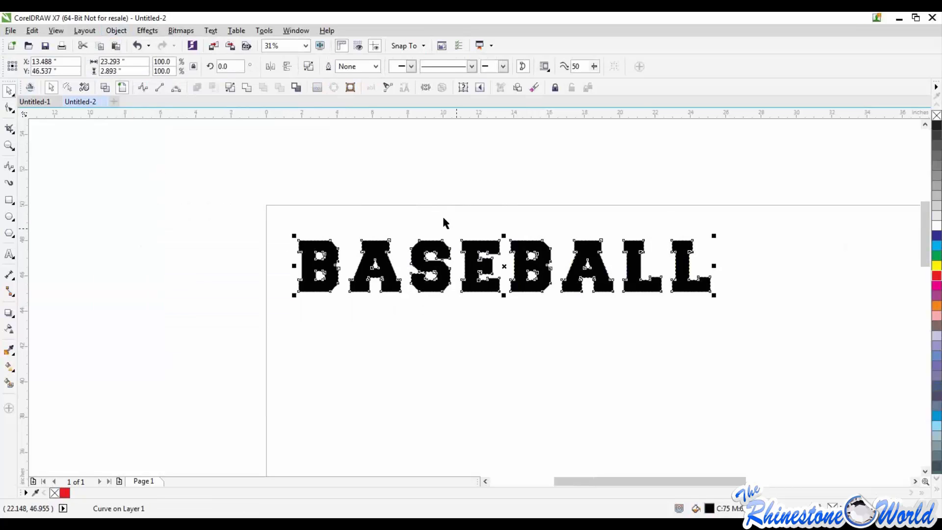
{"action": "left_click", "coordinate": [634, 317]}
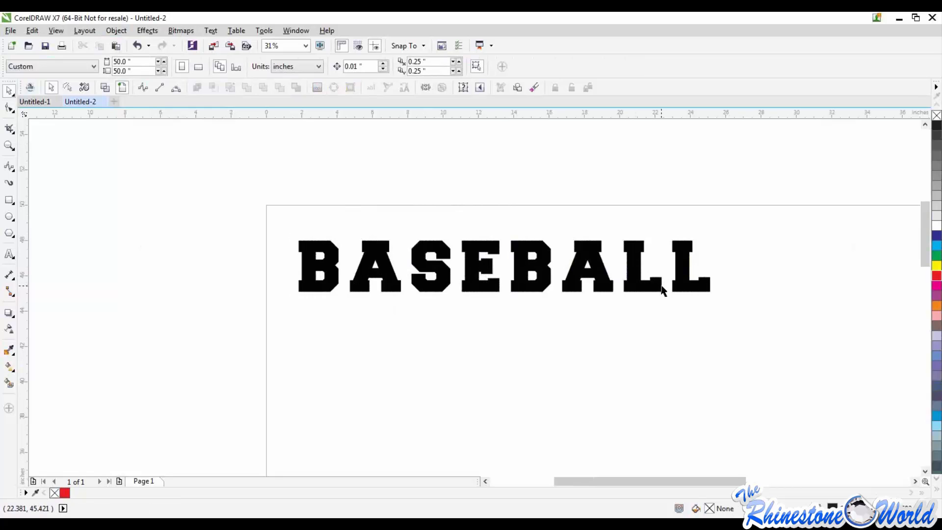
Select the BASEBALL curve with the Shape tool and examine the nodes along its letter outlines up close
{"action": "scroll", "coordinate": [662, 290], "scroll_direction": "up", "scroll_amount": 2}
{"action": "key", "text": "F3"}
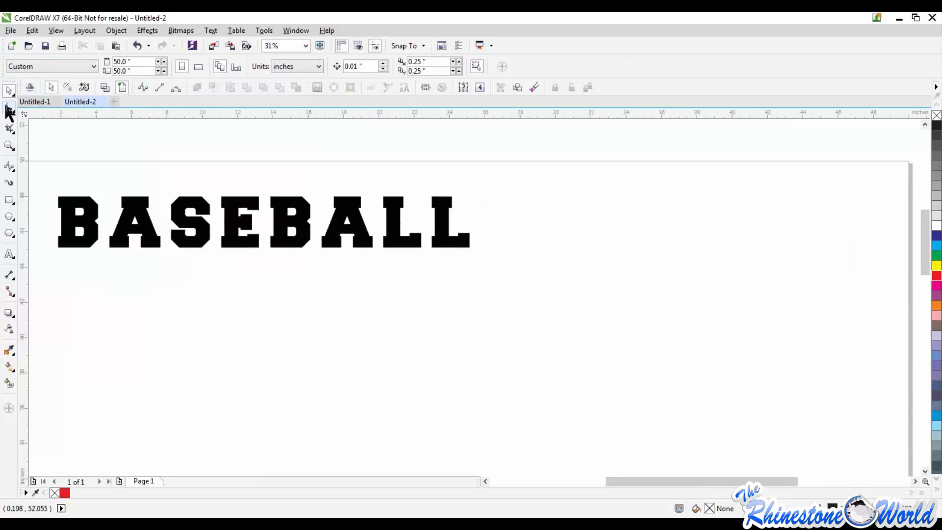
{"action": "left_click", "coordinate": [8, 108]}
{"action": "left_click", "coordinate": [70, 217]}
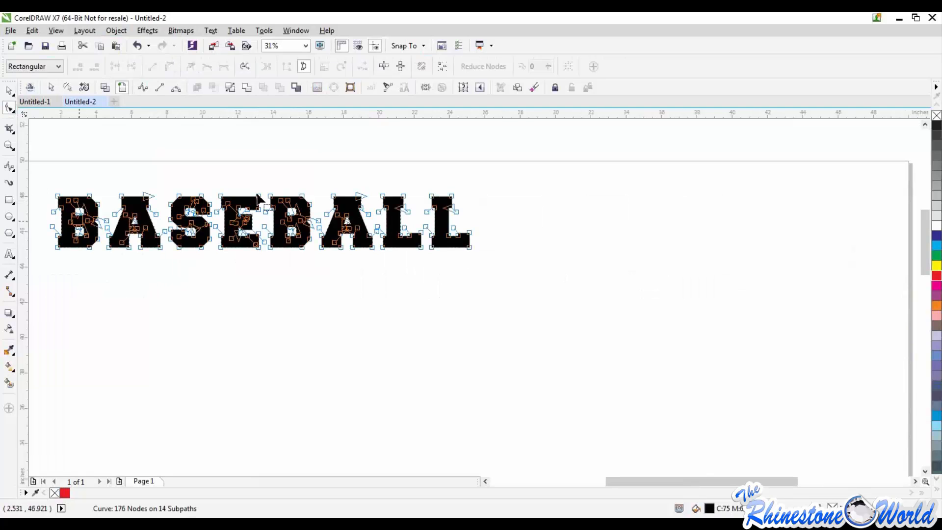
{"action": "scroll", "coordinate": [28, 194], "scroll_direction": "up", "scroll_amount": 6}
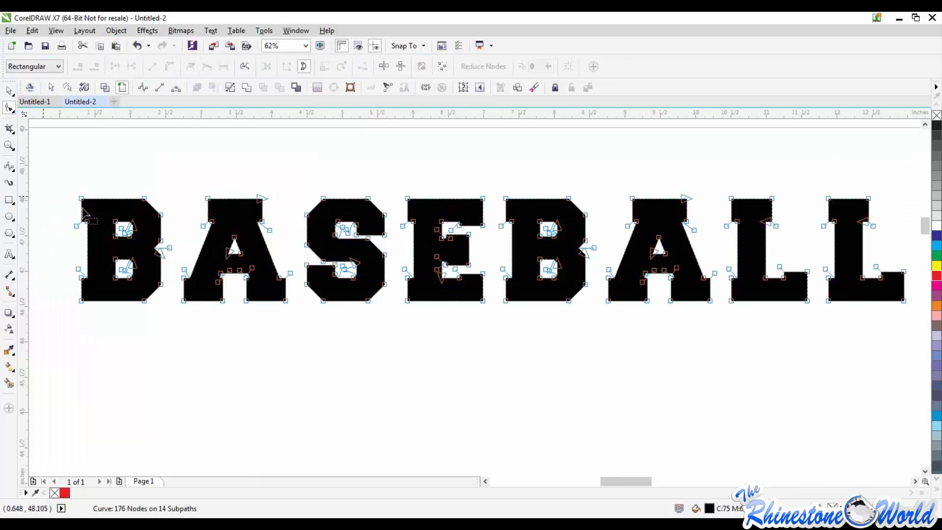
{"action": "scroll", "coordinate": [152, 216], "scroll_direction": "up", "scroll_amount": 4}
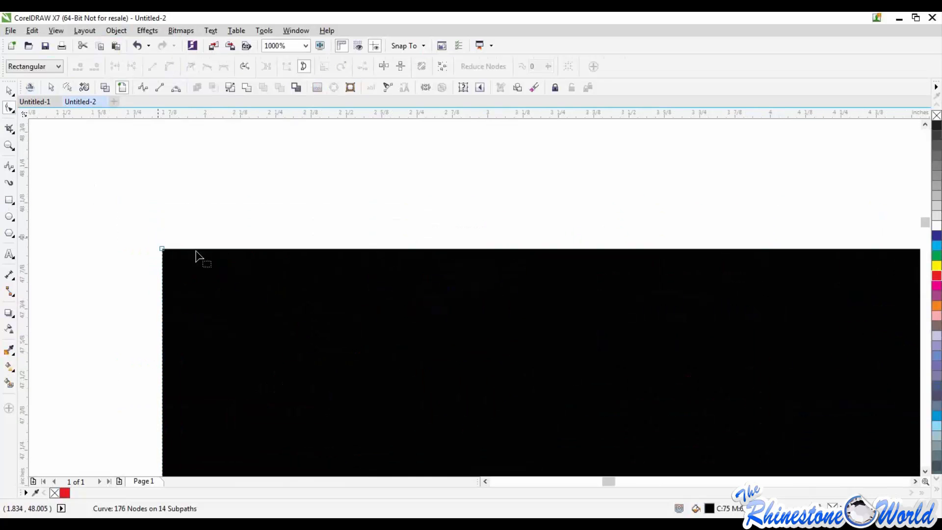
{"action": "scroll", "coordinate": [159, 242], "scroll_direction": "down", "scroll_amount": 3}
{"action": "scroll", "coordinate": [411, 246], "scroll_direction": "up", "scroll_amount": 3}
{"action": "scroll", "coordinate": [388, 230], "scroll_direction": "down", "scroll_amount": 8}
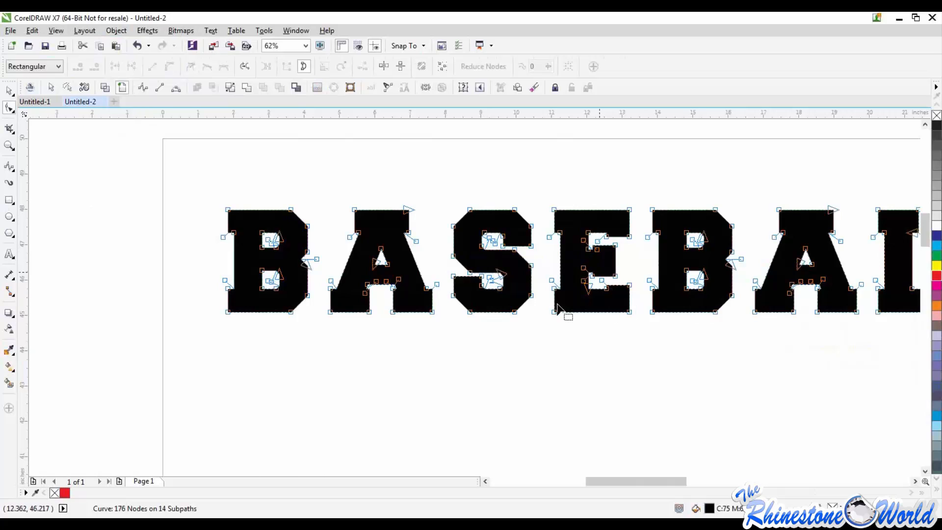
Distort the E by pulling its lower-left node far down and left, its upper-right corner upward and its middle arm outward
{"action": "scroll", "coordinate": [559, 318], "scroll_direction": "up", "scroll_amount": 4}
{"action": "scroll", "coordinate": [550, 327], "scroll_direction": "down", "scroll_amount": 2}
{"action": "left_click_drag", "start_coordinate": [546, 327], "coordinate": [454, 429]}
{"action": "scroll", "coordinate": [580, 360], "scroll_direction": "down", "scroll_amount": 4}
{"action": "scroll", "coordinate": [580, 360], "scroll_direction": "down", "scroll_amount": 1}
{"action": "scroll", "coordinate": [557, 358], "scroll_direction": "up", "scroll_amount": 3}
{"action": "left_click_drag", "start_coordinate": [533, 224], "coordinate": [492, 300]}
{"action": "scroll", "coordinate": [494, 304], "scroll_direction": "down", "scroll_amount": 1}
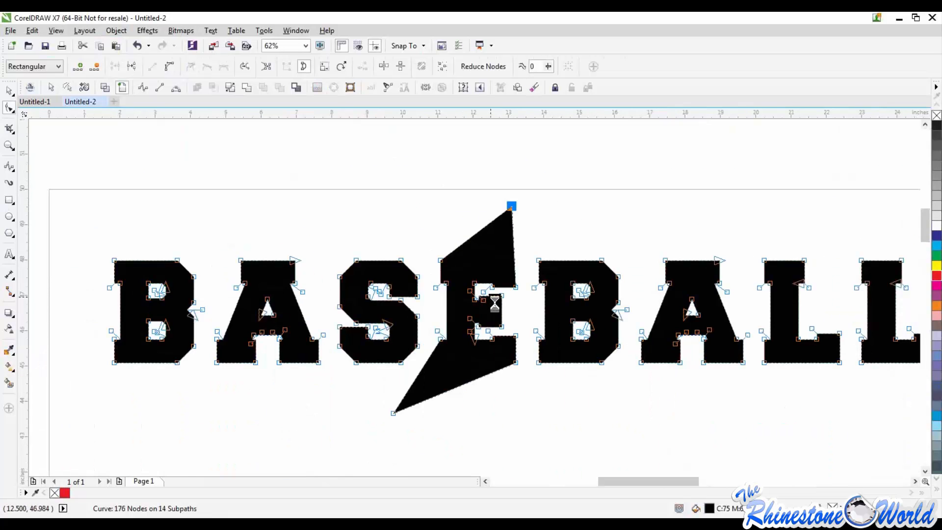
{"action": "scroll", "coordinate": [494, 304], "scroll_direction": "up", "scroll_amount": 2}
{"action": "left_click_drag", "start_coordinate": [526, 270], "coordinate": [591, 330]}
{"action": "scroll", "coordinate": [591, 330], "scroll_direction": "down", "scroll_amount": 2}
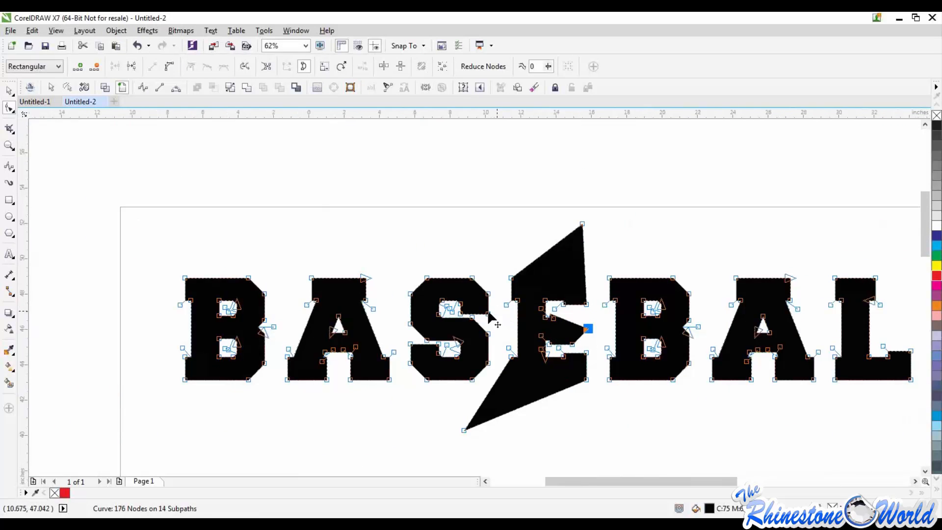
{"action": "scroll", "coordinate": [488, 314], "scroll_direction": "down", "scroll_amount": 1}
{"action": "left_click_drag", "start_coordinate": [480, 373], "coordinate": [330, 399]}
Distort the first B by pulling its upper-right nodes up and outward and an upper-left node out to the page's left edge
{"action": "scroll", "coordinate": [347, 291], "scroll_direction": "up", "scroll_amount": 2}
{"action": "left_click_drag", "start_coordinate": [470, 163], "coordinate": [473, 153]}
{"action": "left_click_drag", "start_coordinate": [481, 338], "coordinate": [558, 250]}
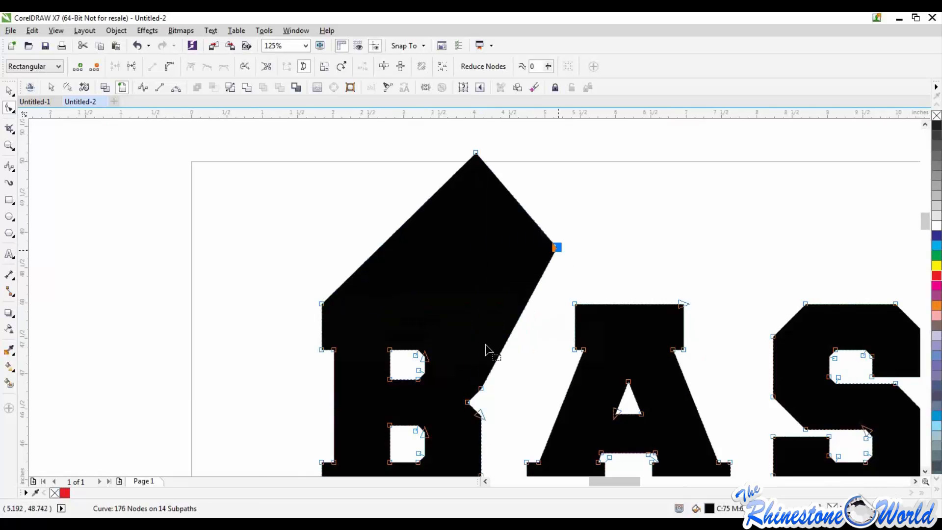
{"action": "scroll", "coordinate": [486, 349], "scroll_direction": "down", "scroll_amount": 2}
{"action": "scroll", "coordinate": [401, 322], "scroll_direction": "up", "scroll_amount": 2}
{"action": "left_click_drag", "start_coordinate": [398, 319], "coordinate": [270, 349]}
{"action": "scroll", "coordinate": [270, 349], "scroll_direction": "down", "scroll_amount": 2}
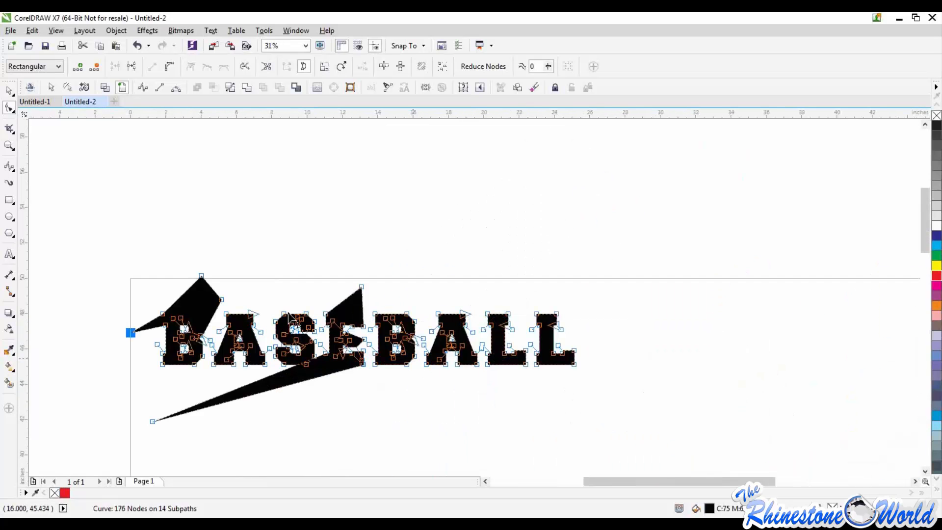
Deselect the reshaped curve with the Pick tool, turn on the wireframe view and examine the letter outlines
{"action": "left_click", "coordinate": [9, 90]}
{"action": "left_click", "coordinate": [126, 204]}
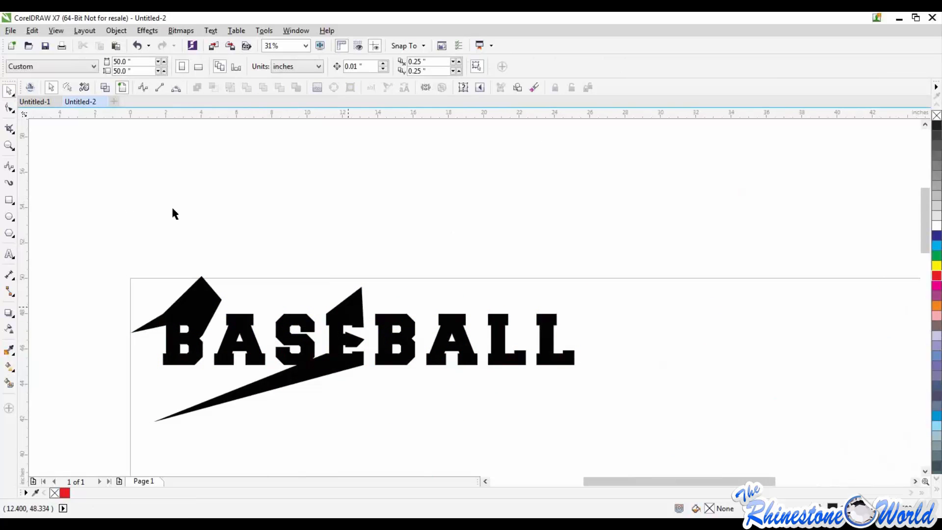
{"action": "left_click", "coordinate": [104, 88]}
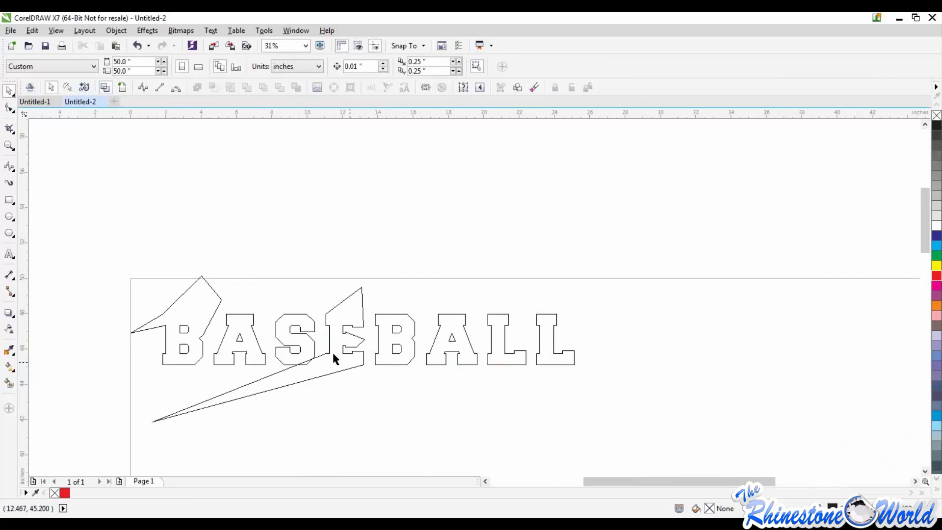
{"action": "scroll", "coordinate": [347, 306], "scroll_direction": "up", "scroll_amount": 5}
{"action": "scroll", "coordinate": [465, 225], "scroll_direction": "down", "scroll_amount": 5}
{"action": "scroll", "coordinate": [463, 219], "scroll_direction": "up", "scroll_amount": 2}
{"action": "scroll", "coordinate": [314, 186], "scroll_direction": "down", "scroll_amount": 2}
{"action": "scroll", "coordinate": [232, 191], "scroll_direction": "down", "scroll_amount": 2}
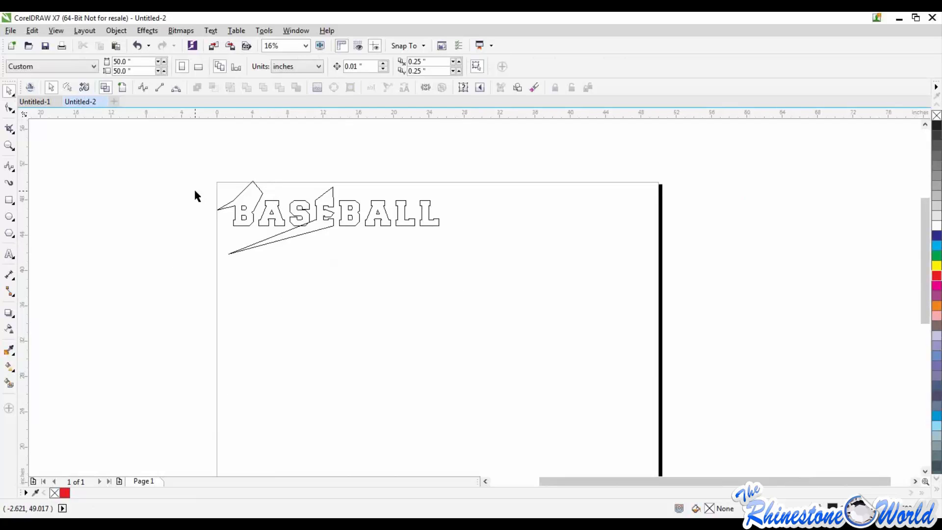
Return the distorted BASEBALL curve to the filled view and activate the Twirl and Smudge tools in turn
{"action": "left_click", "coordinate": [121, 88]}
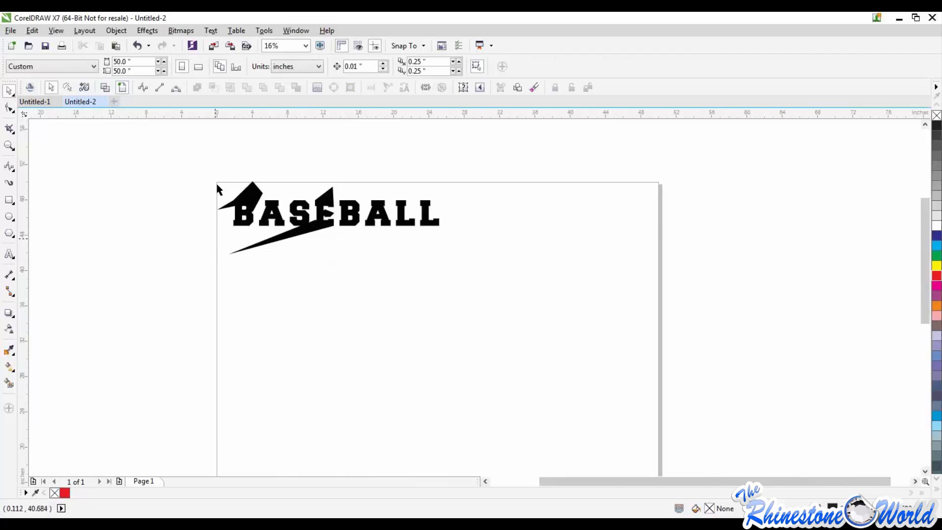
{"action": "scroll", "coordinate": [216, 181], "scroll_direction": "up", "scroll_amount": 1}
{"action": "left_click", "coordinate": [11, 109]}
{"action": "left_click", "coordinate": [14, 113]}
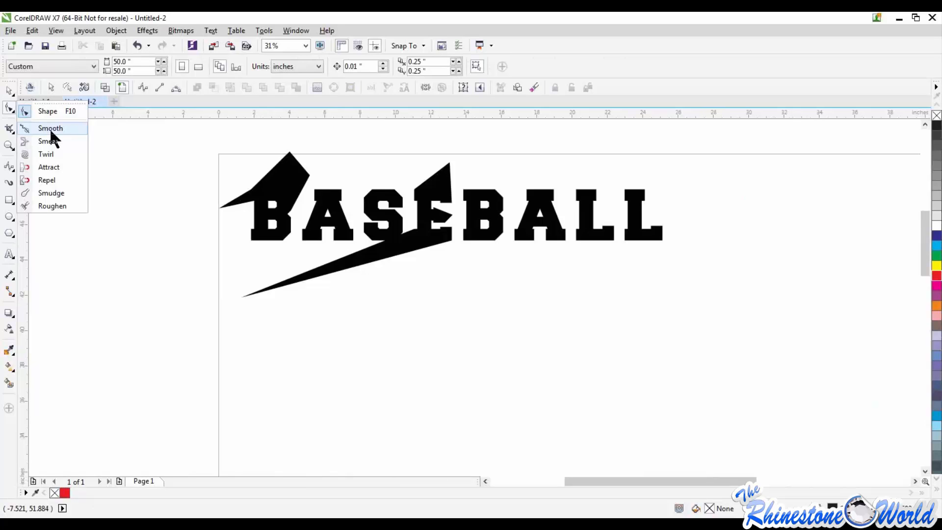
{"action": "left_click", "coordinate": [53, 154]}
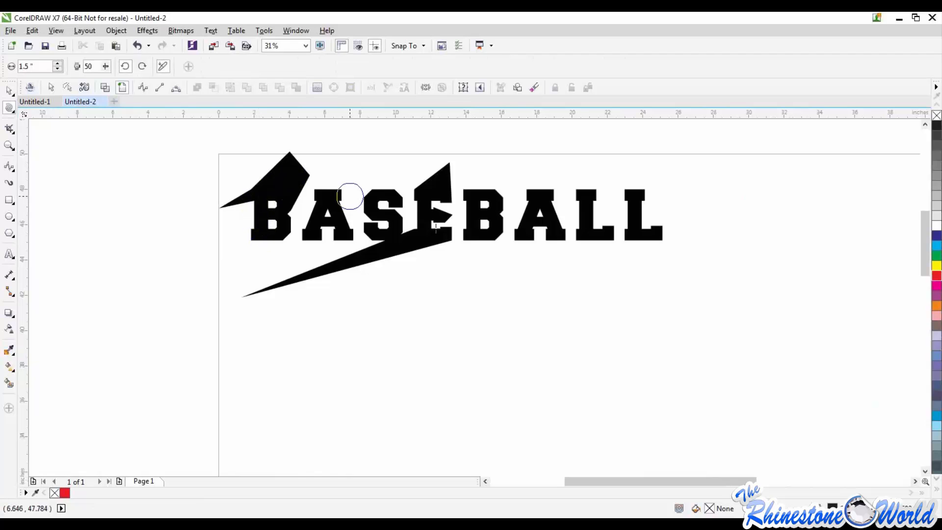
{"action": "left_click", "coordinate": [12, 112]}
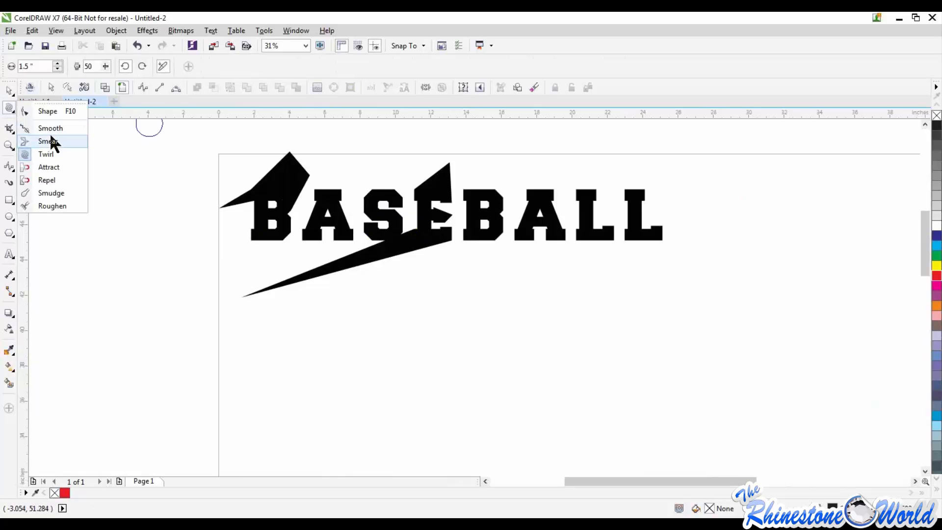
{"action": "left_click", "coordinate": [59, 193]}
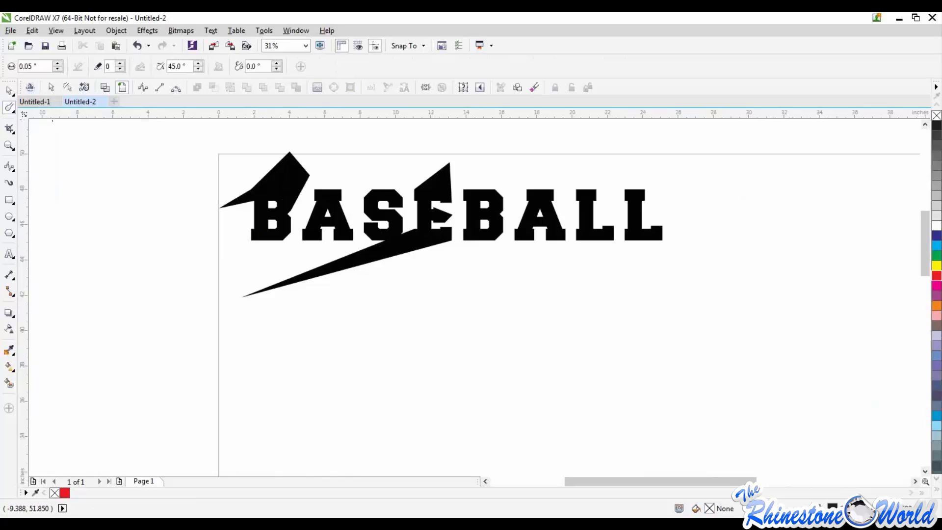
Select the whole distorted BASEBALL curve with the Pick tool and delete it from the page
{"action": "left_click", "coordinate": [11, 130]}
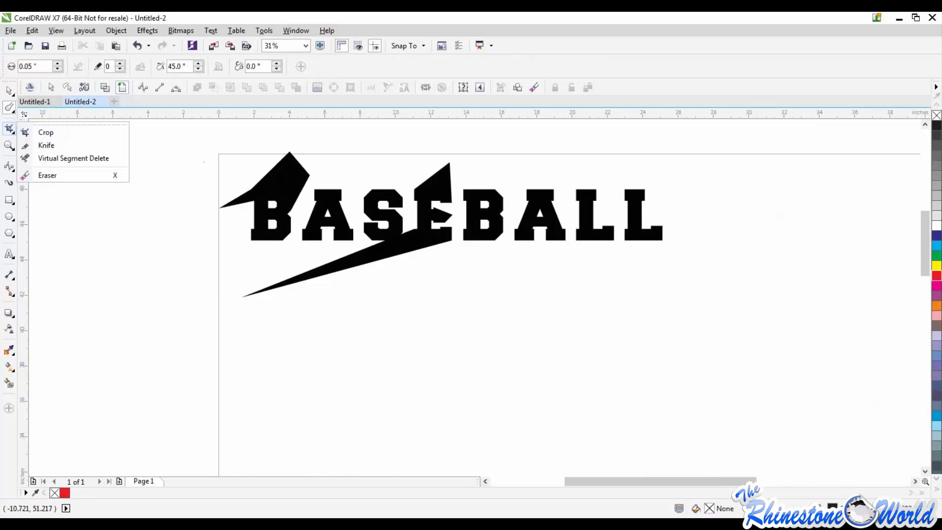
{"action": "left_click", "coordinate": [10, 90]}
{"action": "left_click_drag", "start_coordinate": [178, 152], "coordinate": [778, 372]}
{"action": "key", "text": "Delete"}
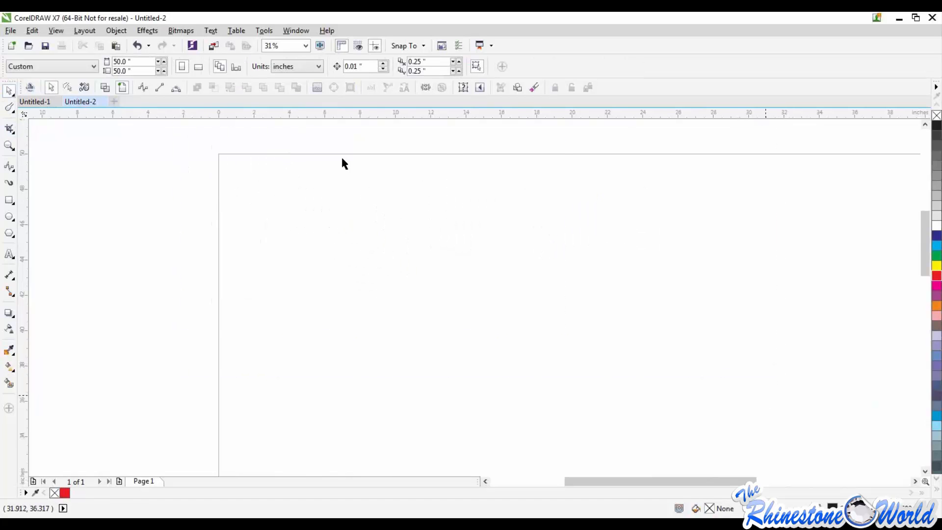
Paste the Happy Birthday group photo and move it down and left to about X 17.07, Y 31.47 inches
{"action": "right_click", "coordinate": [411, 206]}
{"action": "left_click", "coordinate": [417, 285]}
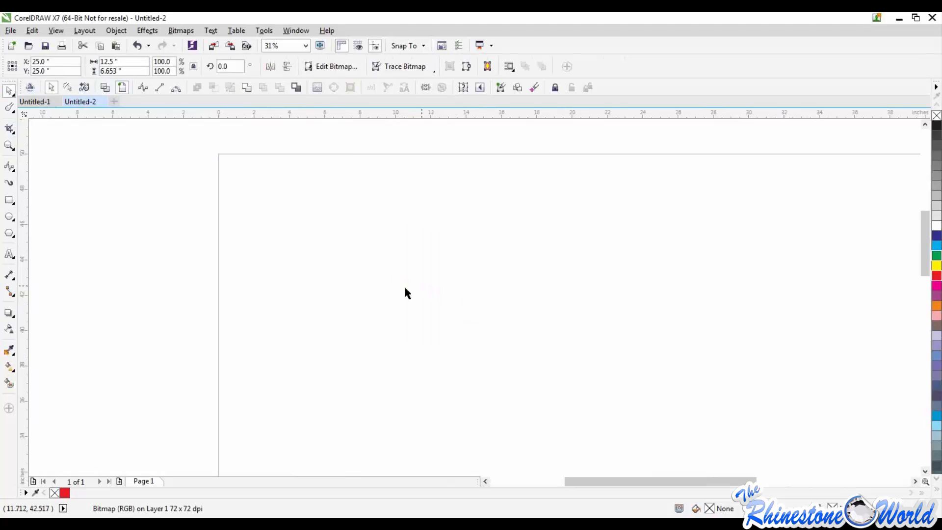
{"action": "scroll", "coordinate": [411, 288], "scroll_direction": "down", "scroll_amount": 2}
{"action": "scroll", "coordinate": [465, 387], "scroll_direction": "up", "scroll_amount": 1}
{"action": "left_click_drag", "start_coordinate": [493, 349], "coordinate": [367, 265]}
{"action": "scroll", "coordinate": [368, 264], "scroll_direction": "up", "scroll_amount": 1}
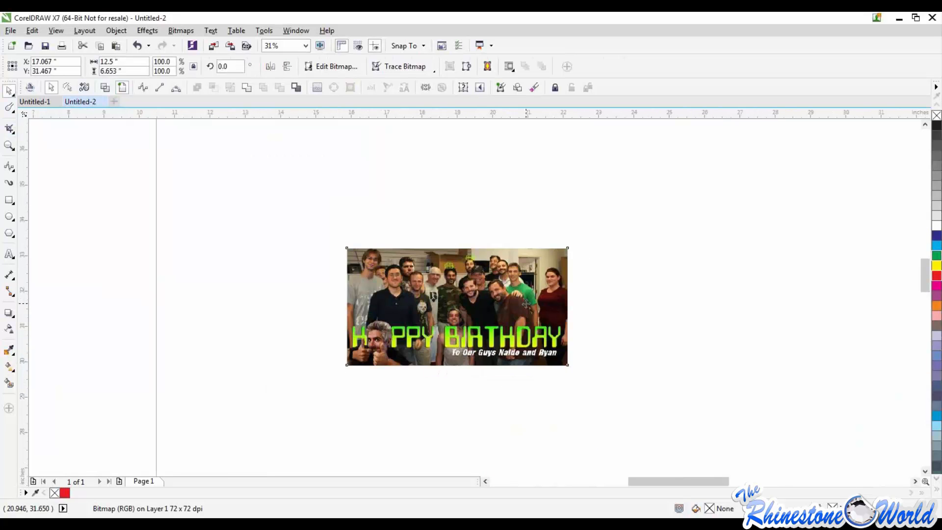
{"action": "scroll", "coordinate": [525, 304], "scroll_direction": "up", "scroll_amount": 1}
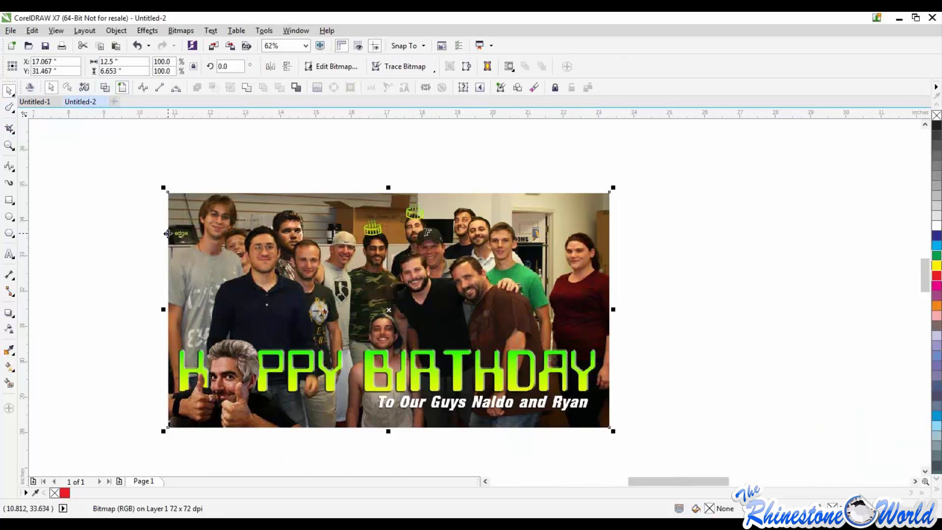
Crop the group photo to an area of about 2.3 by 2.2 inches at its upper-left corner
{"action": "left_click", "coordinate": [9, 131]}
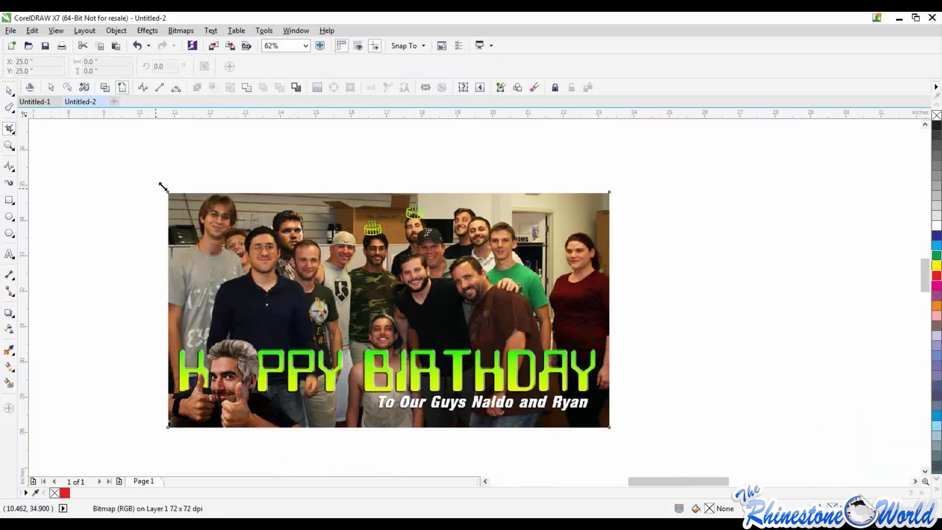
{"action": "left_click_drag", "start_coordinate": [169, 194], "coordinate": [250, 271]}
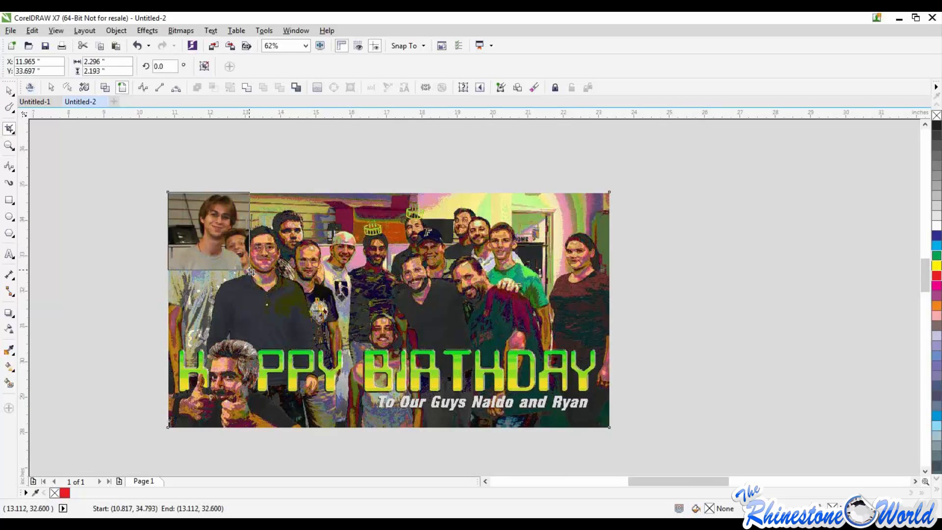
{"action": "double_click", "coordinate": [213, 230]}
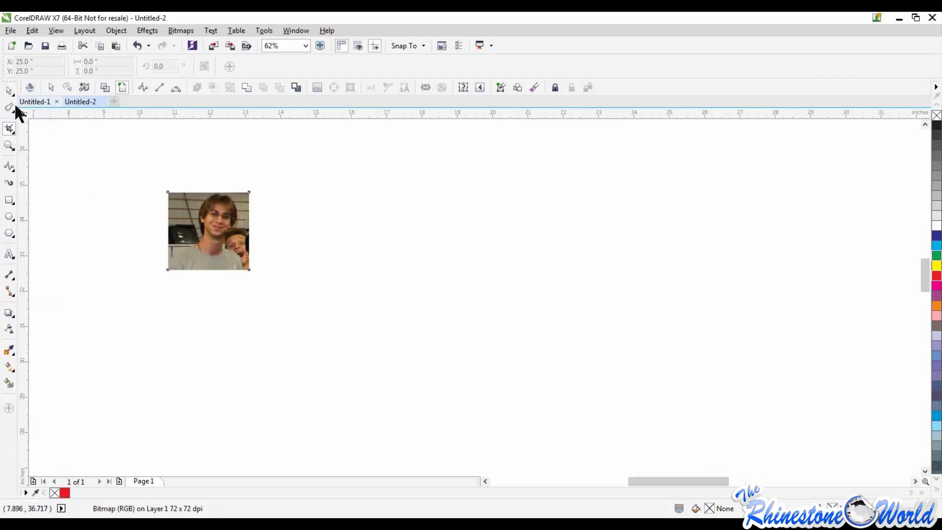
Move the cropped photo toward lower right and enlarge it proportionally to about 4.07 by 3.88 inches
{"action": "left_click", "coordinate": [167, 202]}
{"action": "key", "text": "space"}
{"action": "left_click_drag", "start_coordinate": [224, 230], "coordinate": [376, 321]}
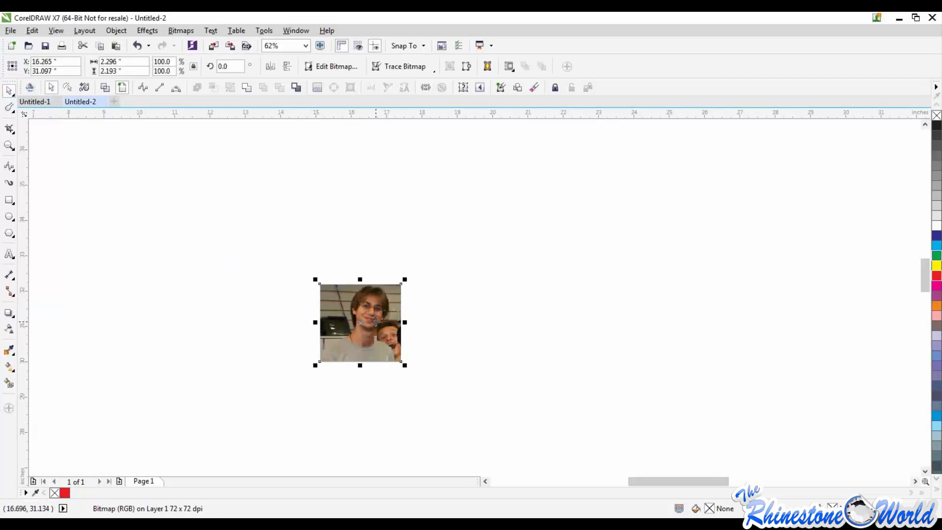
{"action": "left_click_drag", "start_coordinate": [404, 280], "coordinate": [463, 225]}
{"action": "left_click_drag", "start_coordinate": [413, 275], "coordinate": [403, 272]}
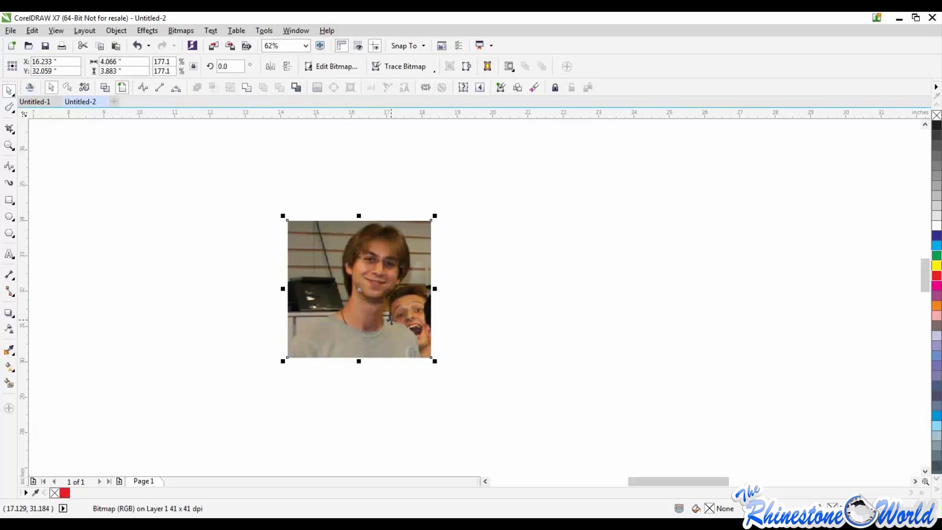
Look over the tools grouped with Crop, and delete the enlarged cropped photo from the page
{"action": "left_click", "coordinate": [14, 131]}
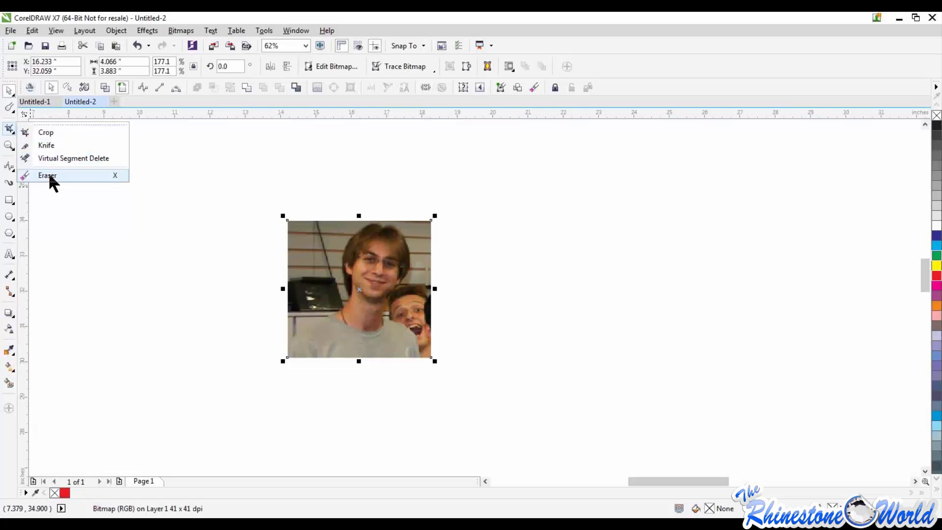
{"action": "left_click", "coordinate": [225, 257]}
{"action": "left_click_drag", "start_coordinate": [244, 199], "coordinate": [538, 408]}
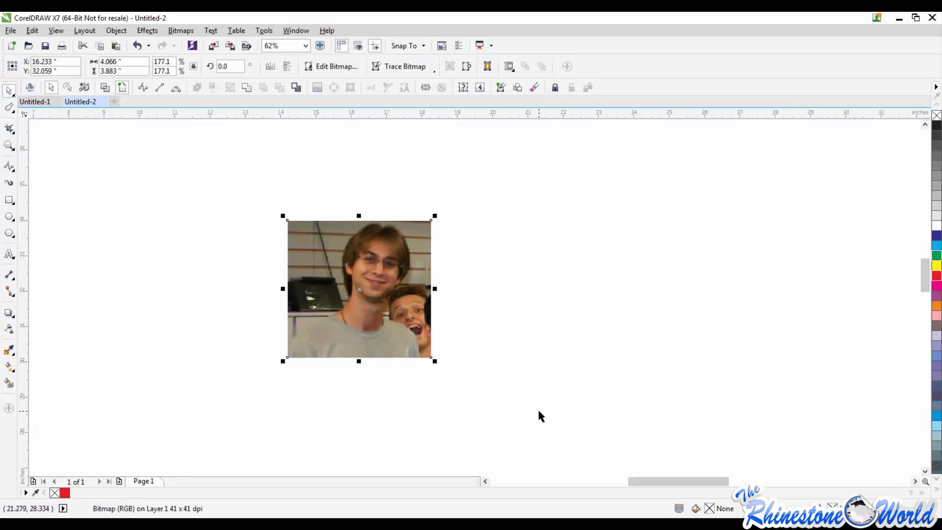
{"action": "key", "text": "Delete"}
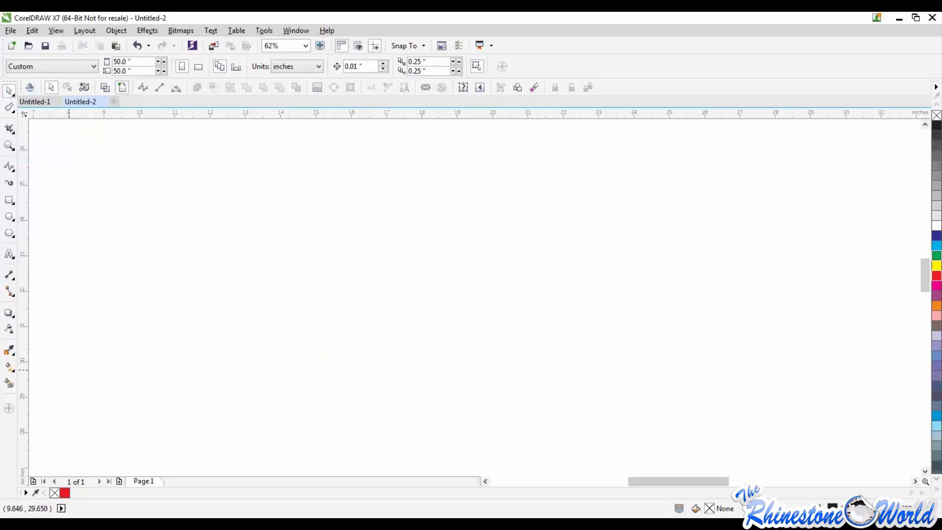
Examine the empty page at different magnifications with the Zoom tool active, and return to the Pick tool
{"action": "left_click", "coordinate": [12, 147]}
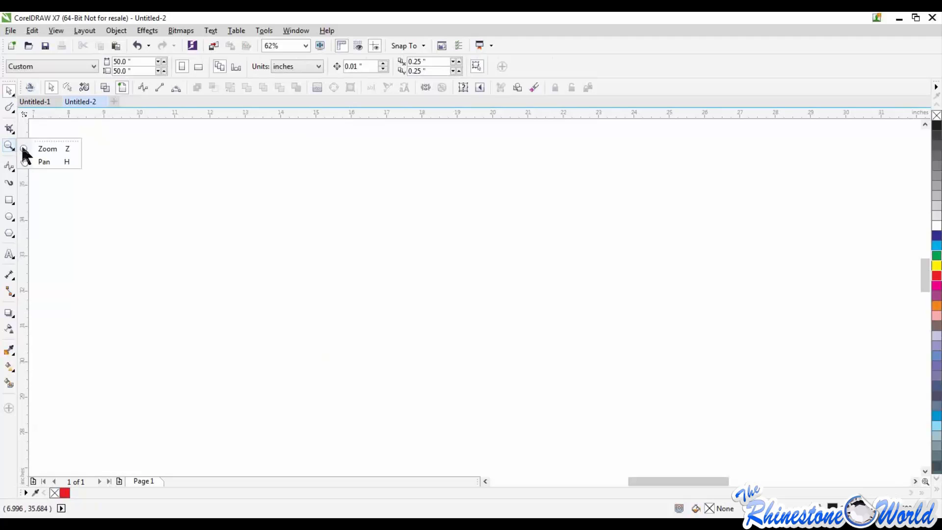
{"action": "scroll", "coordinate": [347, 254], "scroll_direction": "down", "scroll_amount": 3}
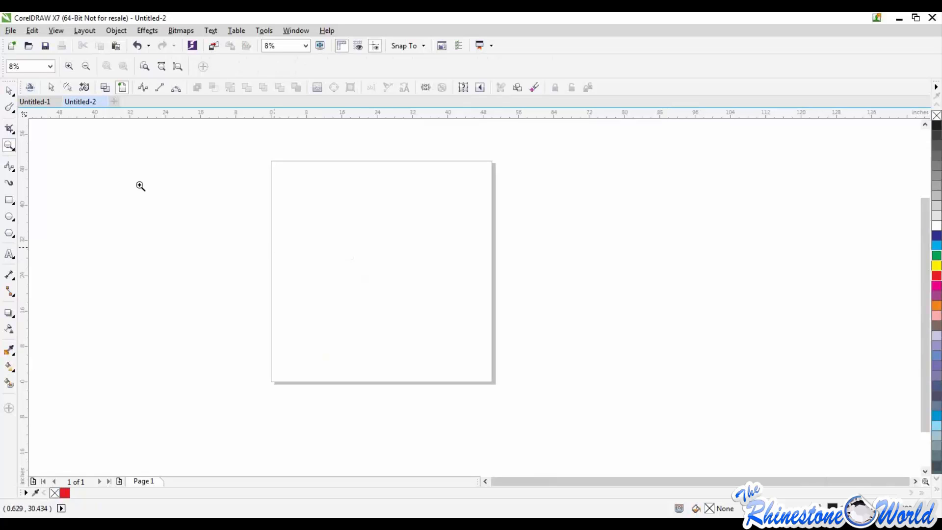
{"action": "left_click", "coordinate": [7, 147]}
{"action": "scroll", "coordinate": [348, 250], "scroll_direction": "down", "scroll_amount": 2}
{"action": "scroll", "coordinate": [348, 251], "scroll_direction": "up", "scroll_amount": 2}
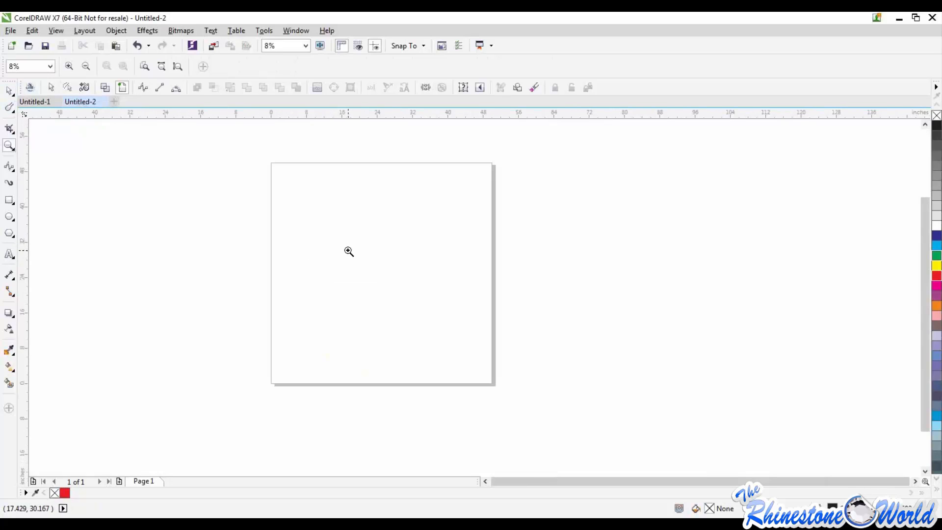
{"action": "scroll", "coordinate": [348, 251], "scroll_direction": "down", "scroll_amount": 1}
{"action": "scroll", "coordinate": [348, 251], "scroll_direction": "up", "scroll_amount": 1}
{"action": "scroll", "coordinate": [321, 258], "scroll_direction": "up", "scroll_amount": 1}
{"action": "scroll", "coordinate": [338, 252], "scroll_direction": "down", "scroll_amount": 1}
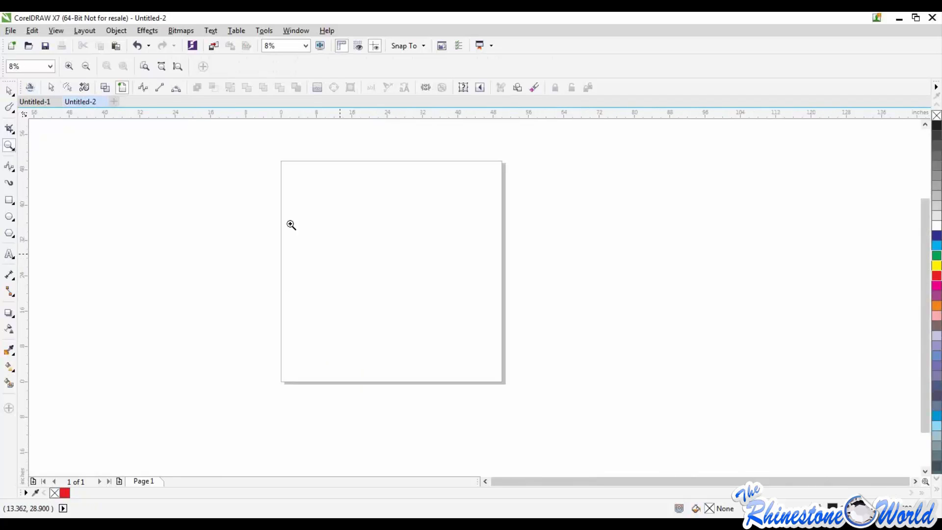
{"action": "left_click", "coordinate": [10, 89]}
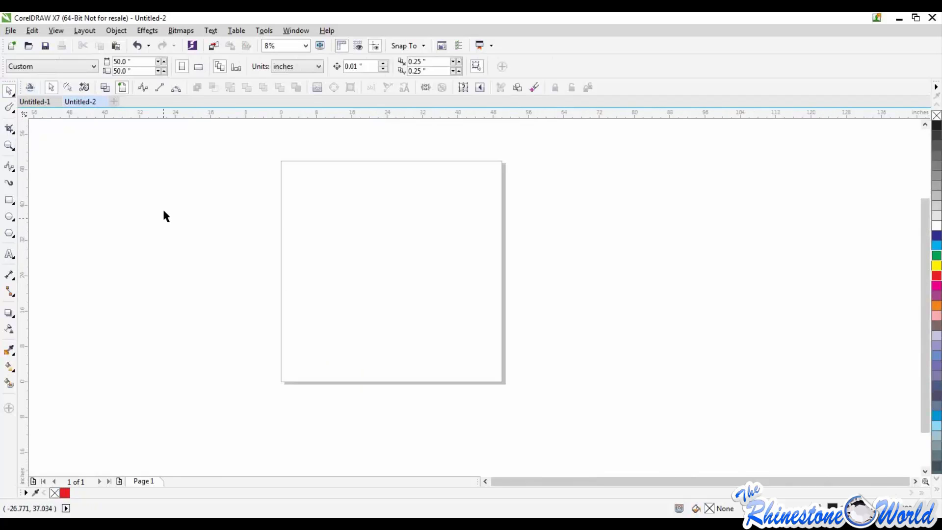
Draw a looping Freehand curve about 40.8 by 19.7 inches across the page
{"action": "left_click", "coordinate": [11, 170]}
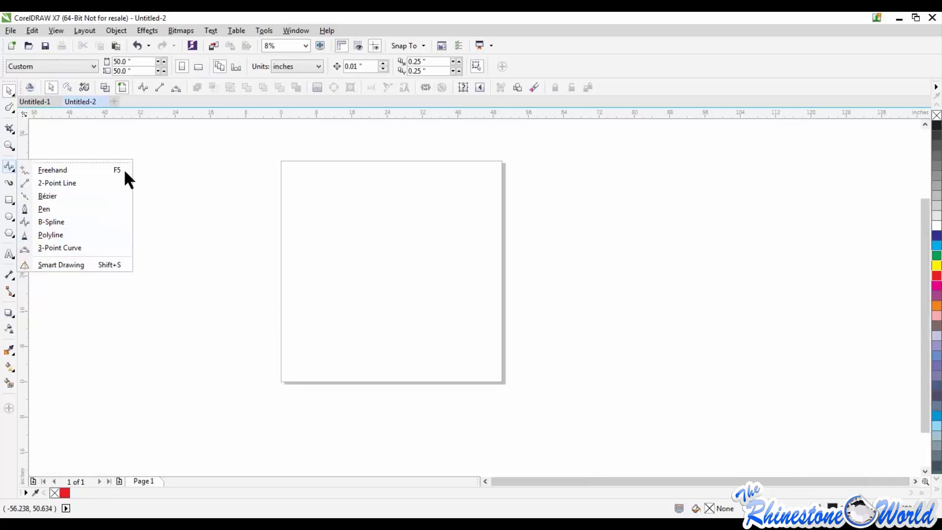
{"action": "left_click", "coordinate": [60, 168]}
{"action": "scroll", "coordinate": [324, 209], "scroll_direction": "up", "scroll_amount": 1}
{"action": "mouse_move", "coordinate": [278, 241]}
{"action": "left_mouse_down"}
{"action": "mouse_move", "coordinate": [365, 227]}
{"action": "mouse_move", "coordinate": [579, 265]}
{"action": "mouse_move", "coordinate": [529, 243]}
{"action": "mouse_move", "coordinate": [403, 324]}
{"action": "mouse_move", "coordinate": [536, 253]}
{"action": "mouse_move", "coordinate": [357, 279]}
{"action": "mouse_move", "coordinate": [249, 206]}
{"action": "mouse_move", "coordinate": [384, 235]}
{"action": "mouse_move", "coordinate": [412, 197]}
{"action": "left_mouse_up"}
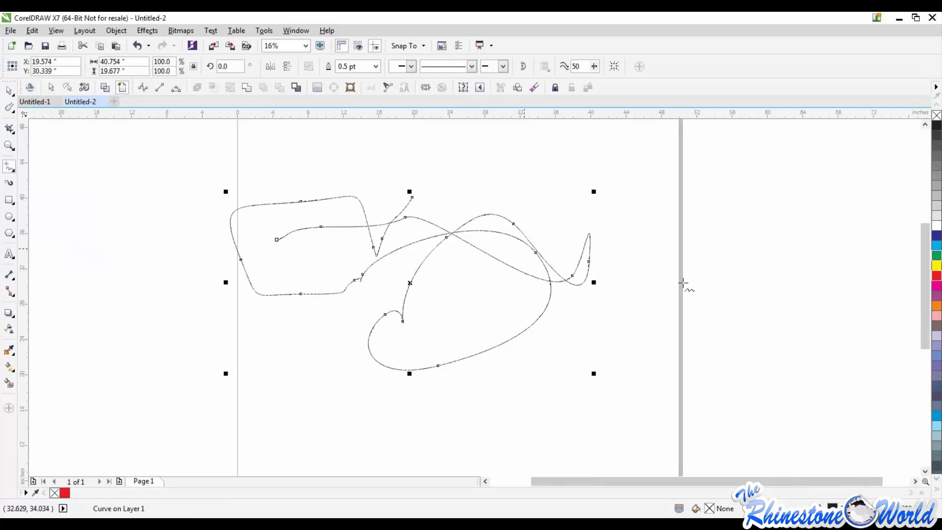
Draw a straight Freehand line about 28 inches long across the page's right edge and a second looping curve about 60 by 31 inches
{"action": "left_click", "coordinate": [652, 395]}
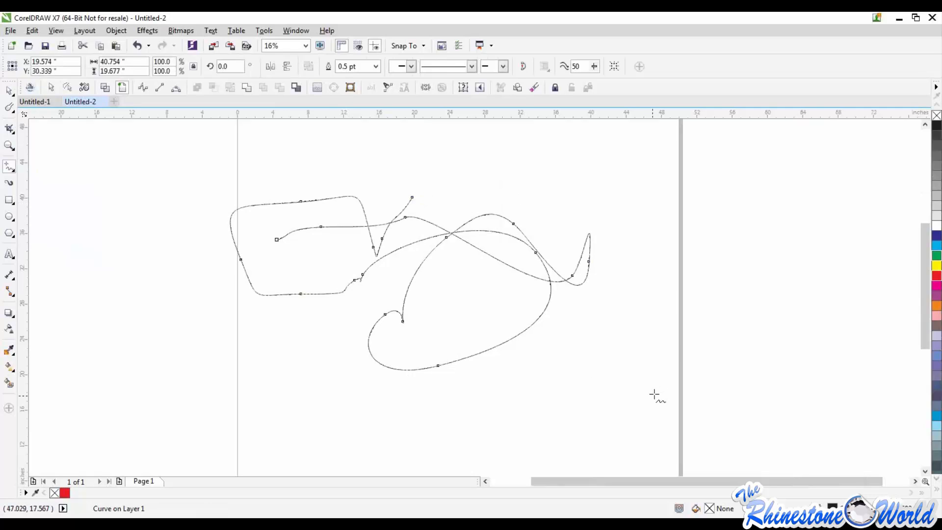
{"action": "left_click", "coordinate": [774, 181]}
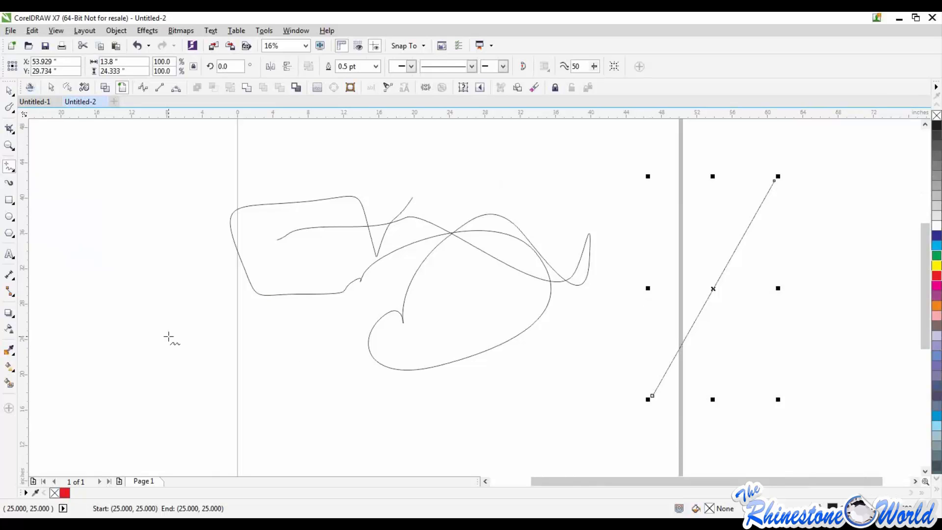
{"action": "mouse_move", "coordinate": [172, 330]}
{"action": "left_mouse_down"}
{"action": "mouse_move", "coordinate": [294, 333]}
{"action": "mouse_move", "coordinate": [164, 351]}
{"action": "mouse_move", "coordinate": [244, 370]}
{"action": "mouse_move", "coordinate": [219, 211]}
{"action": "mouse_move", "coordinate": [78, 314]}
{"action": "mouse_move", "coordinate": [391, 185]}
{"action": "mouse_move", "coordinate": [608, 211]}
{"action": "mouse_move", "coordinate": [248, 243]}
{"action": "mouse_move", "coordinate": [362, 185]}
{"action": "mouse_move", "coordinate": [476, 206]}
{"action": "left_mouse_up"}
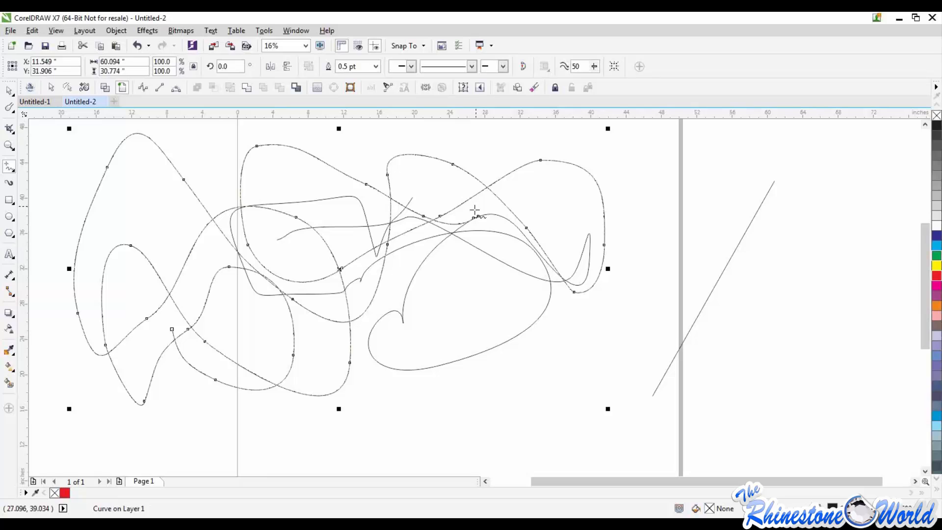
{"action": "scroll", "coordinate": [439, 231], "scroll_direction": "down", "scroll_amount": 1}
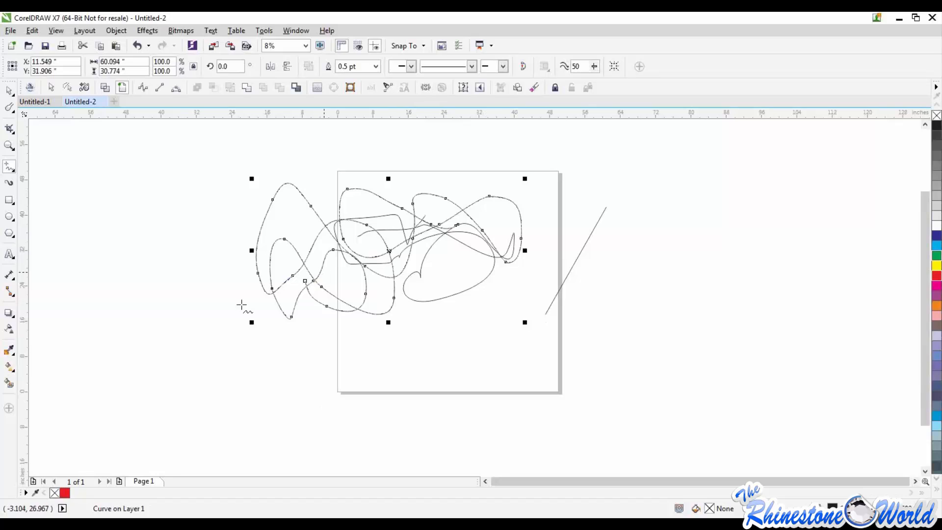
Select both looping curves and the straight line with the Pick tool and delete them
{"action": "left_click", "coordinate": [8, 91]}
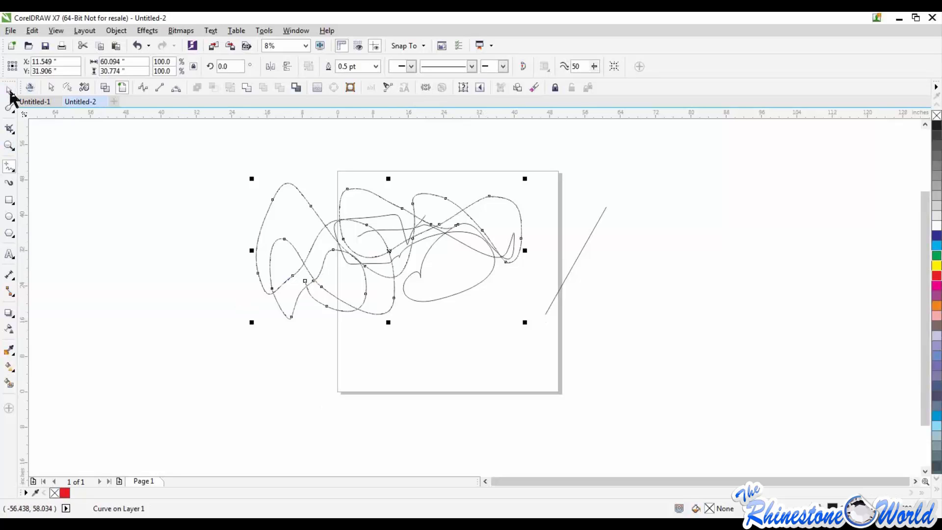
{"action": "left_click_drag", "start_coordinate": [193, 159], "coordinate": [655, 349]}
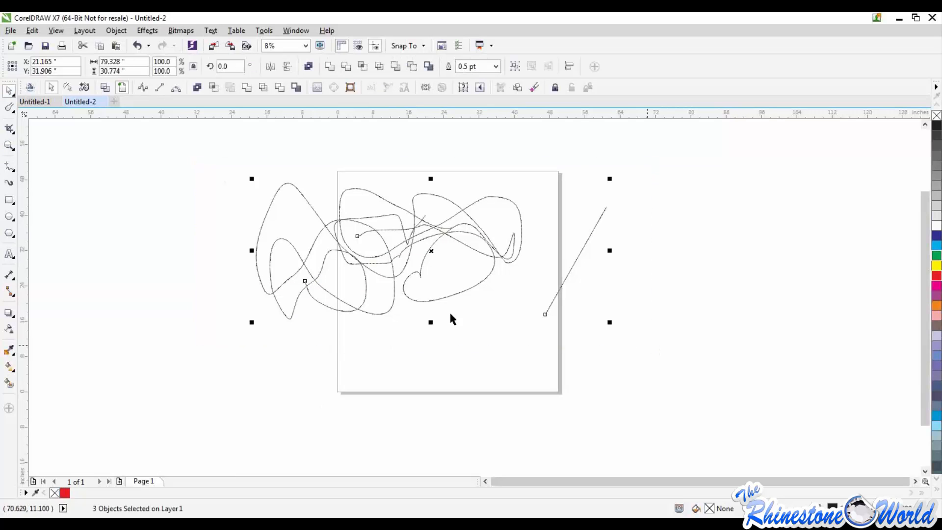
{"action": "key", "text": "Delete"}
Draw a nearly horizontal 2-Point Line about 33 inches long, move it up and right, and add a diagonal line about 13.6 by 10.5 inches from it
{"action": "left_click", "coordinate": [12, 168]}
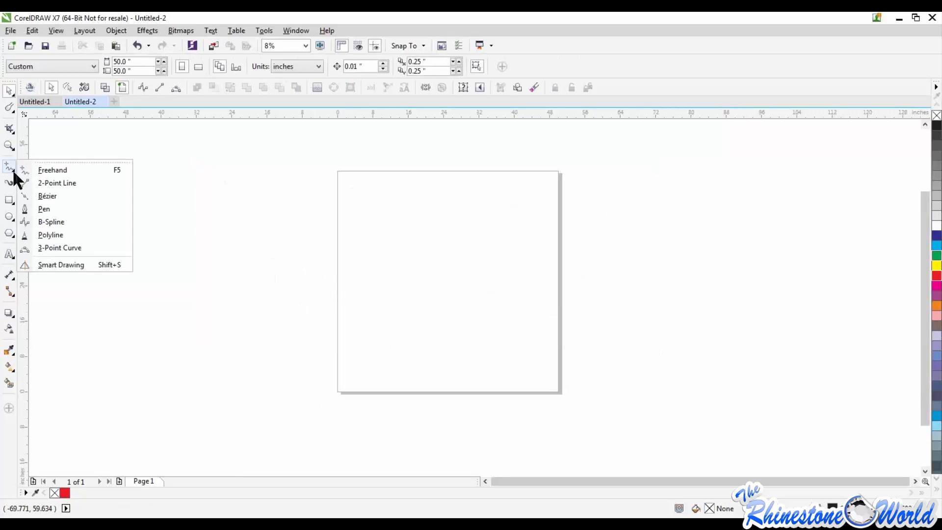
{"action": "left_click", "coordinate": [55, 183]}
{"action": "scroll", "coordinate": [462, 255], "scroll_direction": "up", "scroll_amount": 2}
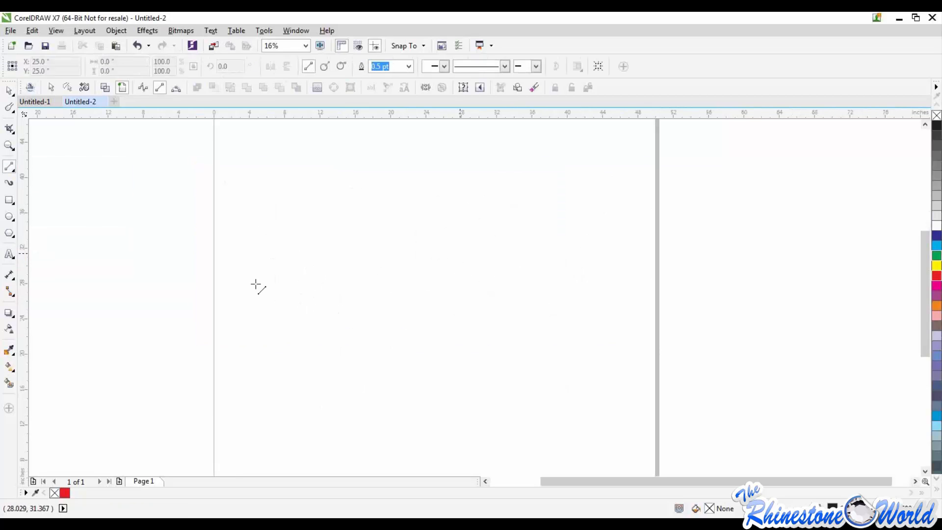
{"action": "left_click_drag", "start_coordinate": [246, 282], "coordinate": [541, 283]}
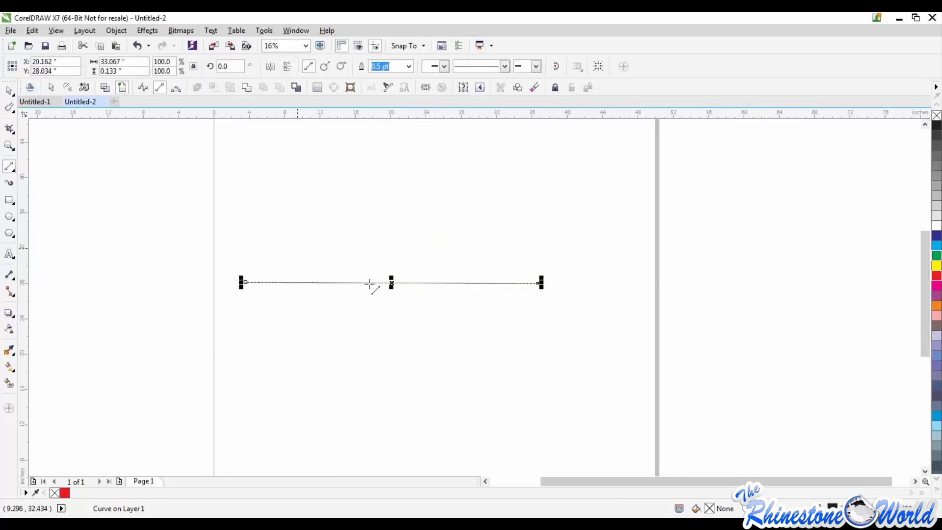
{"action": "left_click_drag", "start_coordinate": [390, 282], "coordinate": [398, 232]}
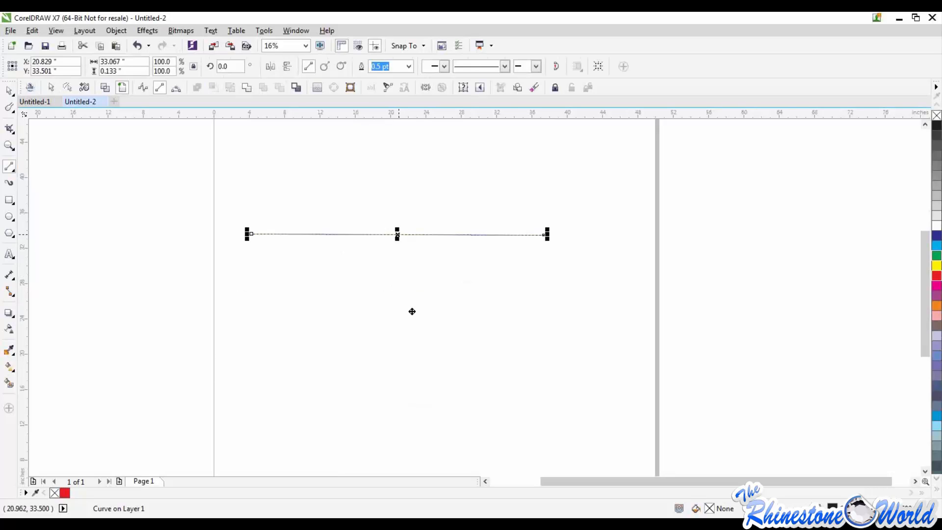
{"action": "left_click_drag", "start_coordinate": [518, 184], "coordinate": [398, 278]}
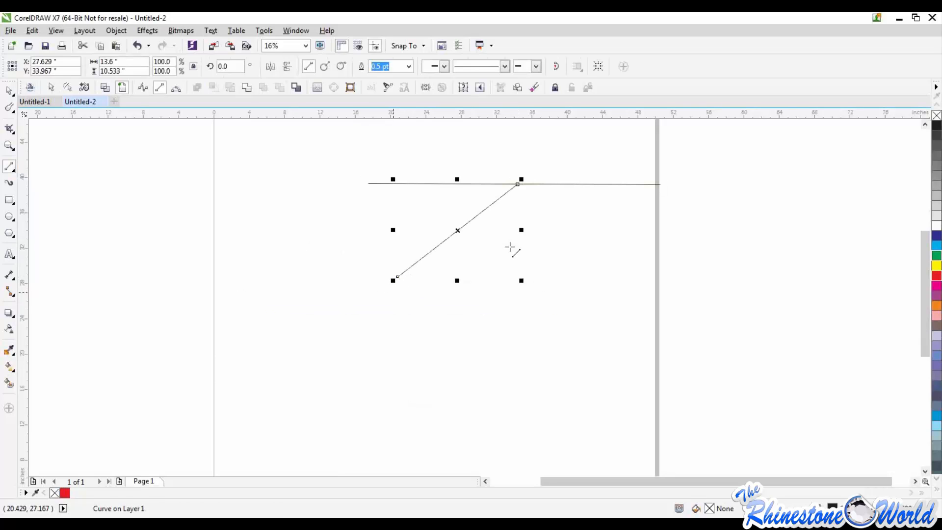
Draw a diagonal 2-Point Line about 9.8 by 16.7 inches down from the horizontal line, and delete all three lines
{"action": "left_click", "coordinate": [562, 185]}
{"action": "left_click_drag", "start_coordinate": [561, 185], "coordinate": [649, 332]}
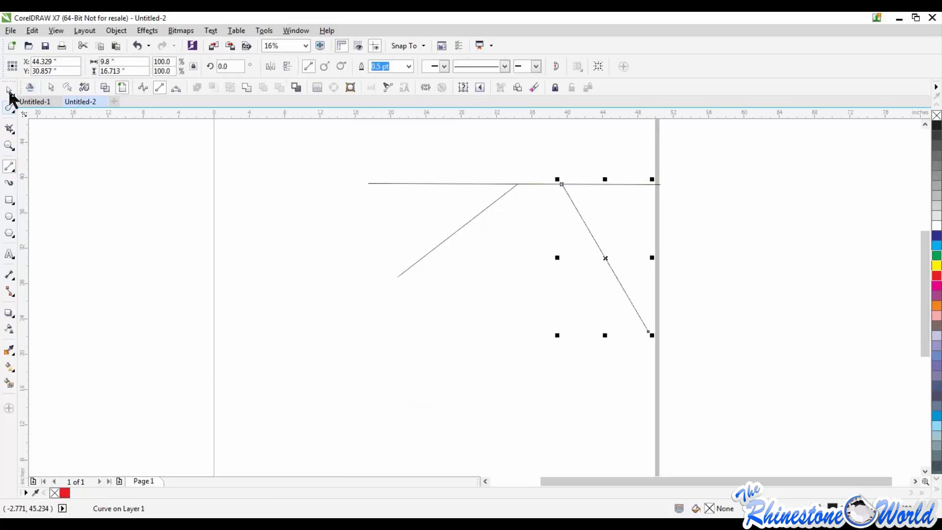
{"action": "key", "text": "space"}
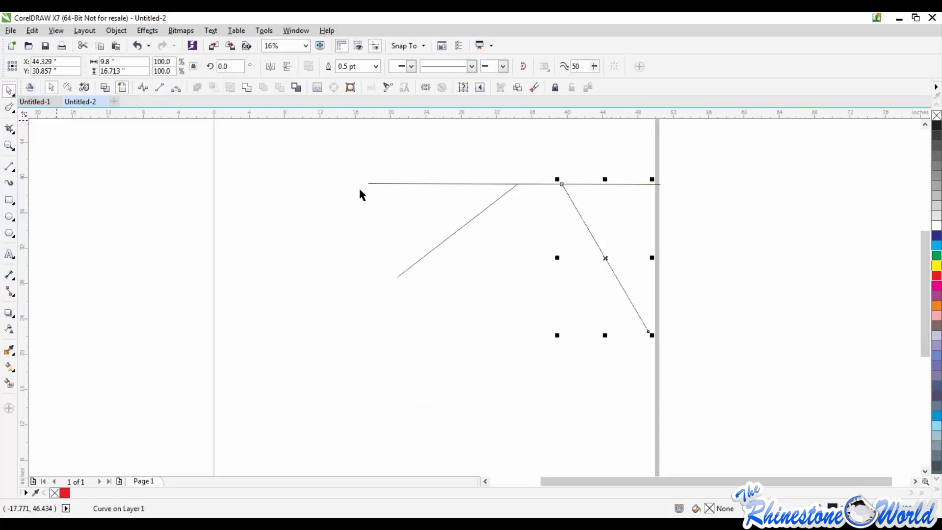
{"action": "left_click_drag", "start_coordinate": [258, 132], "coordinate": [731, 363]}
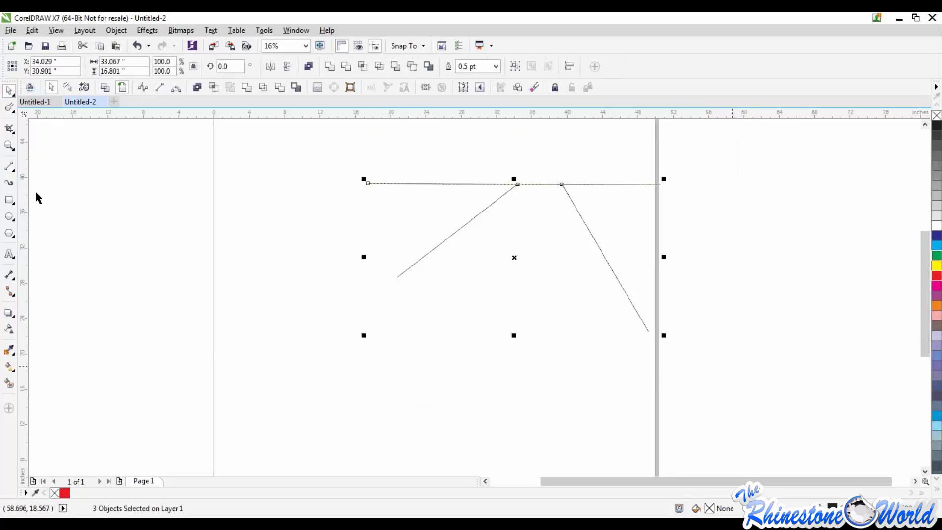
{"action": "key", "text": "Delete"}
Draw a Bézier curve about 33.1 by 15.7 inches with a straight starting segment and several curved loops
{"action": "left_click", "coordinate": [12, 167]}
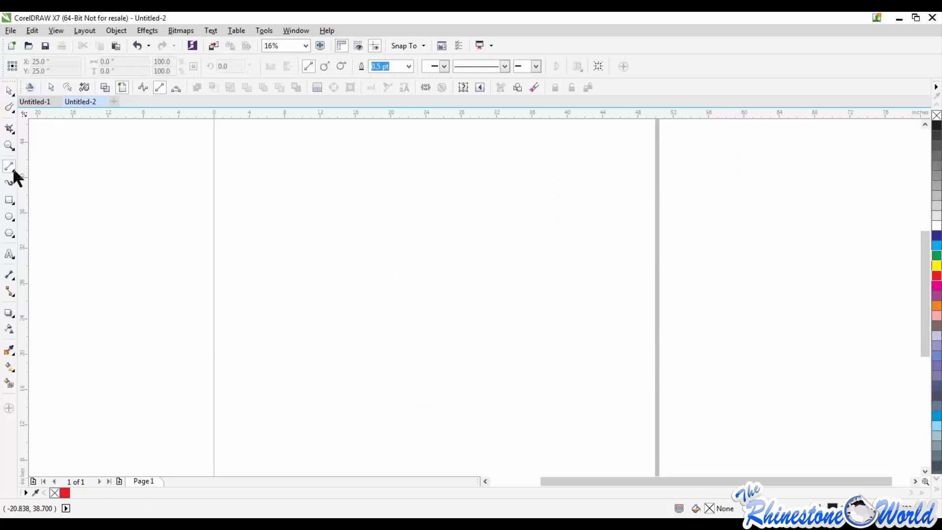
{"action": "left_click", "coordinate": [14, 170]}
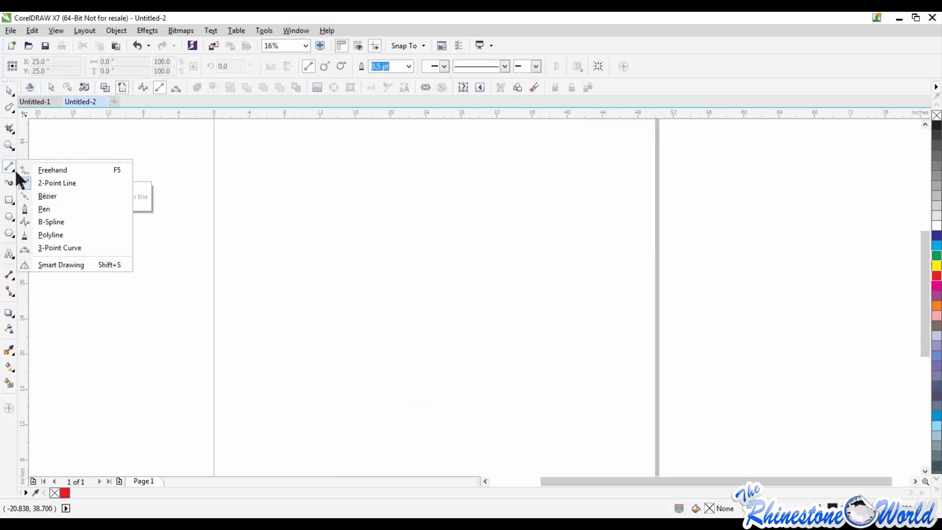
{"action": "left_click", "coordinate": [71, 193]}
{"action": "left_click_drag", "start_coordinate": [255, 247], "coordinate": [435, 246]}
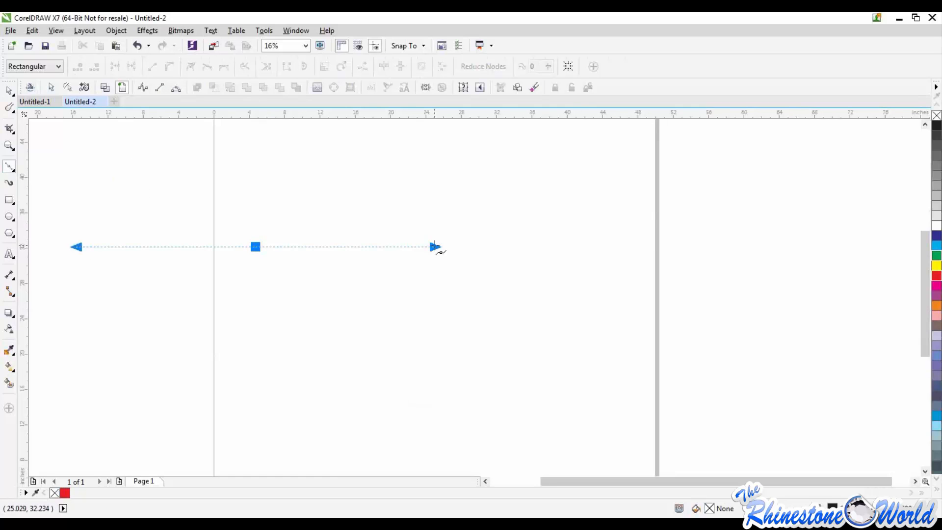
{"action": "left_click", "coordinate": [435, 246]}
{"action": "mouse_move", "coordinate": [429, 233]}
{"action": "left_mouse_down"}
{"action": "mouse_move", "coordinate": [414, 162]}
{"action": "mouse_move", "coordinate": [387, 195]}
{"action": "mouse_move", "coordinate": [463, 185]}
{"action": "mouse_move", "coordinate": [444, 160]}
{"action": "mouse_move", "coordinate": [346, 155]}
{"action": "left_mouse_up"}
{"action": "left_click", "coordinate": [442, 159]}
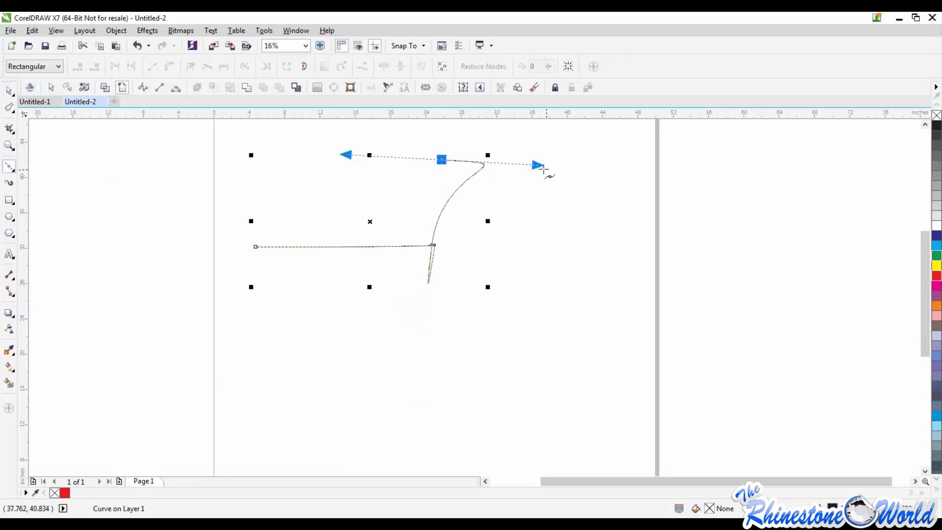
{"action": "left_click_drag", "start_coordinate": [538, 166], "coordinate": [350, 360]}
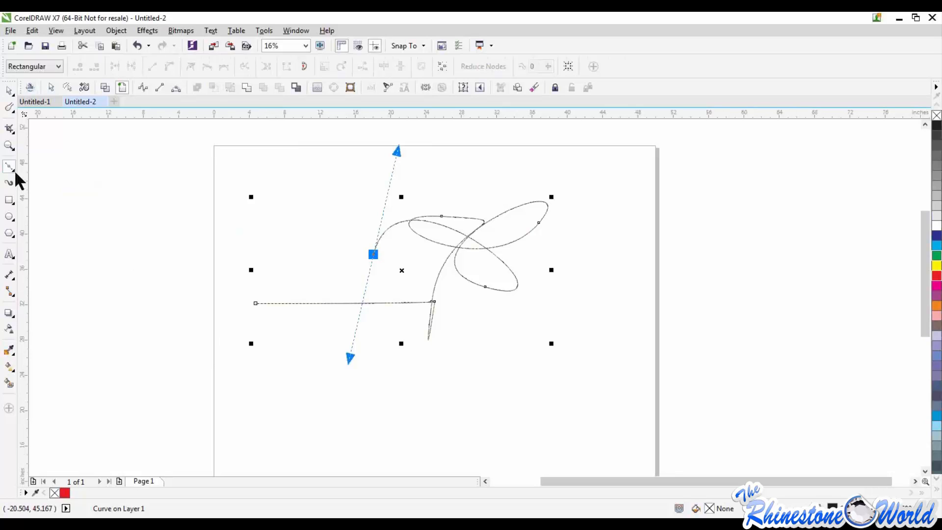
Delete the looping Bézier curve from the page
{"action": "key", "text": "space"}
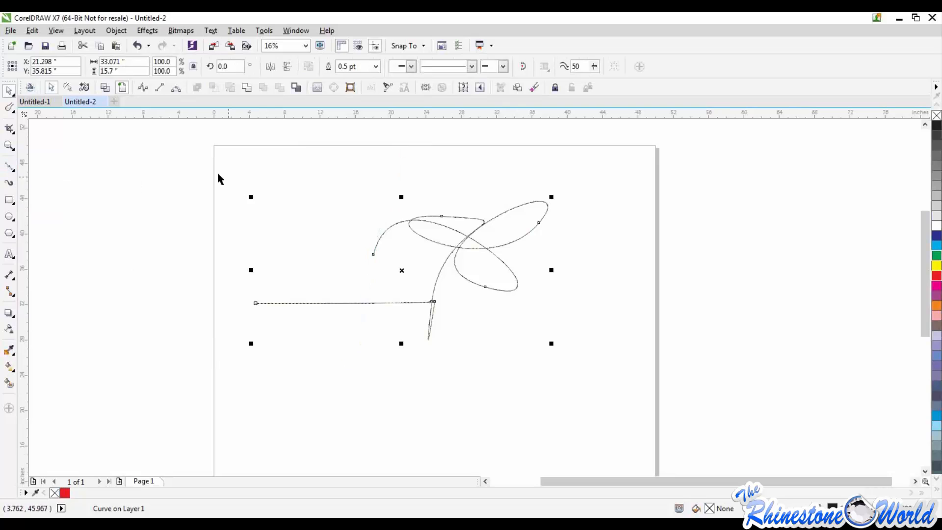
{"action": "key", "text": "Delete"}
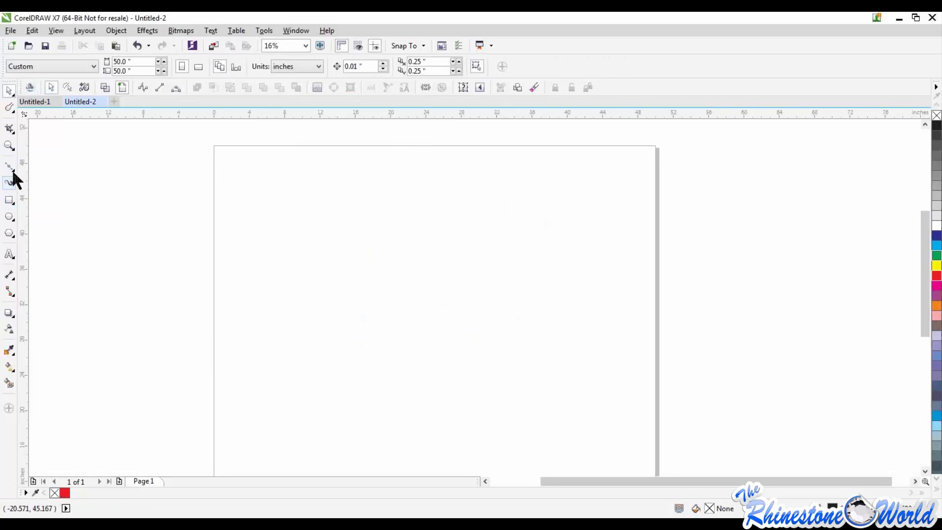
Draw an open zigzag B-Spline with six control points, about 30.1 by 13.9 inches, across the upper page
{"action": "left_click", "coordinate": [12, 169]}
{"action": "left_click", "coordinate": [64, 221]}
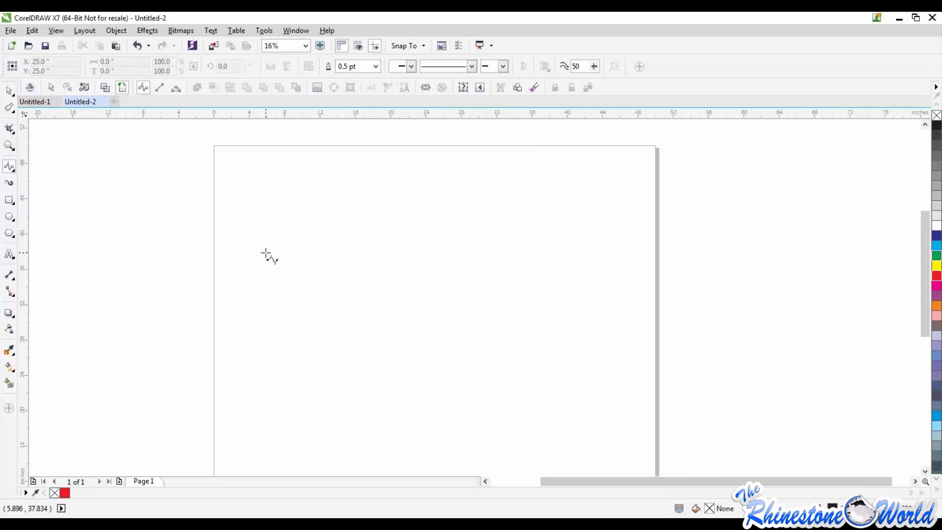
{"action": "left_click", "coordinate": [263, 221]}
{"action": "left_click", "coordinate": [314, 315]}
{"action": "left_click", "coordinate": [423, 264]}
{"action": "left_click", "coordinate": [498, 302]}
{"action": "left_click", "coordinate": [528, 255]}
{"action": "left_click", "coordinate": [509, 193]}
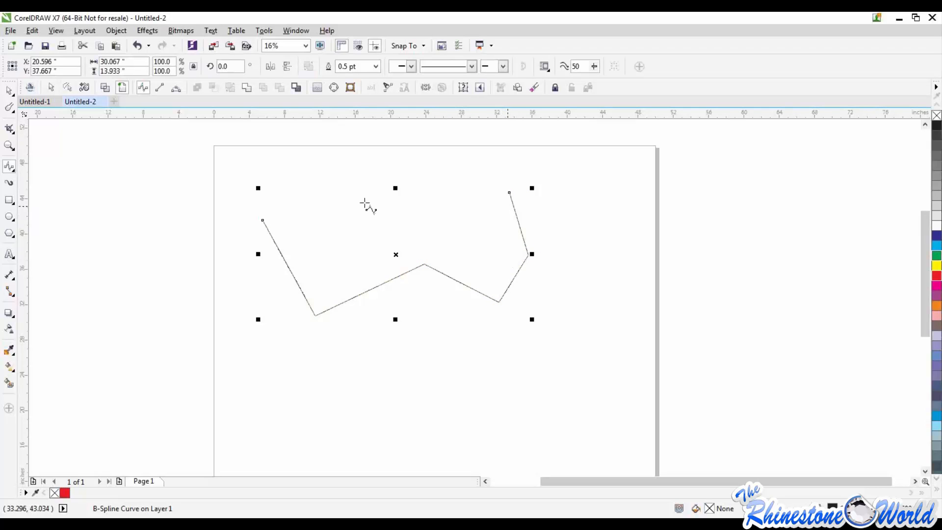
Reshape the B-Spline by moving its four inner control points, making it about 30.9 by 18.5 inches
{"action": "left_click", "coordinate": [10, 90]}
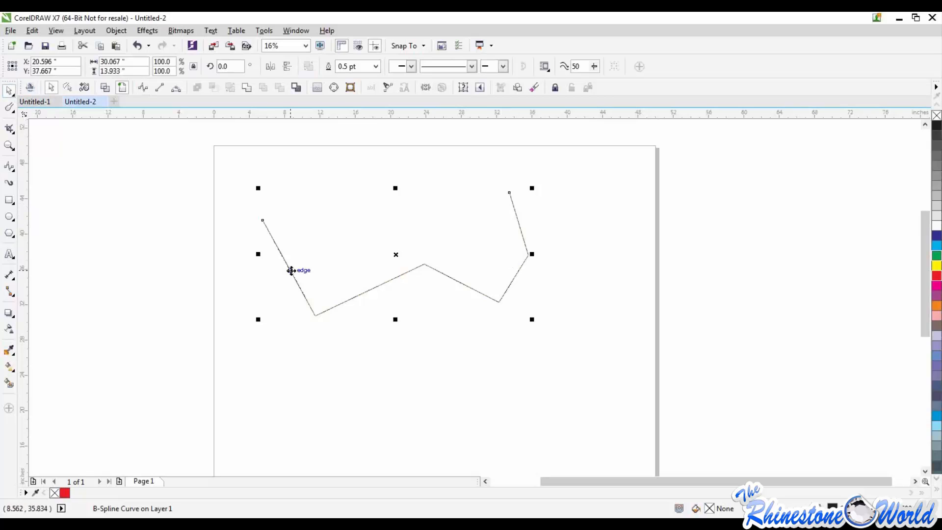
{"action": "double_click", "coordinate": [291, 270]}
{"action": "mouse_move", "coordinate": [314, 316]}
{"action": "left_mouse_down"}
{"action": "mouse_move", "coordinate": [303, 362]}
{"action": "mouse_move", "coordinate": [321, 171]}
{"action": "mouse_move", "coordinate": [321, 180]}
{"action": "left_mouse_up"}
{"action": "mouse_move", "coordinate": [422, 267]}
{"action": "left_mouse_down"}
{"action": "mouse_move", "coordinate": [384, 267]}
{"action": "mouse_move", "coordinate": [413, 266]}
{"action": "mouse_move", "coordinate": [374, 311]}
{"action": "left_mouse_up"}
{"action": "left_click_drag", "start_coordinate": [498, 301], "coordinate": [536, 342]}
{"action": "left_click_drag", "start_coordinate": [524, 250], "coordinate": [455, 244]}
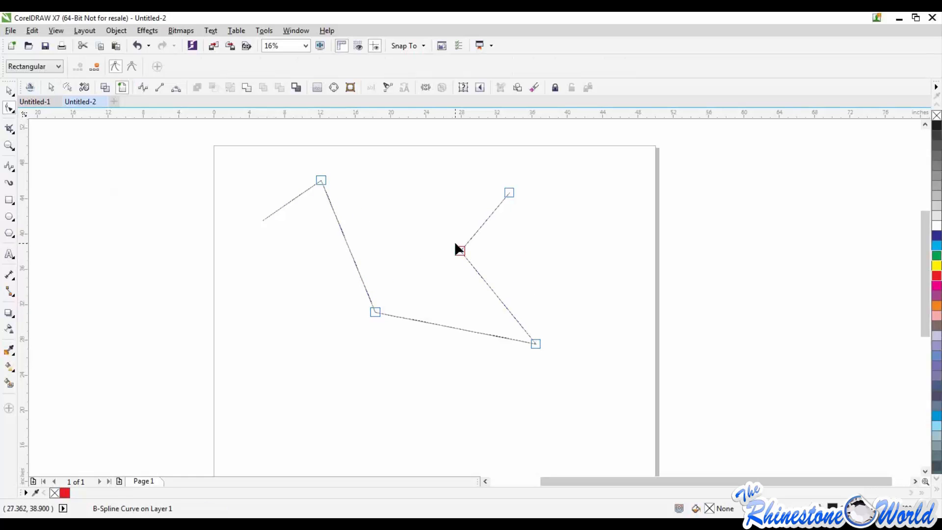
Select the reshaped B-Spline with the Pick tool and delete it
{"action": "left_click", "coordinate": [9, 90]}
{"action": "left_click", "coordinate": [297, 186]}
{"action": "left_click_drag", "start_coordinate": [243, 164], "coordinate": [622, 374]}
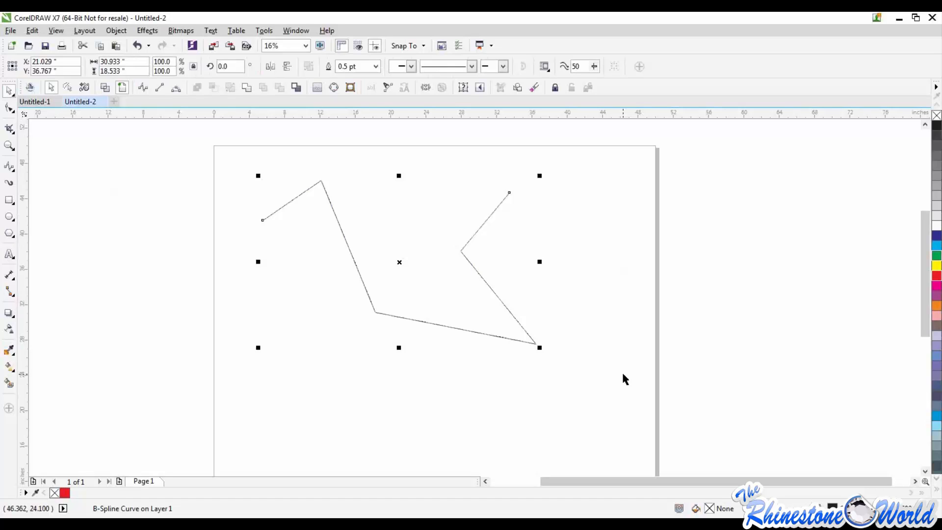
{"action": "key", "text": "Delete"}
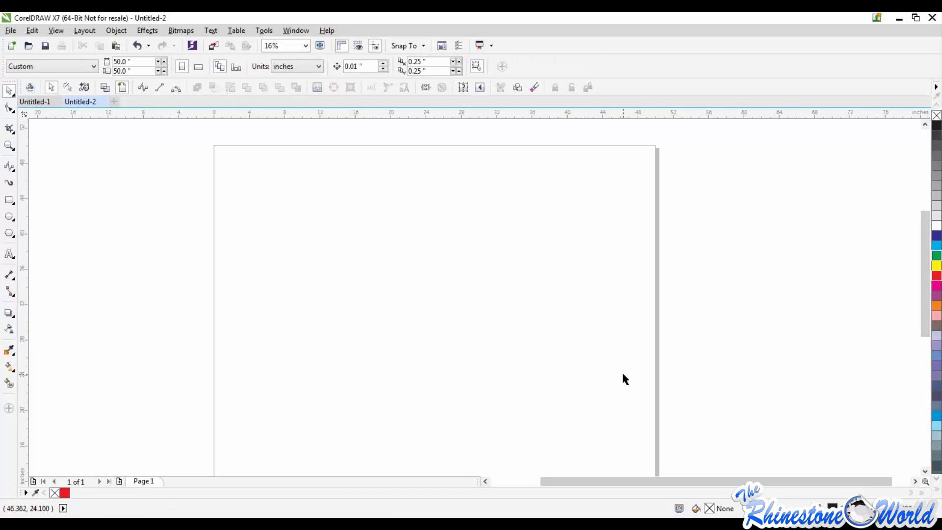
Draw a nearly flat 3-Point Curve about 25.7 inches long and an arch about 7.4 by 5.9 inches beneath it
{"action": "left_click", "coordinate": [11, 169]}
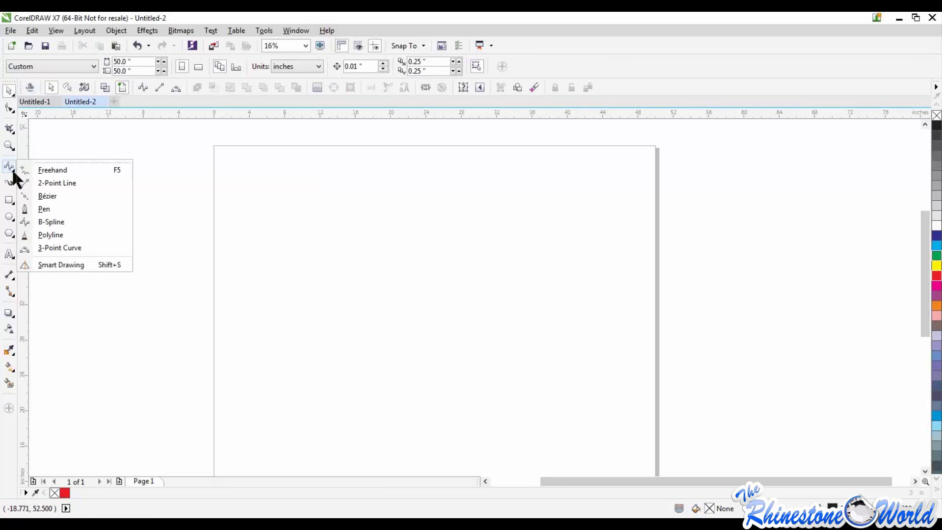
{"action": "left_click", "coordinate": [54, 248]}
{"action": "left_click_drag", "start_coordinate": [247, 255], "coordinate": [478, 259]}
{"action": "left_click", "coordinate": [470, 238]}
{"action": "mouse_move", "coordinate": [360, 256]}
{"action": "left_mouse_down"}
{"action": "mouse_move", "coordinate": [362, 227]}
{"action": "mouse_move", "coordinate": [361, 258]}
{"action": "left_mouse_up"}
{"action": "left_click_drag", "start_coordinate": [349, 313], "coordinate": [415, 317]}
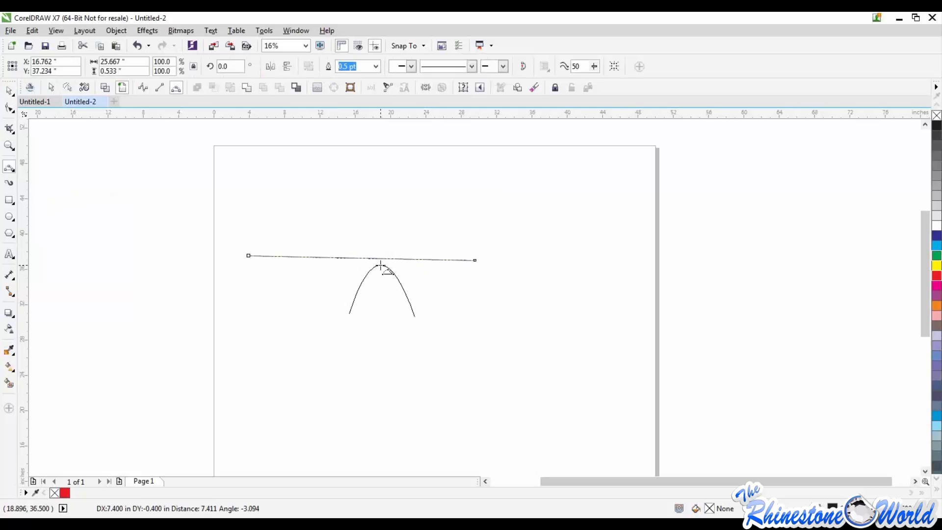
{"action": "left_click", "coordinate": [380, 265]}
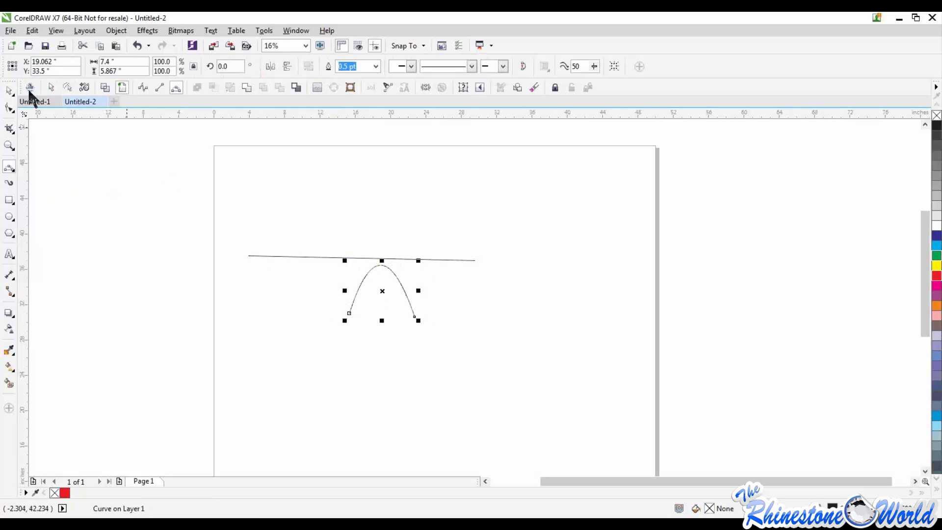
Select both 3-Point Curves with the Pick tool and delete them
{"action": "left_click", "coordinate": [10, 92]}
{"action": "left_click_drag", "start_coordinate": [225, 204], "coordinate": [503, 358]}
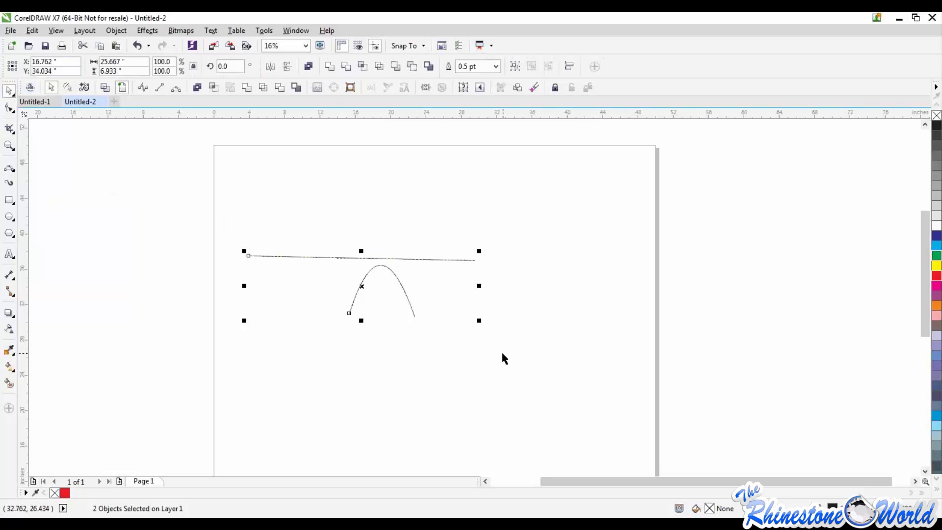
{"action": "key", "text": "Delete"}
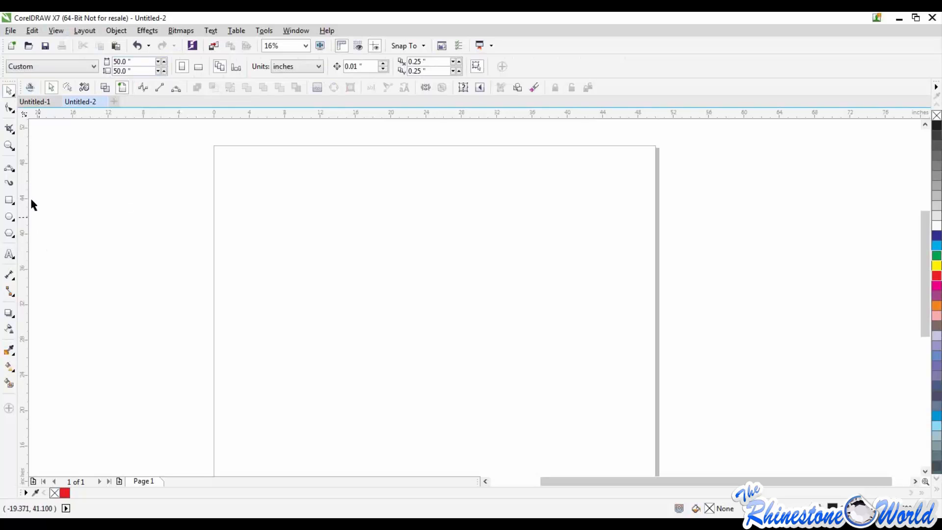
Draw a rectangle about 30.1 by 26.1 inches on the page
{"action": "left_click", "coordinate": [11, 201]}
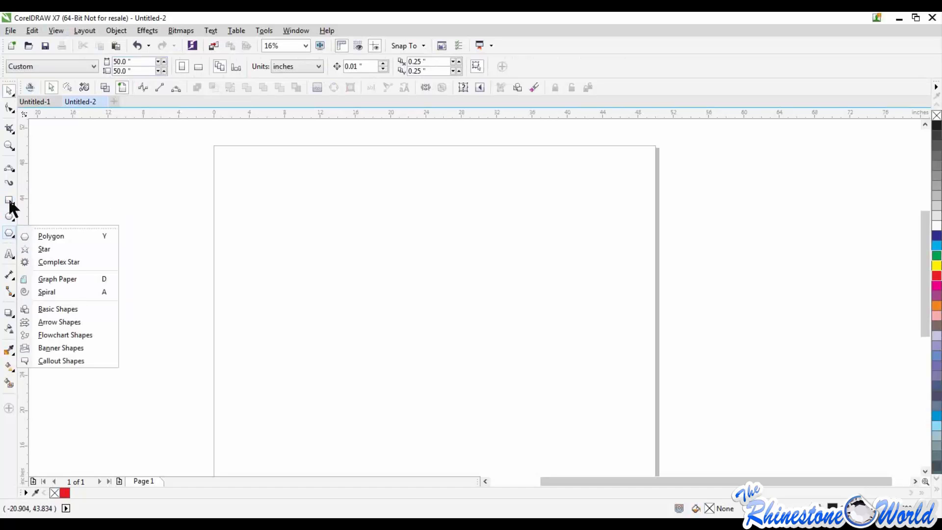
{"action": "left_click", "coordinate": [37, 203]}
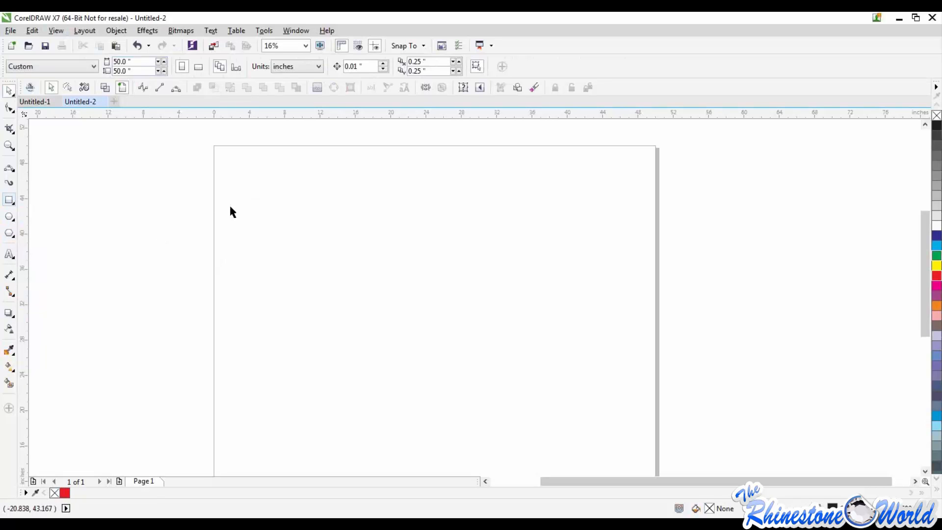
{"action": "left_click_drag", "start_coordinate": [254, 199], "coordinate": [509, 339]}
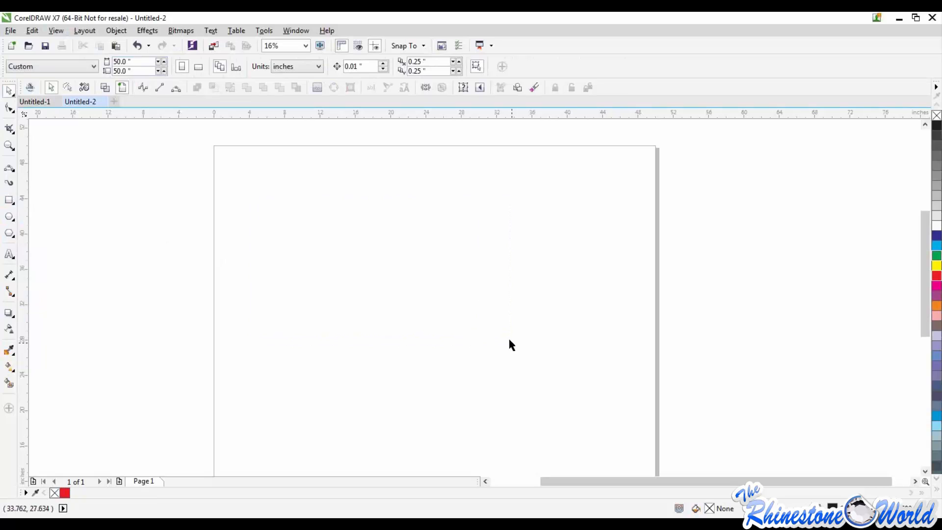
{"action": "left_click", "coordinate": [13, 201]}
{"action": "left_click", "coordinate": [45, 202]}
{"action": "left_click_drag", "start_coordinate": [264, 210], "coordinate": [530, 440]}
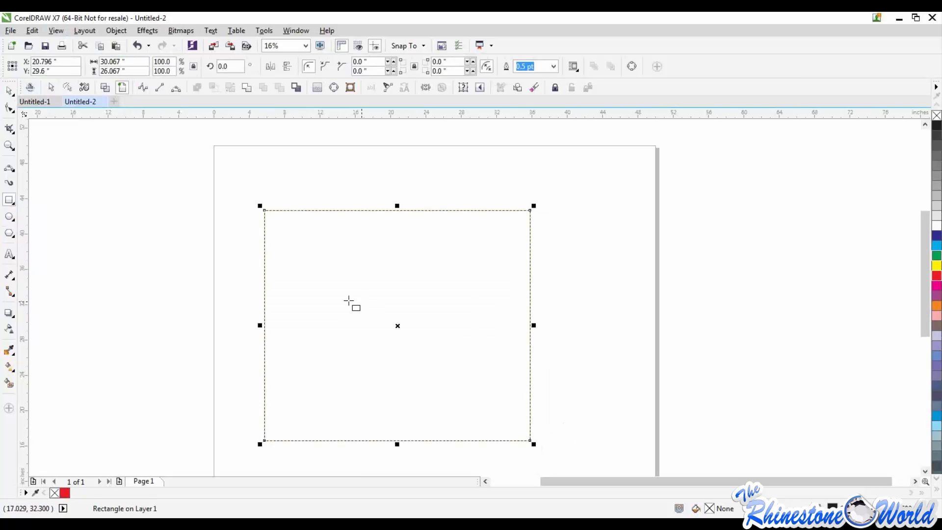
Round all the rectangle's corners with the Shape tool to about 3.3 inches, enlarge them to 5.8, and reduce them to about 3.07
{"action": "left_click", "coordinate": [10, 91]}
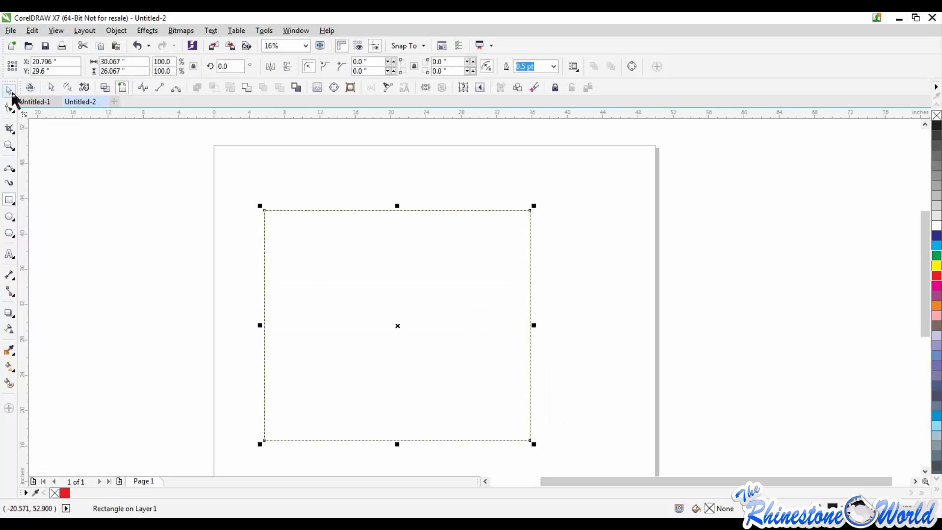
{"action": "left_click", "coordinate": [160, 210]}
{"action": "left_click", "coordinate": [265, 230]}
{"action": "left_click", "coordinate": [9, 106]}
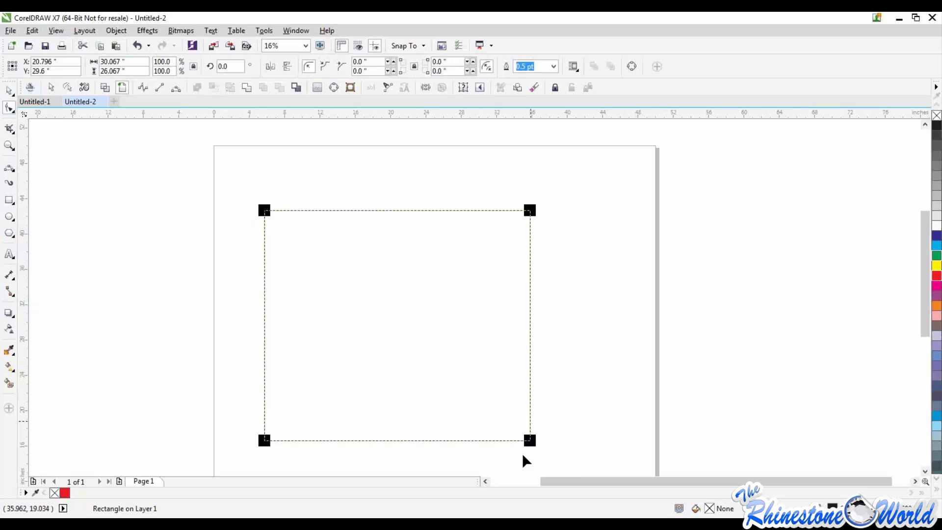
{"action": "left_click_drag", "start_coordinate": [532, 212], "coordinate": [518, 239]}
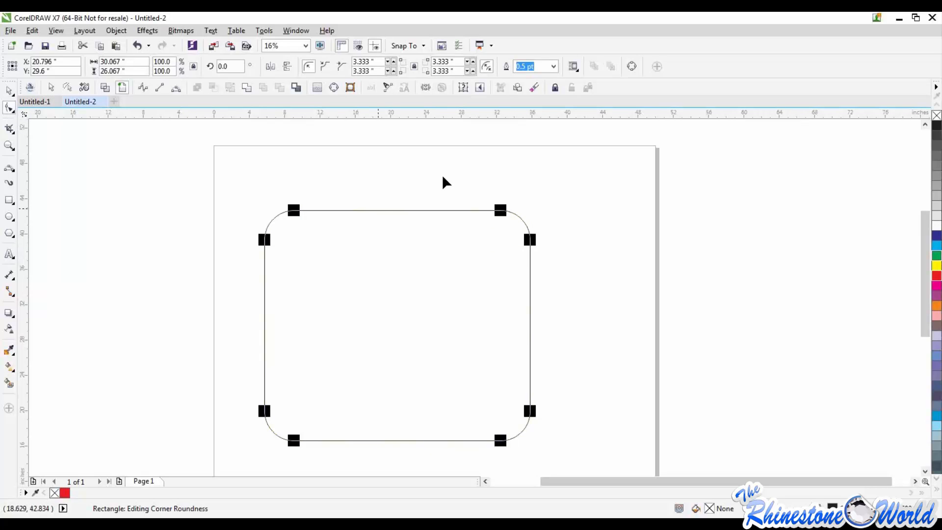
{"action": "left_click_drag", "start_coordinate": [500, 211], "coordinate": [478, 218]}
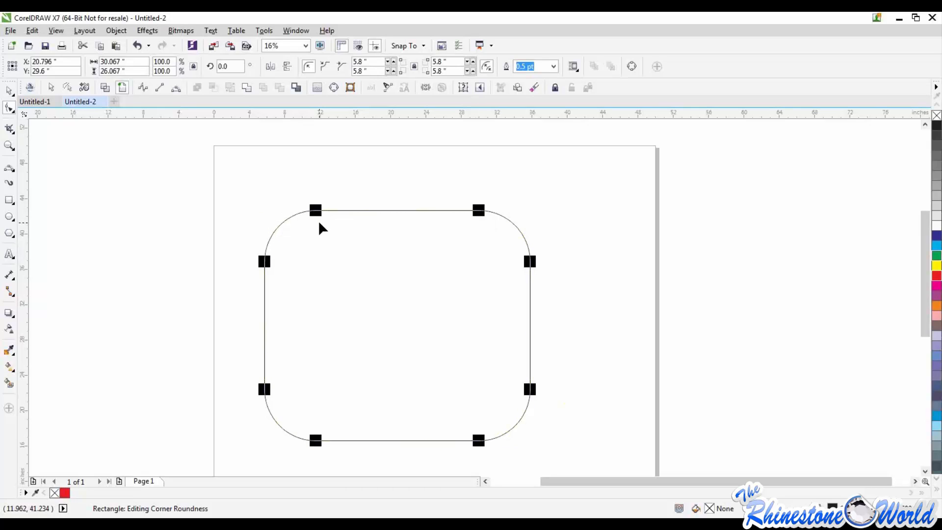
{"action": "scroll", "coordinate": [346, 223], "scroll_direction": "down", "scroll_amount": 1}
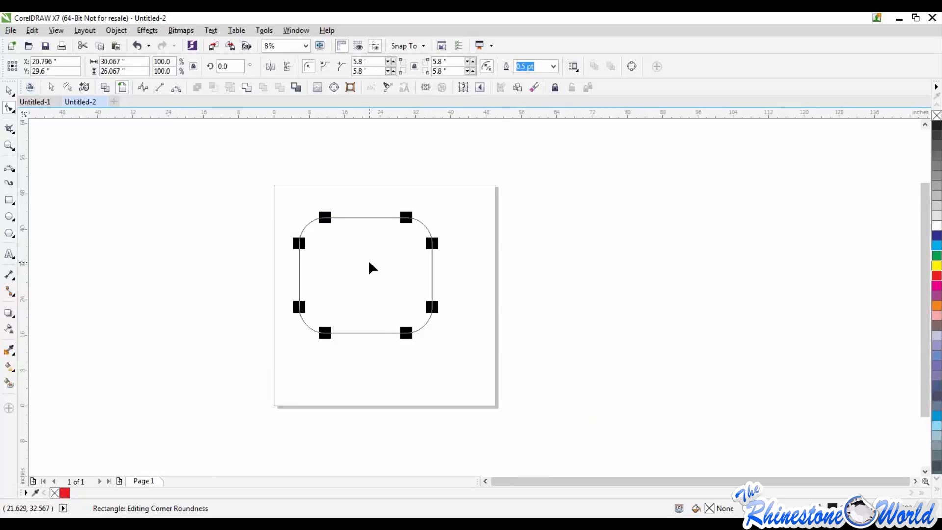
{"action": "mouse_move", "coordinate": [330, 218]}
{"action": "left_mouse_down"}
{"action": "mouse_move", "coordinate": [361, 222]}
{"action": "mouse_move", "coordinate": [326, 230]}
{"action": "mouse_move", "coordinate": [313, 220]}
{"action": "left_mouse_up"}
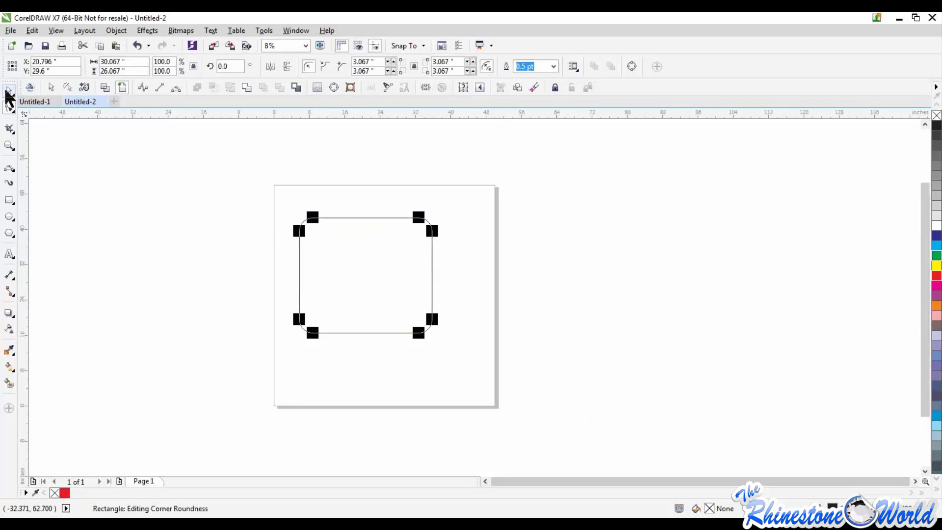
Select the rounded rectangle with the Pick tool and delete it
{"action": "key", "text": "space"}
{"action": "left_click_drag", "start_coordinate": [201, 207], "coordinate": [494, 391]}
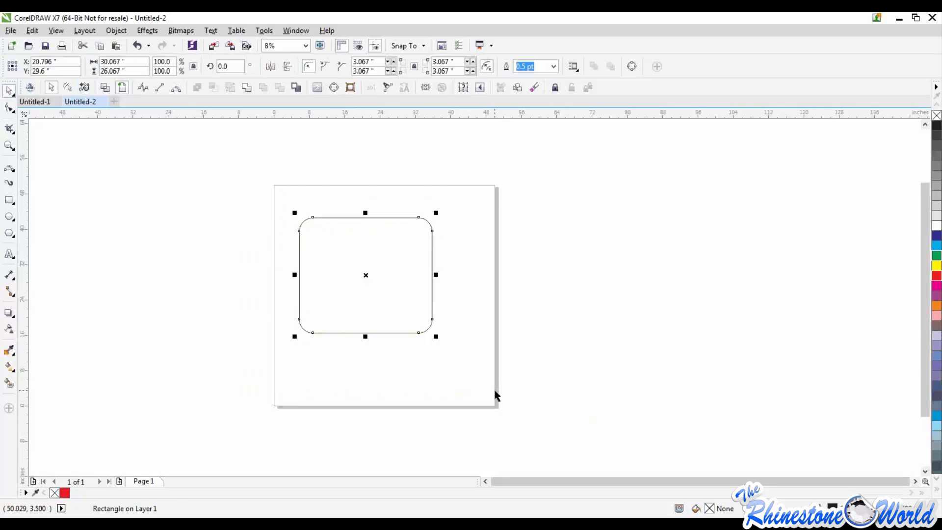
{"action": "key", "text": "Delete"}
Draw an ellipse about 28.9 by 24.1 inches, make it a full ellipse, and convert it to an arc from 0 to 270 degrees
{"action": "left_click", "coordinate": [14, 222]}
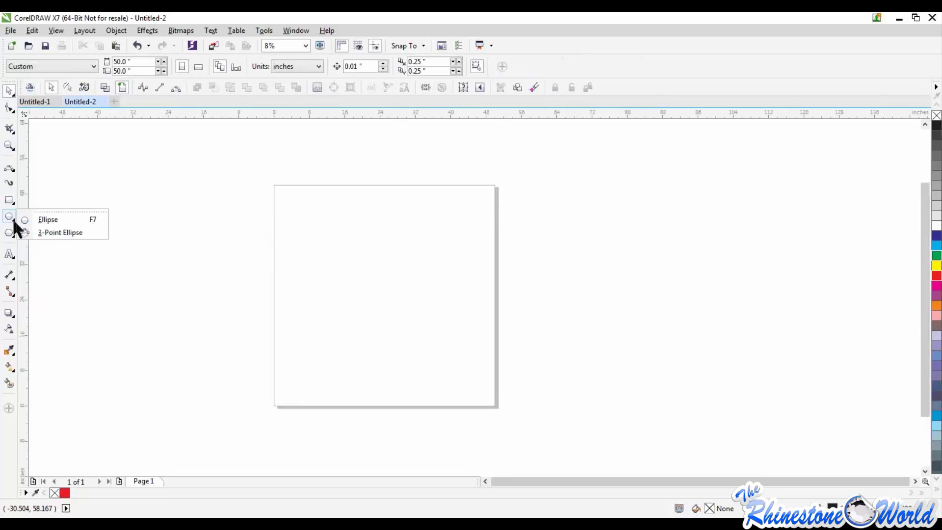
{"action": "left_click", "coordinate": [45, 221]}
{"action": "left_click_drag", "start_coordinate": [308, 226], "coordinate": [437, 332]}
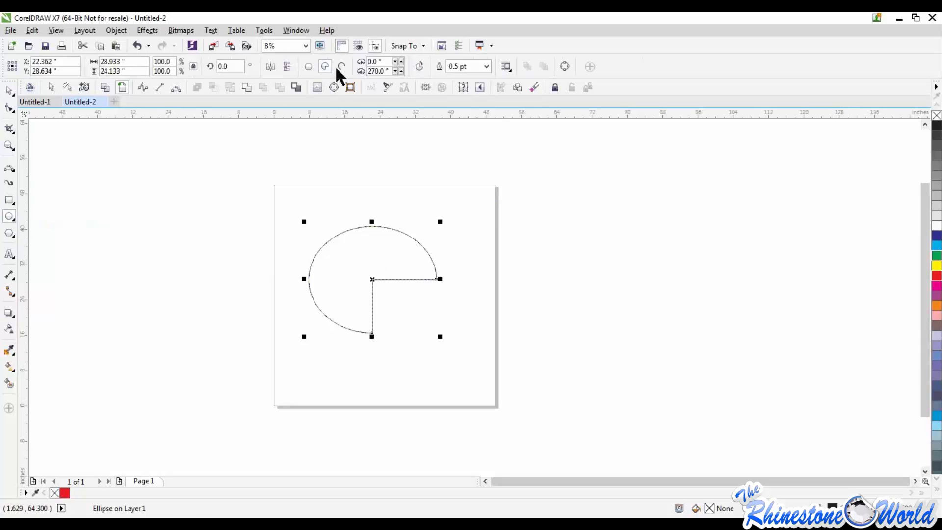
{"action": "left_click", "coordinate": [307, 67]}
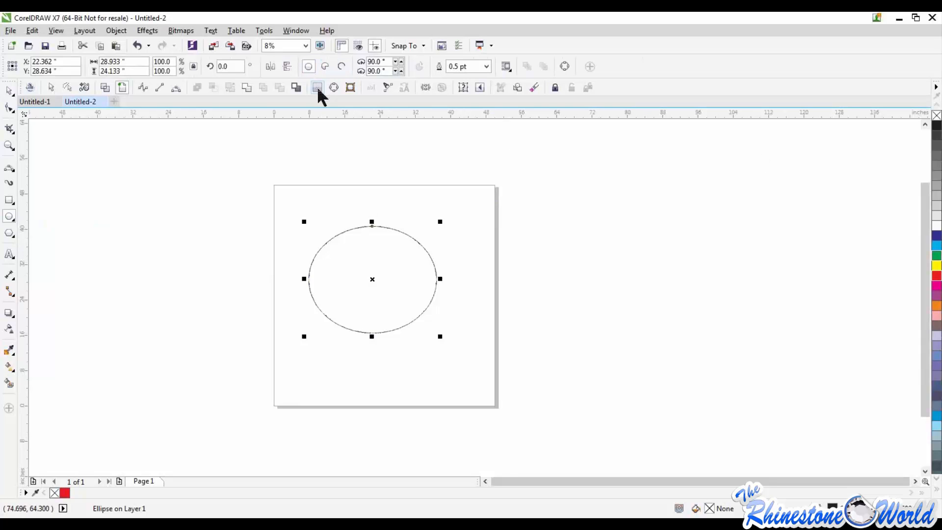
{"action": "left_click", "coordinate": [342, 67]}
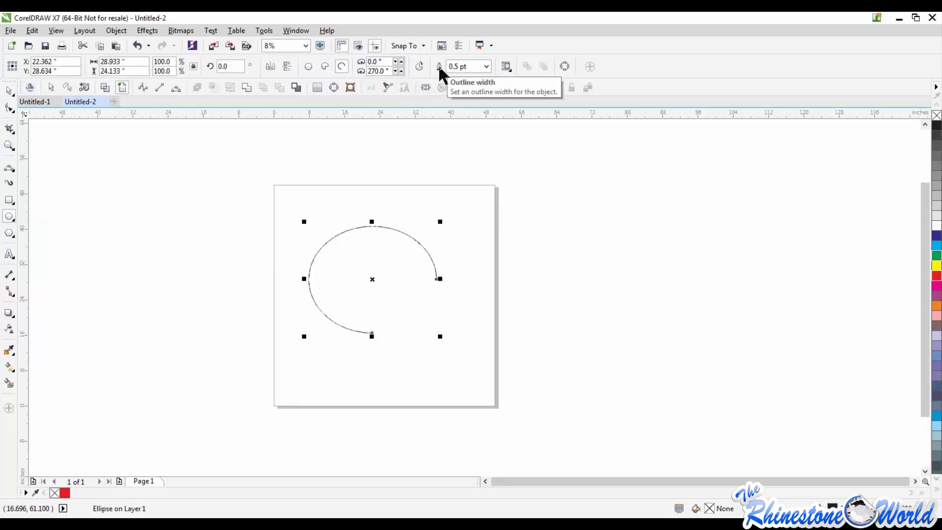
Set the arc's outline width to 1.5 pt, and delete the arc from the page with the Pick tool
{"action": "left_click", "coordinate": [485, 66]}
{"action": "left_click", "coordinate": [461, 123]}
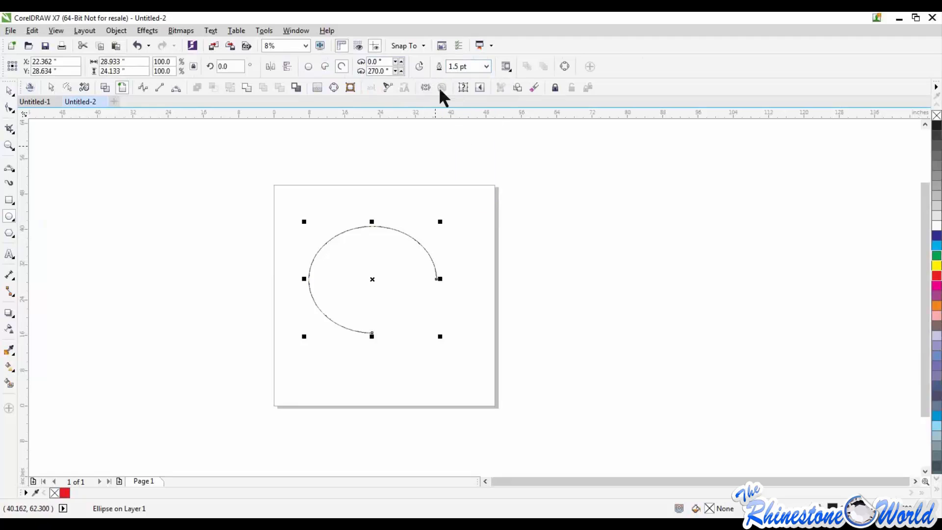
{"action": "left_click", "coordinate": [12, 91]}
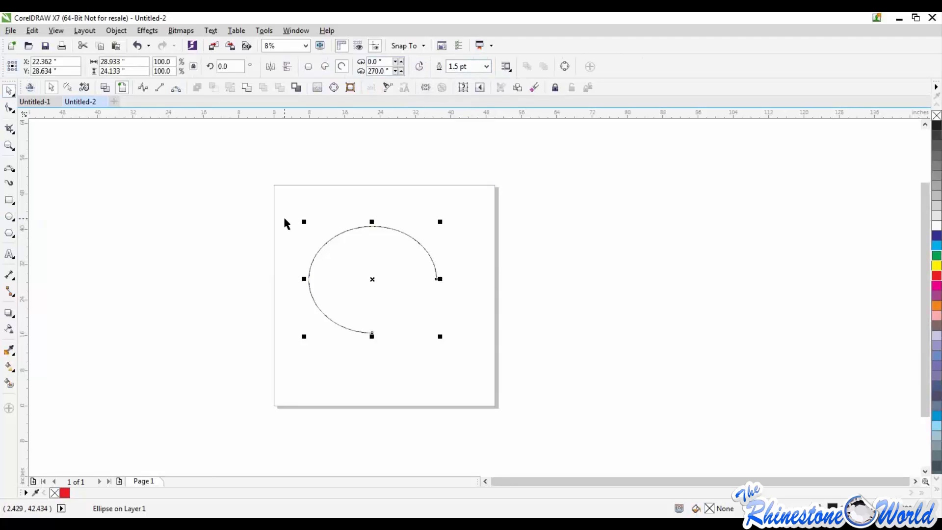
{"action": "left_click_drag", "start_coordinate": [277, 206], "coordinate": [476, 377]}
{"action": "key", "text": "Delete"}
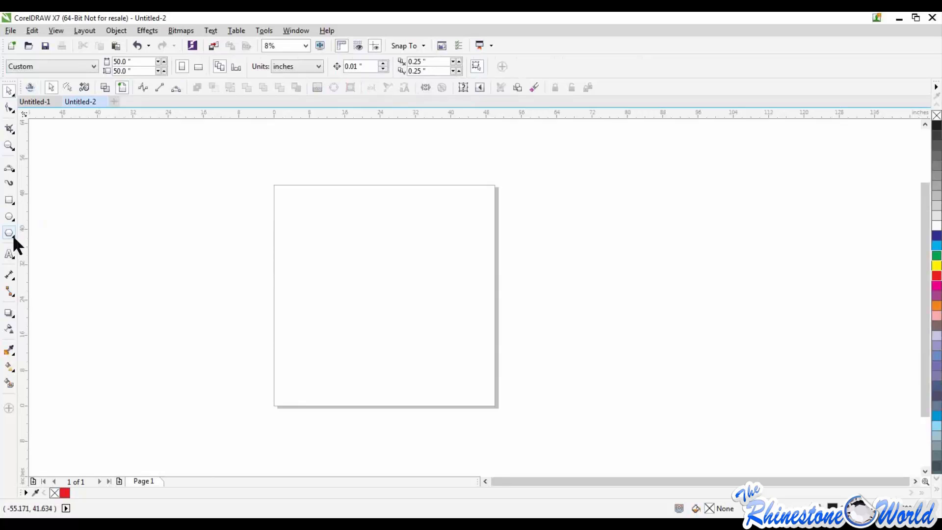
Draw a five-pointed star about 42.4 by 34 inches with the Star tool and move it onto the middle of the page
{"action": "left_click", "coordinate": [14, 238]}
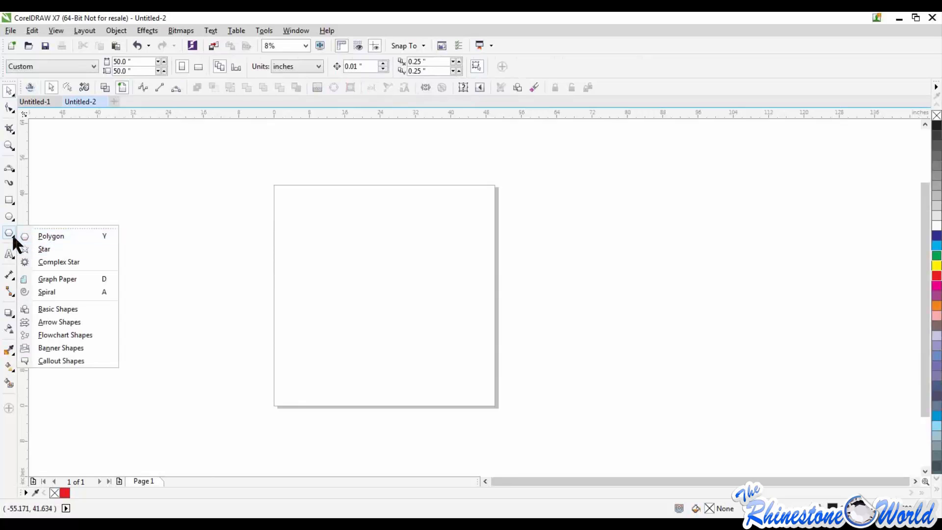
{"action": "left_click", "coordinate": [42, 247]}
{"action": "left_click_drag", "start_coordinate": [321, 226], "coordinate": [517, 380]}
{"action": "left_click_drag", "start_coordinate": [417, 302], "coordinate": [375, 275]}
{"action": "left_click", "coordinate": [11, 92]}
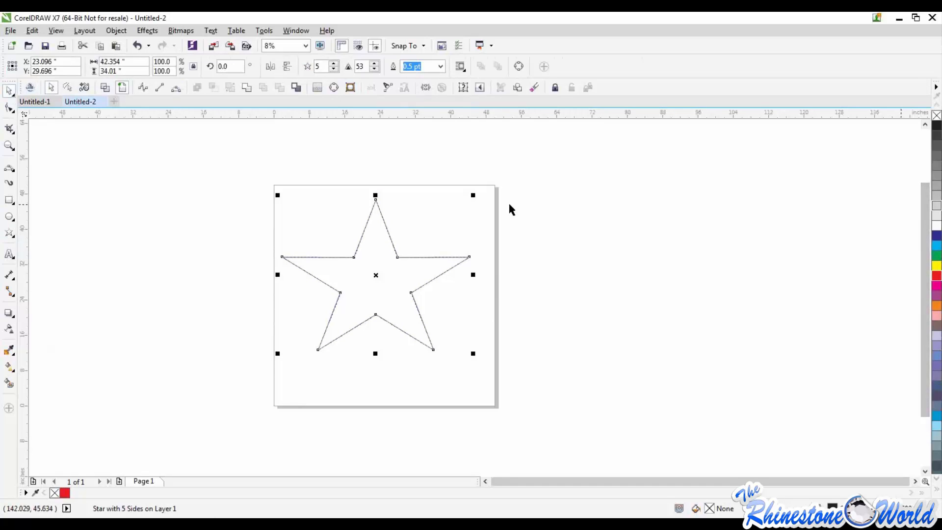
Try yellow, red, magenta and purple fills on the star, and settle on magenta
{"action": "left_click", "coordinate": [937, 266]}
{"action": "left_click", "coordinate": [937, 275]}
{"action": "left_click", "coordinate": [937, 285]}
{"action": "left_click", "coordinate": [937, 296]}
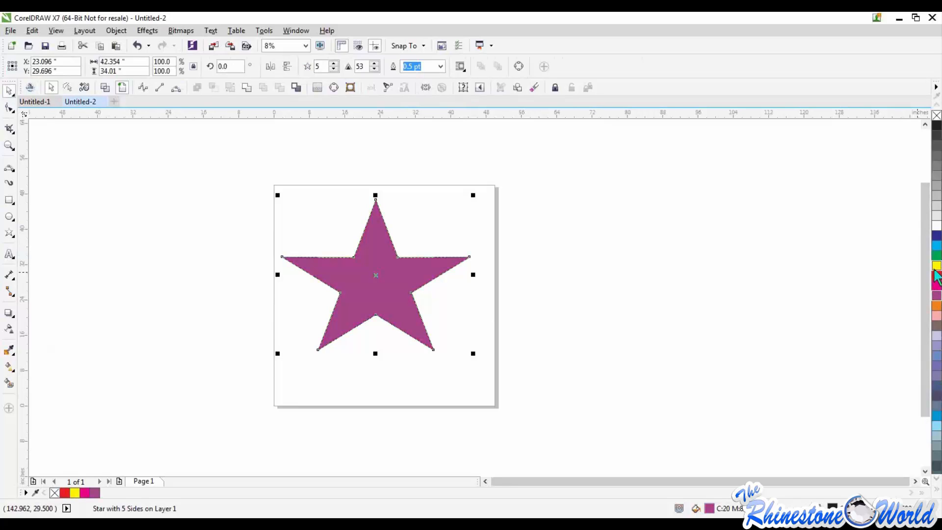
{"action": "left_click", "coordinate": [937, 265]}
{"action": "left_click", "coordinate": [937, 276]}
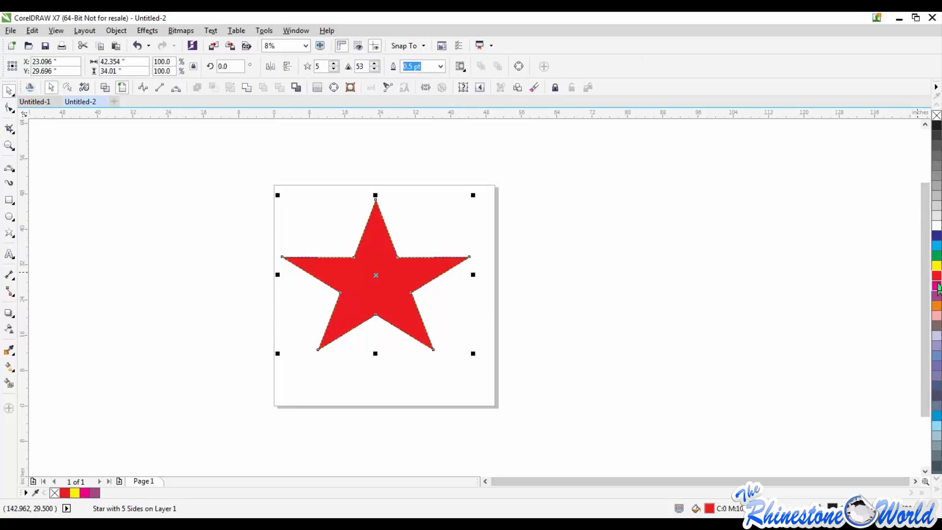
{"action": "left_click", "coordinate": [937, 285]}
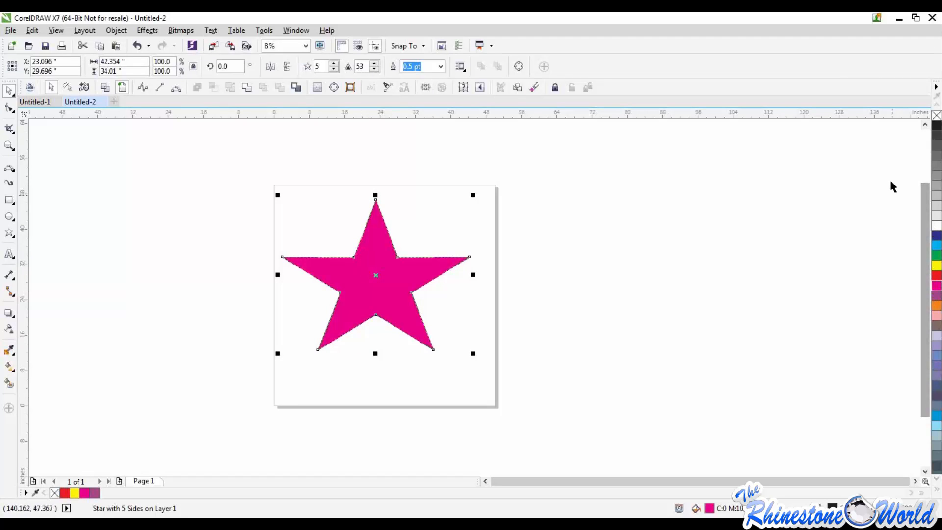
Examine the magenta star's thin black edge, remove its outline, and check the edge again
{"action": "left_click", "coordinate": [422, 249]}
{"action": "scroll", "coordinate": [422, 245], "scroll_direction": "up", "scroll_amount": 1}
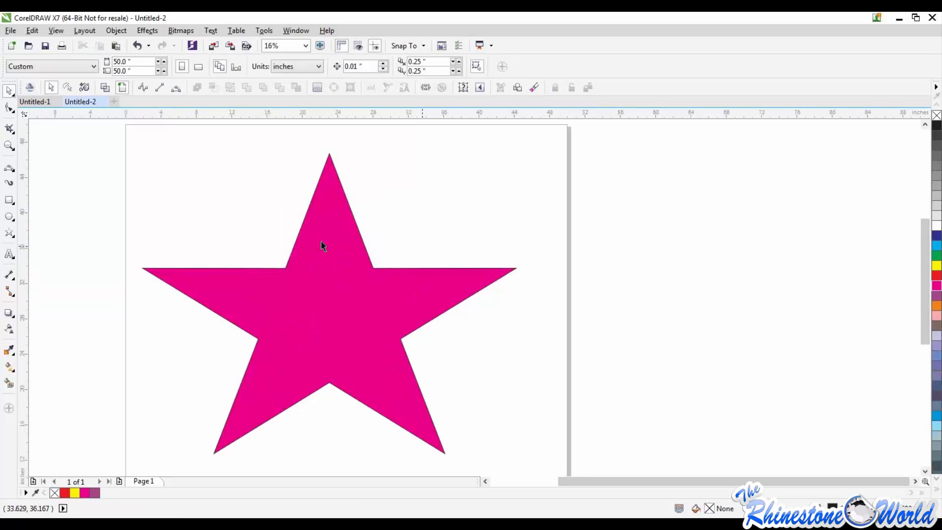
{"action": "scroll", "coordinate": [348, 206], "scroll_direction": "up", "scroll_amount": 5}
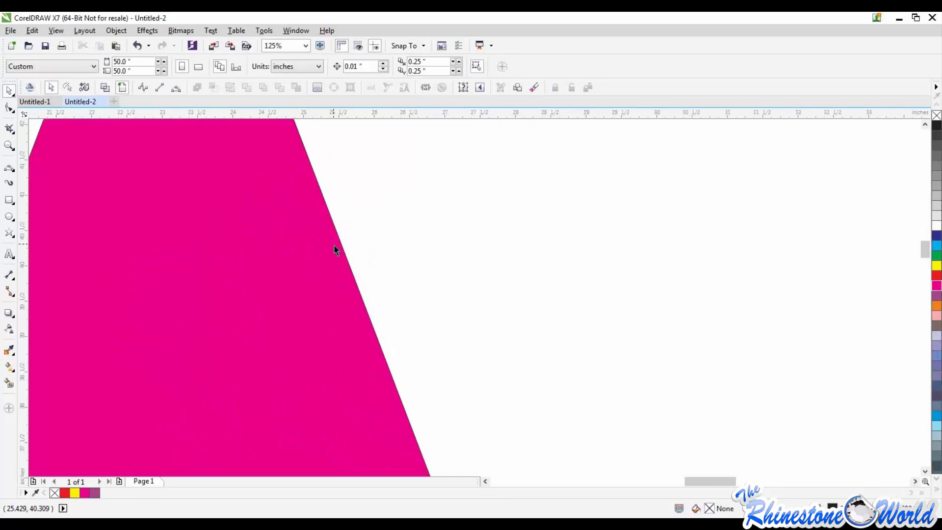
{"action": "scroll", "coordinate": [349, 210], "scroll_direction": "up", "scroll_amount": 1}
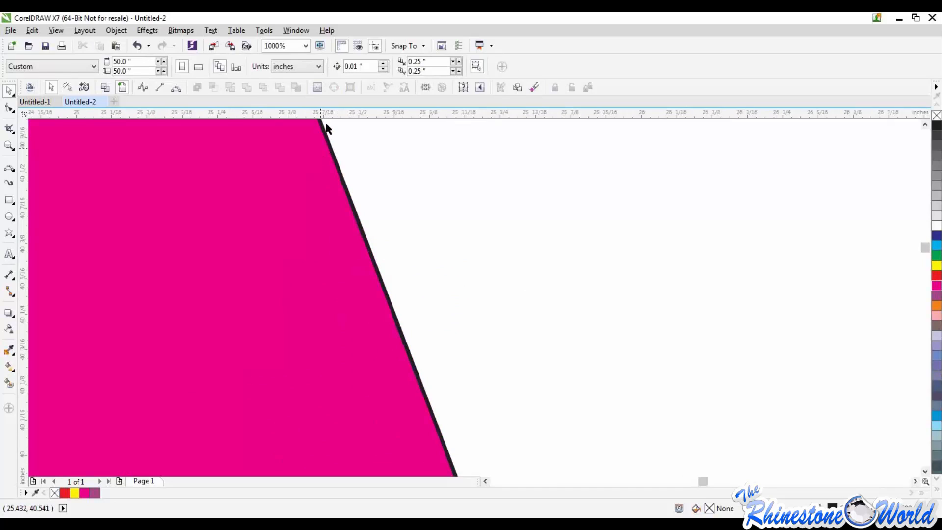
{"action": "scroll", "coordinate": [368, 268], "scroll_direction": "down", "scroll_amount": 8}
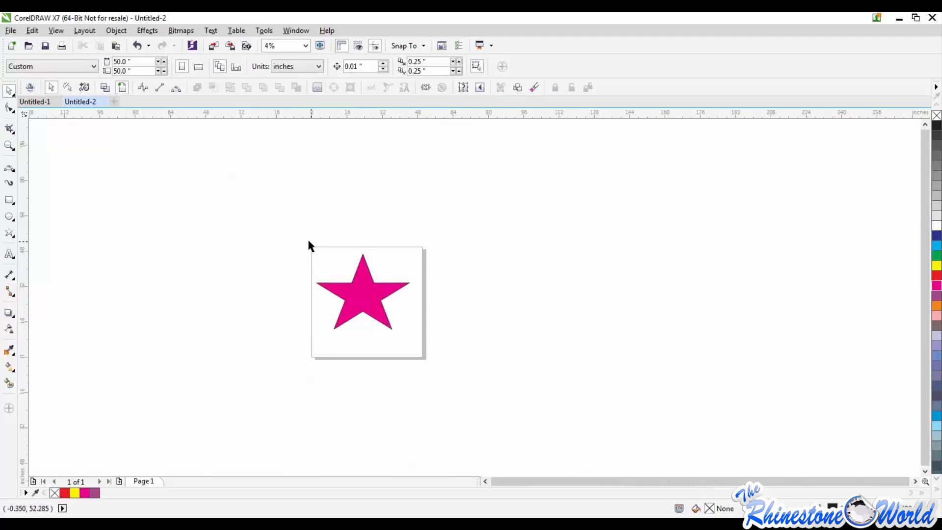
{"action": "scroll", "coordinate": [374, 297], "scroll_direction": "up", "scroll_amount": 3}
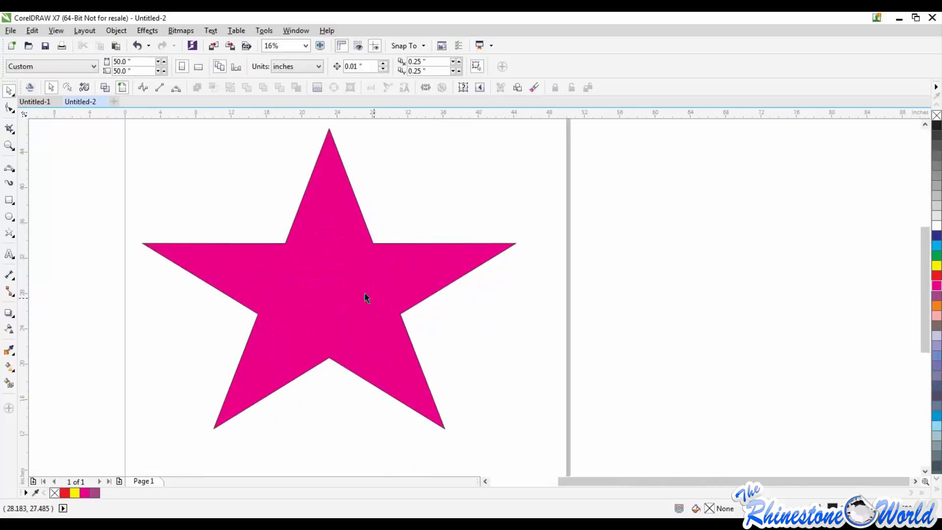
{"action": "left_click", "coordinate": [327, 290]}
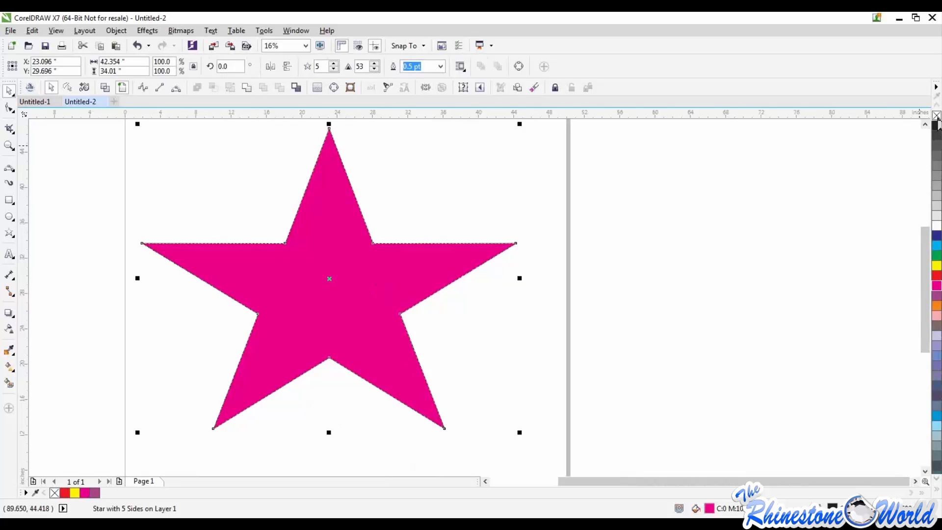
{"action": "right_click", "coordinate": [936, 117]}
{"action": "left_click", "coordinate": [645, 262]}
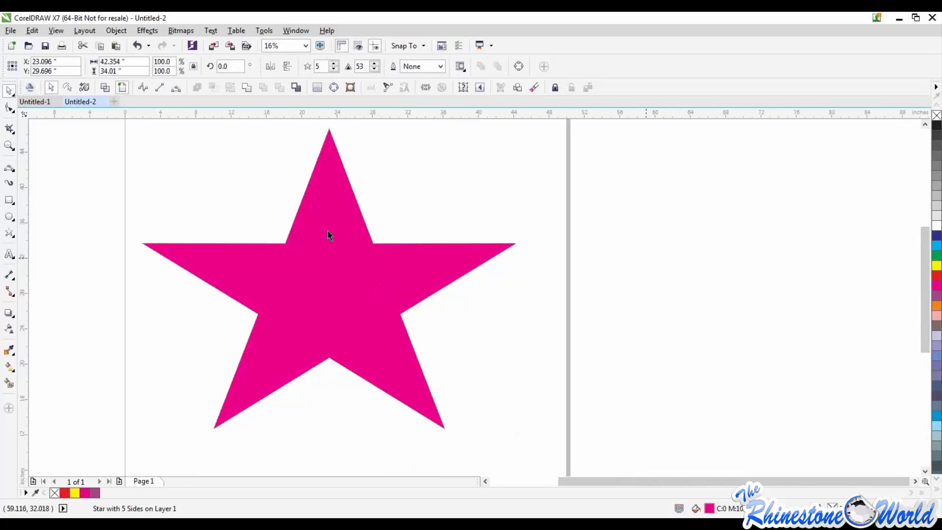
{"action": "scroll", "coordinate": [346, 290], "scroll_direction": "up", "scroll_amount": 5}
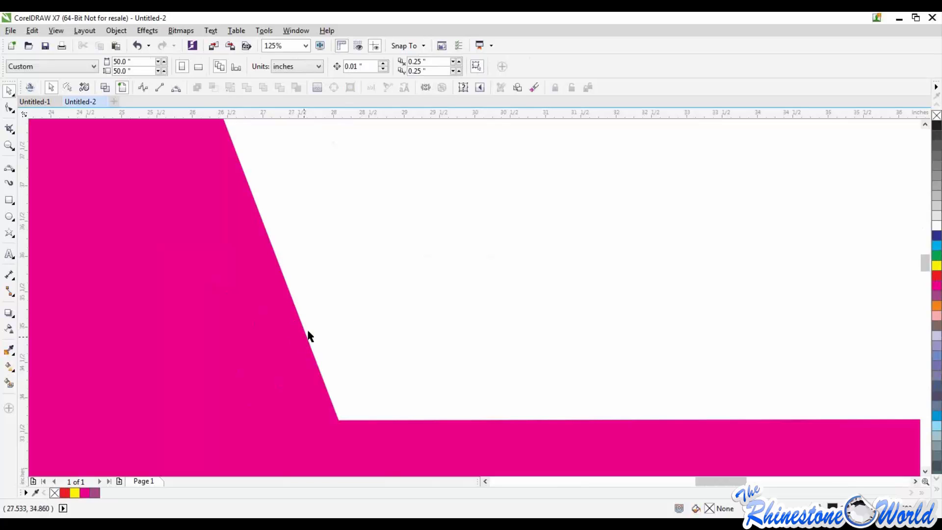
{"action": "scroll", "coordinate": [314, 334], "scroll_direction": "down", "scroll_amount": 5}
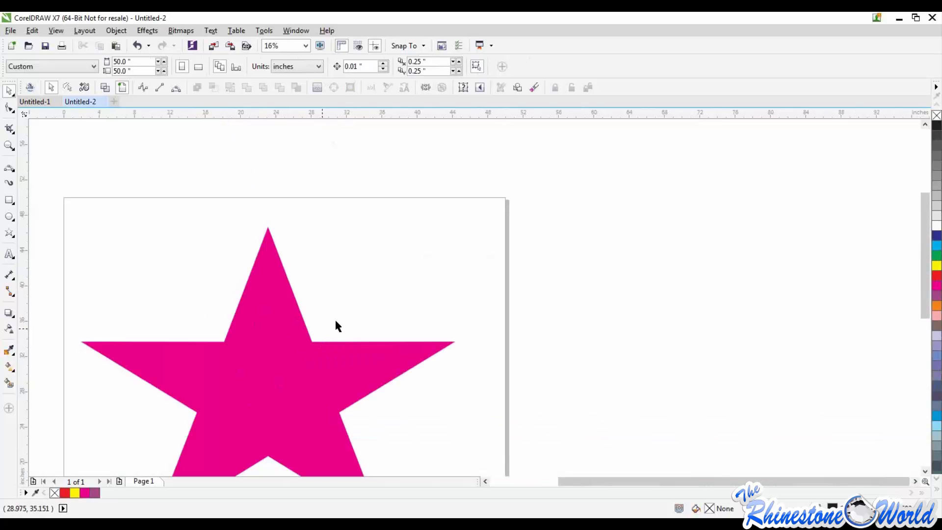
Undo the outline removal, and remove the star's outline again
{"action": "key", "text": "ctrl+z"}
{"action": "left_click", "coordinate": [234, 269]}
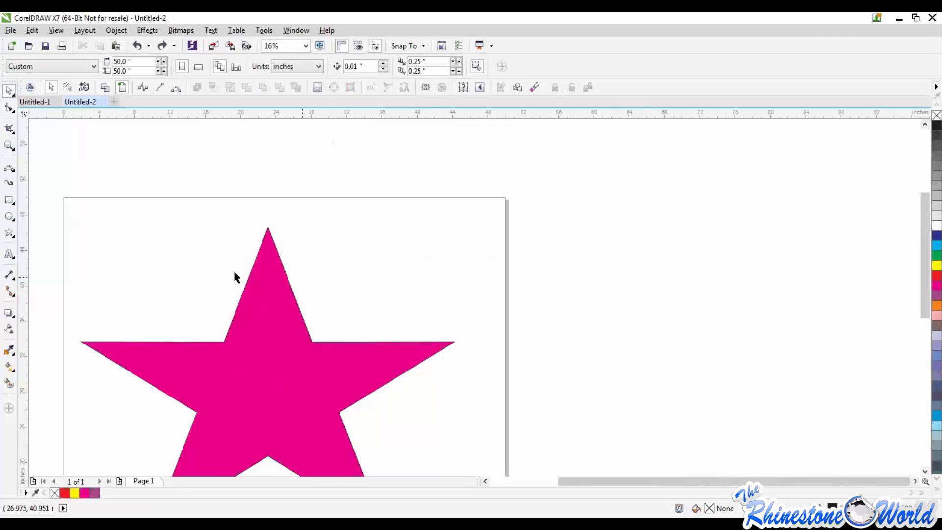
{"action": "scroll", "coordinate": [236, 262], "scroll_direction": "up", "scroll_amount": 5}
{"action": "left_click", "coordinate": [219, 264]}
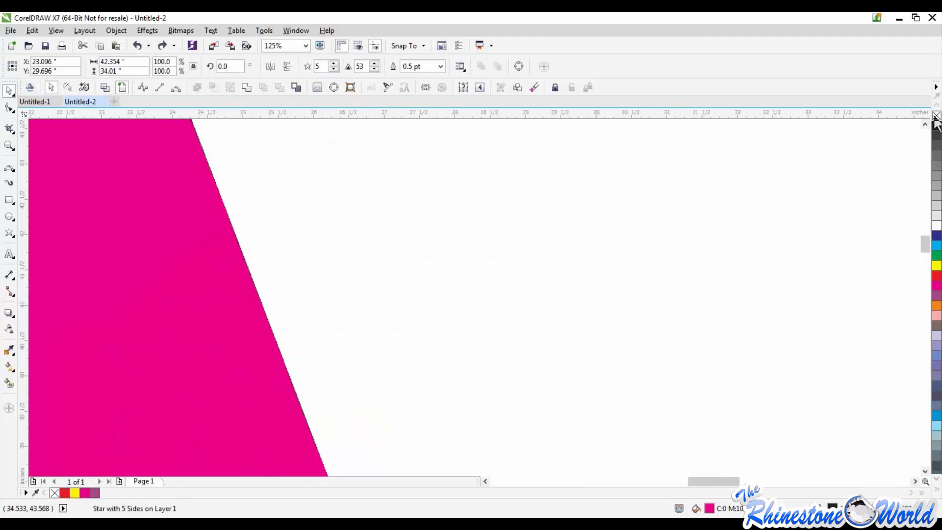
{"action": "left_click", "coordinate": [407, 310]}
{"action": "scroll", "coordinate": [407, 310], "scroll_direction": "down", "scroll_amount": 5}
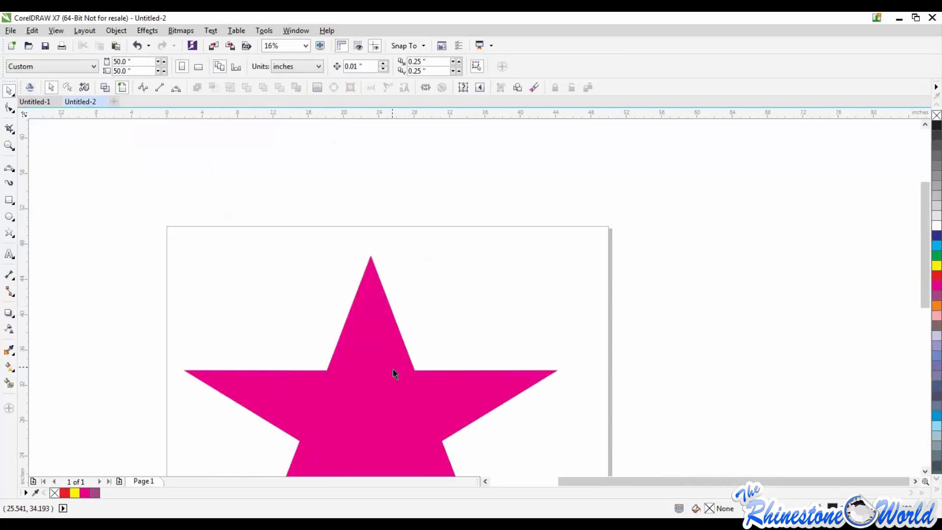
Move the star slightly lower on the page and delete it
{"action": "mouse_move", "coordinate": [393, 368]}
{"action": "left_mouse_down"}
{"action": "mouse_move", "coordinate": [399, 282]}
{"action": "mouse_move", "coordinate": [299, 324]}
{"action": "mouse_move", "coordinate": [568, 319]}
{"action": "mouse_move", "coordinate": [361, 321]}
{"action": "mouse_move", "coordinate": [382, 367]}
{"action": "mouse_move", "coordinate": [382, 354]}
{"action": "left_mouse_up"}
{"action": "scroll", "coordinate": [378, 333], "scroll_direction": "down", "scroll_amount": 3}
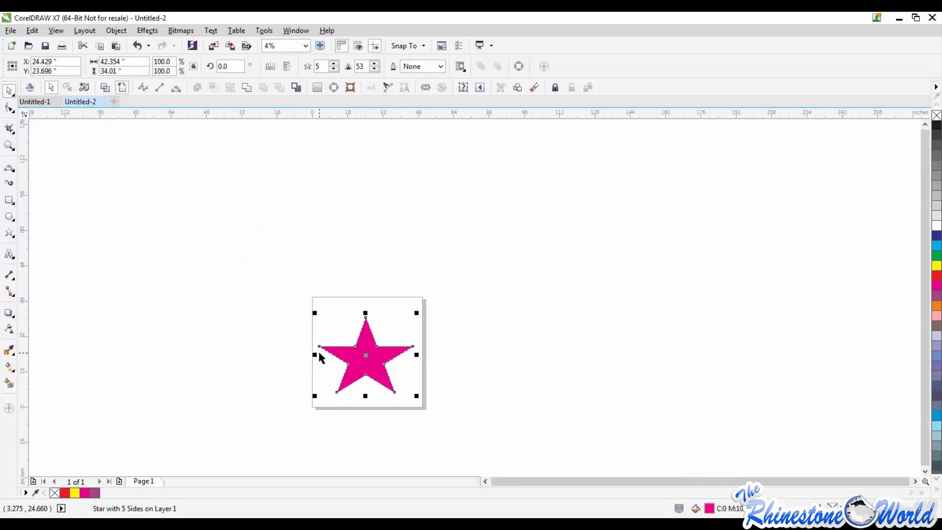
{"action": "key", "text": "Delete"}
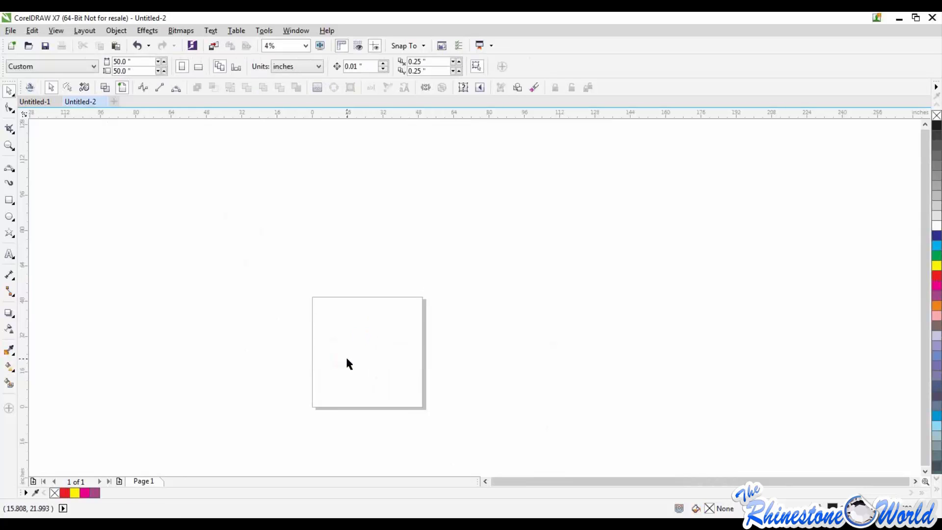
Draw a nine-pointed complex star, scale it to about 23 by 22.8 inches, and move it to the page's upper-left corner
{"action": "left_click", "coordinate": [10, 234]}
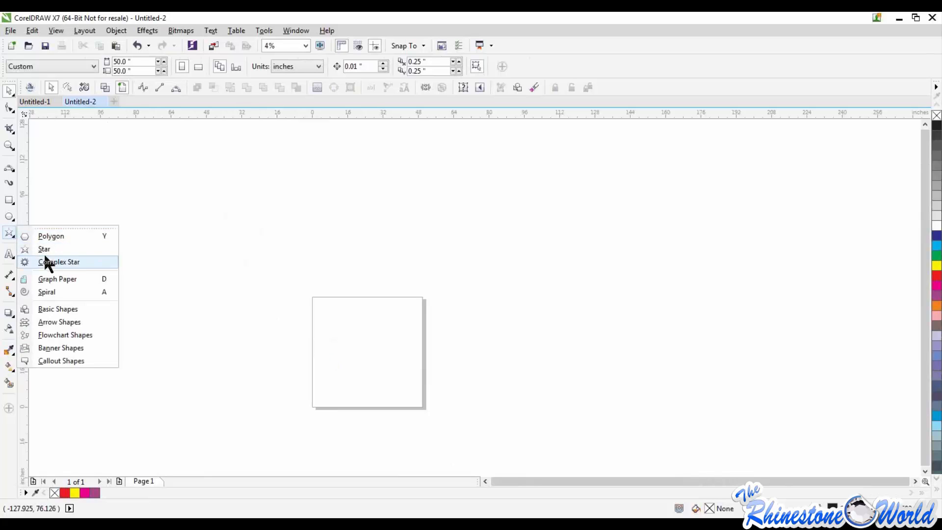
{"action": "left_click", "coordinate": [59, 261]}
{"action": "left_click_drag", "start_coordinate": [332, 317], "coordinate": [412, 395]}
{"action": "scroll", "coordinate": [373, 355], "scroll_direction": "up", "scroll_amount": 3}
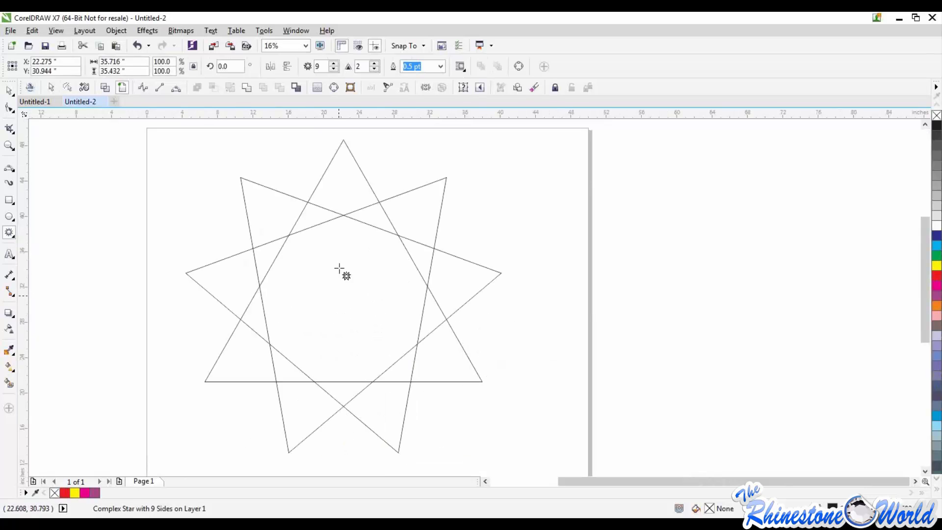
{"action": "scroll", "coordinate": [341, 269], "scroll_direction": "down", "scroll_amount": 1}
{"action": "left_click_drag", "start_coordinate": [419, 206], "coordinate": [363, 261]}
{"action": "left_click_drag", "start_coordinate": [312, 318], "coordinate": [284, 247]}
Draw a four-revolution spiral about 27.9 by 24.4 inches and move it directly below the complex star
{"action": "left_click", "coordinate": [14, 233]}
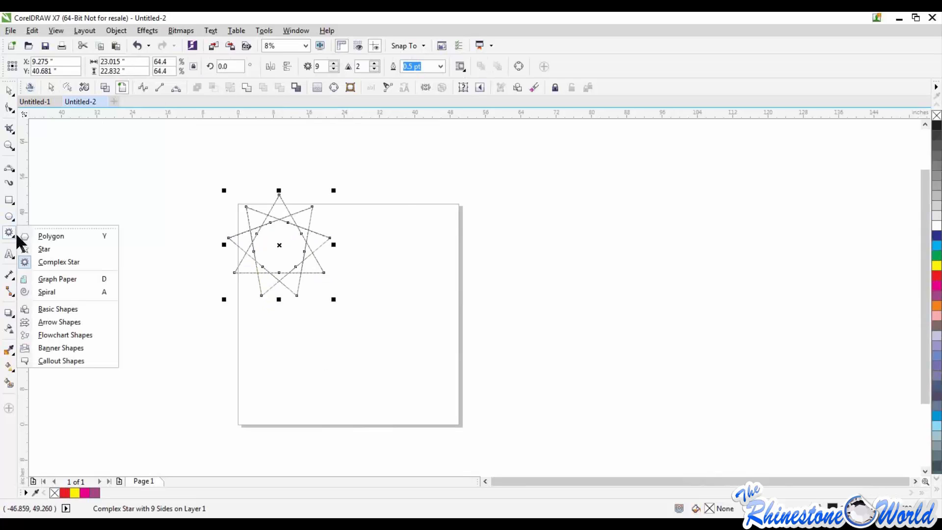
{"action": "left_click", "coordinate": [49, 292]}
{"action": "left_click_drag", "start_coordinate": [280, 347], "coordinate": [405, 456]}
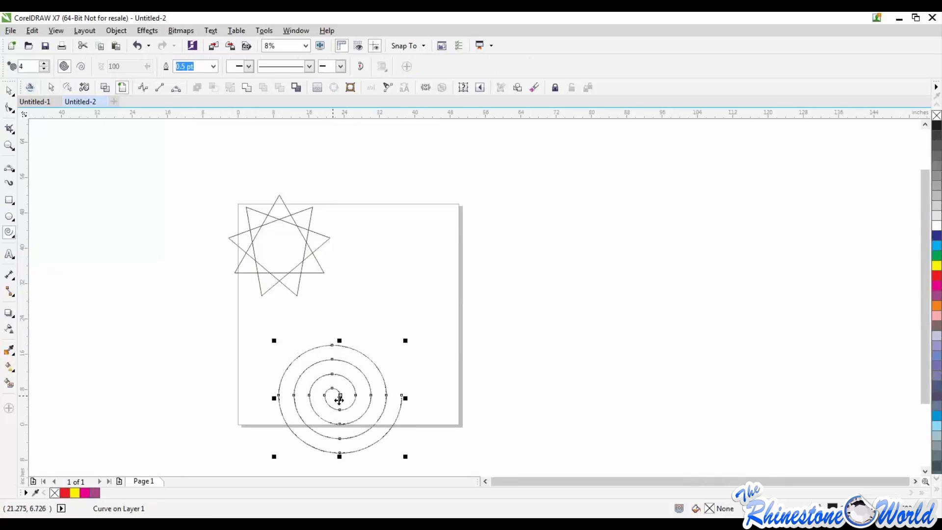
{"action": "left_click_drag", "start_coordinate": [340, 396], "coordinate": [297, 359]}
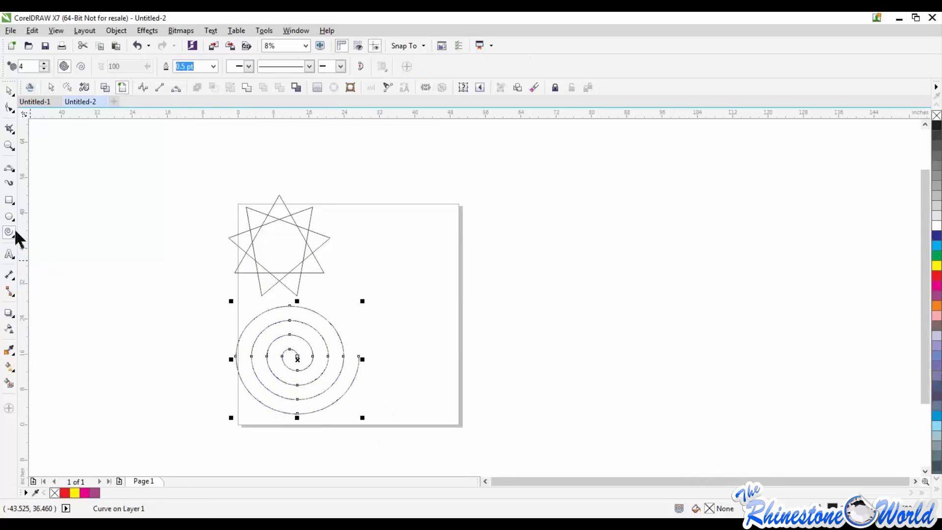
Draw a heart beside the complex star with the Basic Shapes tool and delete it
{"action": "left_click", "coordinate": [12, 234]}
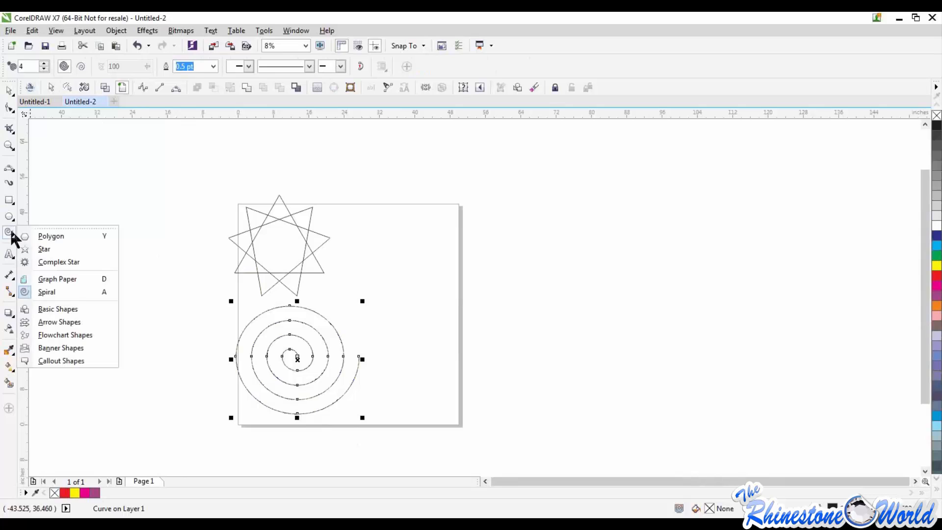
{"action": "left_click", "coordinate": [46, 309]}
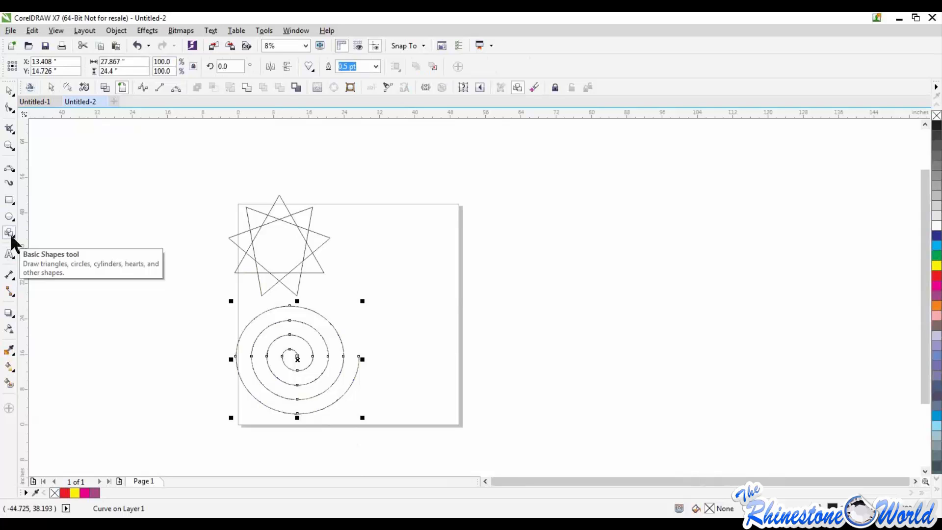
{"action": "left_click_drag", "start_coordinate": [390, 241], "coordinate": [516, 346]}
{"action": "key", "text": "Delete"}
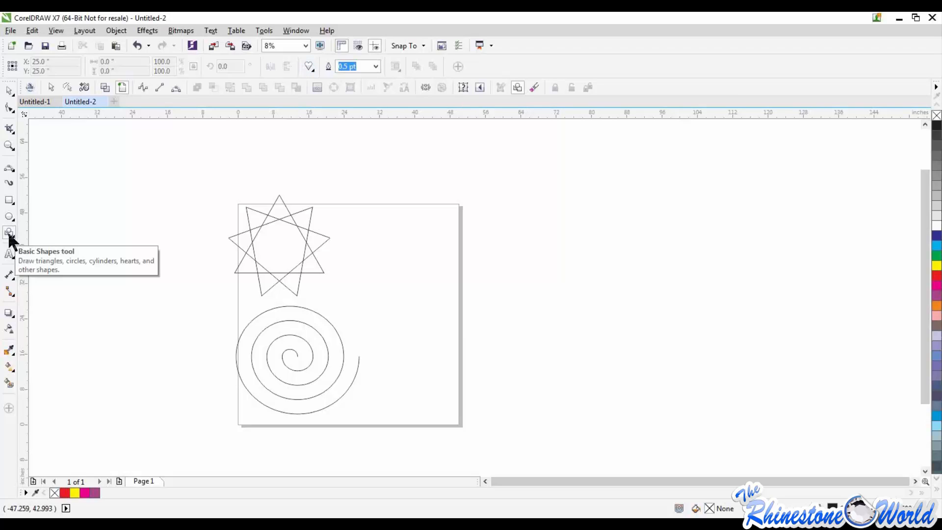
Draw a smiley face with the Basic Shapes tool and scale it to about 20.3 inches wide beside the spiral
{"action": "left_click", "coordinate": [9, 200]}
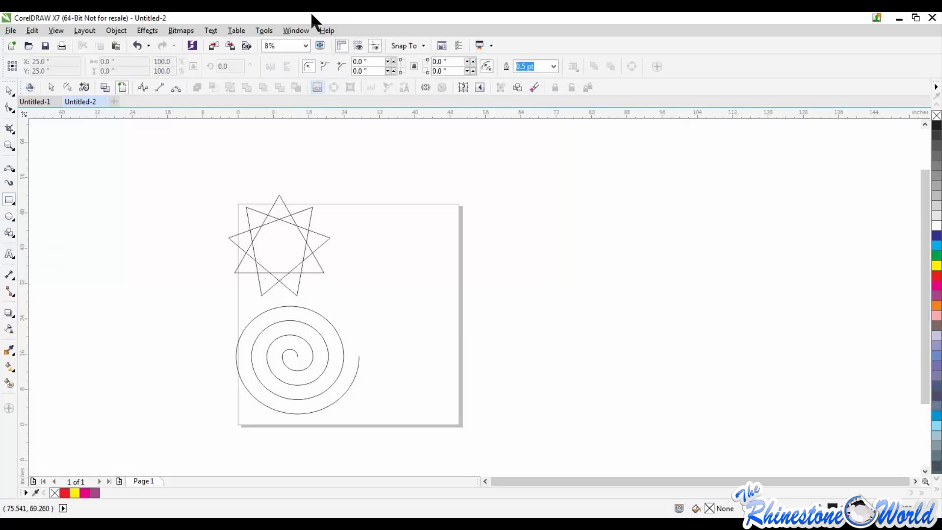
{"action": "left_click", "coordinate": [9, 234]}
{"action": "left_click", "coordinate": [311, 69]}
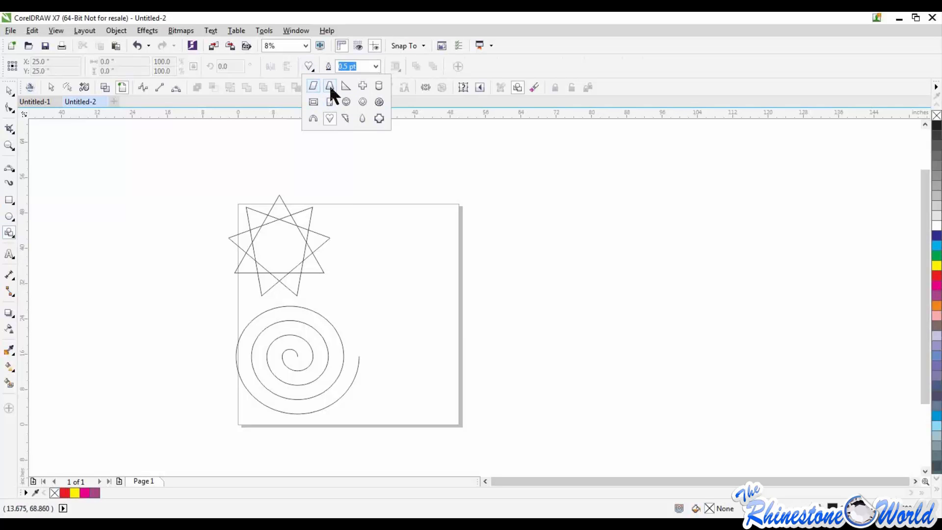
{"action": "left_click", "coordinate": [346, 102]}
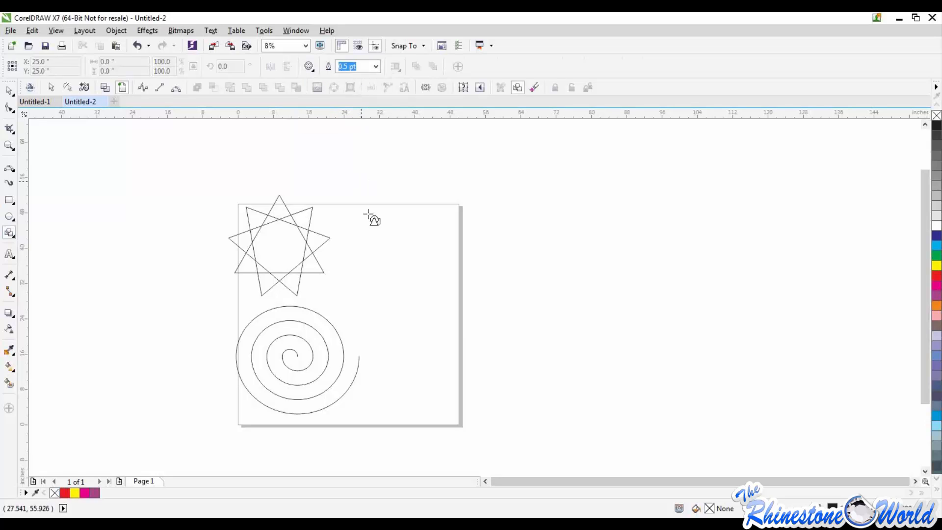
{"action": "left_click_drag", "start_coordinate": [369, 214], "coordinate": [582, 352]}
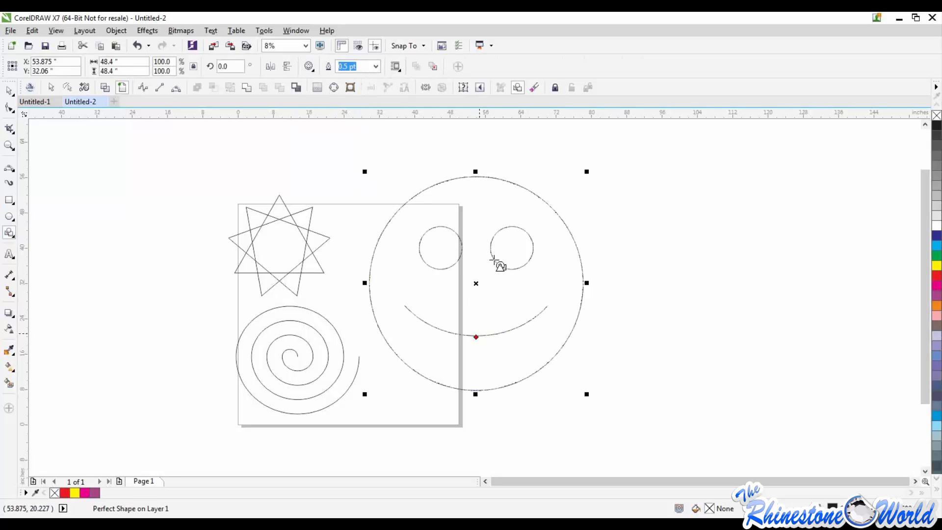
{"action": "left_click_drag", "start_coordinate": [586, 172], "coordinate": [422, 340]}
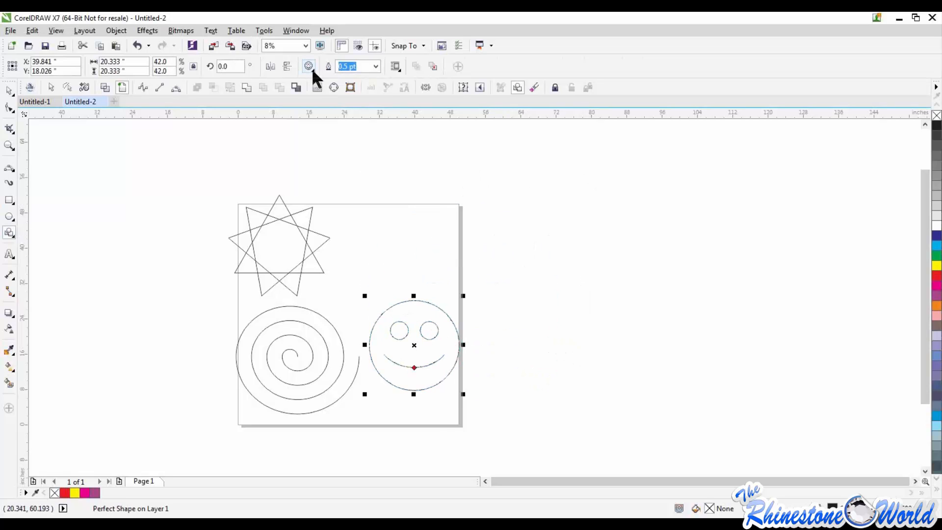
Draw a teardrop with the Basic Shapes tool above the smiley face, sized about 19.3 by 25.3 inches
{"action": "left_click", "coordinate": [310, 67]}
{"action": "left_click", "coordinate": [362, 118]}
{"action": "left_click_drag", "start_coordinate": [358, 194], "coordinate": [426, 280]}
{"action": "left_click_drag", "start_coordinate": [424, 194], "coordinate": [450, 161]}
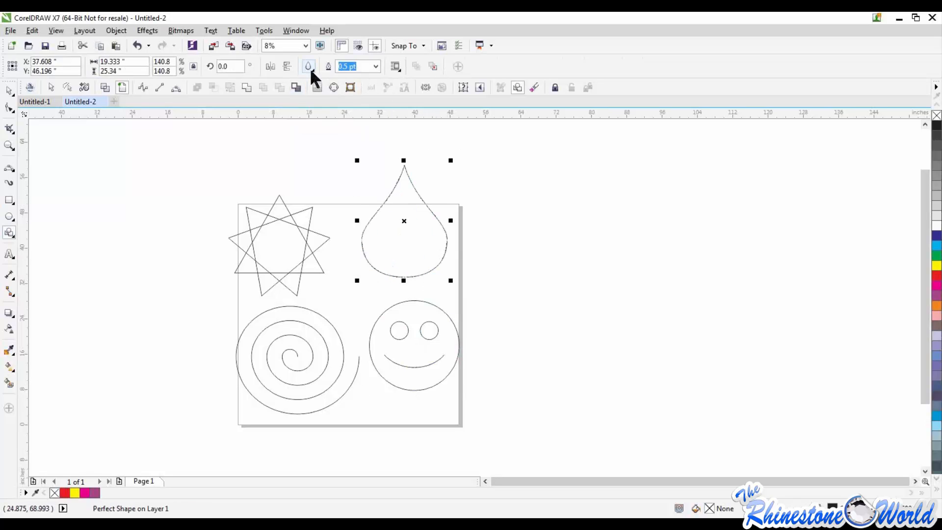
Draw a plaque shape with concave corners beside the page, scale it to about 10.4 by 8.7 inches, and delete it
{"action": "left_click", "coordinate": [314, 87]}
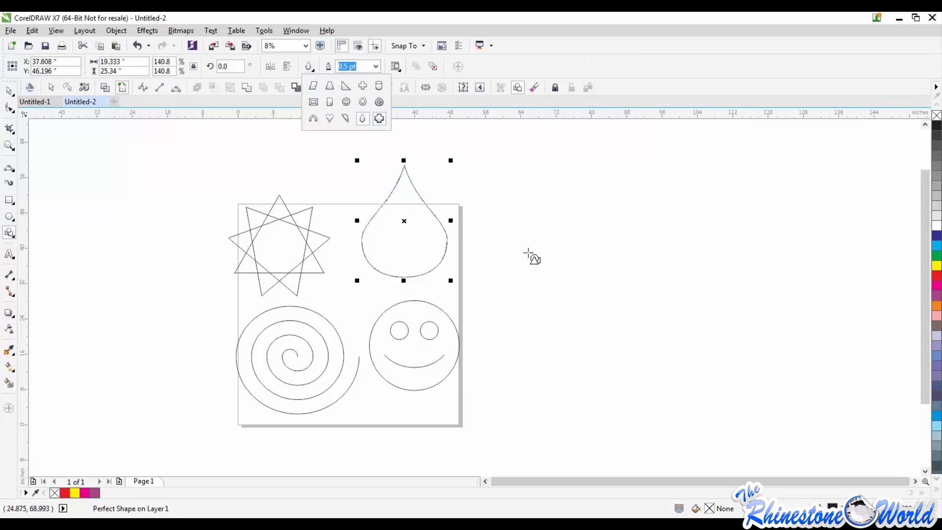
{"action": "left_click_drag", "start_coordinate": [510, 236], "coordinate": [656, 357]}
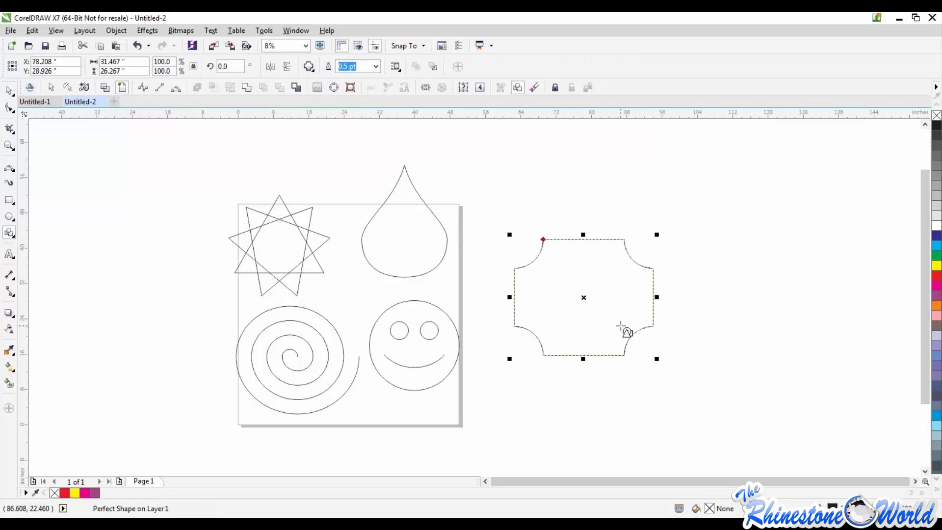
{"action": "left_click_drag", "start_coordinate": [656, 358], "coordinate": [562, 279]}
{"action": "scroll", "coordinate": [541, 243], "scroll_direction": "up", "scroll_amount": 1}
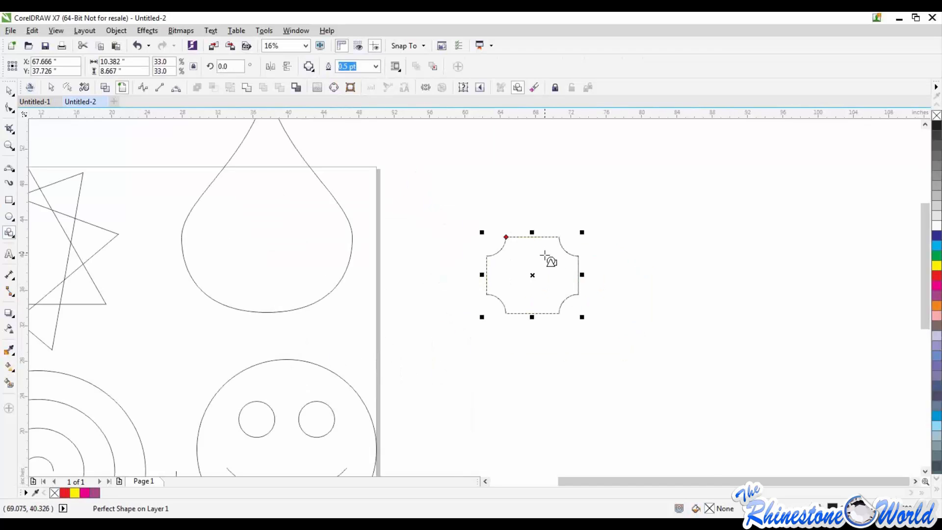
{"action": "scroll", "coordinate": [545, 256], "scroll_direction": "up", "scroll_amount": 1}
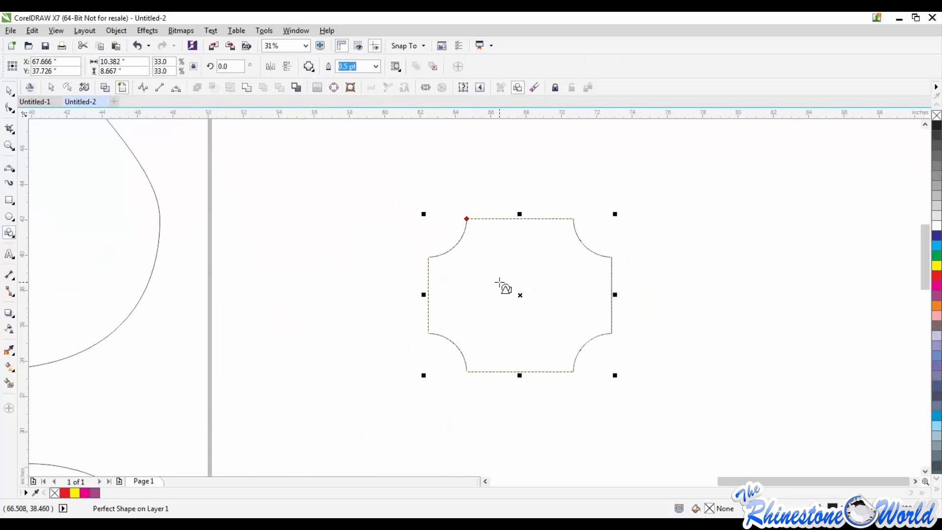
{"action": "key", "text": "Delete"}
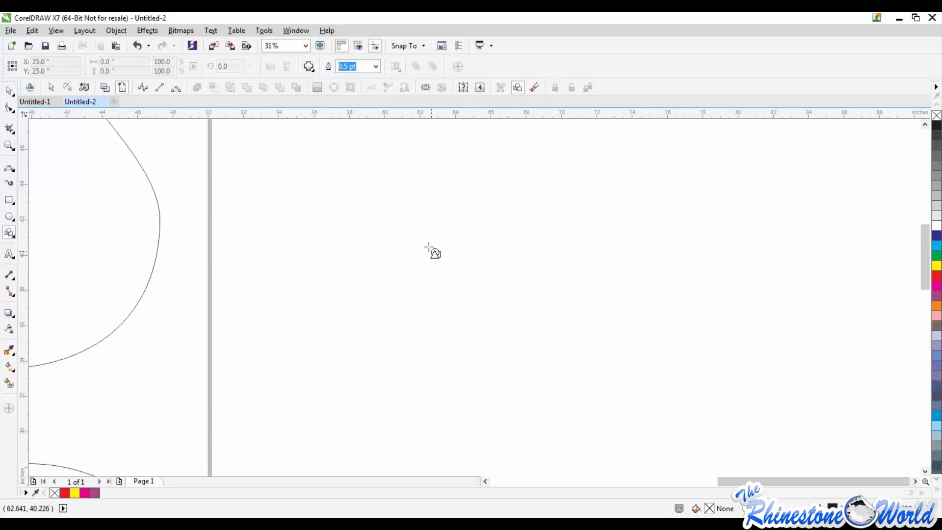
Select the star, teardrop, spiral and smiley face together and delete them
{"action": "scroll", "coordinate": [431, 252], "scroll_direction": "down", "scroll_amount": 2}
{"action": "left_click", "coordinate": [12, 91]}
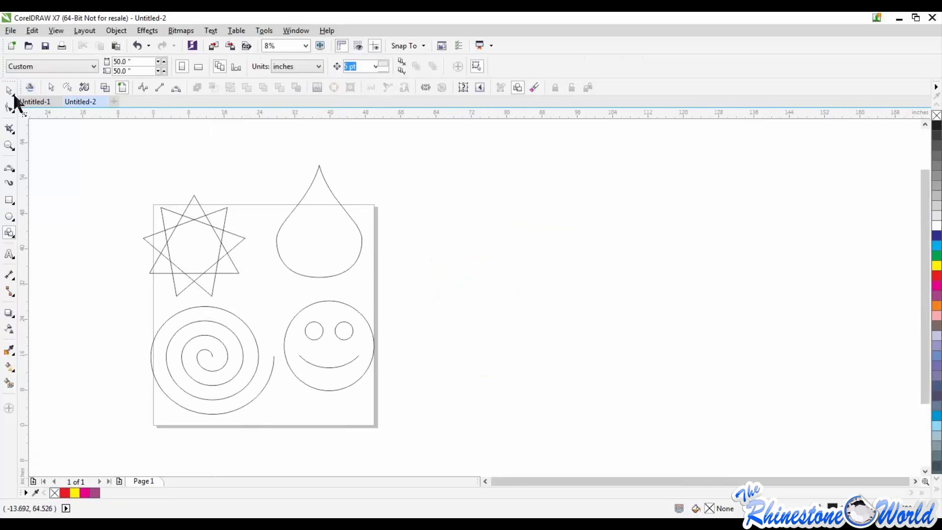
{"action": "left_click_drag", "start_coordinate": [90, 155], "coordinate": [424, 415]}
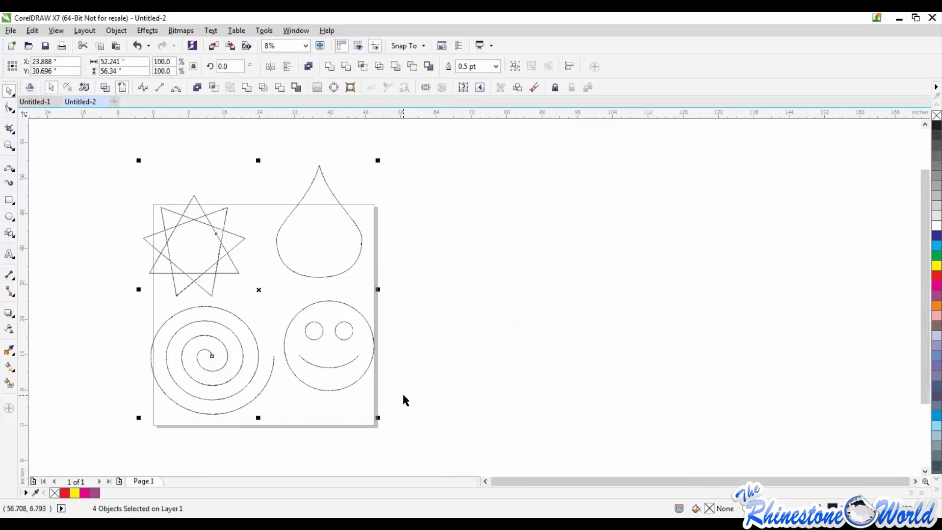
{"action": "key", "text": "Delete"}
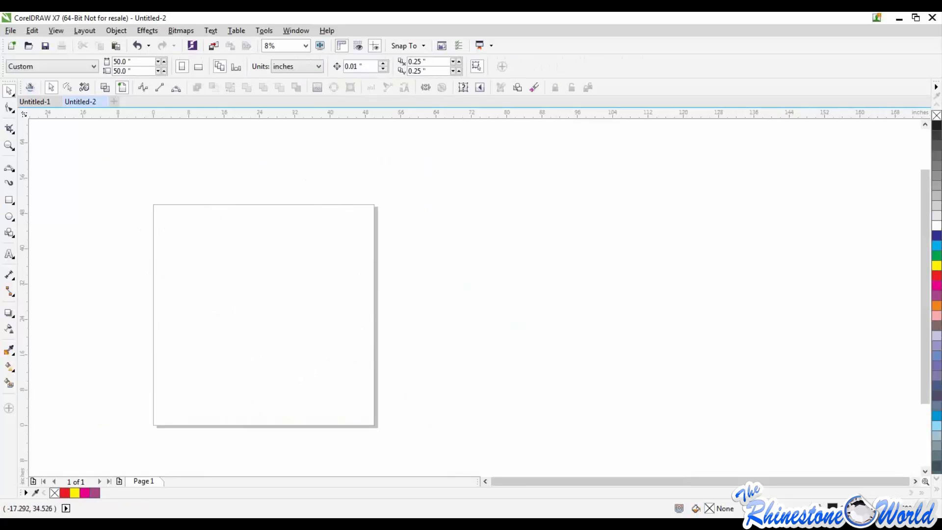
Draw an ellipse about 28.4 by 25.2 inches on the page and try the pie shape before restoring the full ellipse
{"action": "left_click", "coordinate": [9, 218]}
{"action": "left_click_drag", "start_coordinate": [184, 239], "coordinate": [318, 359]}
{"action": "left_click", "coordinate": [310, 67]}
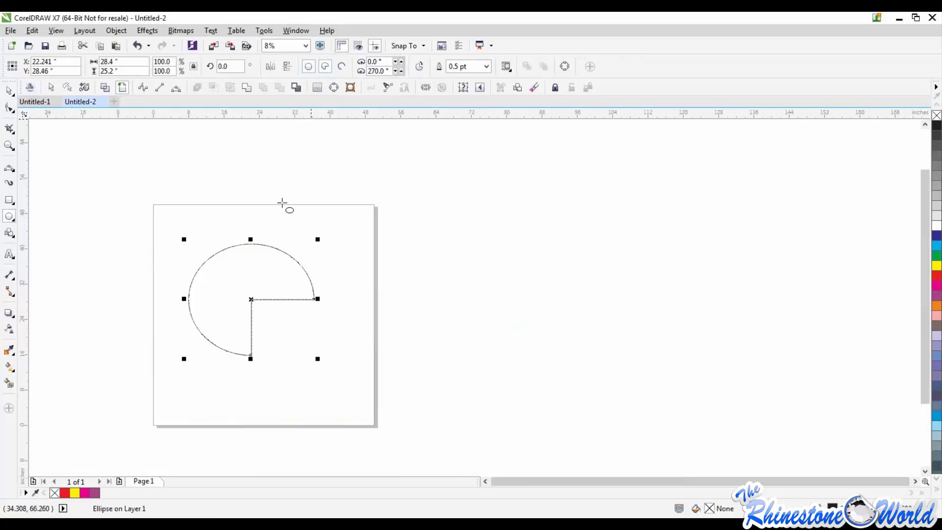
{"action": "left_click", "coordinate": [291, 303]}
Stretch the ellipse horizontally to about 47.6 inches wide
{"action": "left_click", "coordinate": [10, 91]}
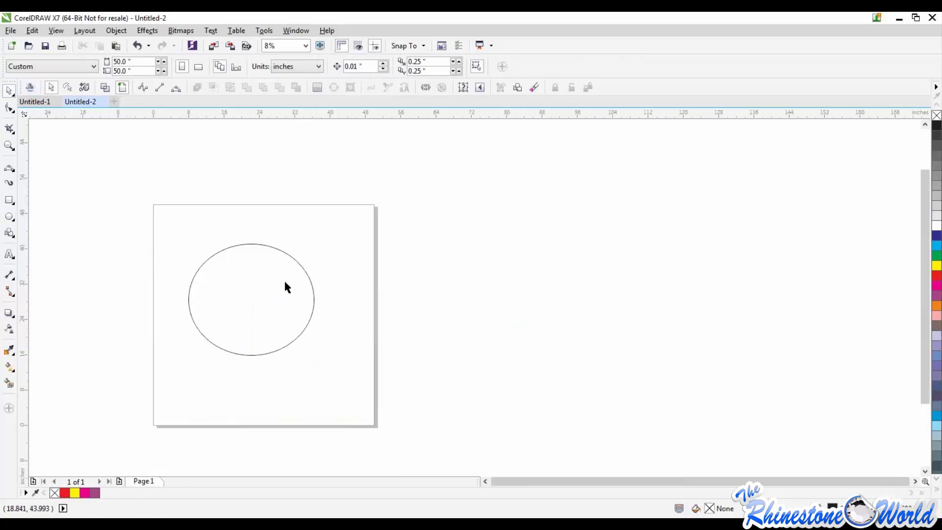
{"action": "left_click", "coordinate": [317, 299]}
{"action": "left_click_drag", "start_coordinate": [318, 299], "coordinate": [403, 299]}
Add the text BASEBALL in College-Black beside the page and scale it to about 28.2 by 4 inches
{"action": "left_click", "coordinate": [8, 255]}
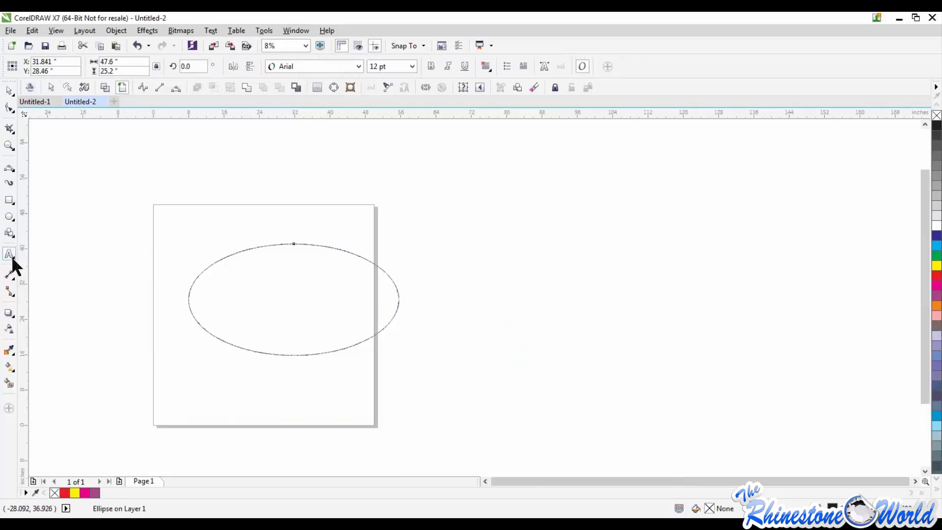
{"action": "left_click", "coordinate": [564, 243]}
{"action": "type", "text": "BASEBALL"}
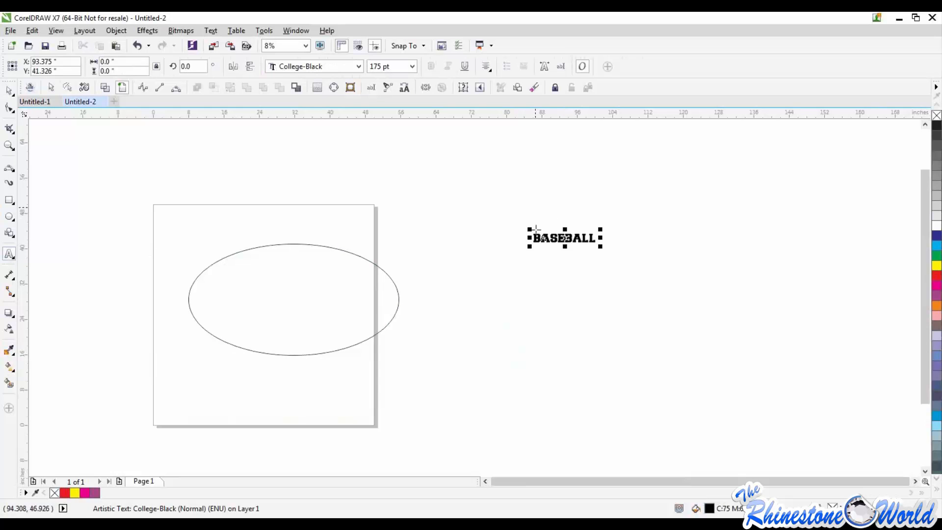
{"action": "left_click_drag", "start_coordinate": [529, 249], "coordinate": [468, 280]}
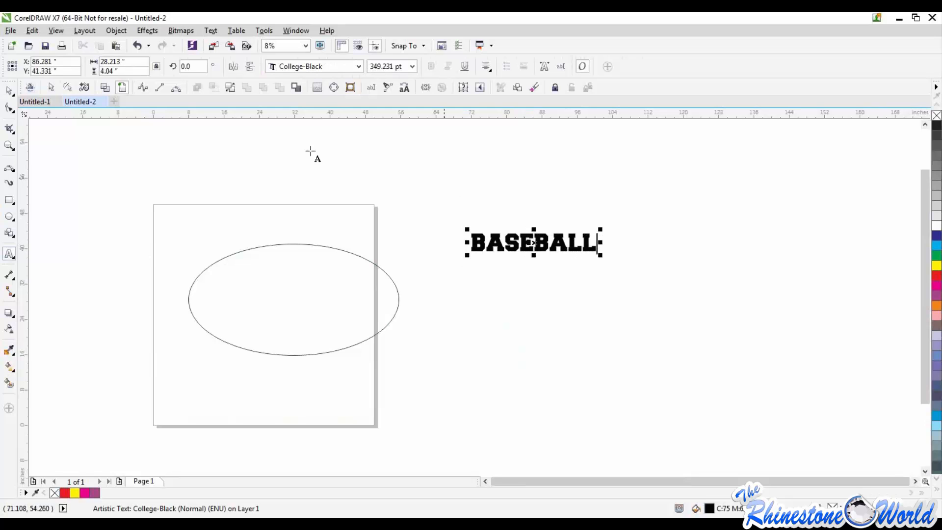
Try to change the BASEBALL text's font to ChopinScript and Chow Fun
{"action": "left_click", "coordinate": [359, 67]}
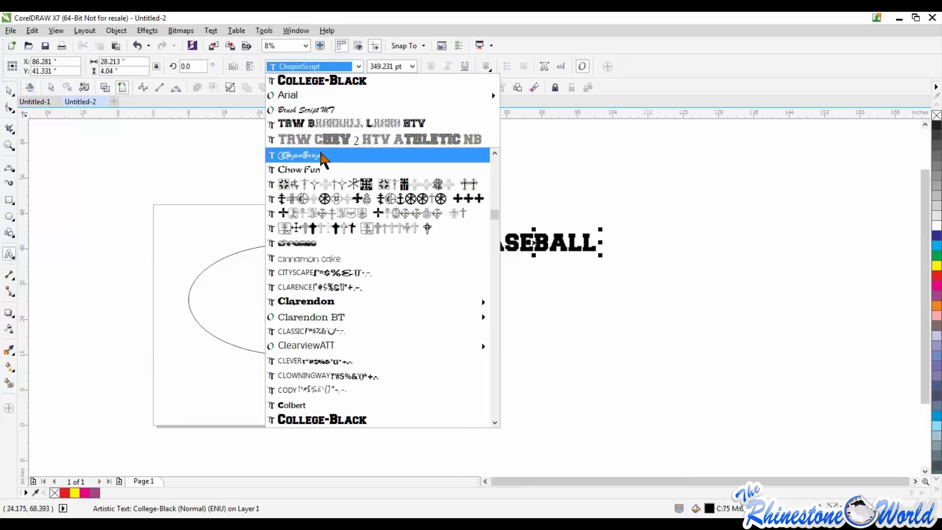
{"action": "left_click", "coordinate": [321, 155]}
{"action": "left_click", "coordinate": [357, 66]}
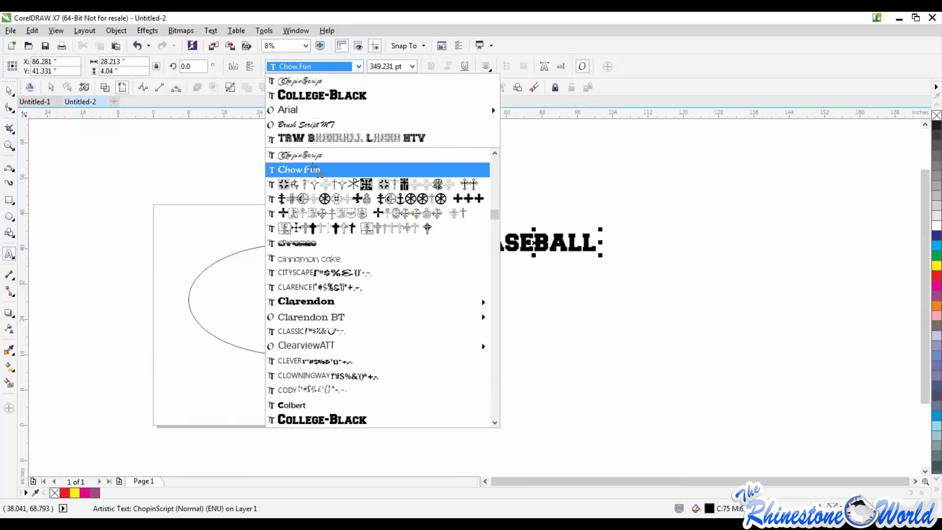
{"action": "left_click", "coordinate": [313, 168]}
Select all letters of the BASEBALL text and set their font to ChopinScript
{"action": "key", "text": "shift+Left"}
{"action": "key", "text": "shift+Left"}
{"action": "key", "text": "shift+Left"}
{"action": "key", "text": "shift+Left"}
{"action": "key", "text": "shift+Left"}
{"action": "key", "text": "shift+Left"}
{"action": "key", "text": "shift+Left"}
{"action": "key", "text": "shift+Left"}
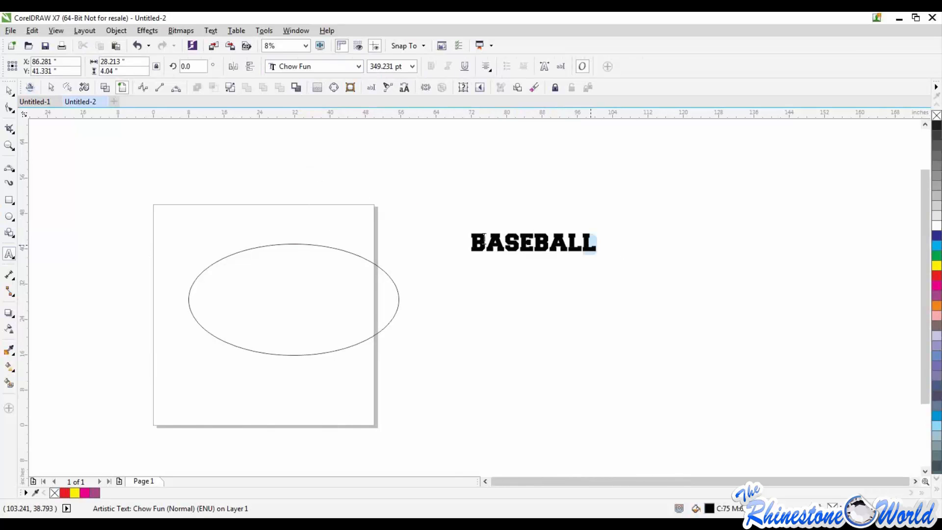
{"action": "left_click", "coordinate": [358, 66]}
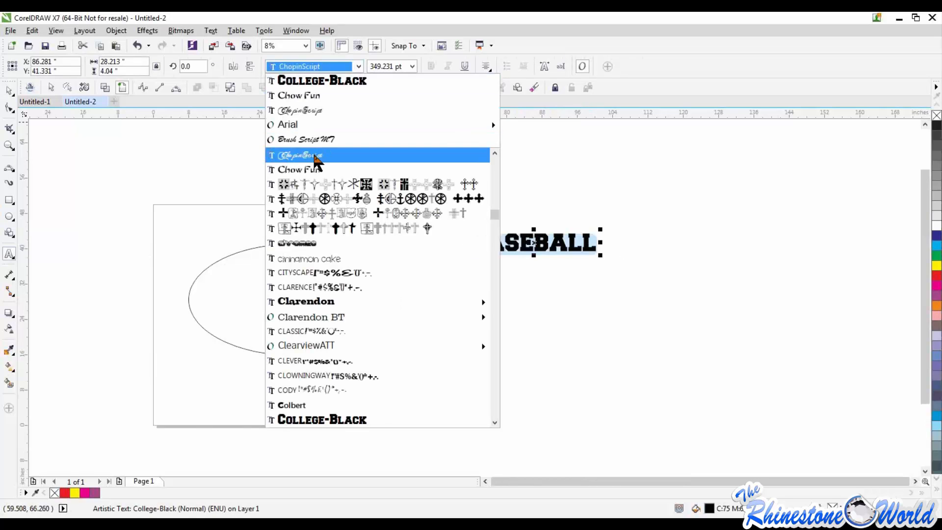
{"action": "left_click", "coordinate": [314, 155]}
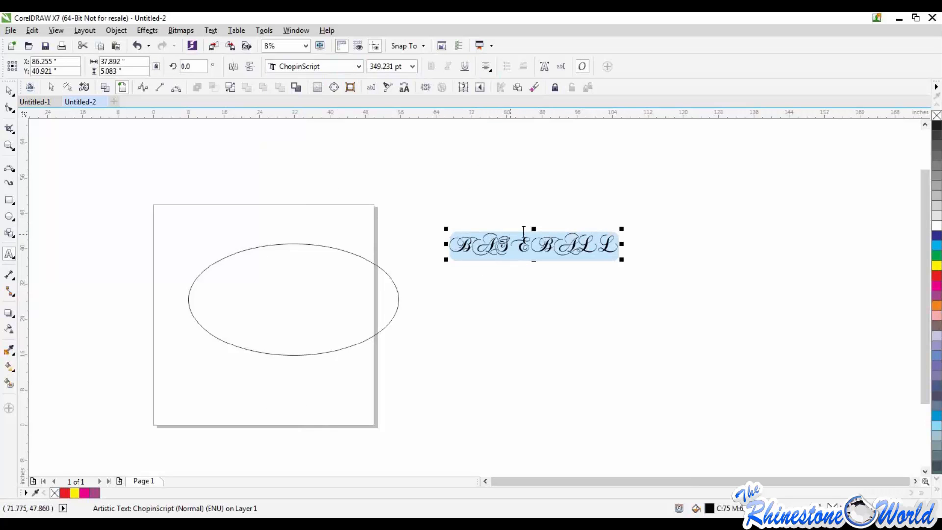
Set the font of the selected BASEBALL text to Clarendon (Normal)
{"action": "left_click", "coordinate": [359, 67]}
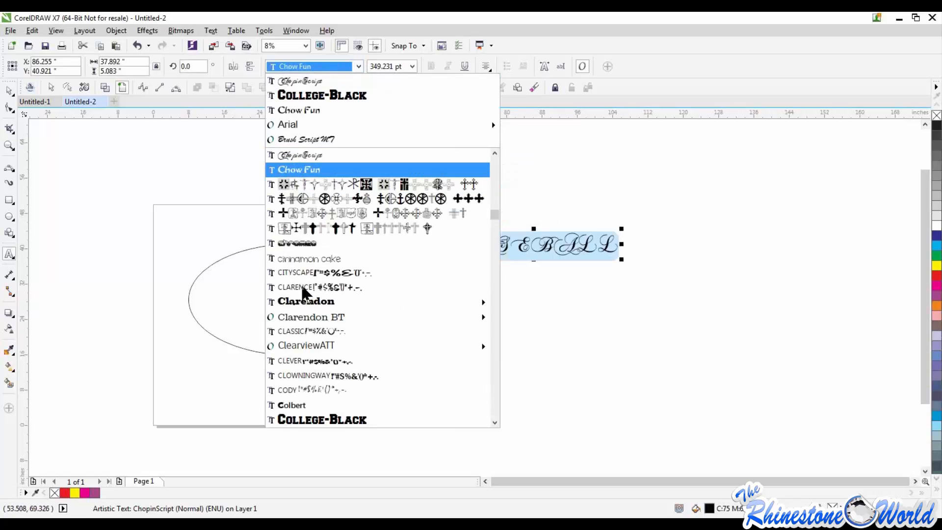
{"action": "left_click", "coordinate": [356, 68]}
{"action": "left_click", "coordinate": [355, 68]}
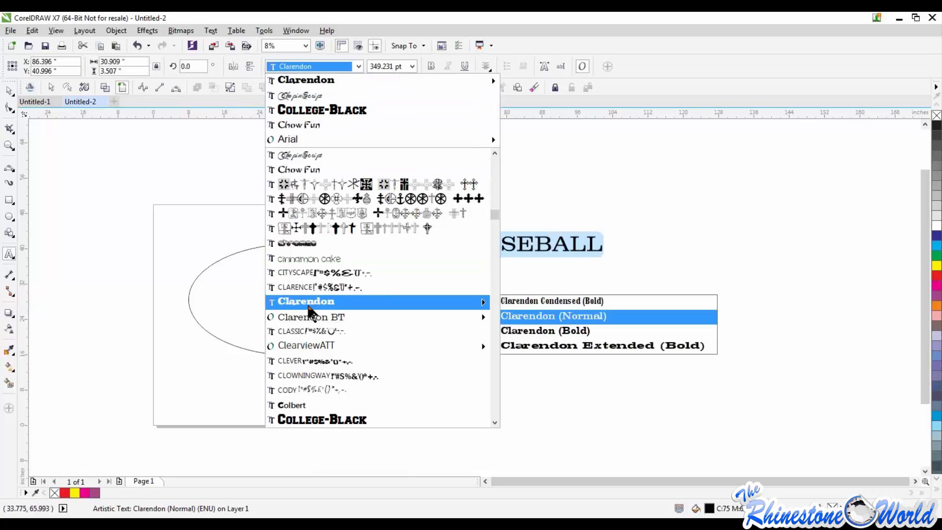
{"action": "left_click", "coordinate": [525, 266]}
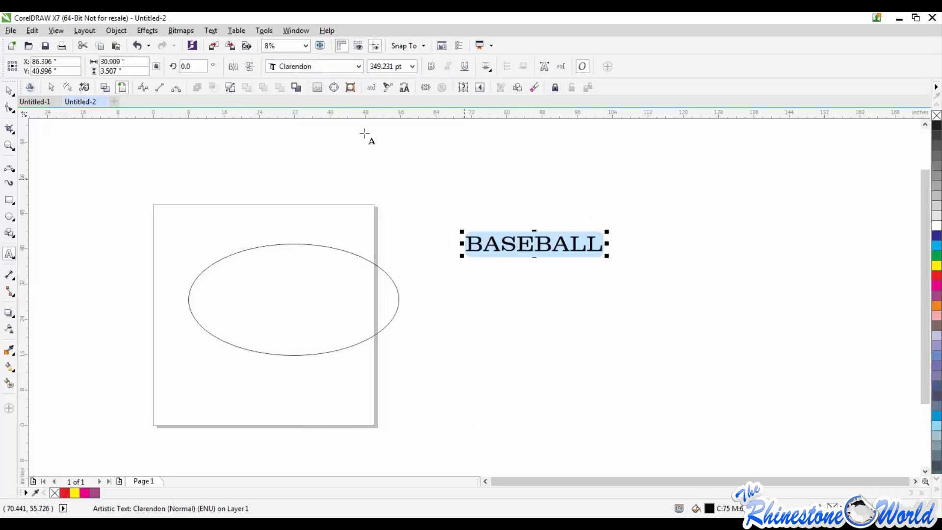
Fit the BASEBALL text to the ellipse's upper arc and scale it to about 448 pt
{"action": "left_click", "coordinate": [210, 31]}
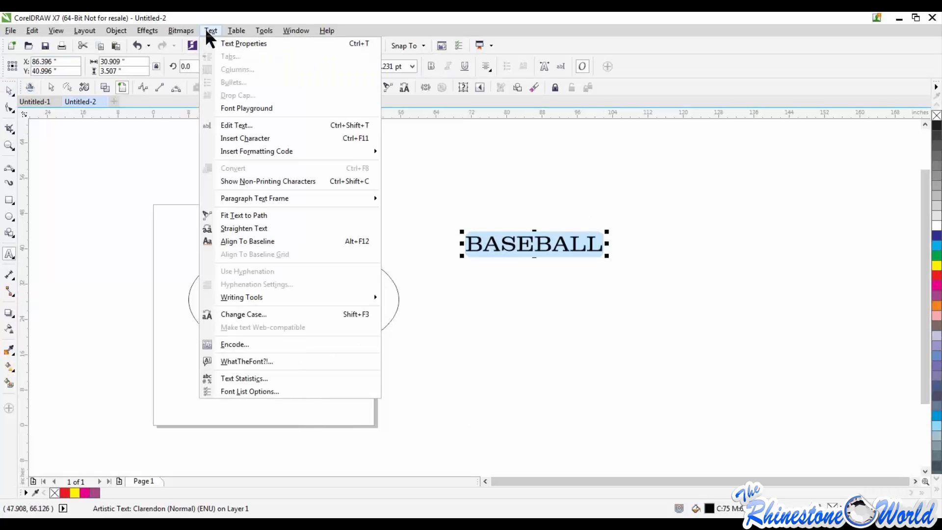
{"action": "left_click", "coordinate": [226, 216]}
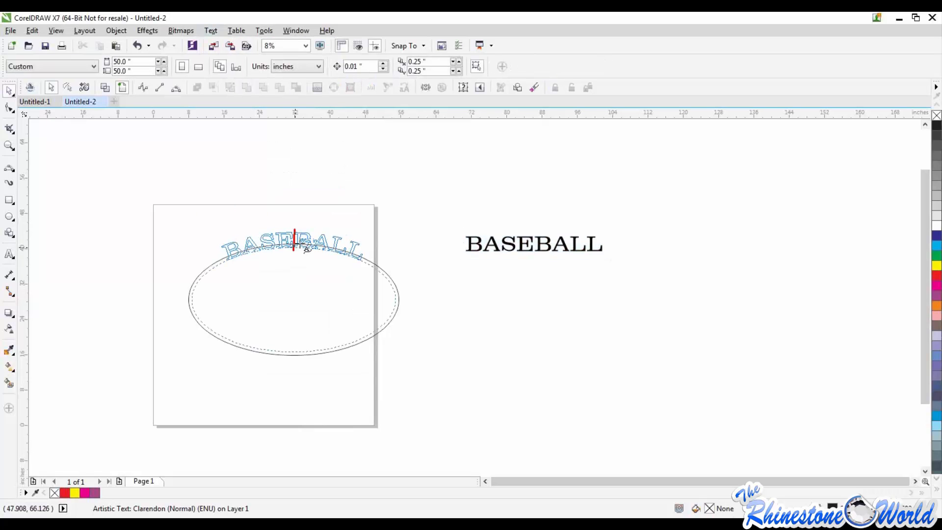
{"action": "left_click", "coordinate": [300, 246]}
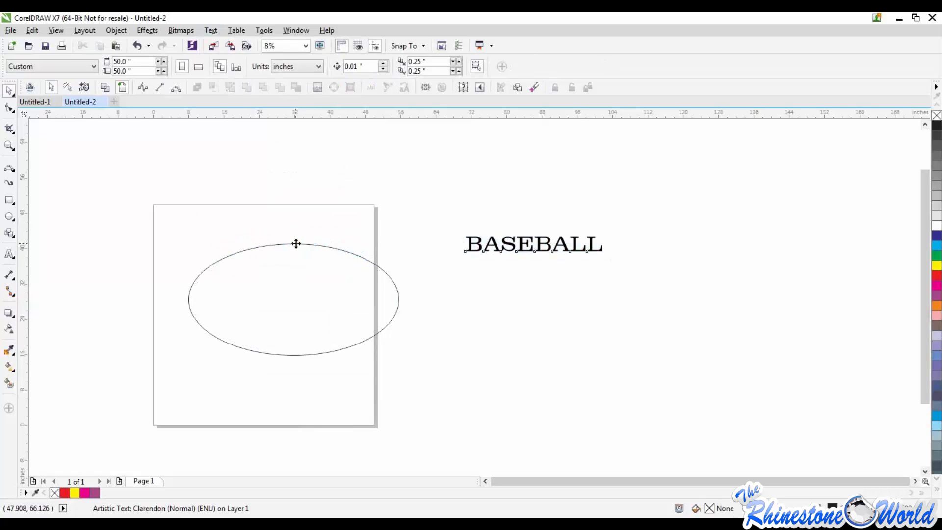
{"action": "left_click_drag", "start_coordinate": [366, 225], "coordinate": [275, 257]}
{"action": "left_click_drag", "start_coordinate": [419, 218], "coordinate": [417, 217]}
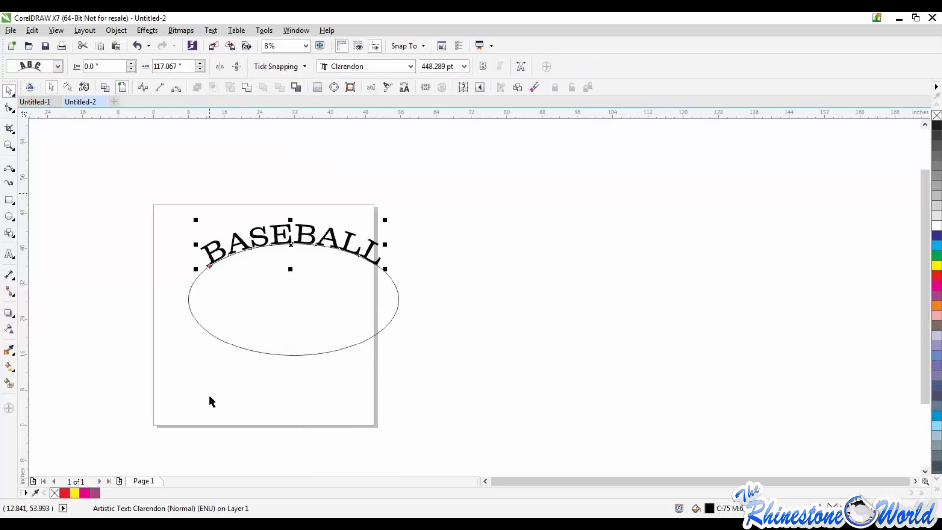
Delete the ellipse under the arched BASEBALL text and move the text fully inside the page near its upper edge
{"action": "left_click", "coordinate": [215, 337]}
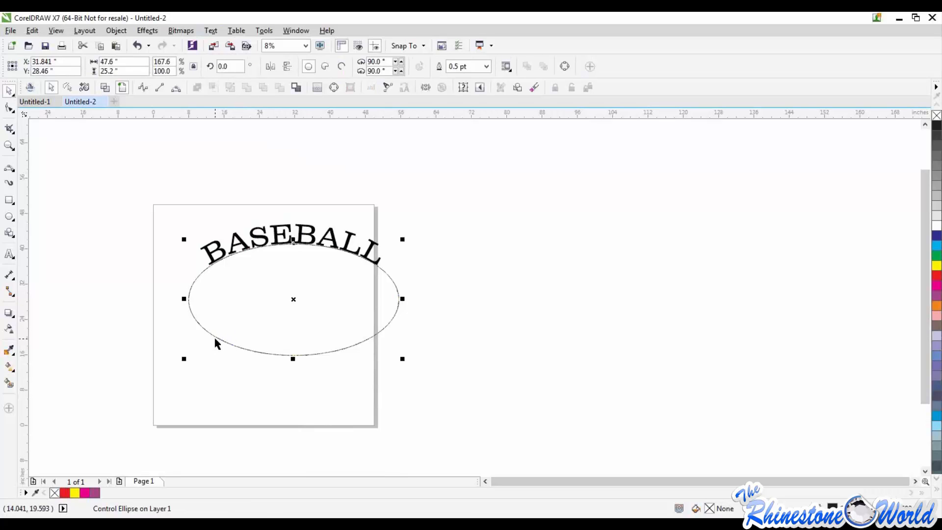
{"action": "key", "text": "Delete"}
{"action": "left_click_drag", "start_coordinate": [364, 259], "coordinate": [330, 266]}
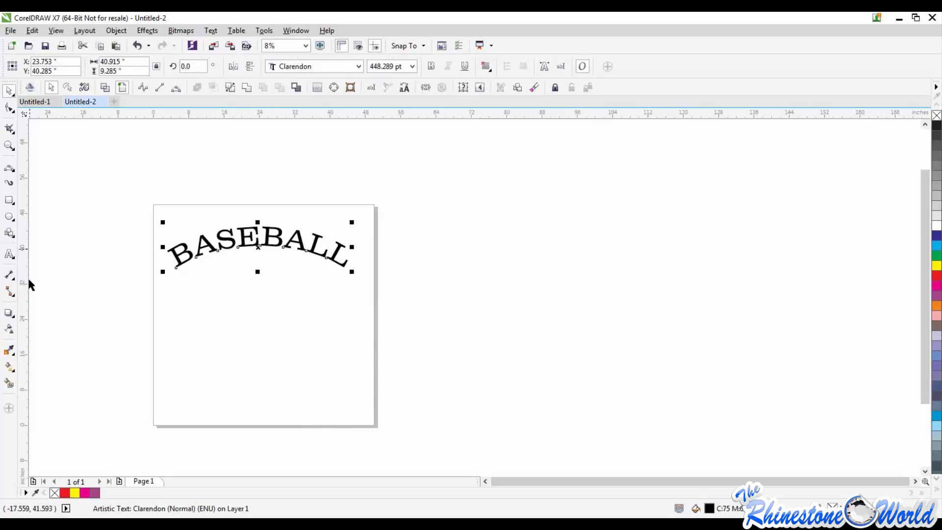
{"action": "left_click", "coordinate": [220, 294]}
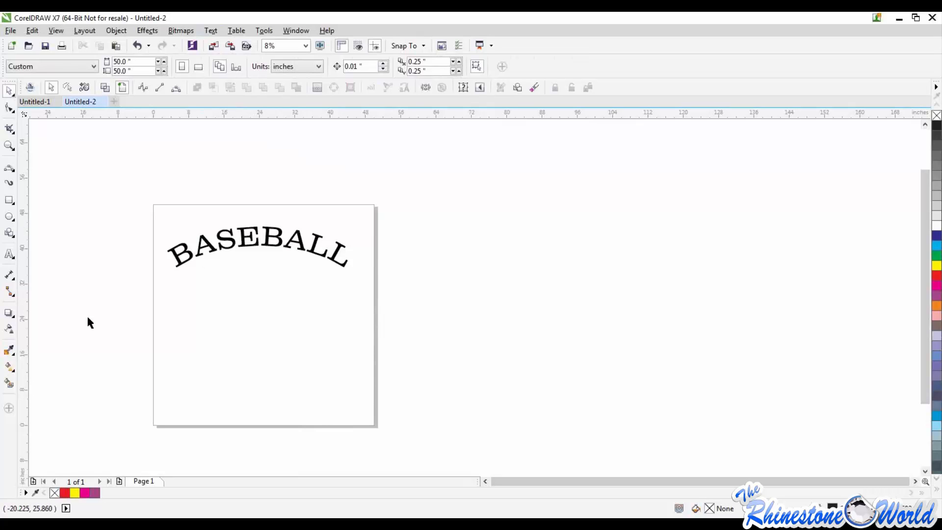
Flip the arched BASEBALL text vertically by scaling it and enlarge it to about 49.2 by 11.1 inches
{"action": "left_click", "coordinate": [185, 250]}
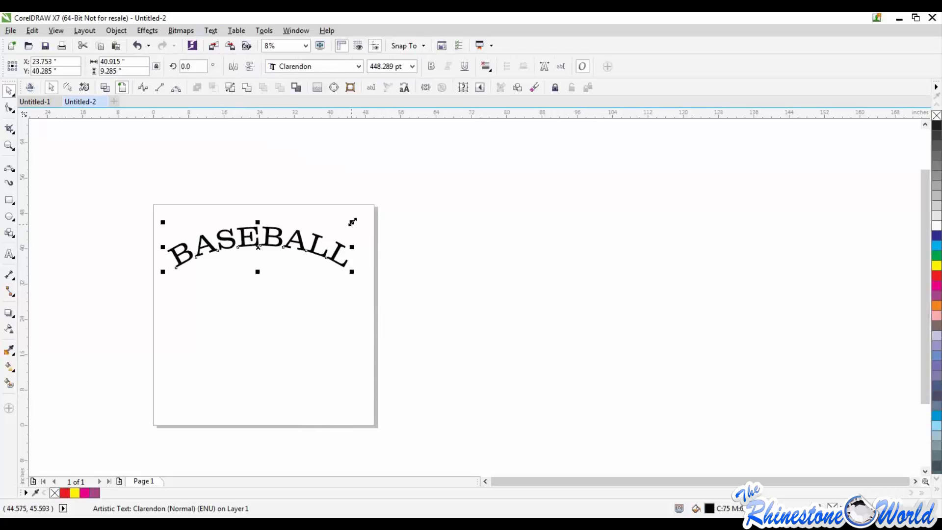
{"action": "left_click_drag", "start_coordinate": [352, 222], "coordinate": [332, 308]}
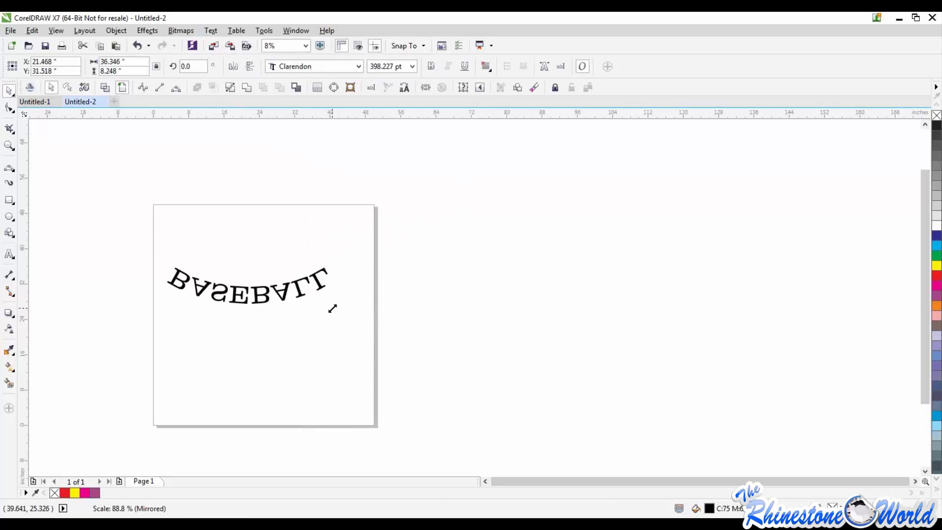
{"action": "left_click_drag", "start_coordinate": [298, 266], "coordinate": [387, 324]}
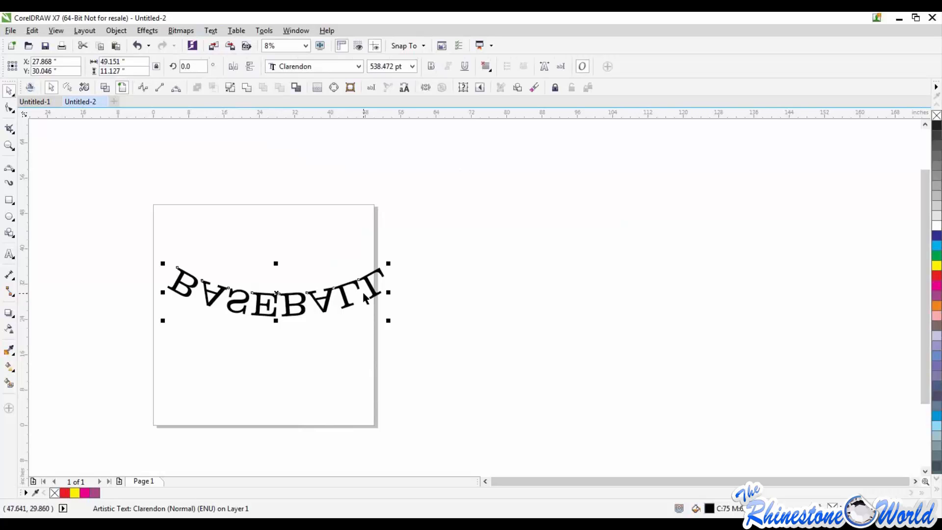
Delete the flipped BASEBALL text and add the text FOOTBALL in College-Black at 175 pt on the page
{"action": "key", "text": "Delete"}
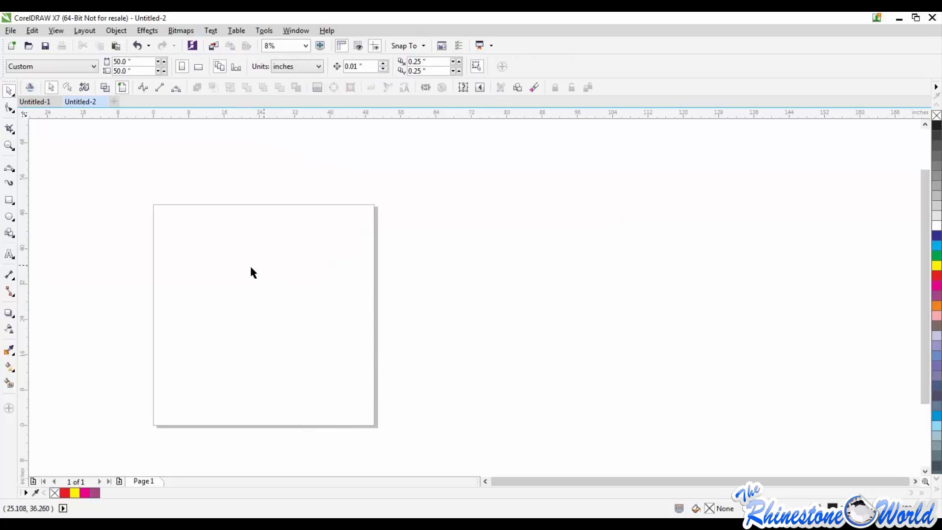
{"action": "left_click", "coordinate": [10, 254]}
{"action": "left_click", "coordinate": [224, 266]}
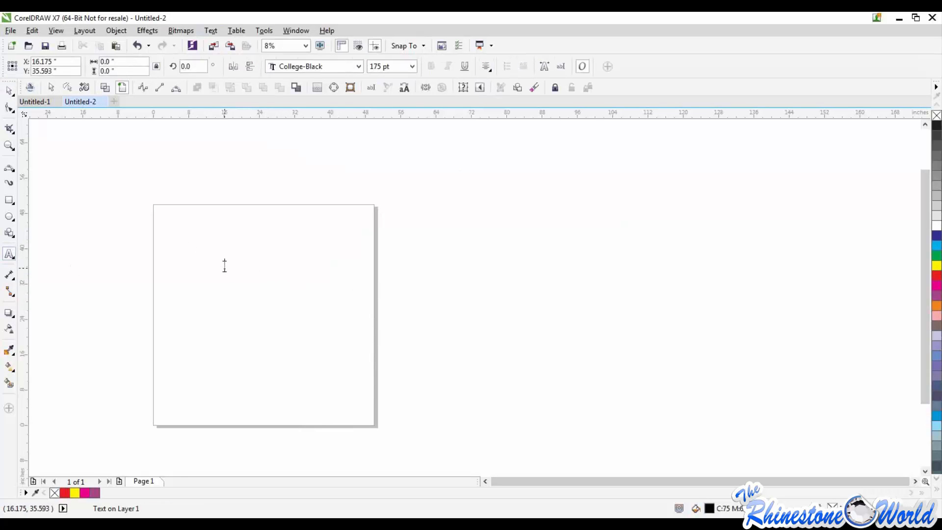
{"action": "type", "text": "FOOTBALL"}
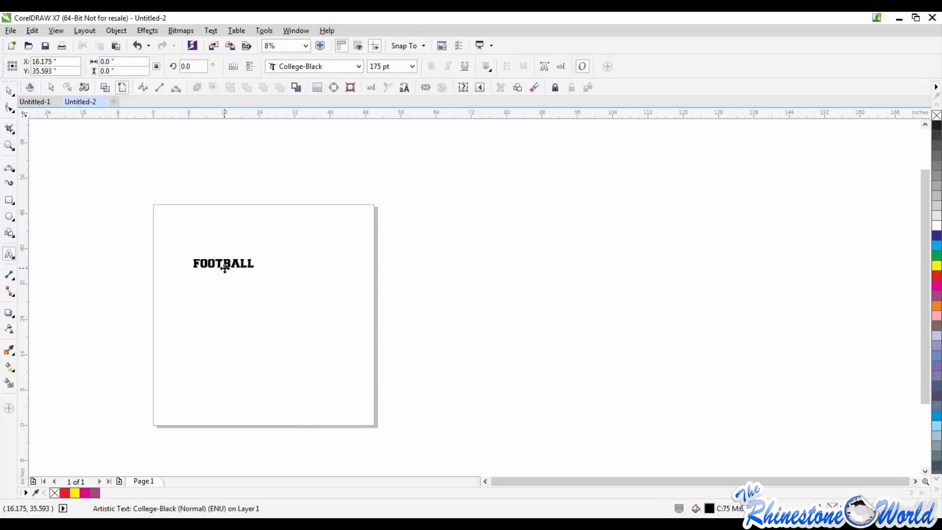
Move the FOOTBALL text near the page's upper-left corner and draw a full ellipse of about 43 by 31 inches below it
{"action": "left_click", "coordinate": [7, 90]}
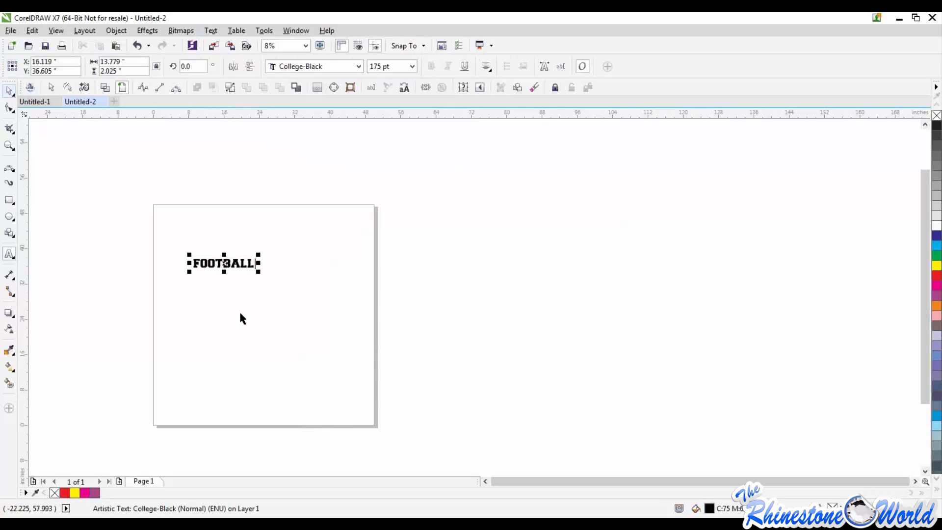
{"action": "left_click_drag", "start_coordinate": [197, 263], "coordinate": [181, 219]}
{"action": "left_click", "coordinate": [9, 216]}
{"action": "left_click_drag", "start_coordinate": [207, 280], "coordinate": [395, 416]}
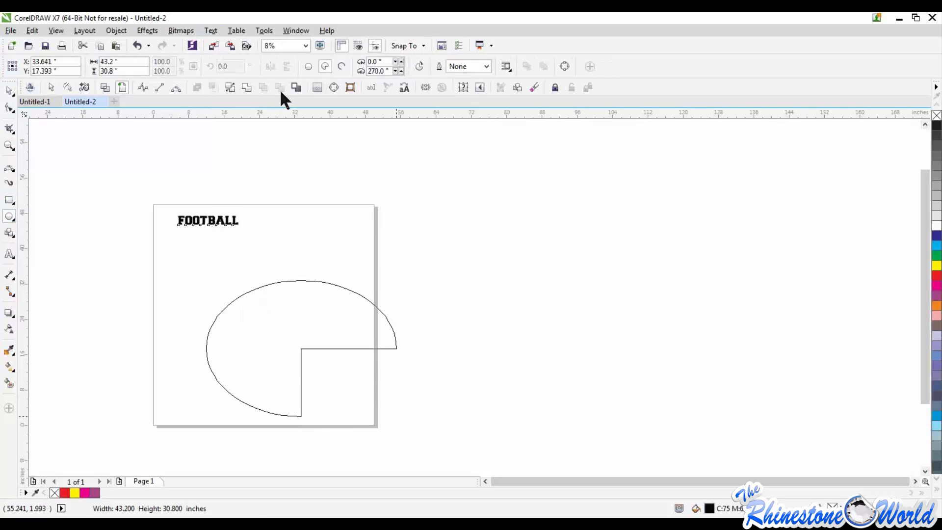
{"action": "left_click", "coordinate": [308, 66]}
{"action": "left_click", "coordinate": [10, 90]}
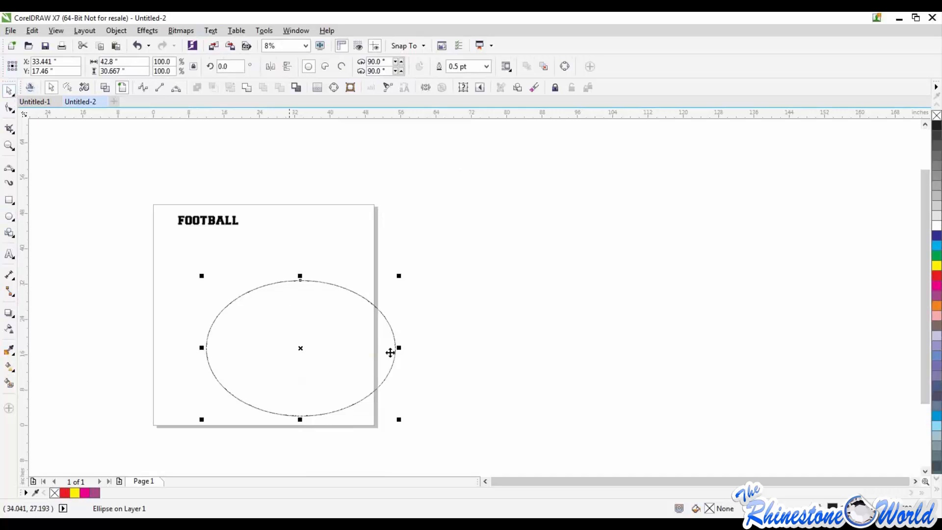
Resize the ellipse to about 61.1 by 23.5 inches and move its center to about X 20 and Y 22.5 inches
{"action": "left_click_drag", "start_coordinate": [398, 347], "coordinate": [479, 346]}
{"action": "left_click_drag", "start_coordinate": [340, 277], "coordinate": [341, 308]}
{"action": "left_click_drag", "start_coordinate": [340, 363], "coordinate": [241, 325]}
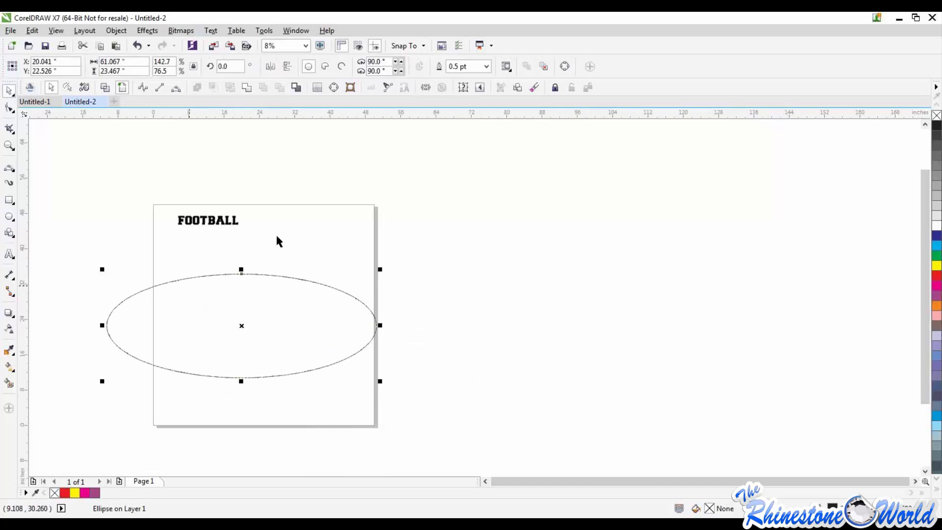
Enlarge the straight FOOTBALL text proportionally to about 278 pt
{"action": "left_click", "coordinate": [235, 224]}
{"action": "left_click", "coordinate": [241, 226]}
{"action": "left_click_drag", "start_coordinate": [244, 231], "coordinate": [279, 236]}
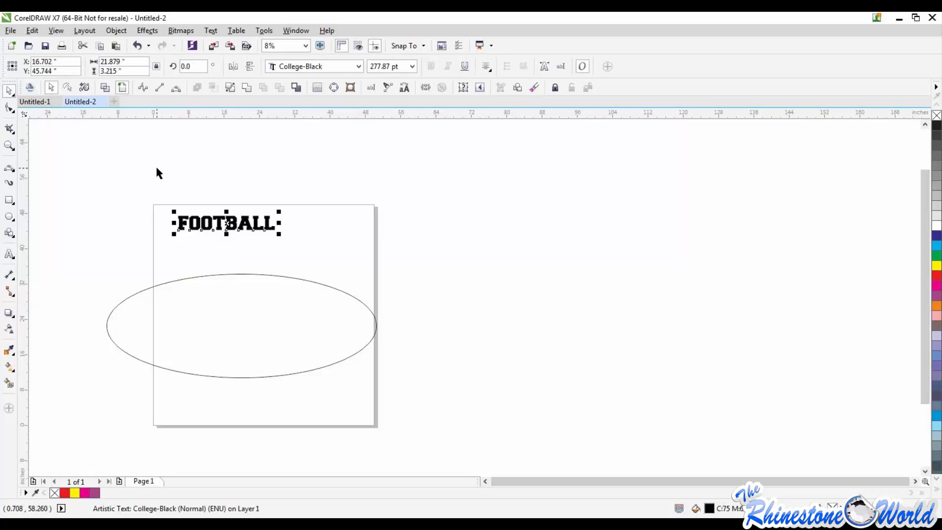
Fit the FOOTBALL text to the ellipse's upper-left arc and stretch it to about 33.5 inches wide
{"action": "left_click", "coordinate": [211, 30]}
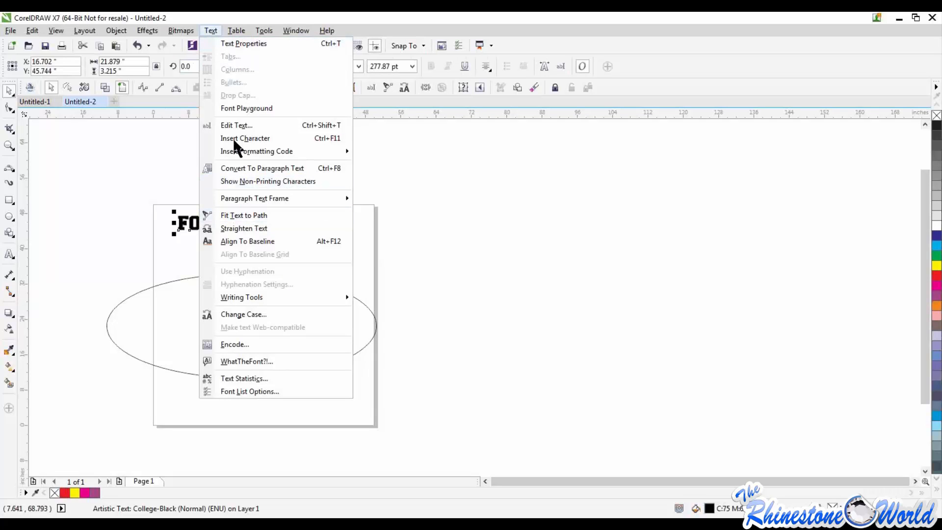
{"action": "left_click", "coordinate": [237, 215]}
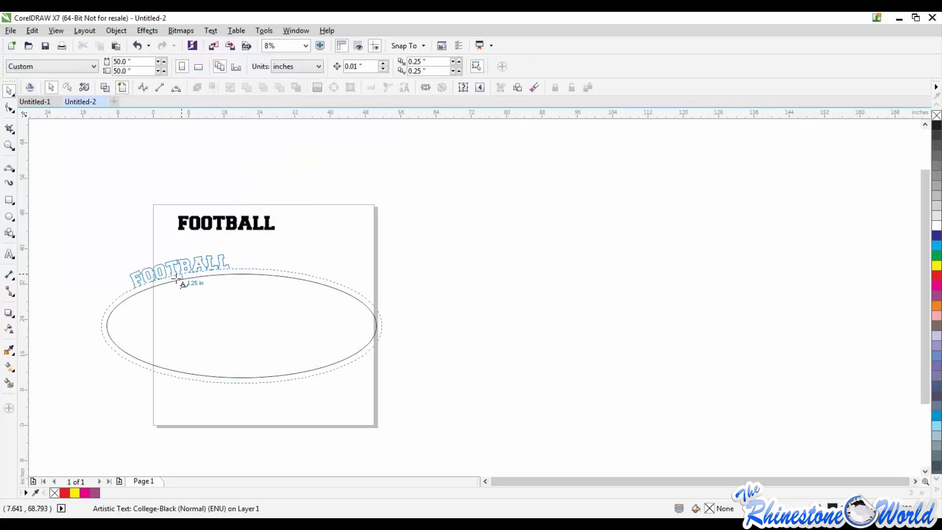
{"action": "left_click", "coordinate": [159, 287]}
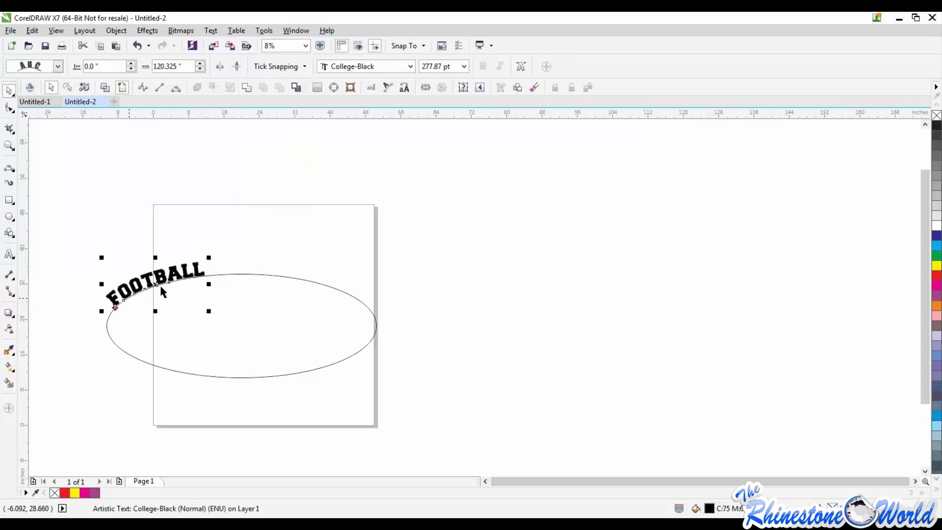
{"action": "left_click_drag", "start_coordinate": [208, 259], "coordinate": [208, 278]}
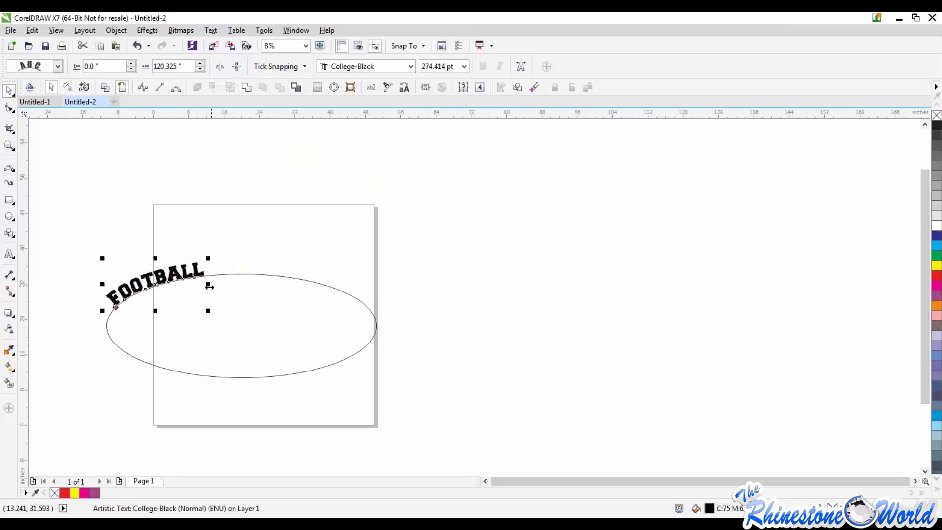
Delete the ellipse under the arched FOOTBALL text and move the text fully inside the page
{"action": "left_click", "coordinate": [291, 269]}
{"action": "left_click", "coordinate": [289, 276]}
{"action": "key", "text": "Delete"}
{"action": "left_click_drag", "start_coordinate": [71, 235], "coordinate": [300, 375]}
{"action": "left_click_drag", "start_coordinate": [168, 301], "coordinate": [243, 274]}
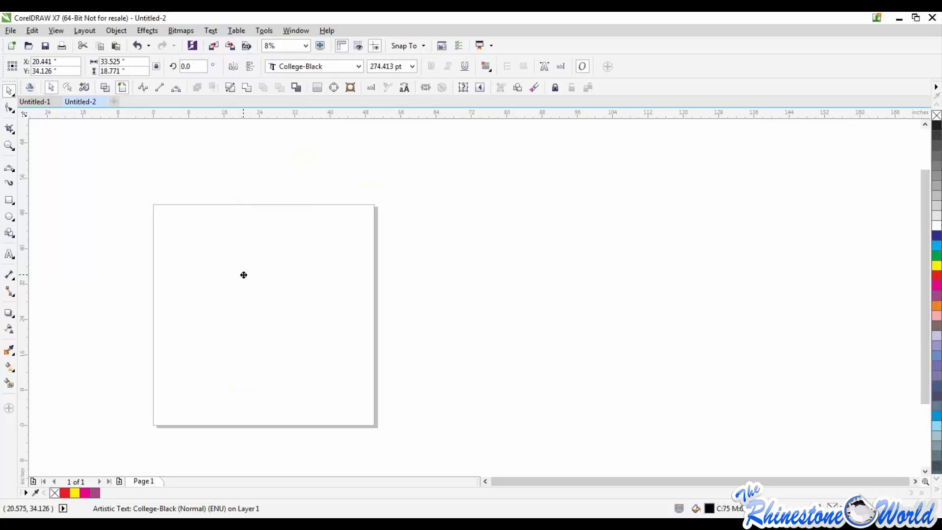
{"action": "left_click_drag", "start_coordinate": [243, 275], "coordinate": [242, 276]}
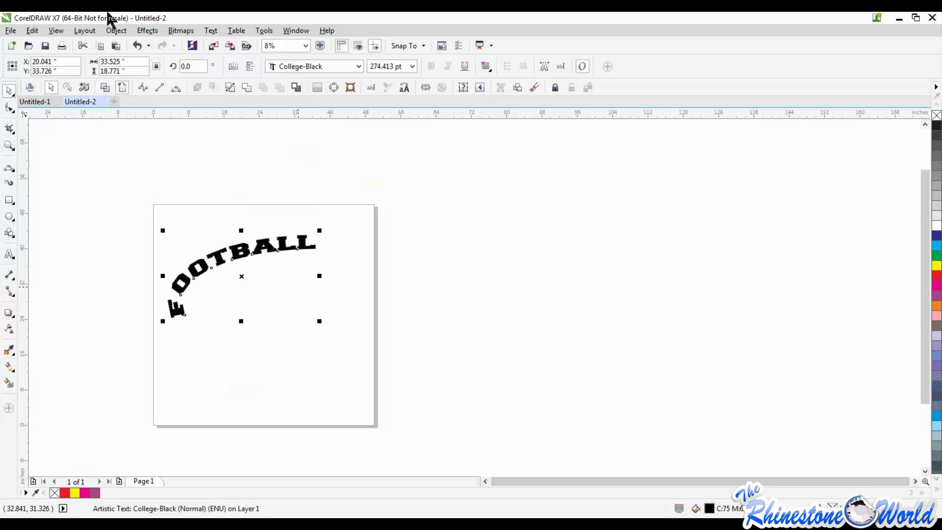
Undo the ellipse deletion, path fitting and scaling back to the straight 175 pt FOOTBALL text above the ellipse
{"action": "key", "text": "ctrl+z"}
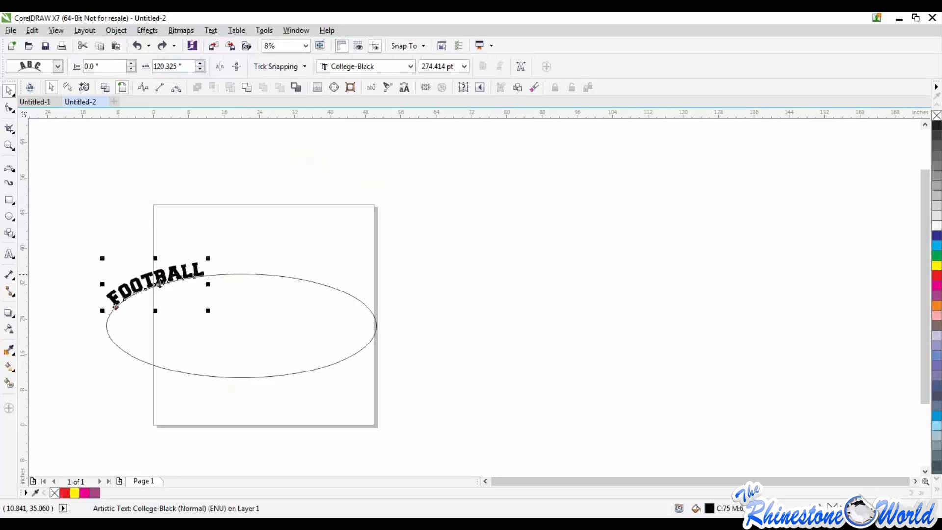
{"action": "key", "text": "ctrl+z"}
{"action": "key", "text": "ctrl+z"}
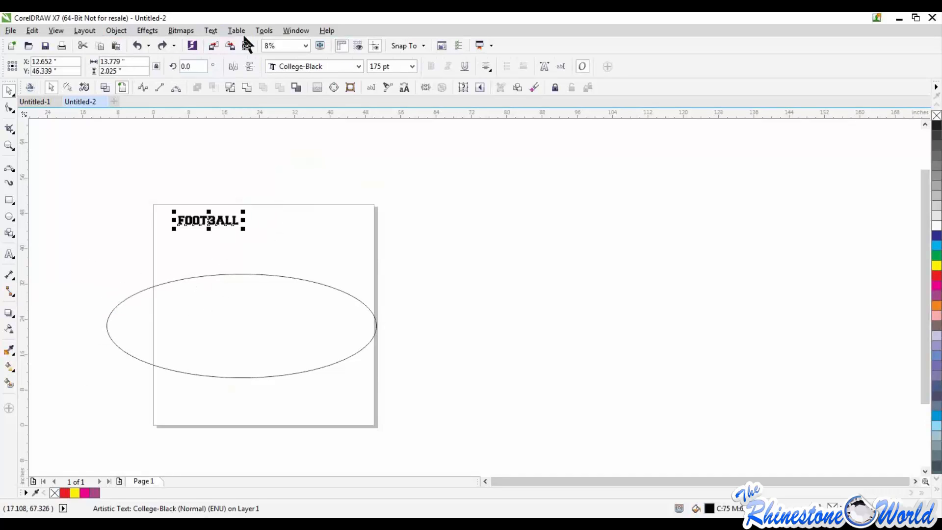
Try fitting the 175 pt FOOTBALL text to the ellipse's upper arc, and undo the fitting
{"action": "left_click", "coordinate": [212, 30]}
{"action": "left_click", "coordinate": [226, 215]}
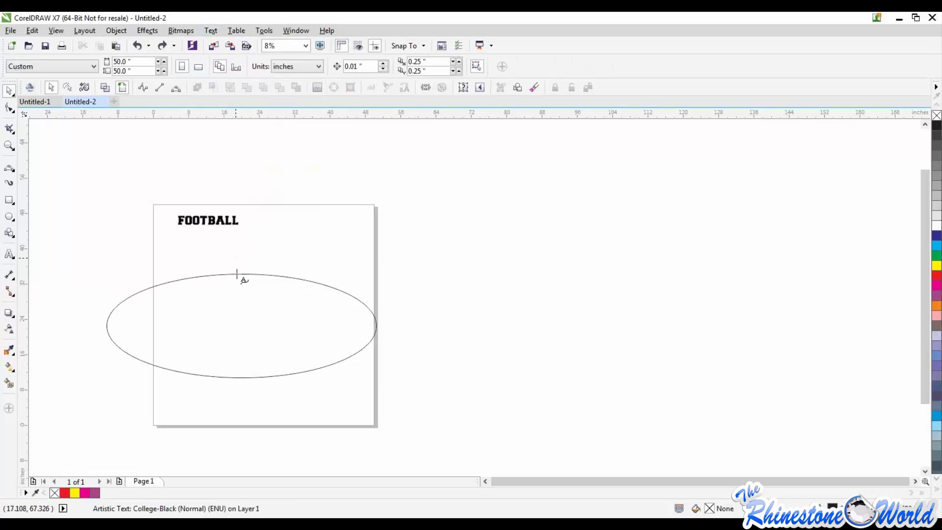
{"action": "left_click", "coordinate": [237, 276]}
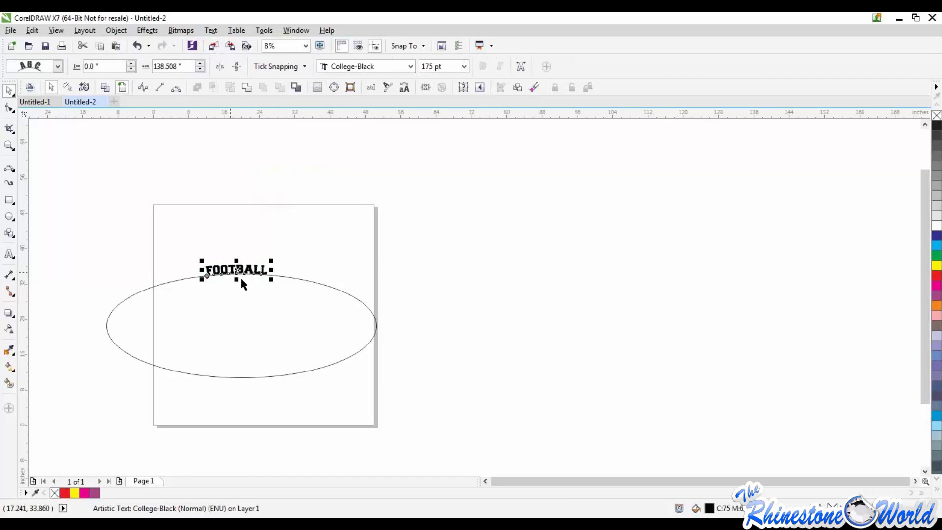
{"action": "key", "text": "ctrl+z"}
Enlarge the FOOTBALL text to about 462 pt and fit it directly on the ellipse's upper arc
{"action": "left_click_drag", "start_coordinate": [243, 228], "coordinate": [308, 271]}
{"action": "left_click", "coordinate": [211, 30]}
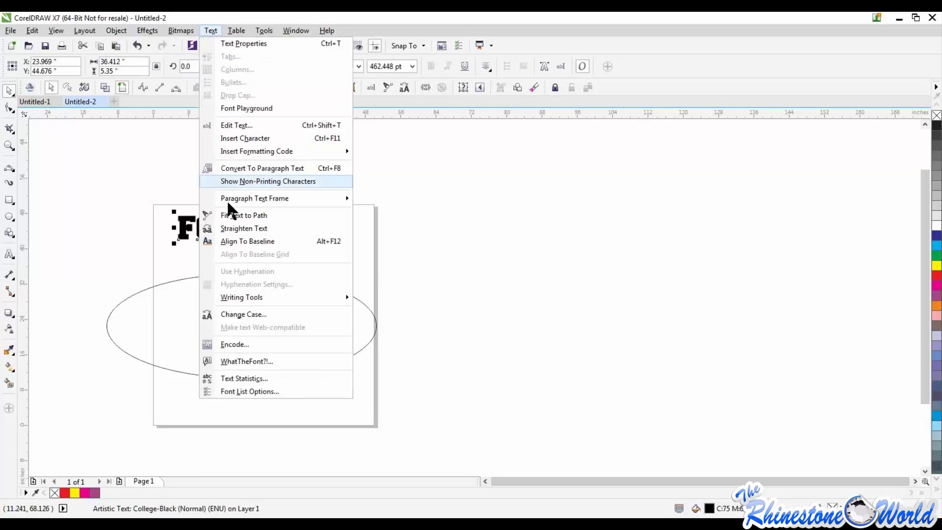
{"action": "left_click", "coordinate": [236, 215]}
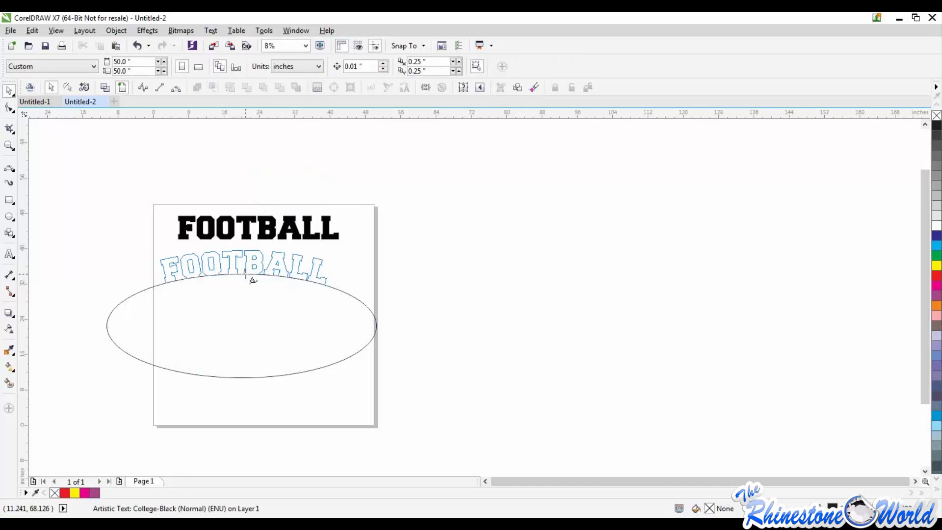
{"action": "left_click", "coordinate": [251, 278]}
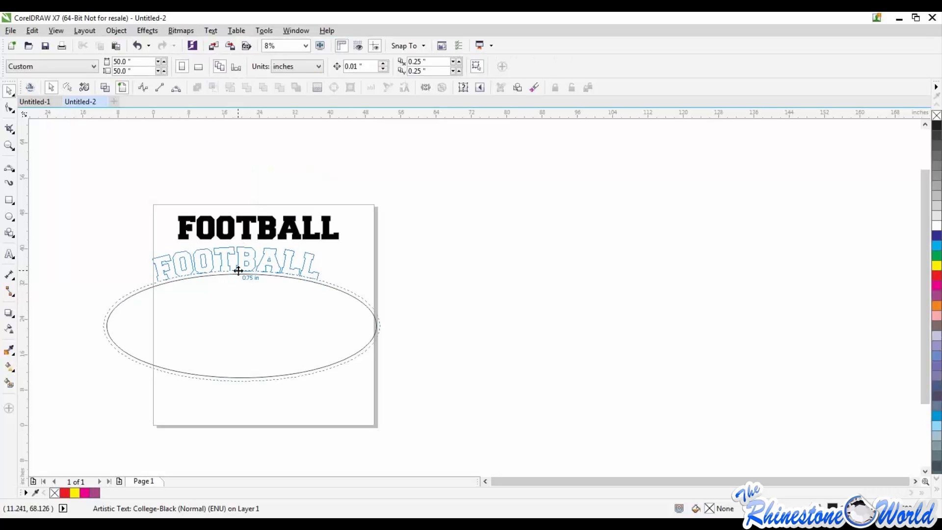
{"action": "left_click", "coordinate": [244, 271]}
{"action": "left_click_drag", "start_coordinate": [251, 265], "coordinate": [246, 267]}
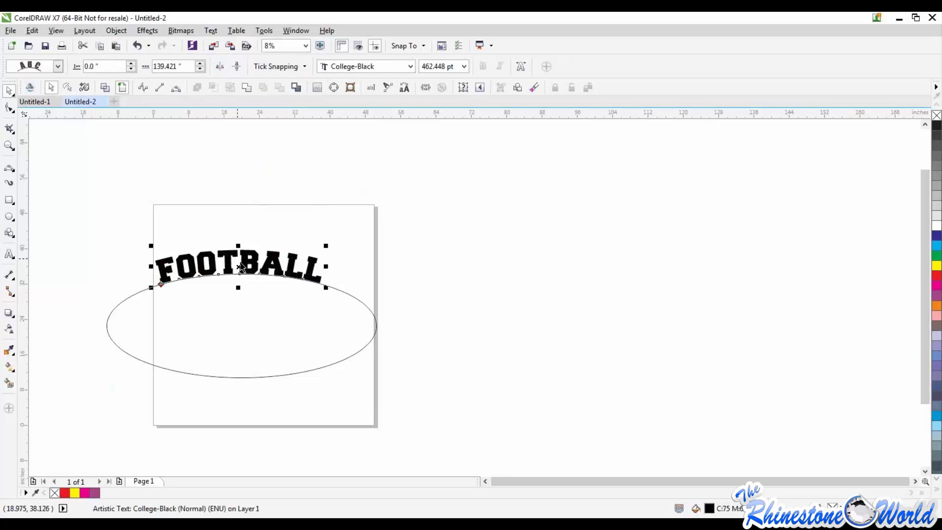
Move the FOOTBALL text inside the ellipse's lower arc and mirror it horizontally and vertically on the path
{"action": "left_click_drag", "start_coordinate": [242, 264], "coordinate": [248, 371]}
{"action": "key", "text": "ctrl+z"}
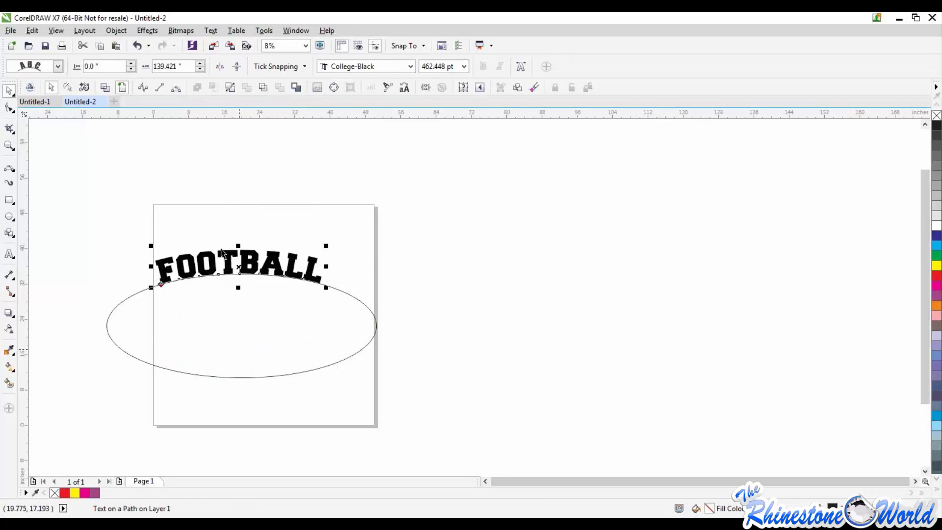
{"action": "left_click_drag", "start_coordinate": [231, 358], "coordinate": [240, 368]}
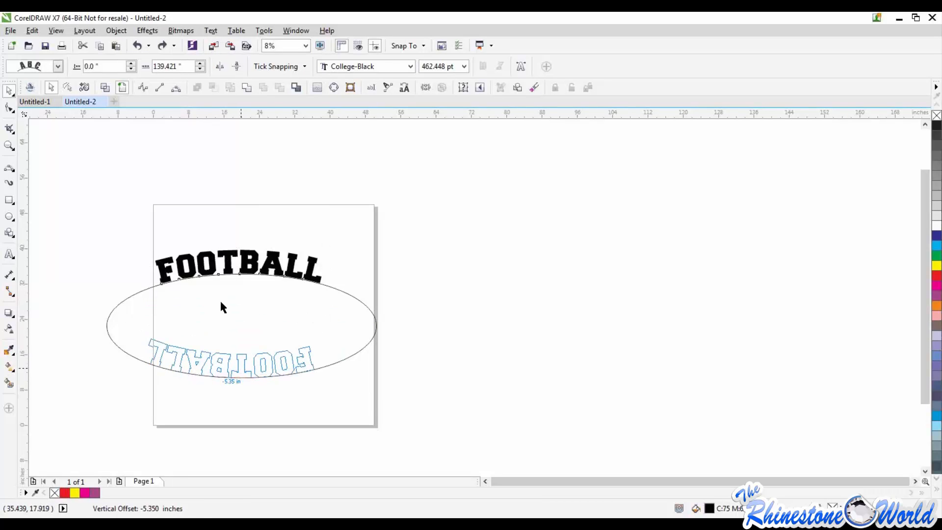
{"action": "left_click", "coordinate": [220, 67]}
{"action": "left_click", "coordinate": [235, 68]}
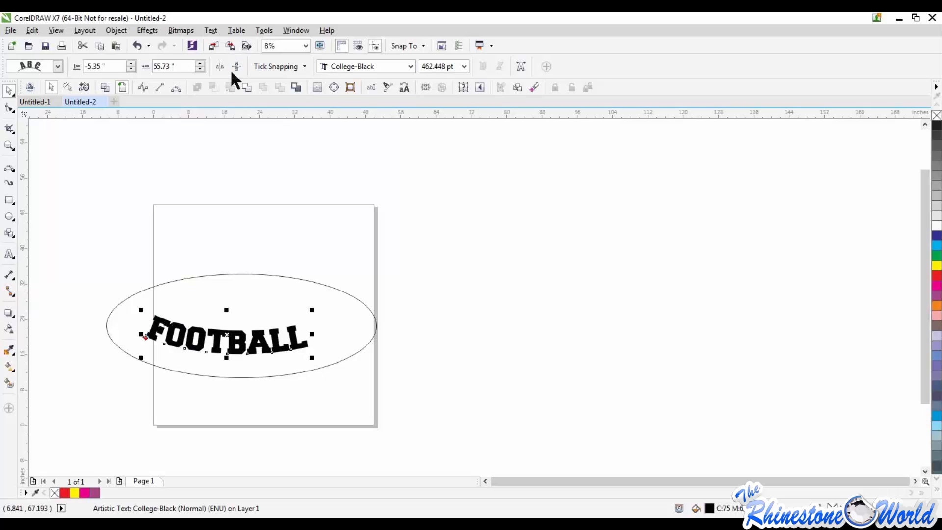
{"action": "left_click_drag", "start_coordinate": [233, 376], "coordinate": [263, 353]}
Undo the mirroring and the move so the FOOTBALL text is back on the ellipse's upper arc
{"action": "key", "text": "ctrl+z"}
{"action": "key", "text": "ctrl+z"}
{"action": "key", "text": "ctrl+z"}
{"action": "key", "text": "ctrl+z"}
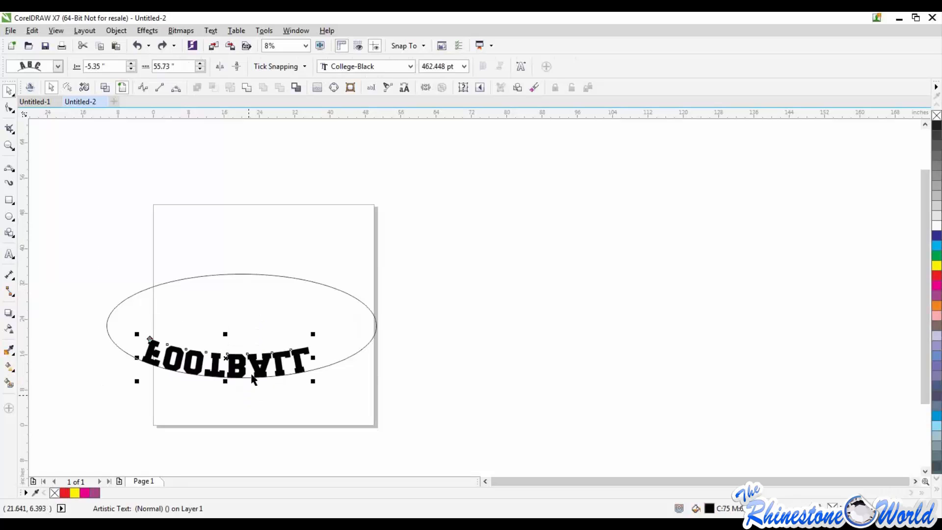
{"action": "left_click", "coordinate": [257, 369]}
{"action": "left_click", "coordinate": [242, 382]}
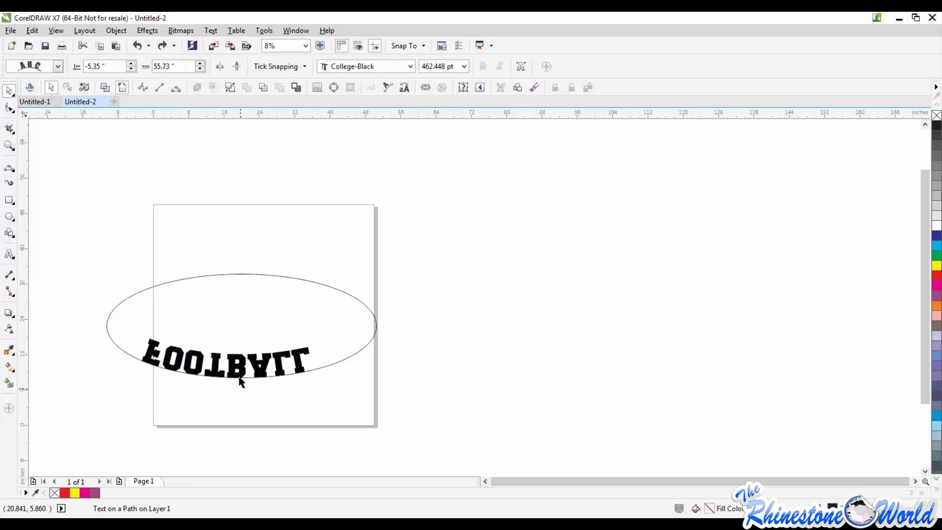
{"action": "mouse_move", "coordinate": [242, 380]}
{"action": "left_mouse_down"}
{"action": "mouse_move", "coordinate": [242, 390]}
{"action": "mouse_move", "coordinate": [243, 379]}
{"action": "left_mouse_up"}
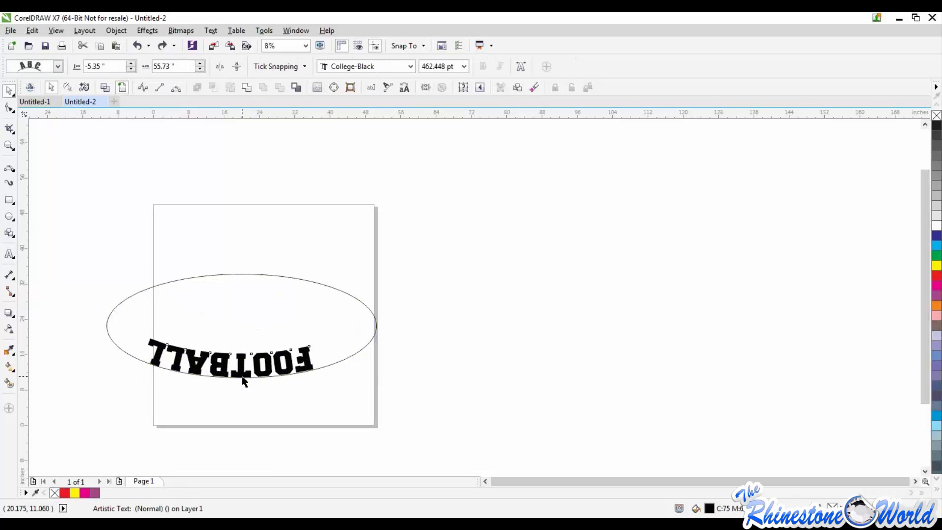
Mirror the arched FOOTBALL text vertically and horizontally, and move it to the outside of the ellipse's lower arc
{"action": "left_click", "coordinate": [219, 66]}
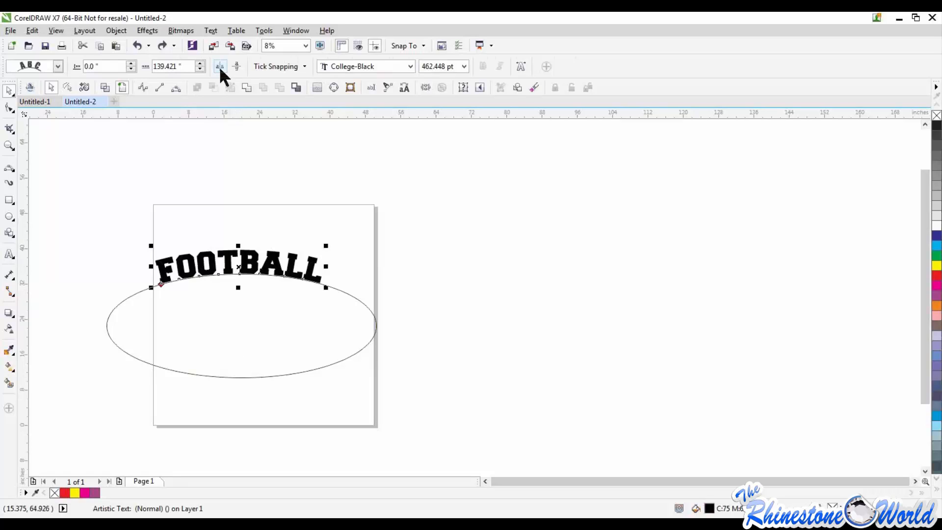
{"action": "left_click", "coordinate": [236, 67]}
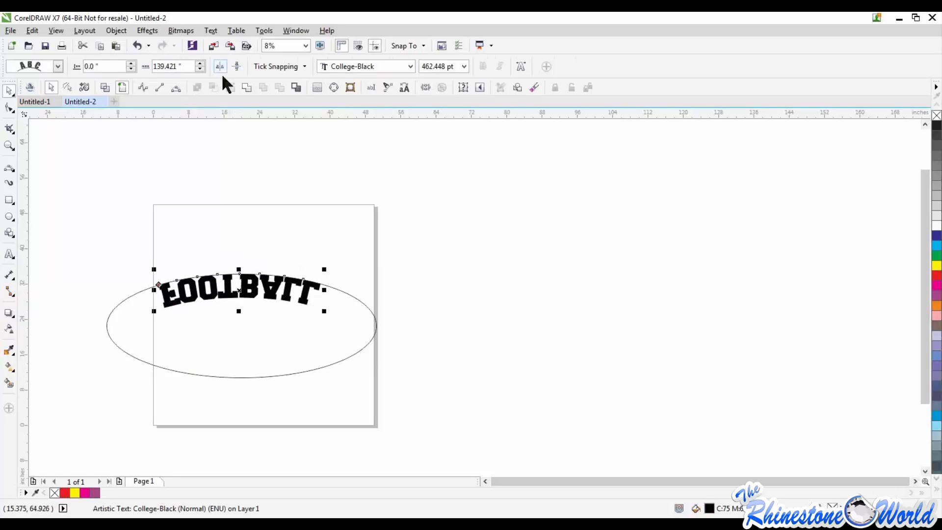
{"action": "left_click", "coordinate": [220, 70]}
{"action": "left_click_drag", "start_coordinate": [241, 291], "coordinate": [231, 387]}
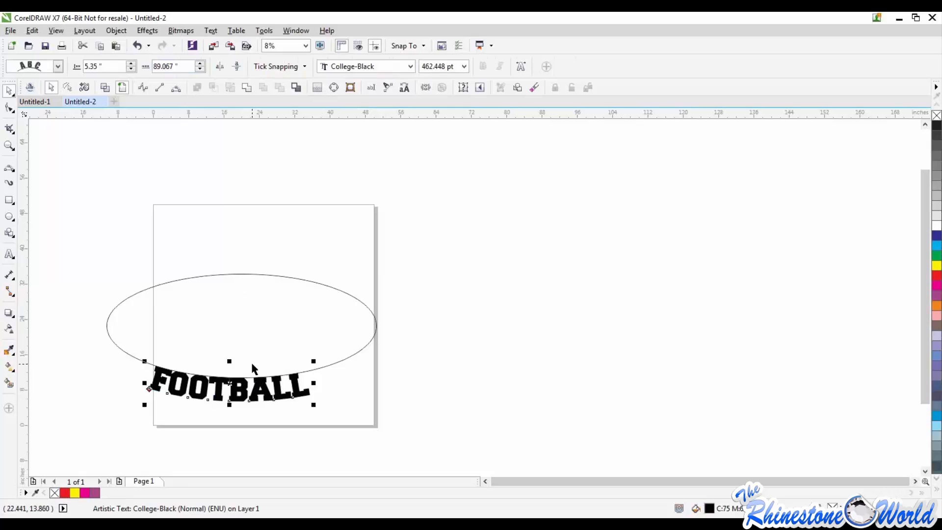
Delete the curved FOOTBALL text and add new FOOTBALL text in College-Black at 175 pt beside the page's upper-right corner
{"action": "key", "text": "Delete"}
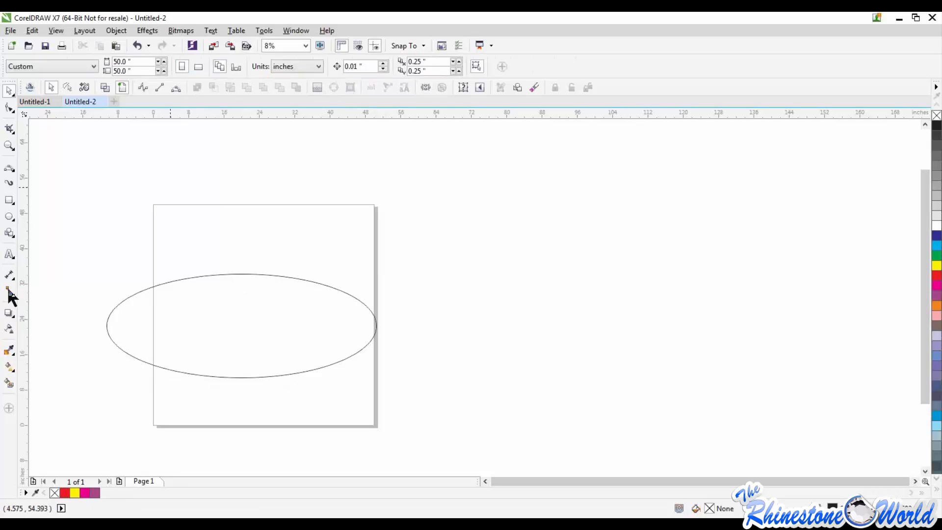
{"action": "left_click", "coordinate": [8, 254]}
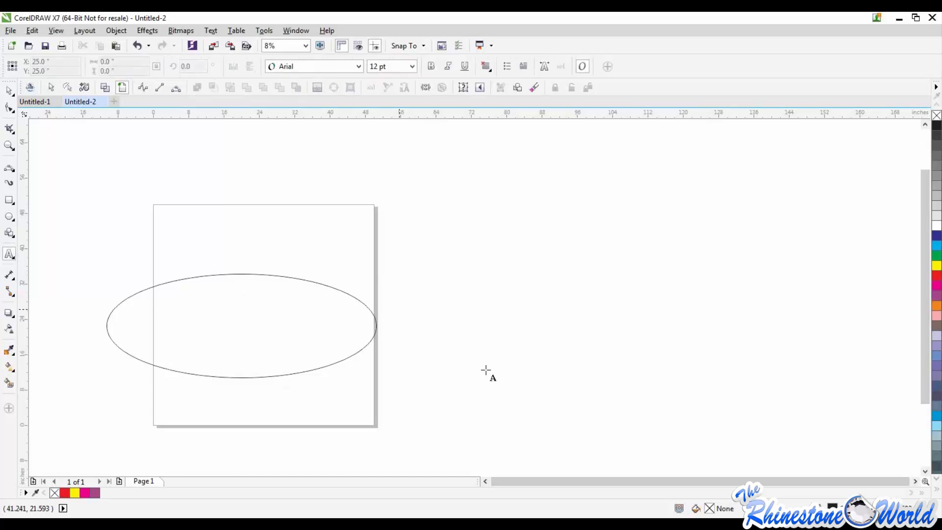
{"action": "left_click", "coordinate": [442, 212]}
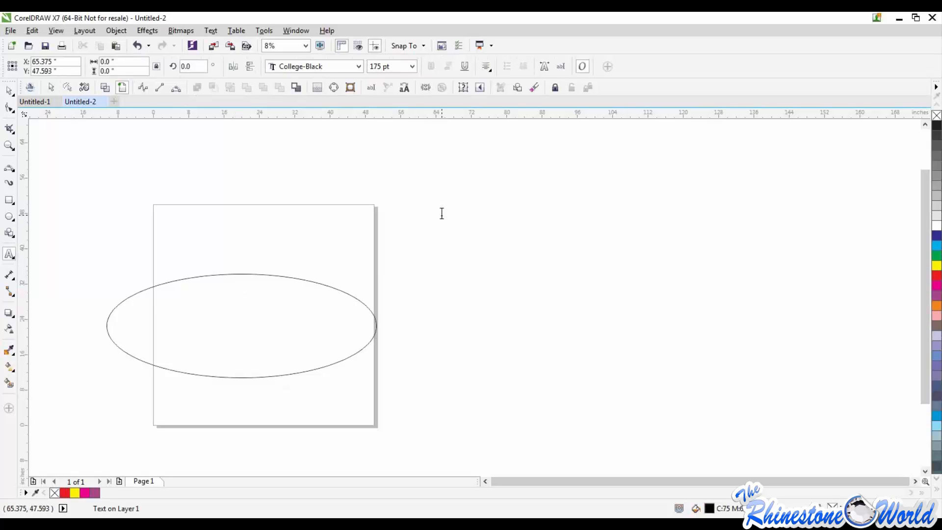
{"action": "type", "text": "FOOTBALL"}
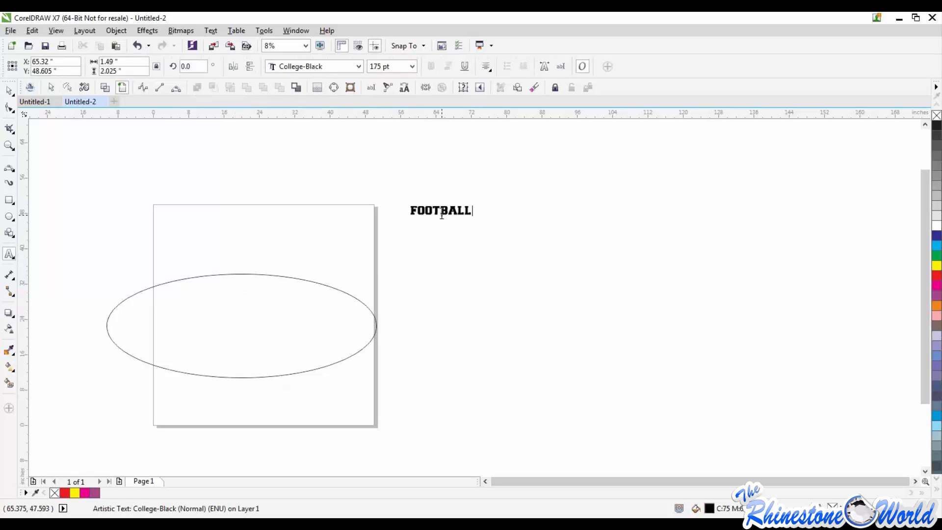
Enlarge the new FOOTBALL text to about 441 pt and fit it on the ellipse's upper arc
{"action": "left_click_drag", "start_coordinate": [405, 219], "coordinate": [314, 273]}
{"action": "left_click", "coordinate": [8, 91]}
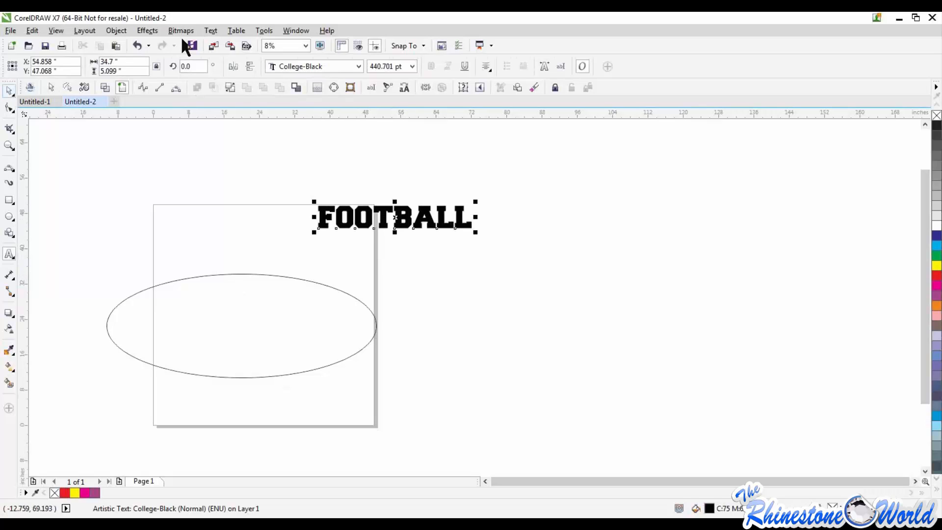
{"action": "left_click", "coordinate": [205, 29]}
{"action": "left_click", "coordinate": [235, 215]}
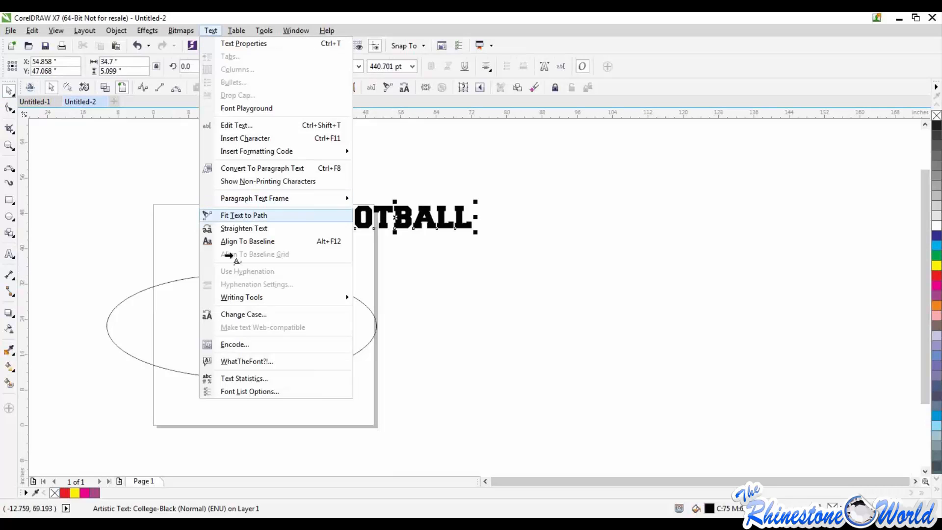
{"action": "left_click", "coordinate": [246, 275]}
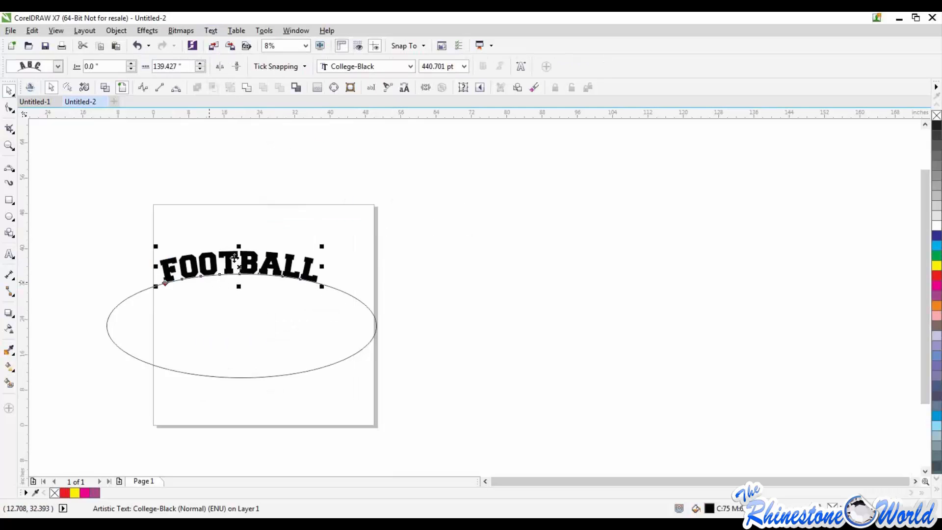
Mirror the arched FOOTBALL text horizontally and vertically, and move it to the outside of the ellipse's lower arc
{"action": "left_click", "coordinate": [219, 67]}
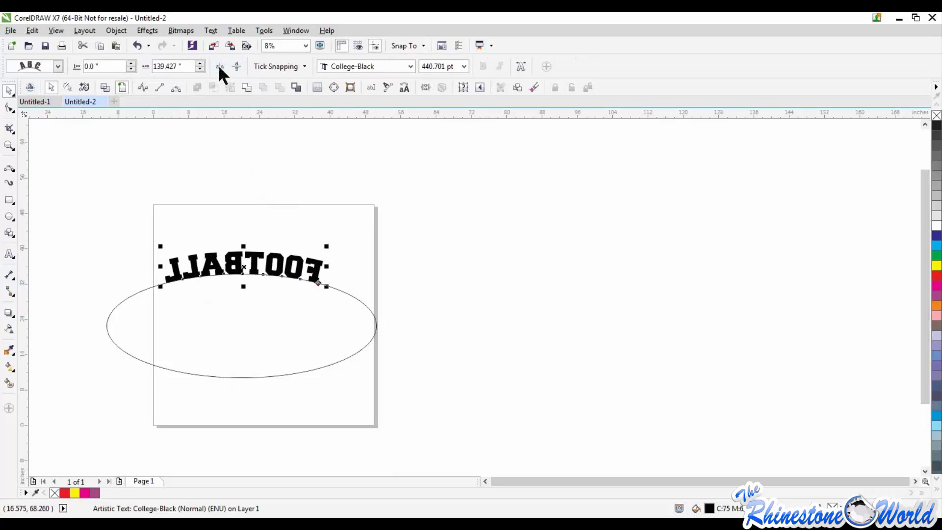
{"action": "left_click", "coordinate": [236, 66]}
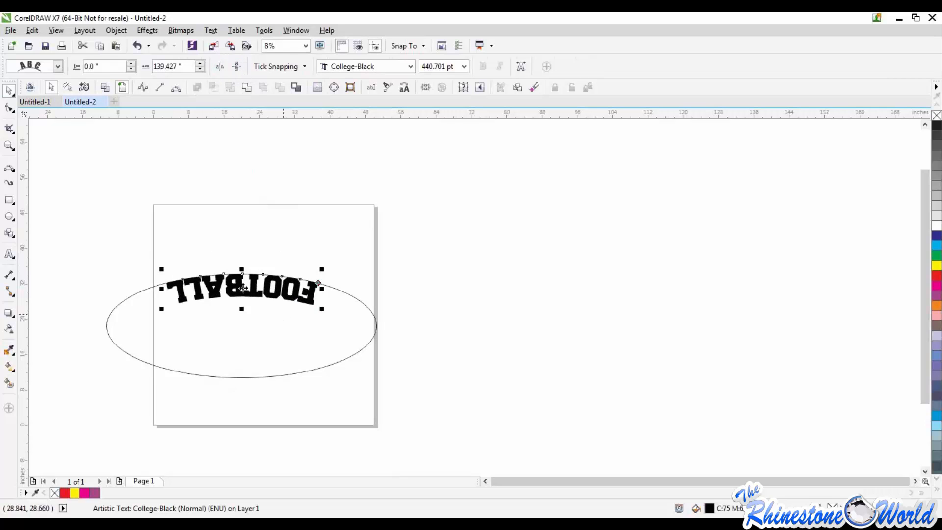
{"action": "left_click", "coordinate": [219, 66]}
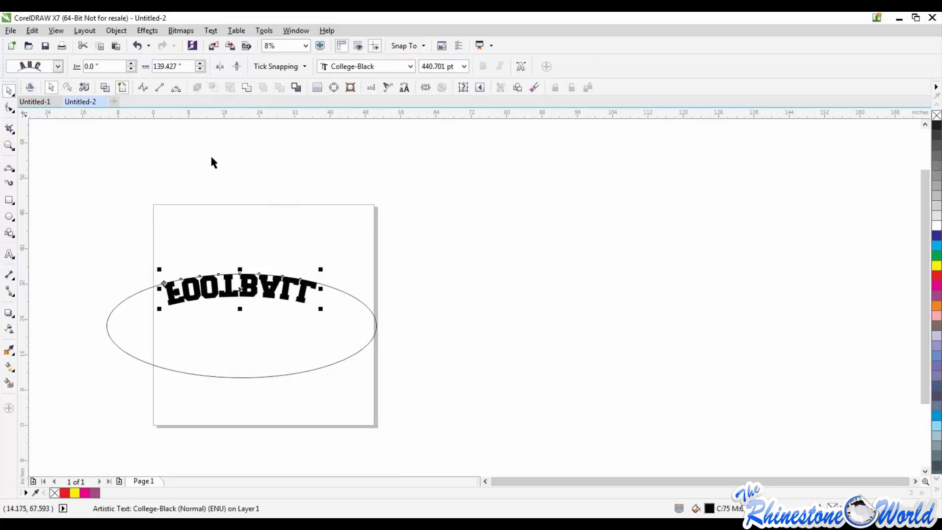
{"action": "mouse_move", "coordinate": [241, 291]}
{"action": "left_mouse_down"}
{"action": "mouse_move", "coordinate": [242, 353]}
{"action": "mouse_move", "coordinate": [241, 288]}
{"action": "left_mouse_up"}
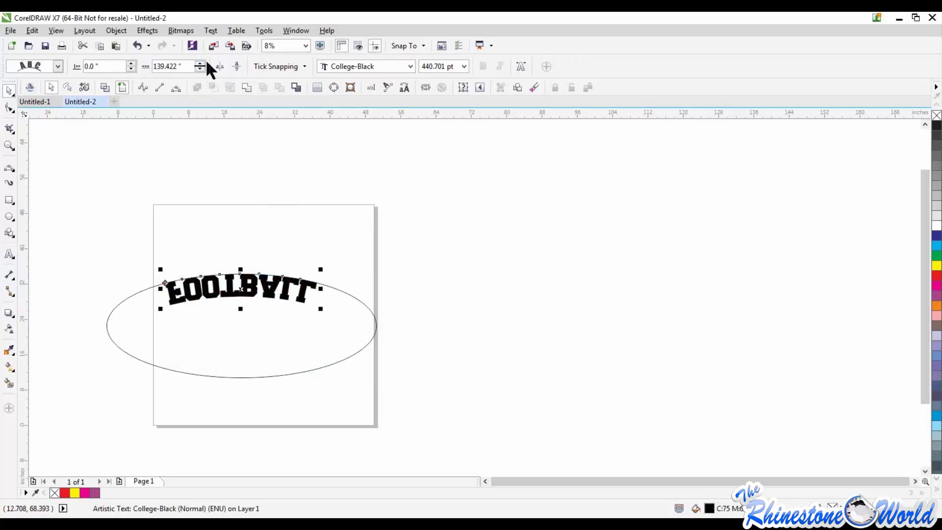
{"action": "key", "text": "ctrl+z"}
{"action": "key", "text": "ctrl+z"}
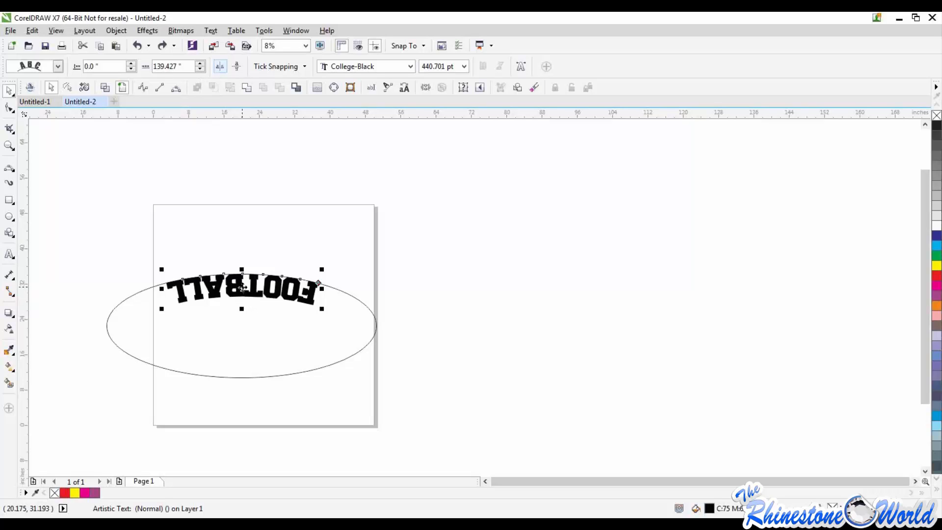
{"action": "left_click_drag", "start_coordinate": [242, 287], "coordinate": [245, 392]}
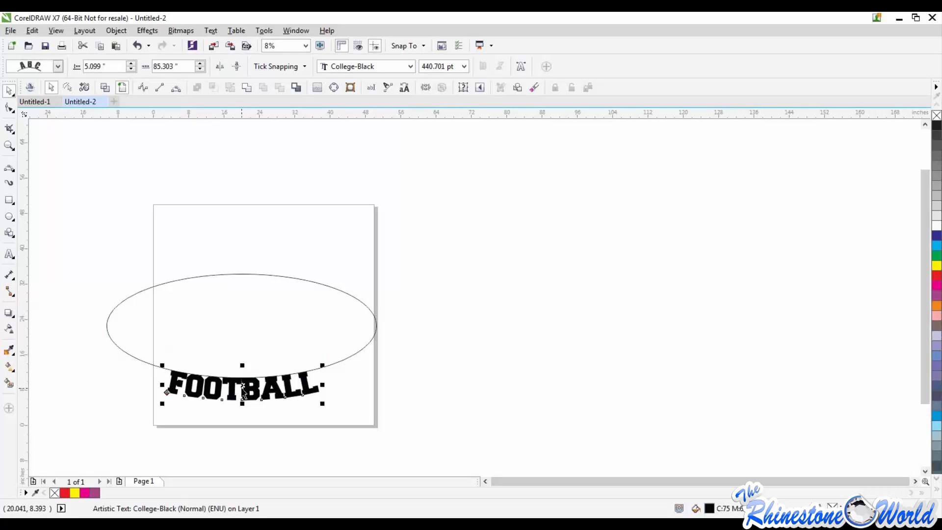
Move the FOOTBALL text back to the ellipse's upper arc and reverse its vertical and horizontal mirroring so it reads upright
{"action": "left_click_drag", "start_coordinate": [244, 389], "coordinate": [247, 286]}
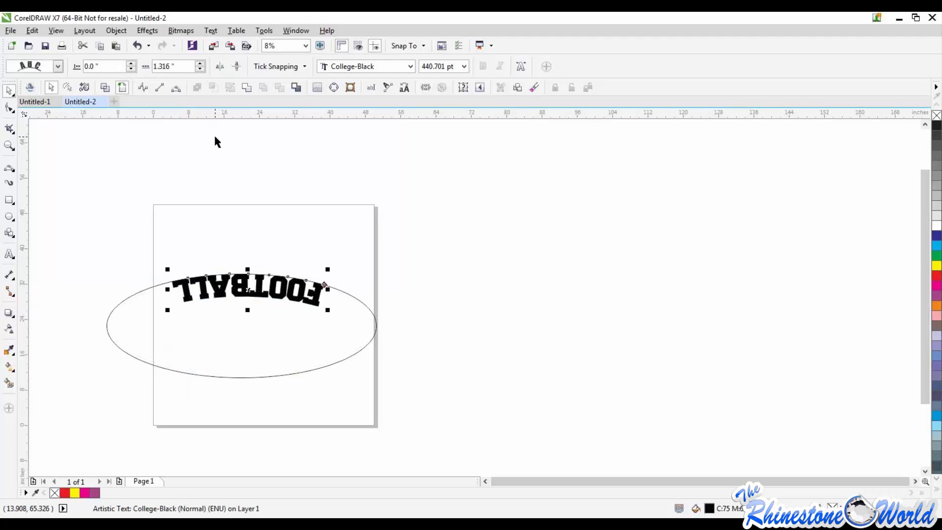
{"action": "left_click", "coordinate": [236, 66]}
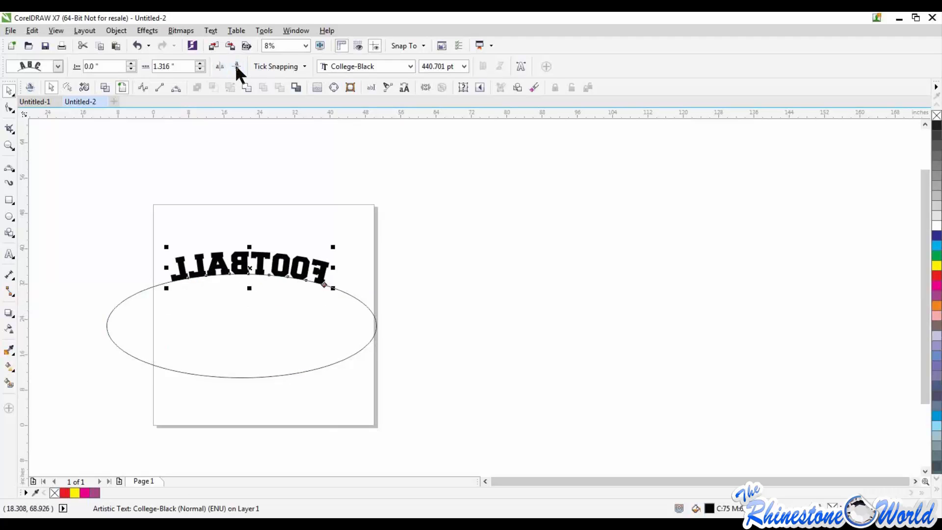
{"action": "left_click", "coordinate": [219, 65]}
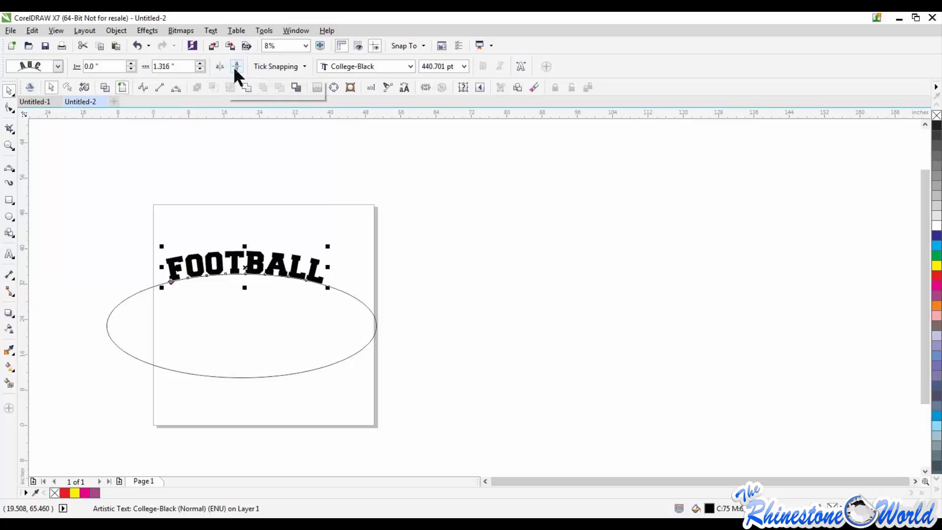
Move the arched FOOTBALL text up off the ellipse and delete the ellipse, keeping the curved text
{"action": "left_click_drag", "start_coordinate": [245, 268], "coordinate": [278, 233]}
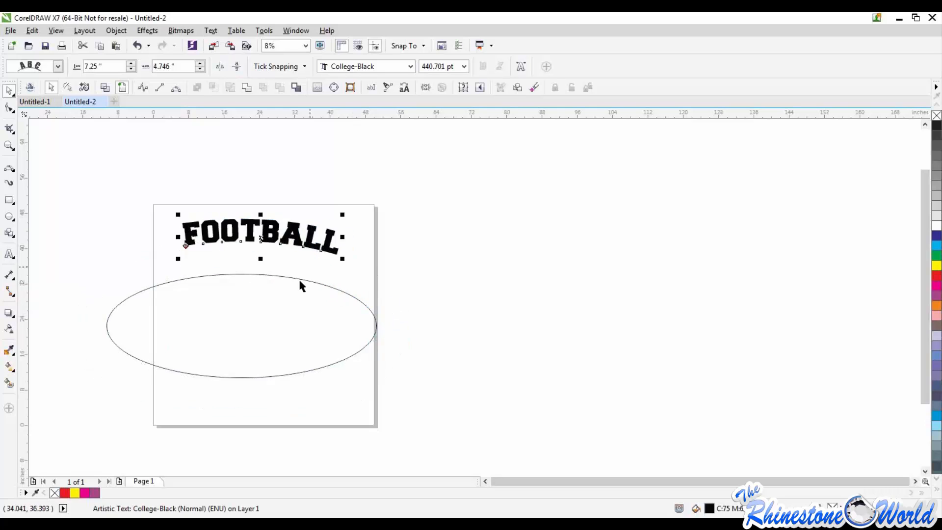
{"action": "left_click", "coordinate": [303, 280]}
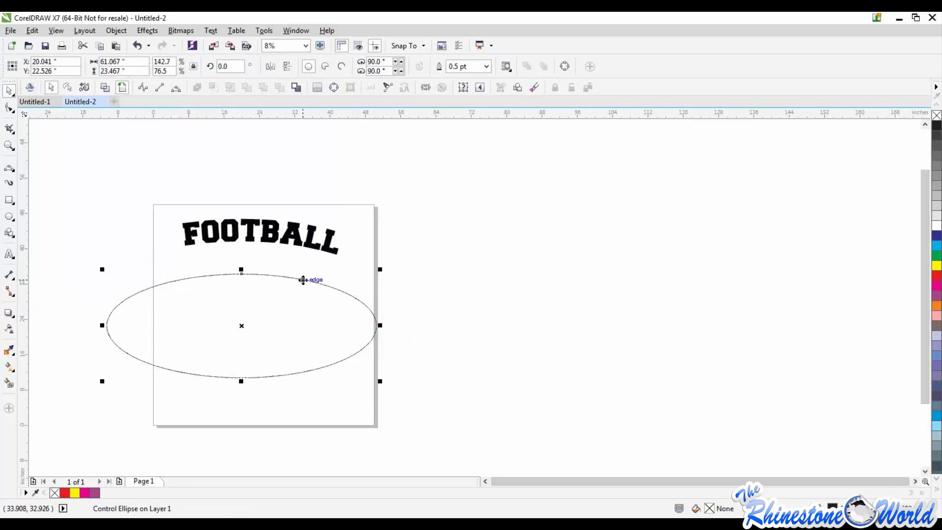
{"action": "key", "text": "Delete"}
Select the curved FOOTBALL text and mirror it horizontally so that it reads backwards
{"action": "left_click_drag", "start_coordinate": [397, 284], "coordinate": [162, 200]}
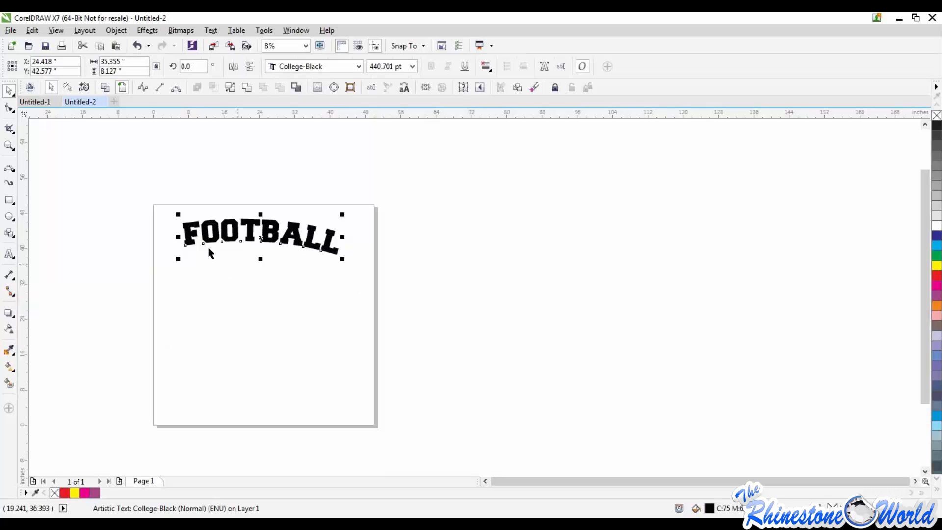
{"action": "left_click", "coordinate": [236, 61]}
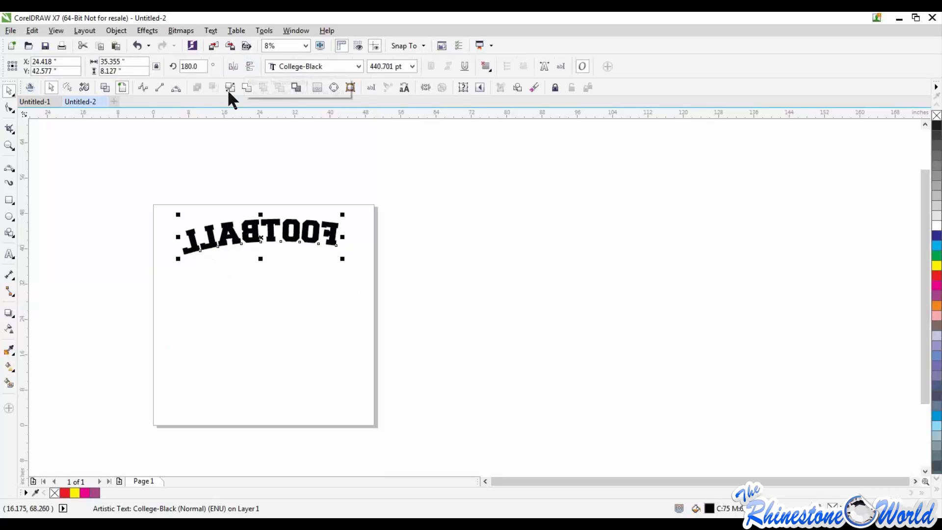
{"action": "left_click", "coordinate": [233, 63]}
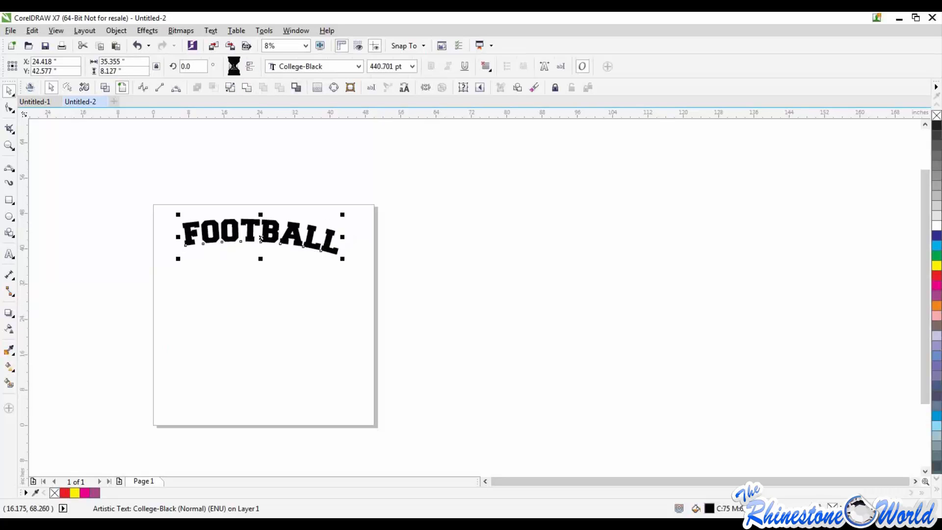
{"action": "left_click", "coordinate": [232, 63]}
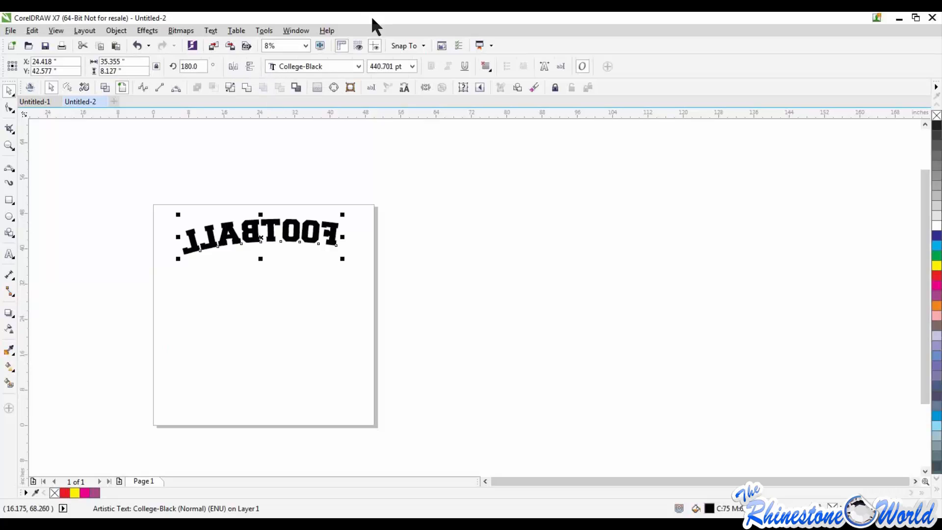
Examine the launchable Corel applications and CM3 cutting commands, and the file commands for saving, importing and exporting
{"action": "left_click", "coordinate": [491, 45]}
{"action": "left_click", "coordinate": [508, 33]}
{"action": "left_click", "coordinate": [492, 44]}
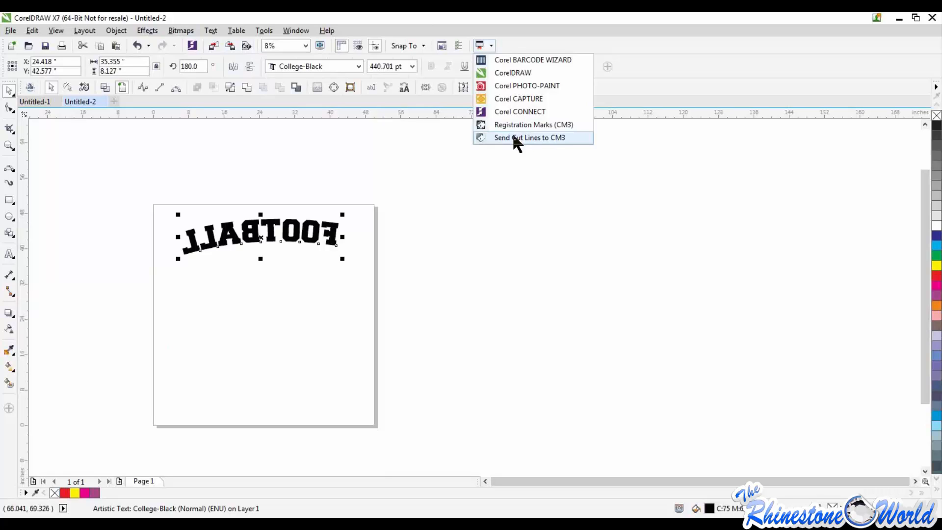
{"action": "left_click", "coordinate": [391, 175]}
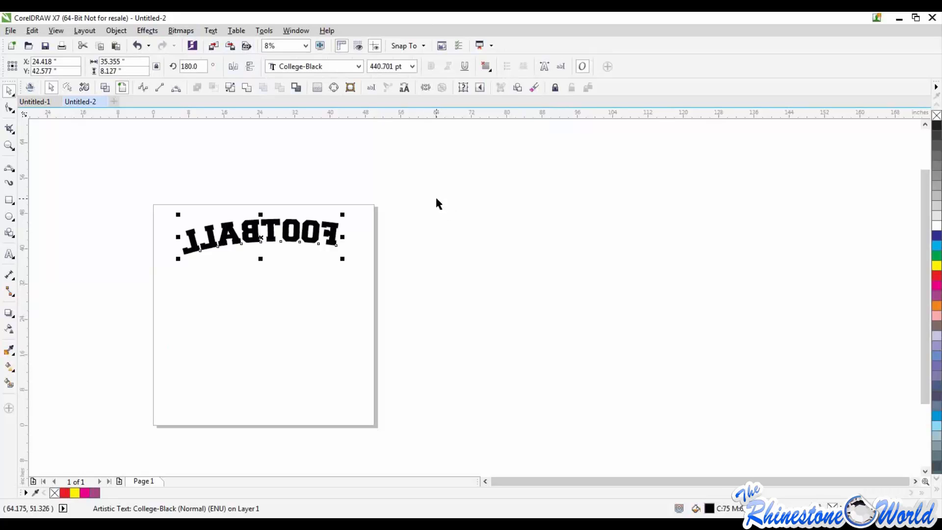
{"action": "left_click", "coordinate": [12, 30]}
{"action": "left_click", "coordinate": [11, 31]}
{"action": "left_click", "coordinate": [12, 30]}
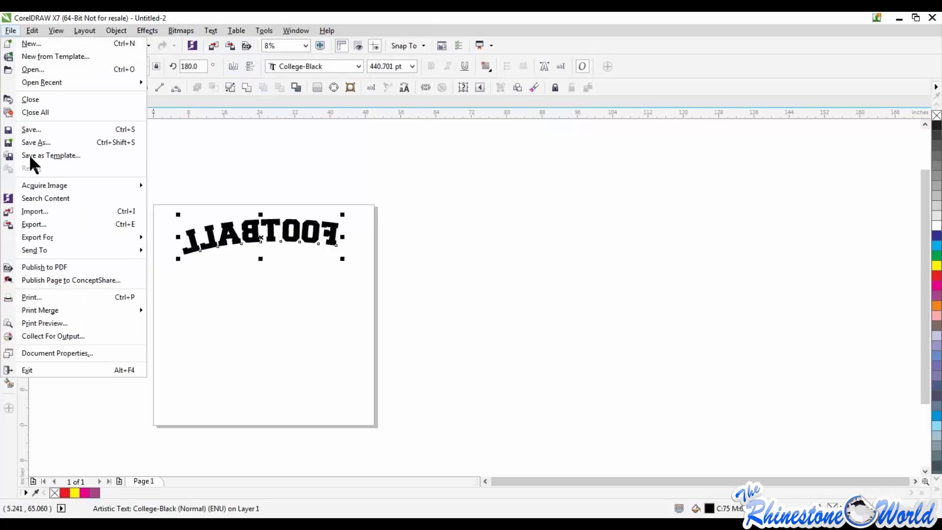
{"action": "left_click", "coordinate": [525, 341]}
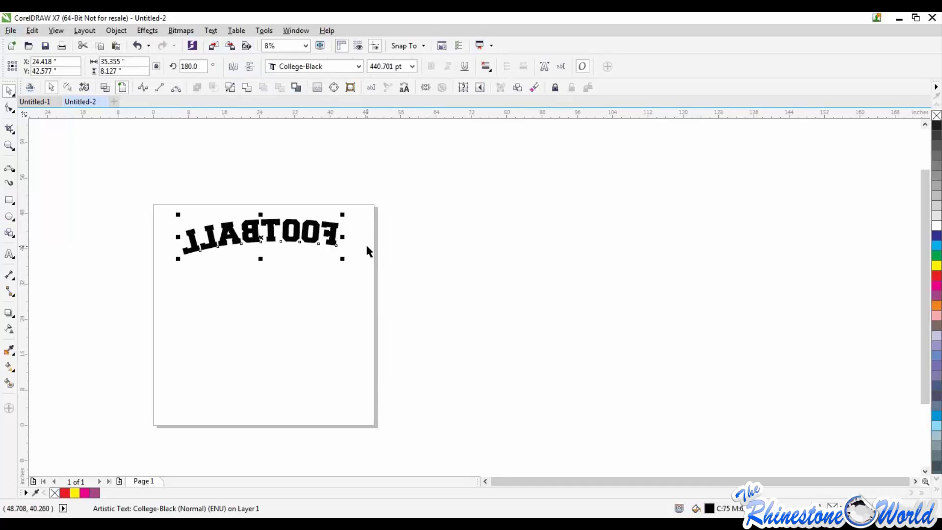
Delete the mirrored FOOTBALL text from the page
{"action": "key", "text": "Delete"}
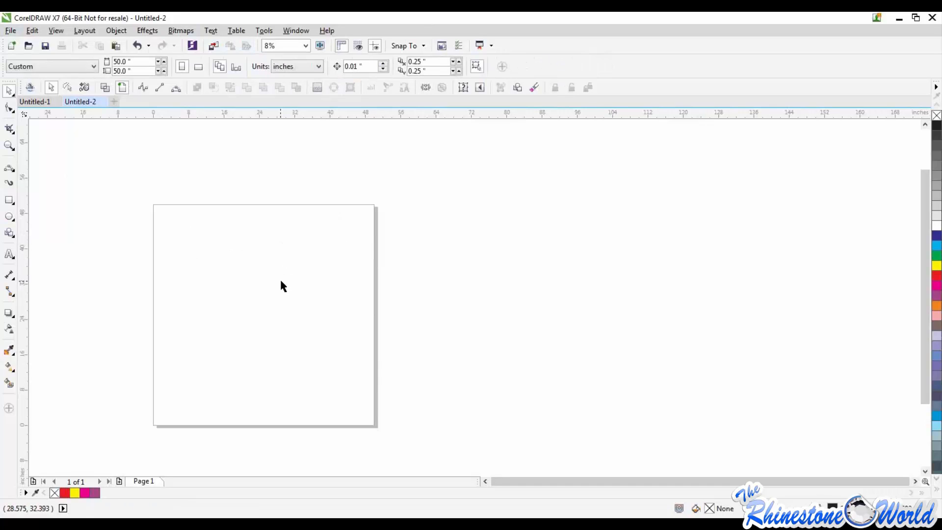
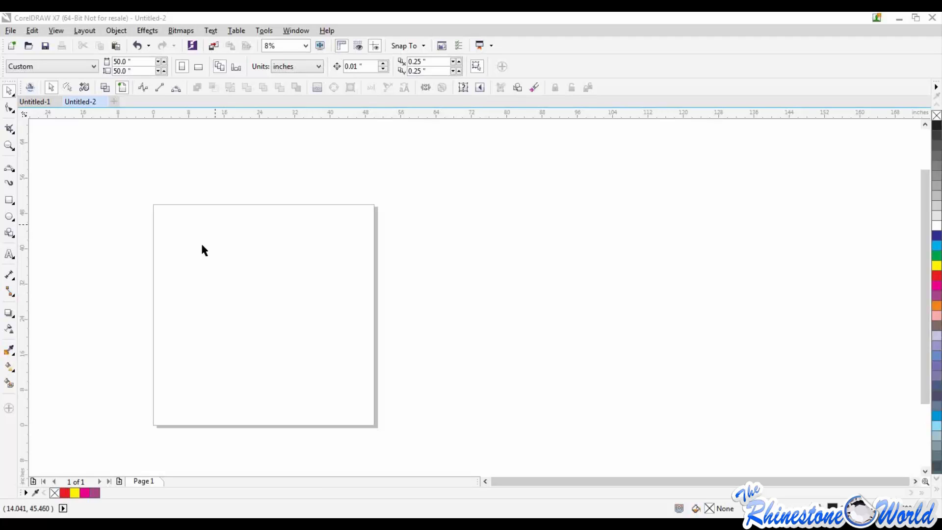
{"action": "left_click", "coordinate": [491, 45]}
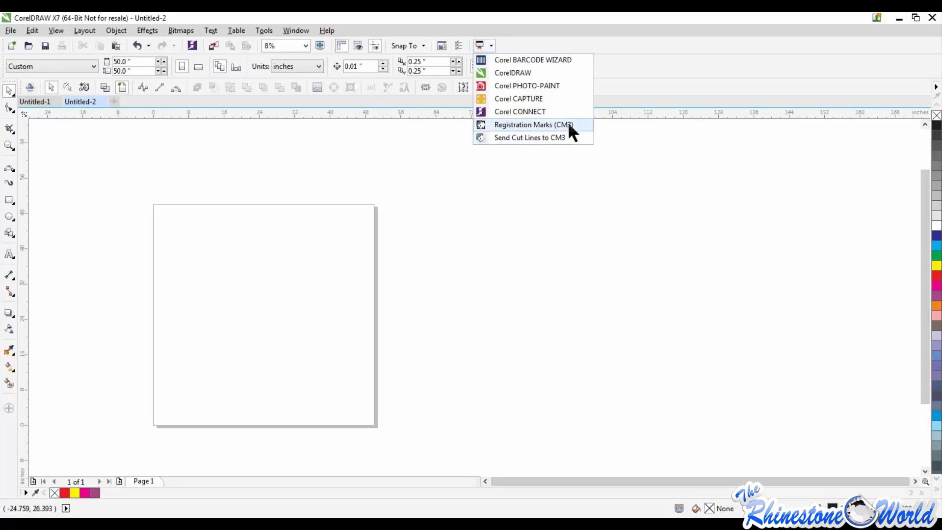
{"action": "left_click", "coordinate": [222, 404]}
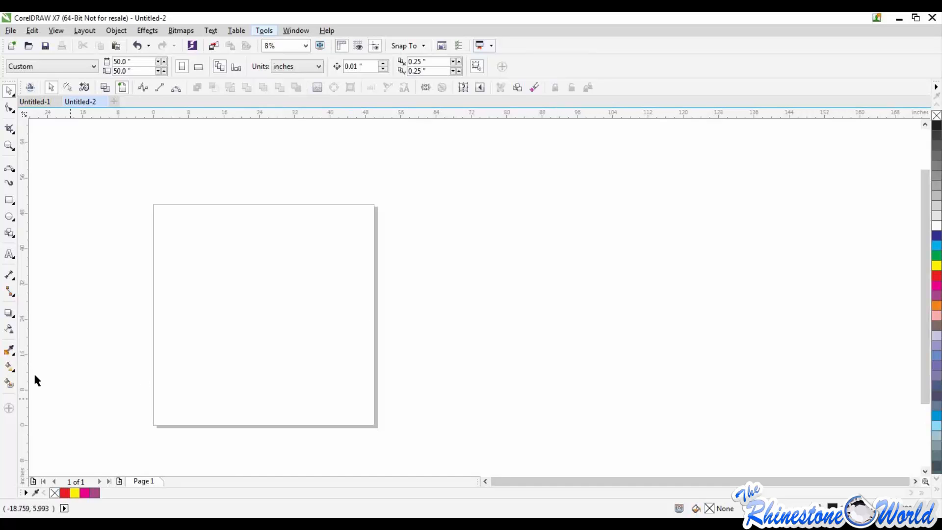
Bring the Football Helmet.cdr artwork onto the upper part of the page and reposition it slightly lower
{"action": "left_click", "coordinate": [11, 367]}
{"action": "left_click_drag", "start_coordinate": [0, 373], "coordinate": [250, 240]}
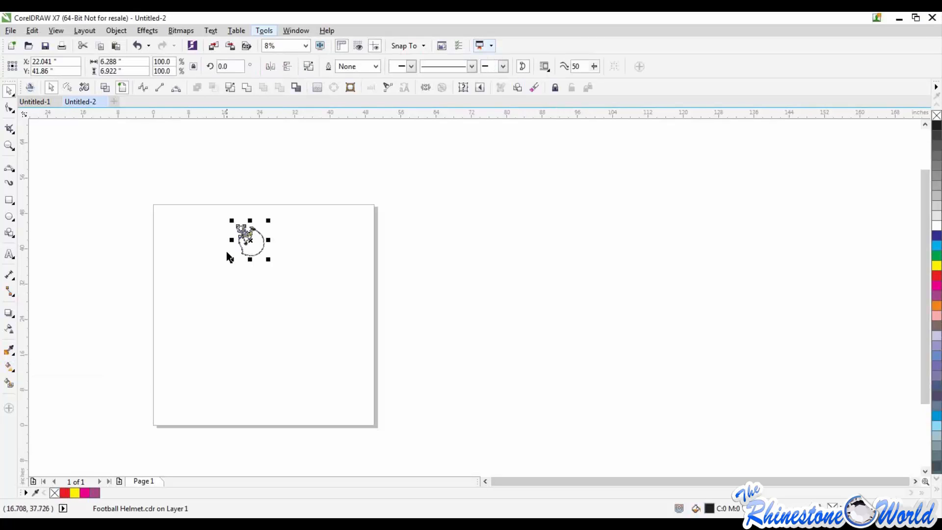
{"action": "scroll", "coordinate": [226, 248], "scroll_direction": "up", "scroll_amount": 3}
{"action": "scroll", "coordinate": [234, 216], "scroll_direction": "down", "scroll_amount": 2}
{"action": "scroll", "coordinate": [288, 179], "scroll_direction": "up", "scroll_amount": 2}
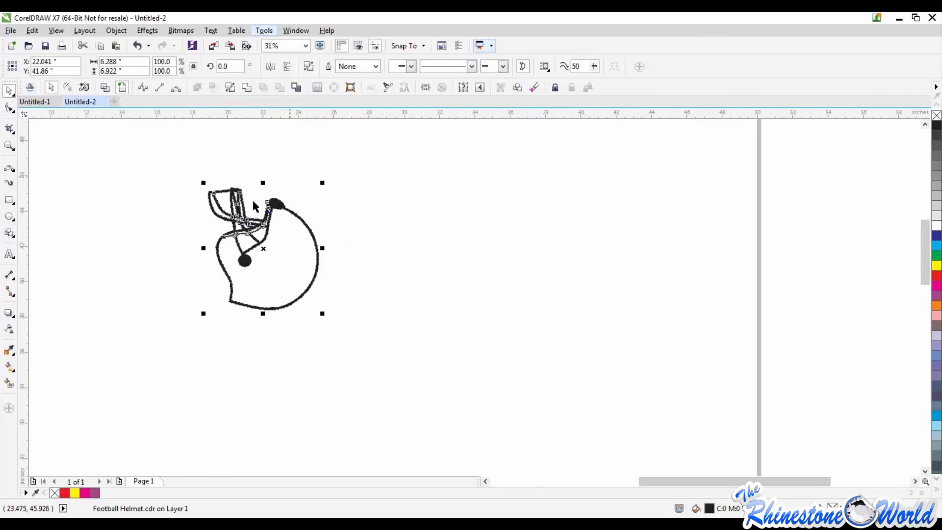
{"action": "left_click", "coordinate": [137, 247]}
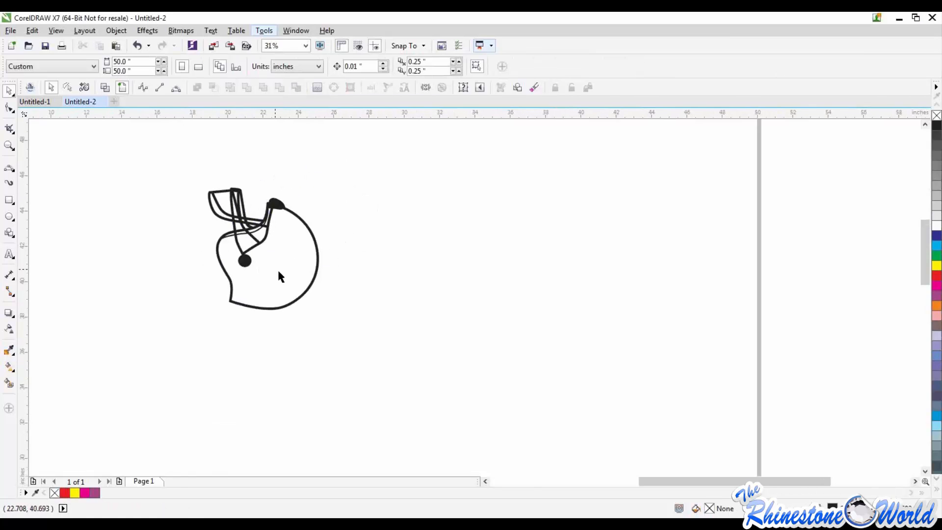
{"action": "mouse_move", "coordinate": [246, 262]}
{"action": "left_mouse_down"}
{"action": "mouse_move", "coordinate": [357, 269]}
{"action": "mouse_move", "coordinate": [233, 270]}
{"action": "left_mouse_up"}
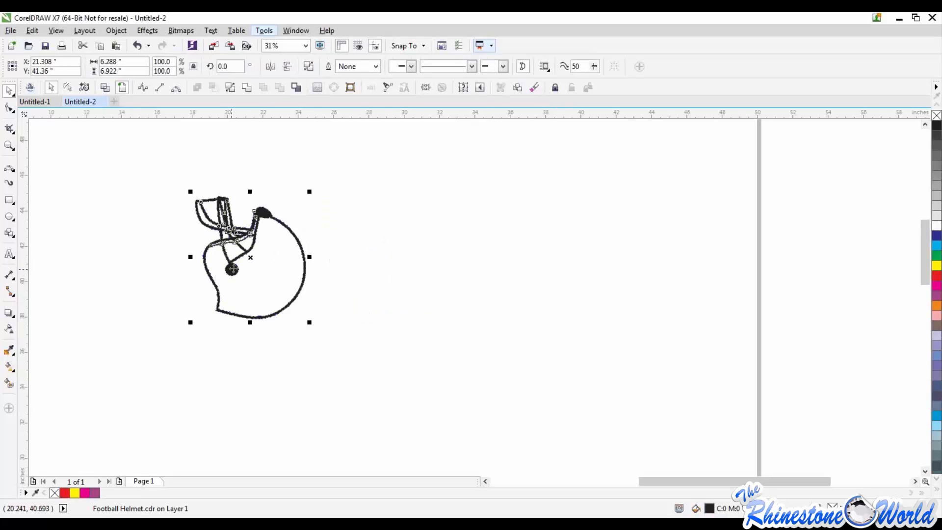
{"action": "left_click", "coordinate": [508, 322]}
Inspect the helmet's outlines in wireframe view and return to the enhanced display
{"action": "scroll", "coordinate": [286, 257], "scroll_direction": "up", "scroll_amount": 2}
{"action": "scroll", "coordinate": [282, 256], "scroll_direction": "down", "scroll_amount": 2}
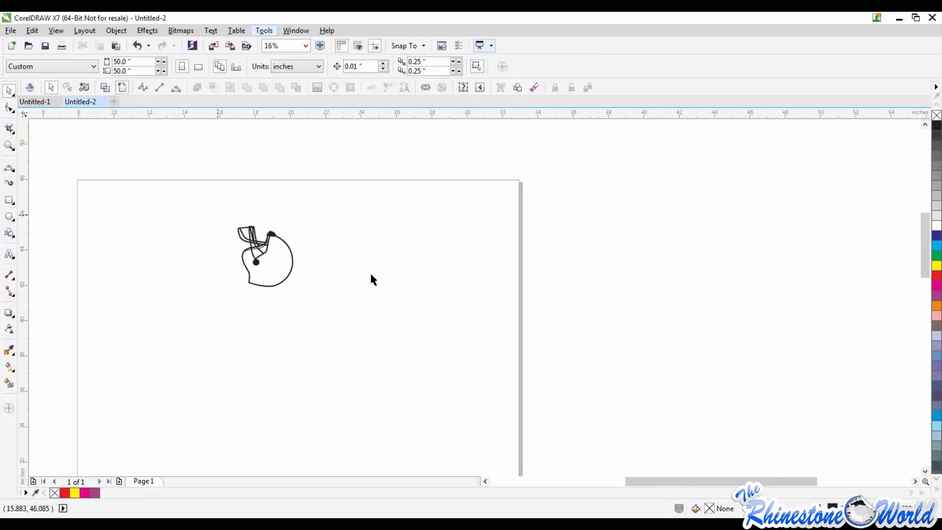
{"action": "scroll", "coordinate": [220, 219], "scroll_direction": "up", "scroll_amount": 2}
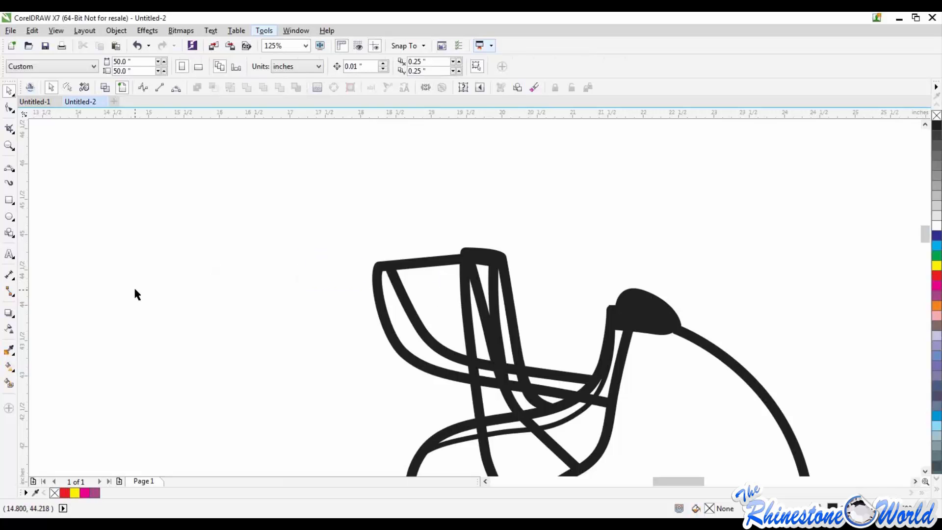
{"action": "scroll", "coordinate": [213, 319], "scroll_direction": "down", "scroll_amount": 2}
{"action": "scroll", "coordinate": [213, 319], "scroll_direction": "up", "scroll_amount": 1}
{"action": "left_click", "coordinate": [104, 87]}
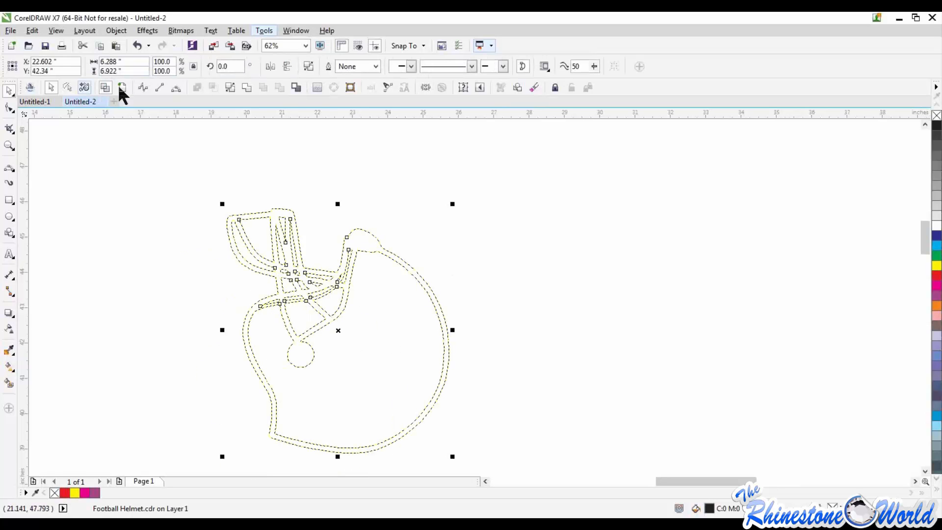
{"action": "left_click", "coordinate": [123, 89]}
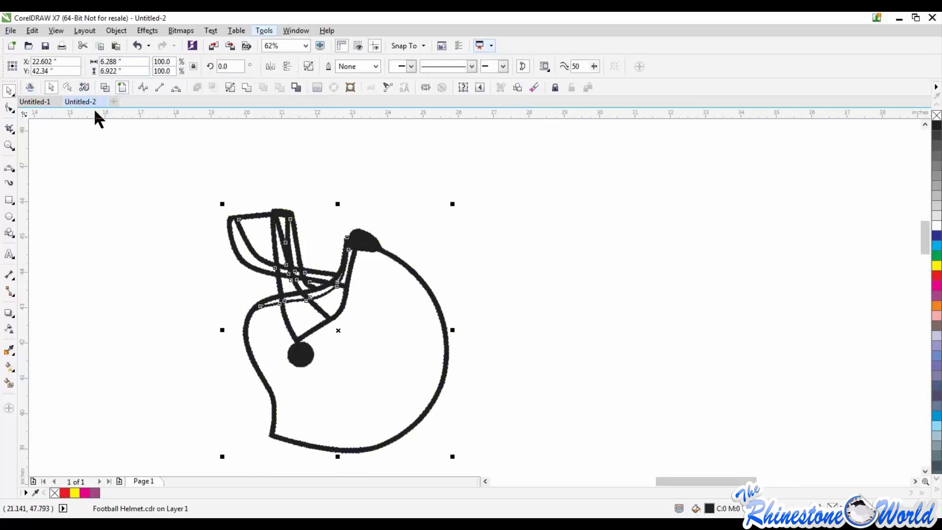
{"action": "left_click", "coordinate": [112, 240]}
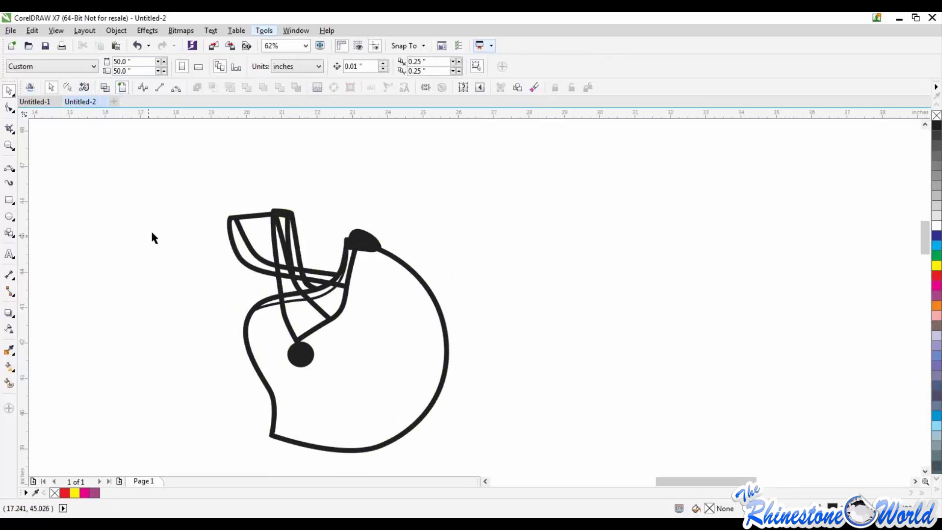
Examine the helmet up close to check that its lines form closed areas for smart filling
{"action": "scroll", "coordinate": [152, 249], "scroll_direction": "down", "scroll_amount": 1}
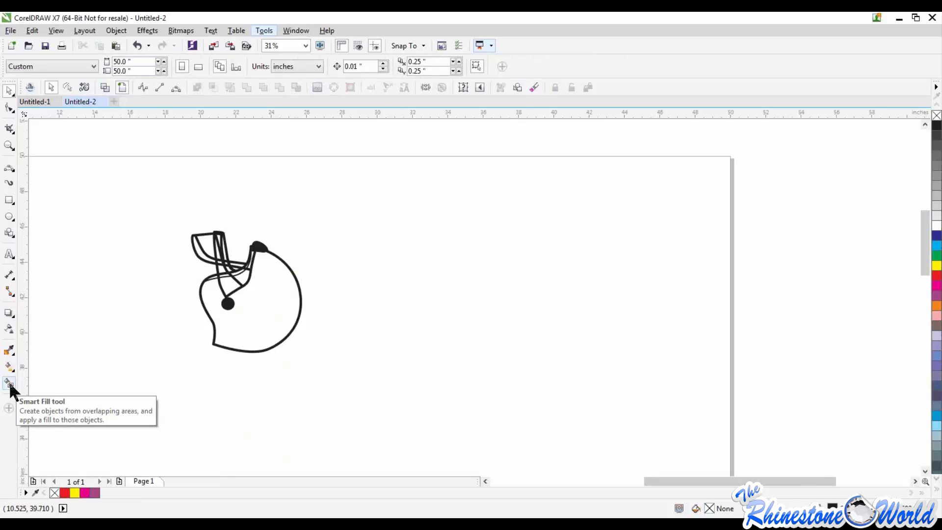
{"action": "scroll", "coordinate": [295, 283], "scroll_direction": "up", "scroll_amount": 2}
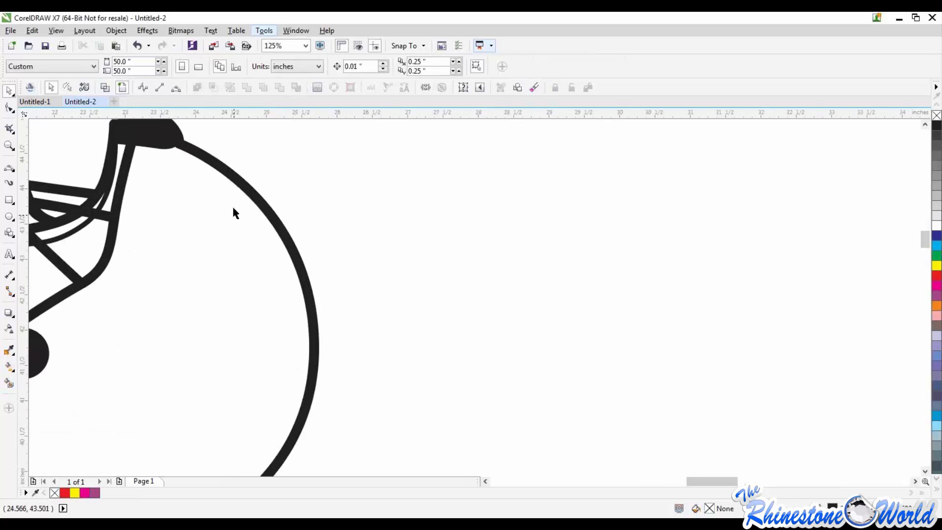
{"action": "scroll", "coordinate": [239, 237], "scroll_direction": "down", "scroll_amount": 2}
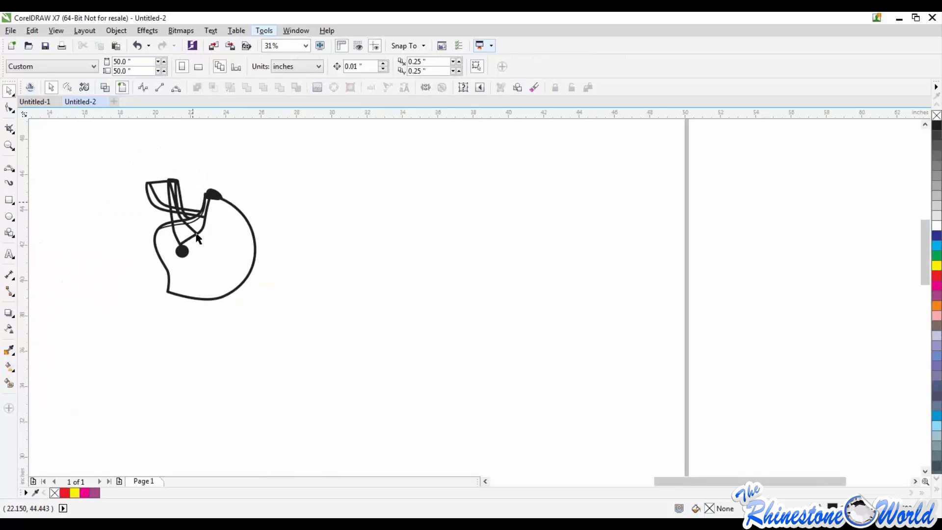
{"action": "scroll", "coordinate": [201, 198], "scroll_direction": "up", "scroll_amount": 2}
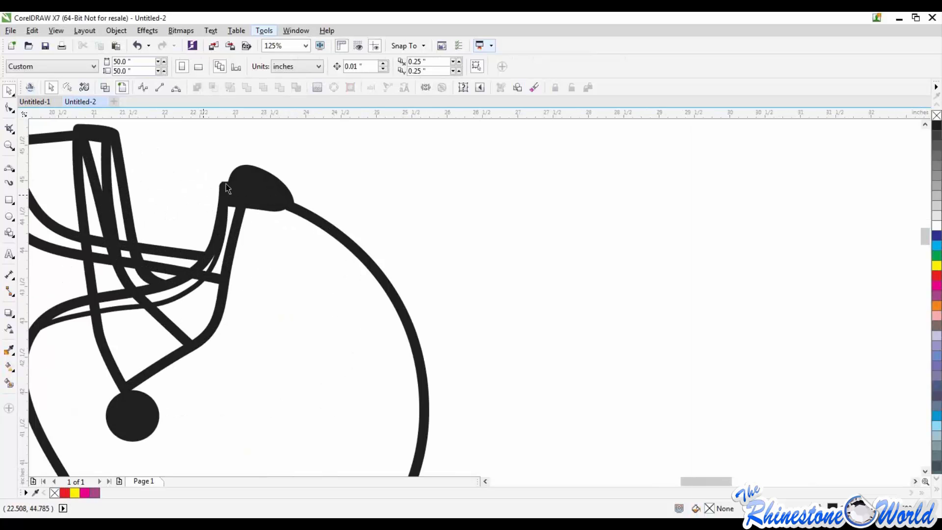
{"action": "scroll", "coordinate": [402, 313], "scroll_direction": "down", "scroll_amount": 2}
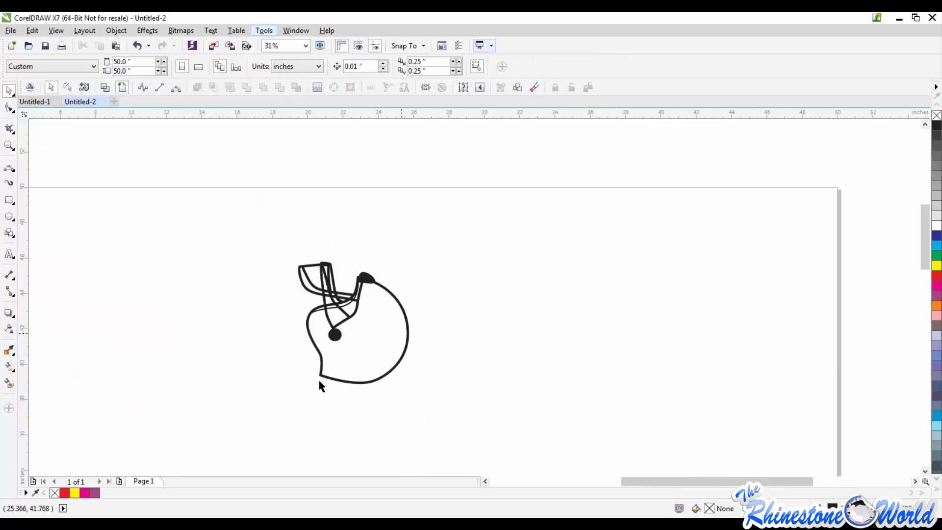
{"action": "scroll", "coordinate": [321, 334], "scroll_direction": "up", "scroll_amount": 2}
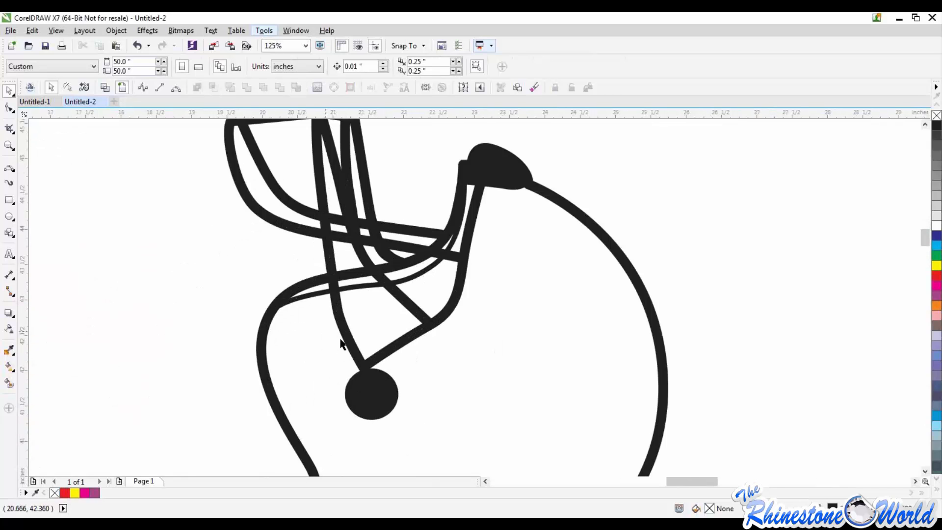
{"action": "scroll", "coordinate": [390, 342], "scroll_direction": "down", "scroll_amount": 2}
{"action": "scroll", "coordinate": [393, 343], "scroll_direction": "up", "scroll_amount": 1}
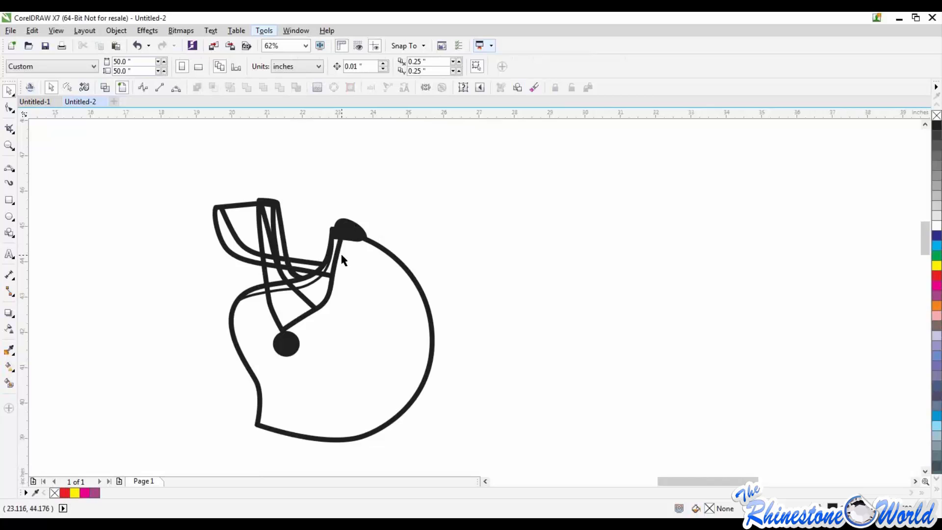
Try rotating the helmet freehand counterclockwise to about 85.6 degrees and undo the rotation
{"action": "left_click", "coordinate": [350, 230]}
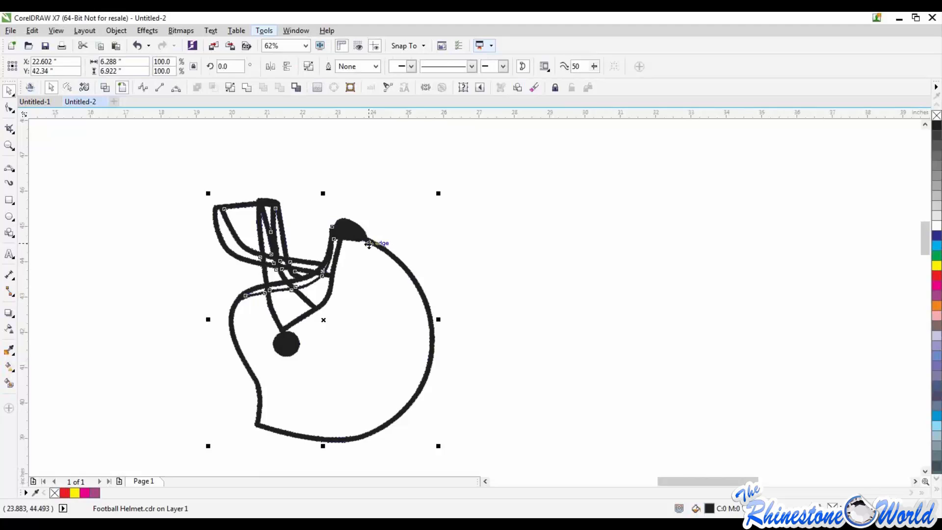
{"action": "left_click", "coordinate": [323, 320]}
{"action": "left_click", "coordinate": [324, 320]}
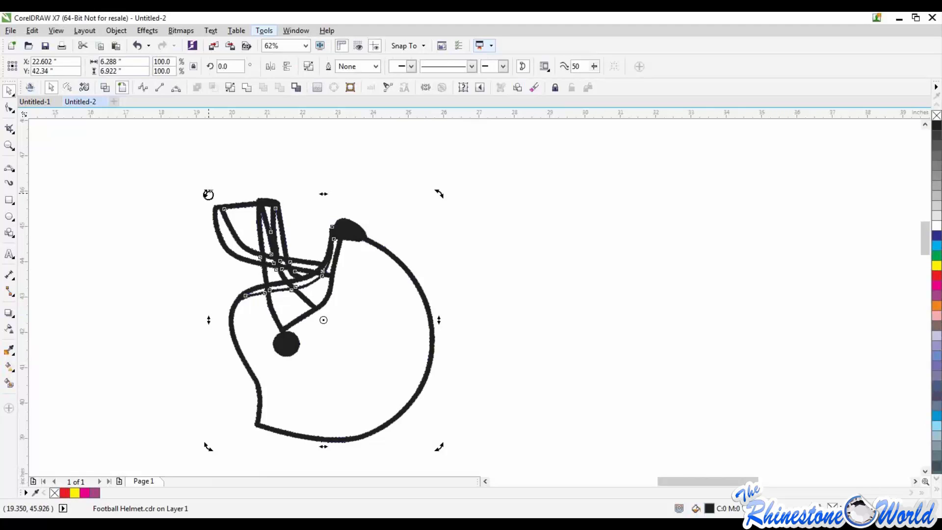
{"action": "left_click_drag", "start_coordinate": [209, 195], "coordinate": [179, 420]}
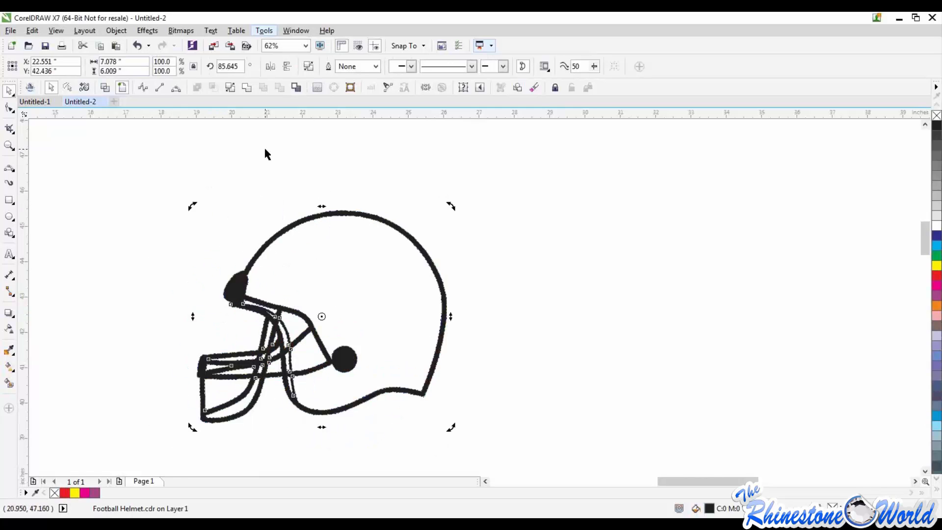
{"action": "key", "text": "ctrl+z"}
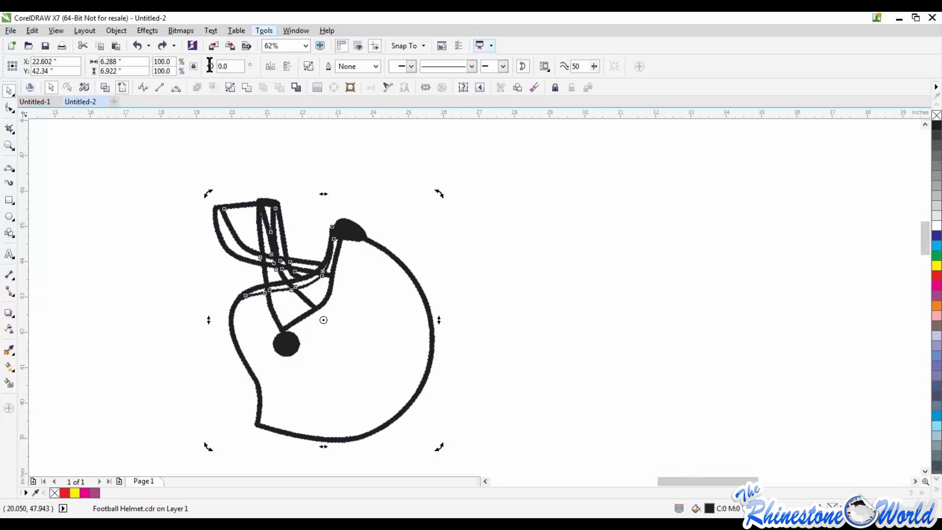
Set the helmet's rotation angle to 90 degrees so that it stands upright, and deselect it
{"action": "left_click", "coordinate": [238, 67]}
{"action": "type", "text": "90"}
{"action": "key", "text": "Return"}
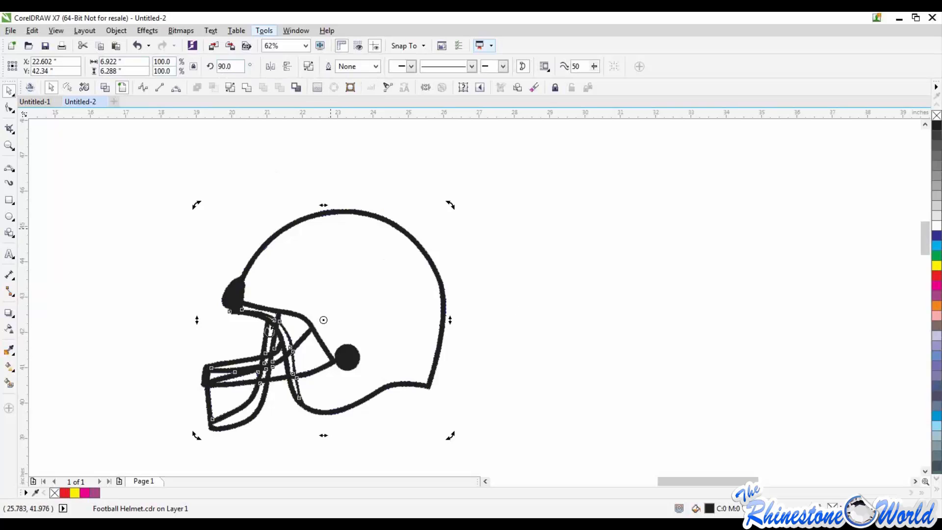
{"action": "left_click", "coordinate": [458, 343]}
{"action": "scroll", "coordinate": [425, 363], "scroll_direction": "down", "scroll_amount": 3}
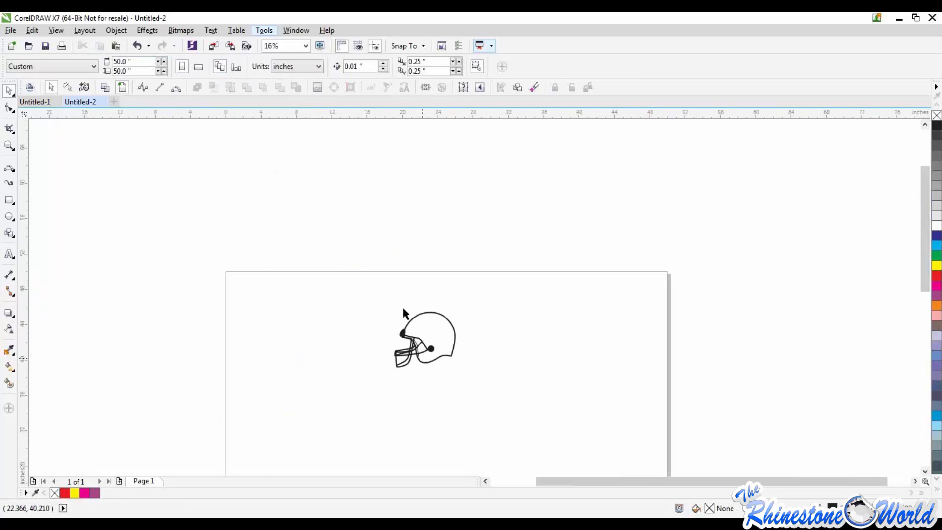
{"action": "scroll", "coordinate": [422, 356], "scroll_direction": "up", "scroll_amount": 3}
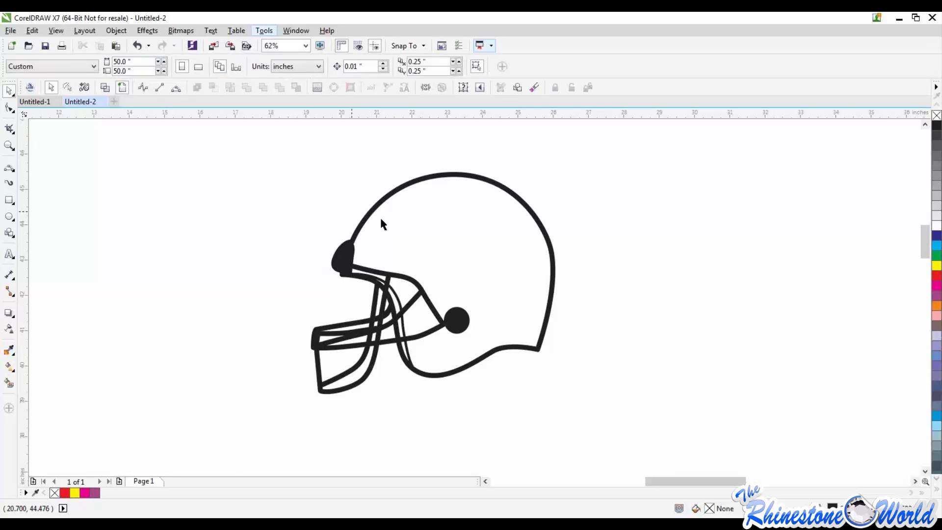
{"action": "mouse_move", "coordinate": [429, 120]}
{"action": "left_mouse_down"}
{"action": "mouse_move", "coordinate": [439, 384]}
{"action": "mouse_move", "coordinate": [428, 122]}
{"action": "left_mouse_up"}
Use Smart Fill to fill the helmet shell and the face-opening areas below its brow with green and a 0.5 pt outline
{"action": "left_click", "coordinate": [8, 384]}
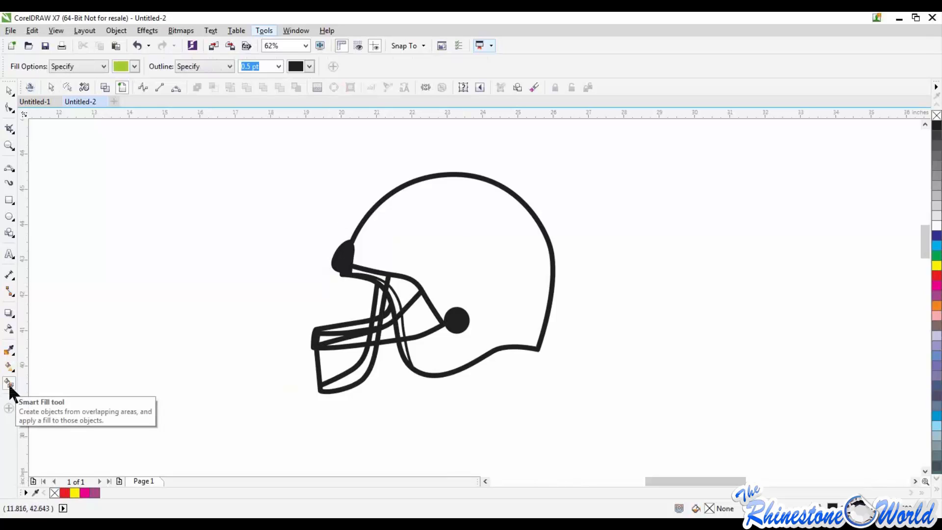
{"action": "left_click", "coordinate": [467, 248]}
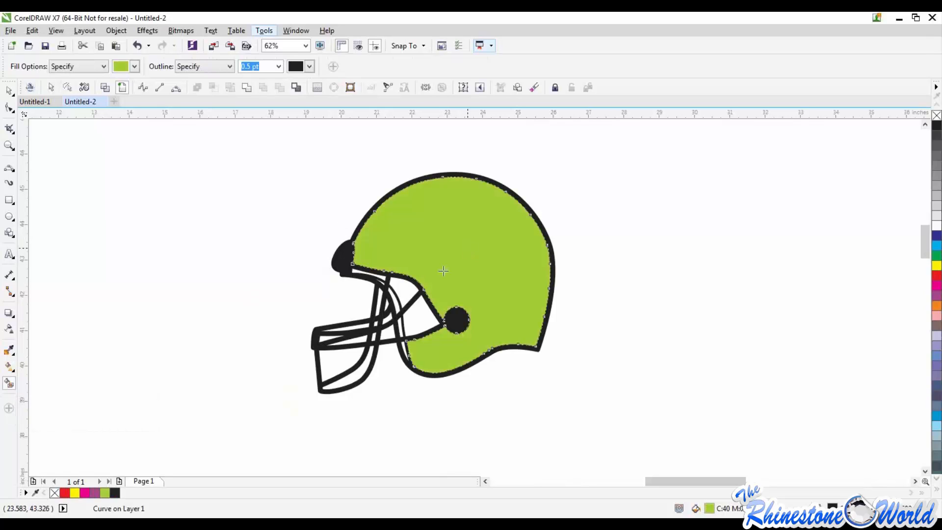
{"action": "left_click", "coordinate": [421, 325]}
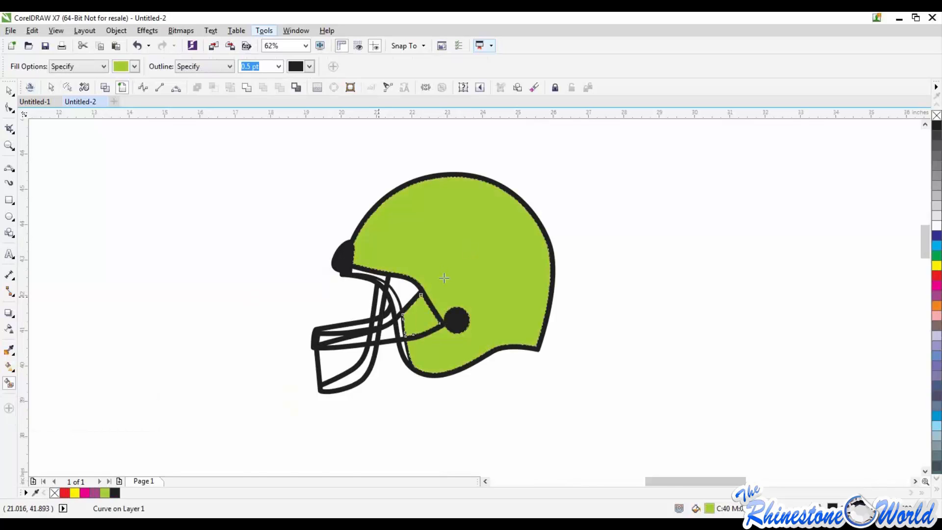
{"action": "scroll", "coordinate": [445, 276], "scroll_direction": "up", "scroll_amount": 3}
{"action": "left_click", "coordinate": [443, 275]}
{"action": "left_click", "coordinate": [337, 226]}
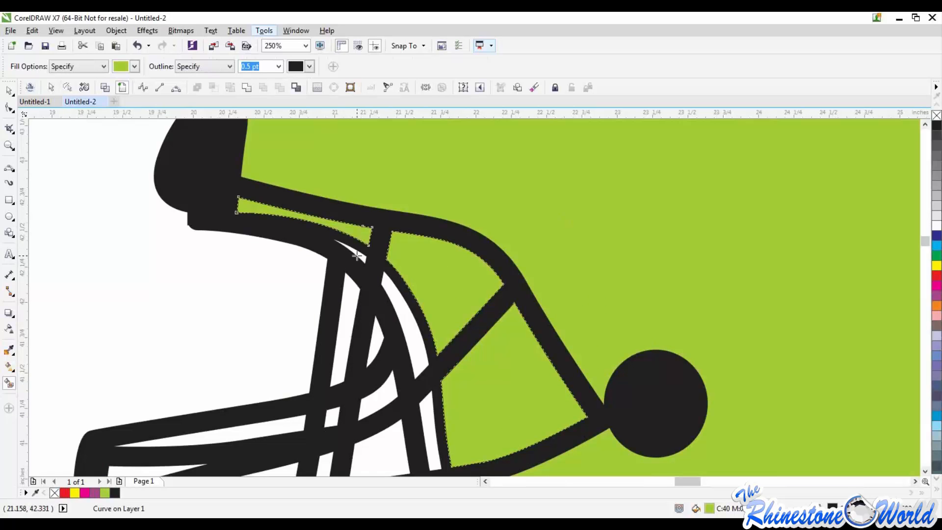
{"action": "left_click", "coordinate": [362, 257]}
{"action": "left_click", "coordinate": [401, 316]}
Smart-fill the narrow gaps around the crossing bars beside the helmet's front edge in the same green
{"action": "scroll", "coordinate": [403, 316], "scroll_direction": "down", "scroll_amount": 3}
{"action": "scroll", "coordinate": [406, 329], "scroll_direction": "up", "scroll_amount": 3}
{"action": "left_click", "coordinate": [407, 328]}
{"action": "left_click", "coordinate": [421, 397]}
{"action": "left_click", "coordinate": [347, 346]}
{"action": "left_click", "coordinate": [346, 299]}
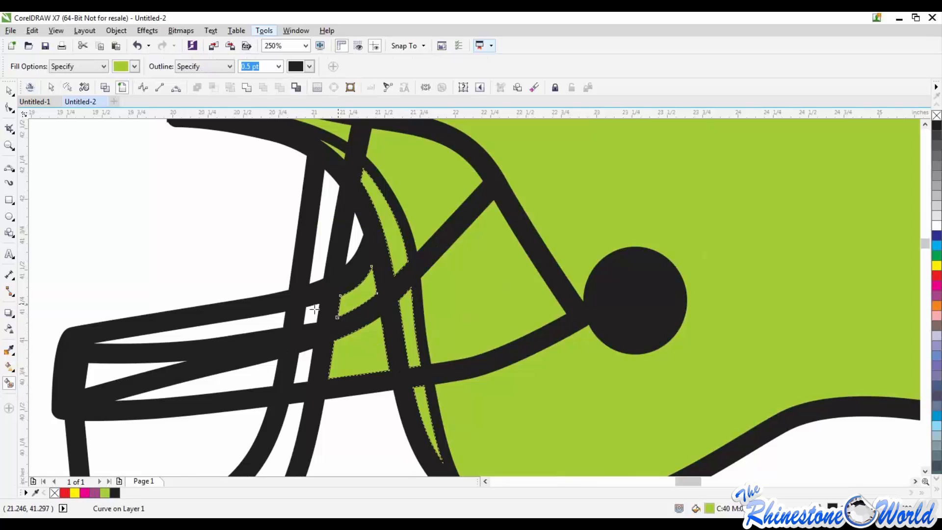
Smart-fill the remaining gaps between the front and lower face mask bars in green
{"action": "left_click", "coordinate": [311, 313]}
{"action": "left_click", "coordinate": [186, 334]}
{"action": "left_click", "coordinate": [123, 374]}
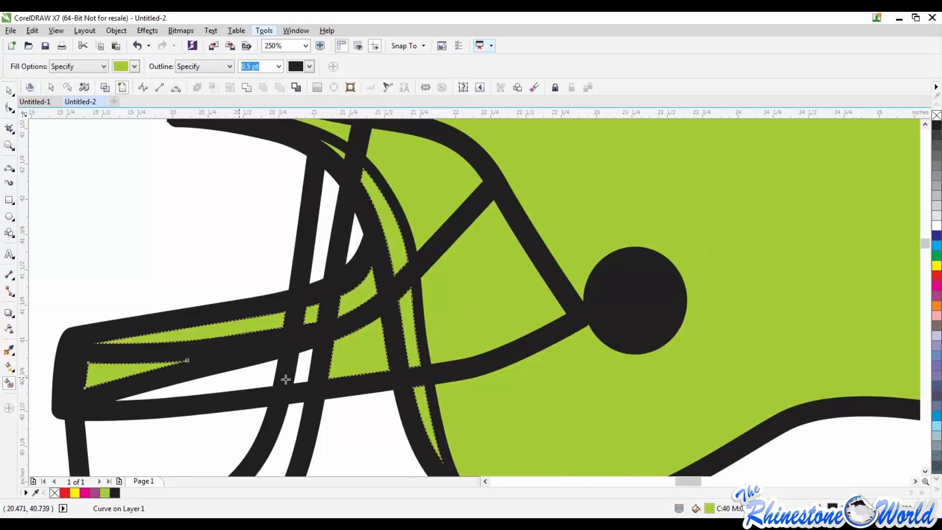
{"action": "left_click", "coordinate": [239, 379]}
{"action": "left_click", "coordinate": [300, 372]}
{"action": "left_click", "coordinate": [293, 421]}
{"action": "left_click", "coordinate": [232, 424]}
{"action": "scroll", "coordinate": [239, 401], "scroll_direction": "down", "scroll_amount": 3}
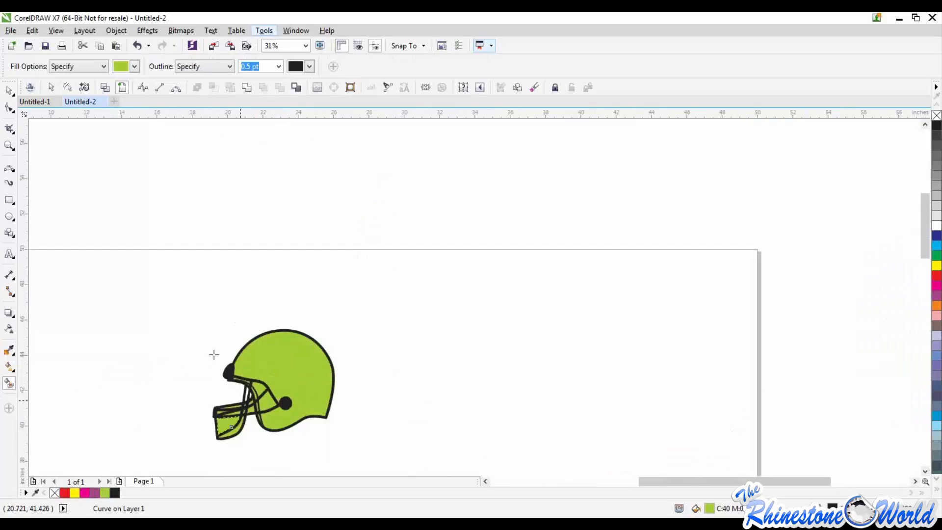
Pull the green shell fill up and away from the helmet outline as a separate object, and undo the move
{"action": "left_click", "coordinate": [11, 93]}
{"action": "left_click", "coordinate": [303, 374]}
{"action": "left_click_drag", "start_coordinate": [298, 354], "coordinate": [343, 329]}
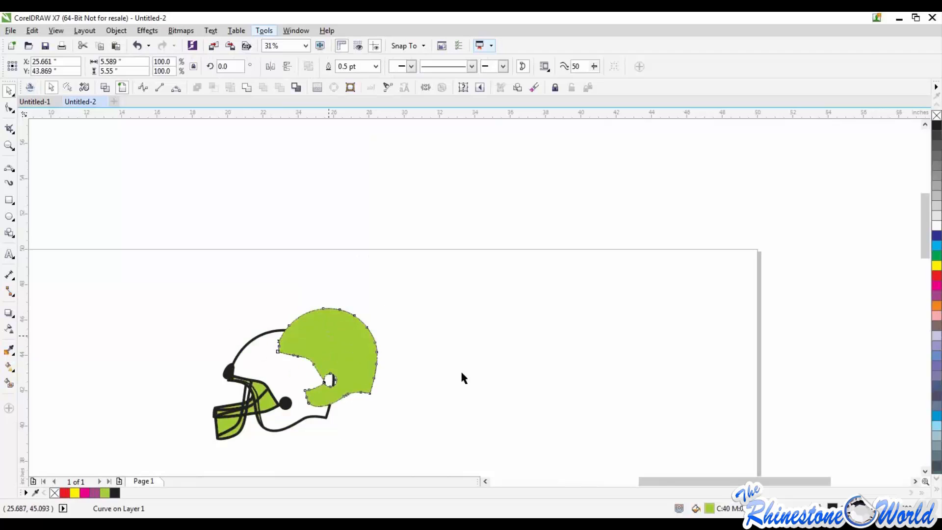
{"action": "key", "text": "ctrl+z"}
Select the helmet outline and all its green fill pieces together, and clear the selection
{"action": "key", "text": "Escape"}
{"action": "left_click_drag", "start_coordinate": [160, 327], "coordinate": [360, 459]}
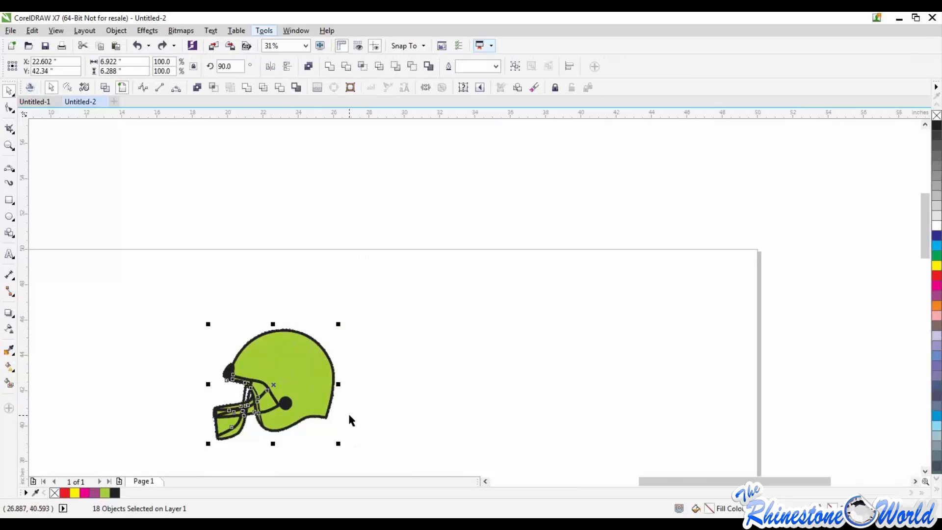
{"action": "key", "text": "Escape"}
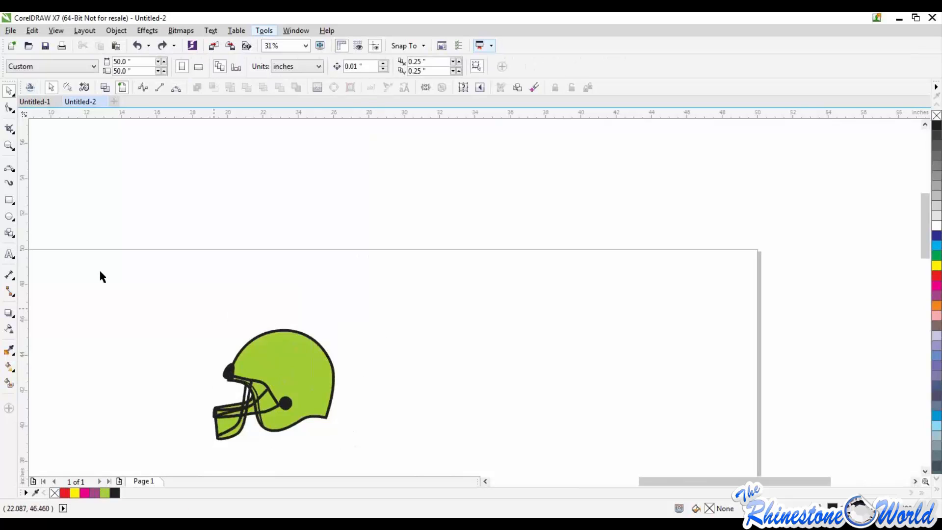
Add the artistic text RM in College-Black at 175 pt in the empty page area above the helmet
{"action": "left_click", "coordinate": [13, 256]}
{"action": "left_click", "coordinate": [25, 258]}
{"action": "left_click", "coordinate": [420, 293]}
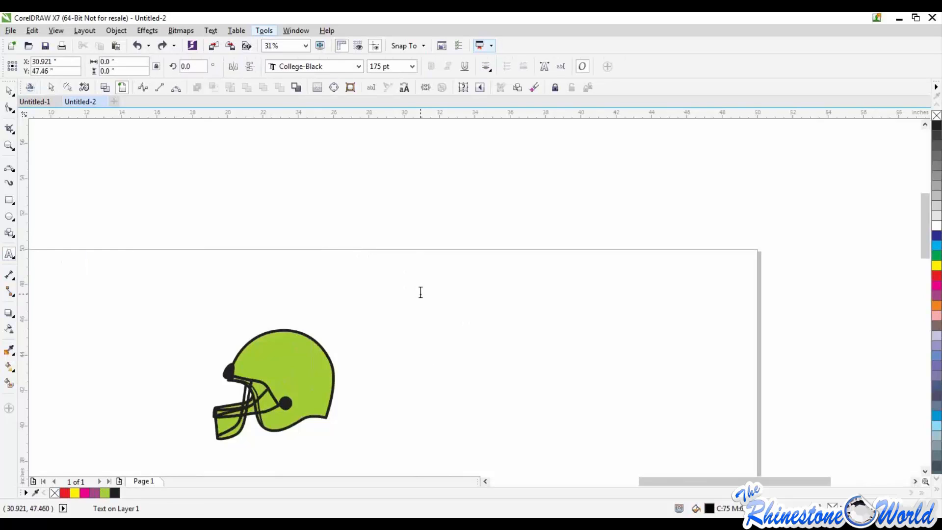
{"action": "type", "text": "RM"}
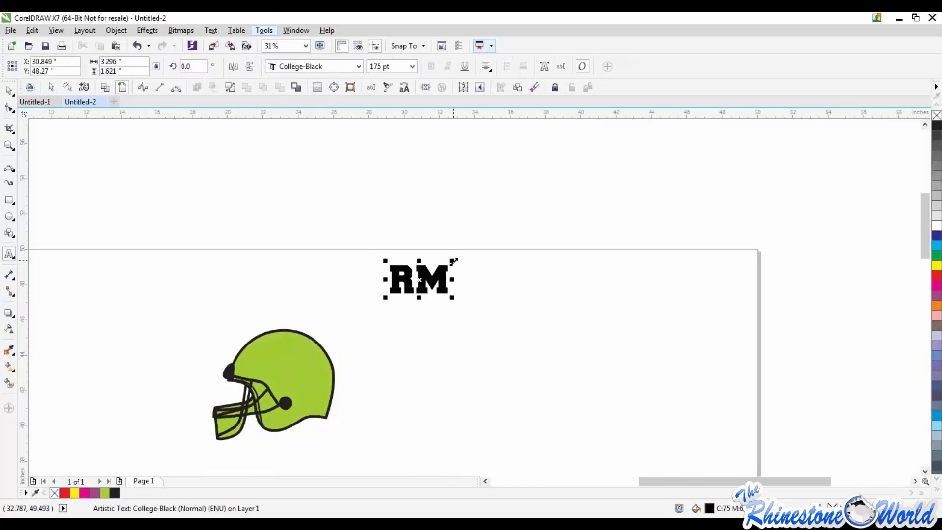
Shrink the RM text to about 2.44 by 1.2 inches and place it in the middle of the helmet shell
{"action": "left_click_drag", "start_coordinate": [451, 261], "coordinate": [296, 370]}
{"action": "left_click", "coordinate": [9, 90]}
{"action": "left_click", "coordinate": [176, 258]}
{"action": "scroll", "coordinate": [289, 380], "scroll_direction": "up", "scroll_amount": 2}
{"action": "left_click_drag", "start_coordinate": [311, 373], "coordinate": [299, 362]}
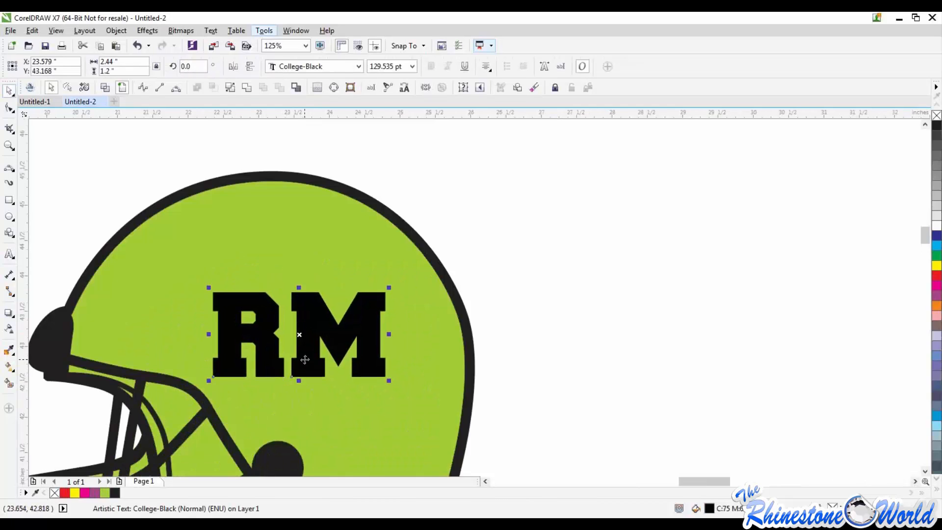
Simplify the RM text together with the green shell fill so the letters cut through the fill
{"action": "left_click", "coordinate": [311, 238], "text": "shift"}
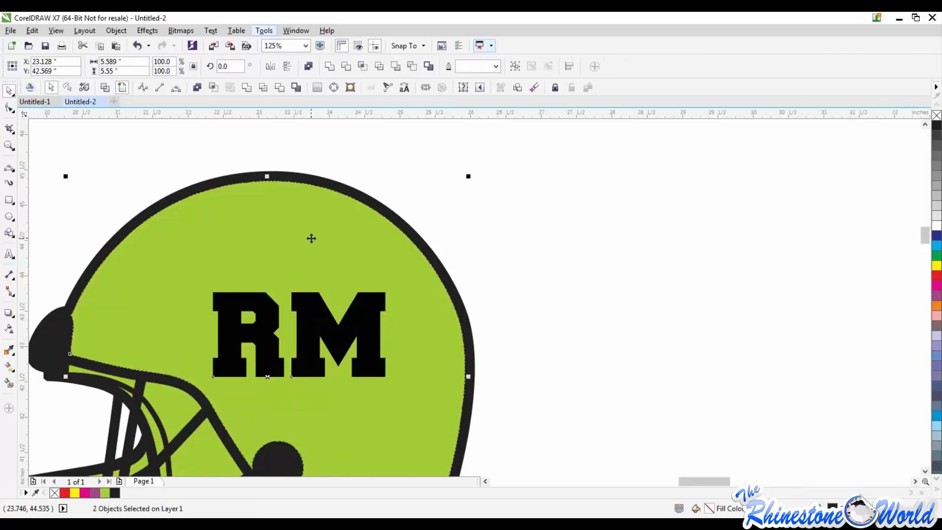
{"action": "scroll", "coordinate": [311, 238], "scroll_direction": "down", "scroll_amount": 1}
{"action": "left_click", "coordinate": [116, 30]}
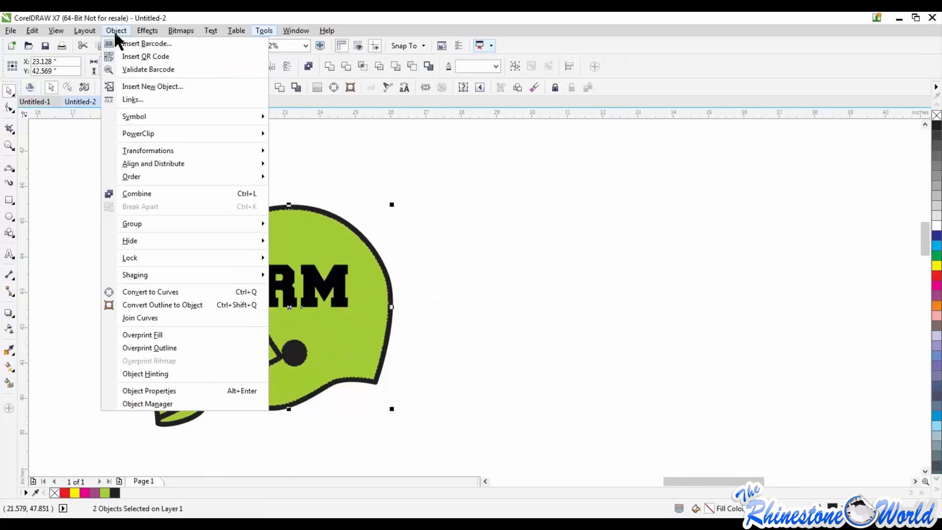
{"action": "mouse_move", "coordinate": [141, 276]}
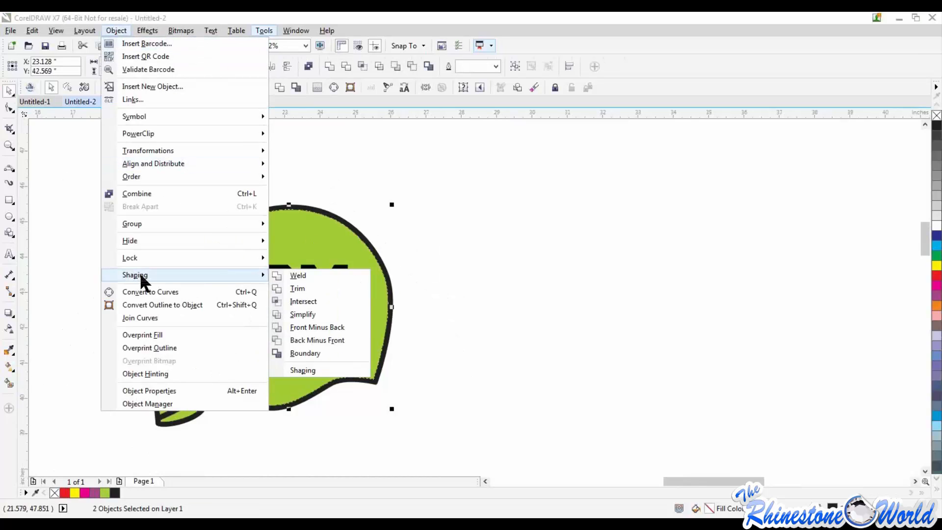
{"action": "left_click", "coordinate": [293, 315]}
Pull the black RM text off the helmet and delete it
{"action": "left_click_drag", "start_coordinate": [358, 289], "coordinate": [568, 283]}
{"action": "key", "text": "Delete"}
{"action": "scroll", "coordinate": [537, 281], "scroll_direction": "down", "scroll_amount": 1}
{"action": "scroll", "coordinate": [567, 280], "scroll_direction": "up", "scroll_amount": 1}
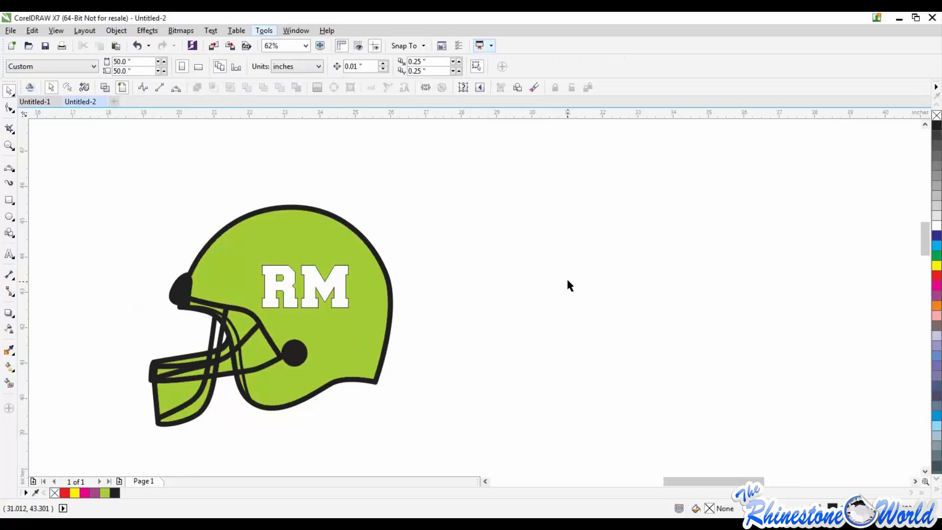
Select all pieces of the helmet together and delete them from the page
{"action": "scroll", "coordinate": [566, 278], "scroll_direction": "down", "scroll_amount": 1}
{"action": "left_click_drag", "start_coordinate": [264, 205], "coordinate": [571, 387]}
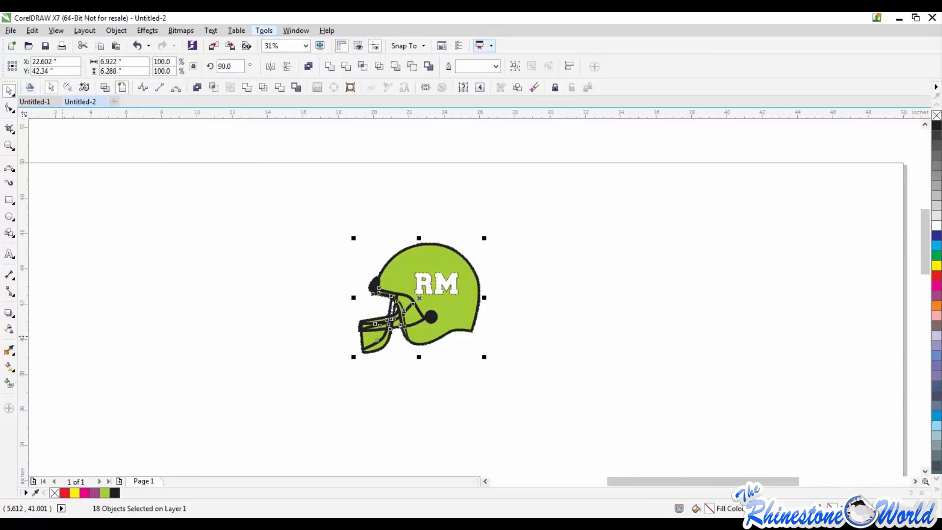
{"action": "left_click", "coordinate": [336, 220]}
{"action": "left_click_drag", "start_coordinate": [206, 178], "coordinate": [564, 364]}
{"action": "key", "text": "Delete"}
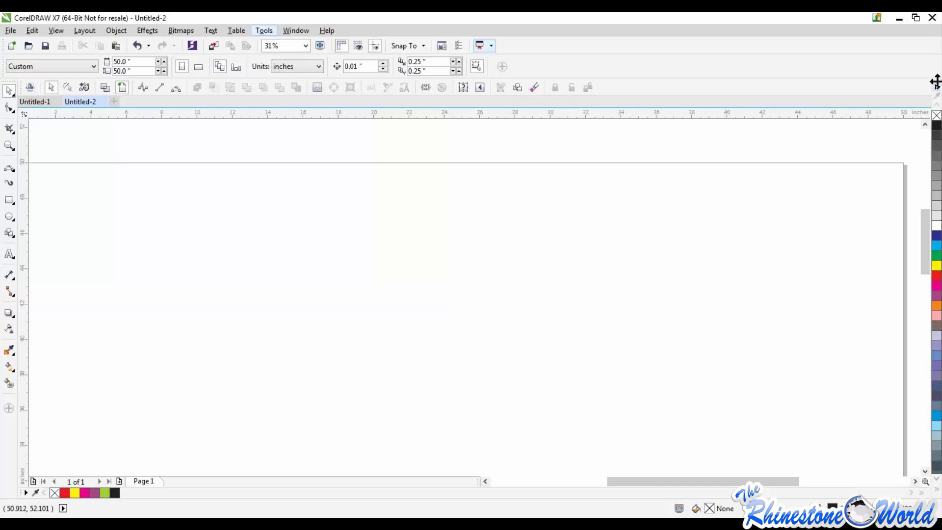
Undock the default color palette and dock it horizontally below the drawing area, above the document palette
{"action": "left_click_drag", "start_coordinate": [935, 82], "coordinate": [720, 127]}
{"action": "left_click_drag", "start_coordinate": [773, 113], "coordinate": [719, 241]}
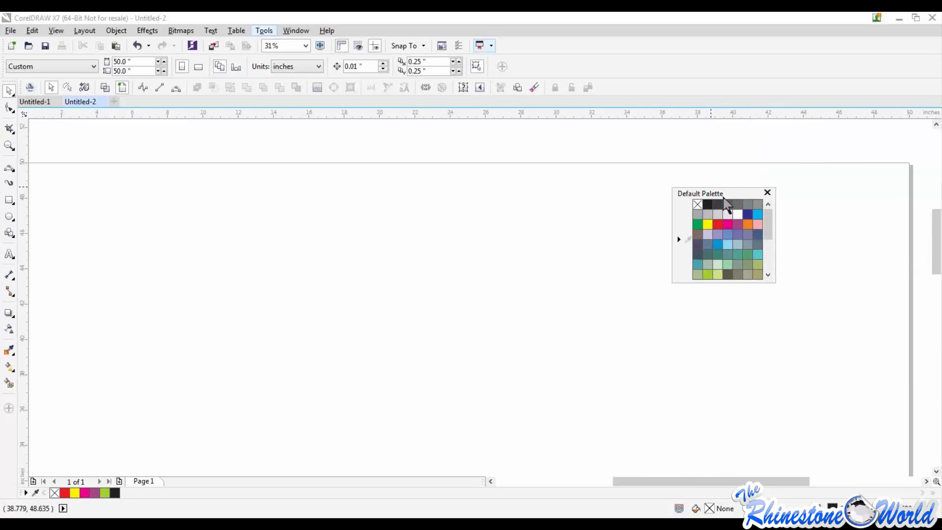
{"action": "left_click_drag", "start_coordinate": [757, 193], "coordinate": [142, 490]}
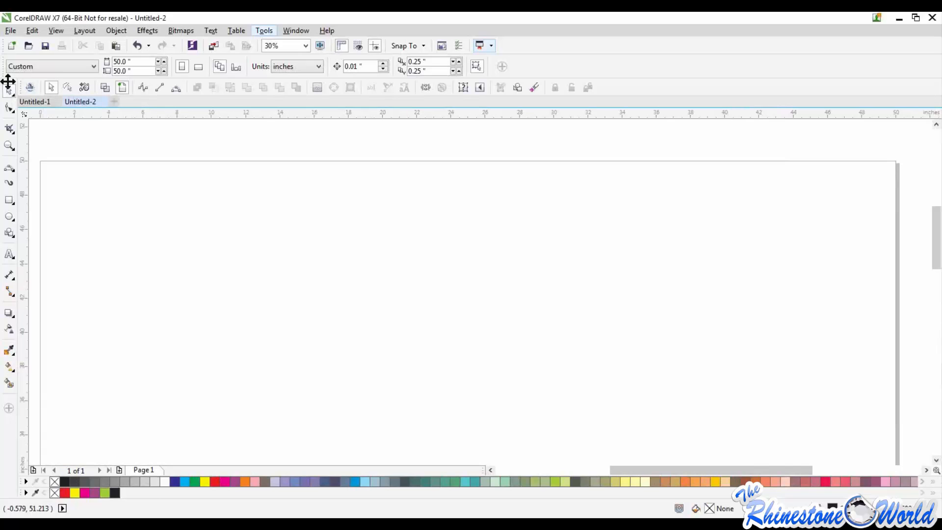
Lock the toolbars in place and unlock them again
{"action": "right_click", "coordinate": [7, 437]}
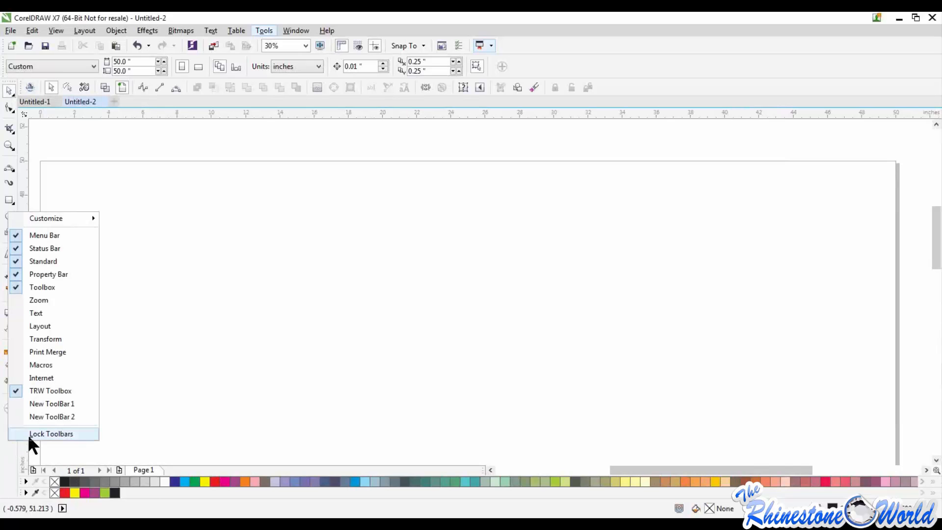
{"action": "left_click", "coordinate": [28, 433]}
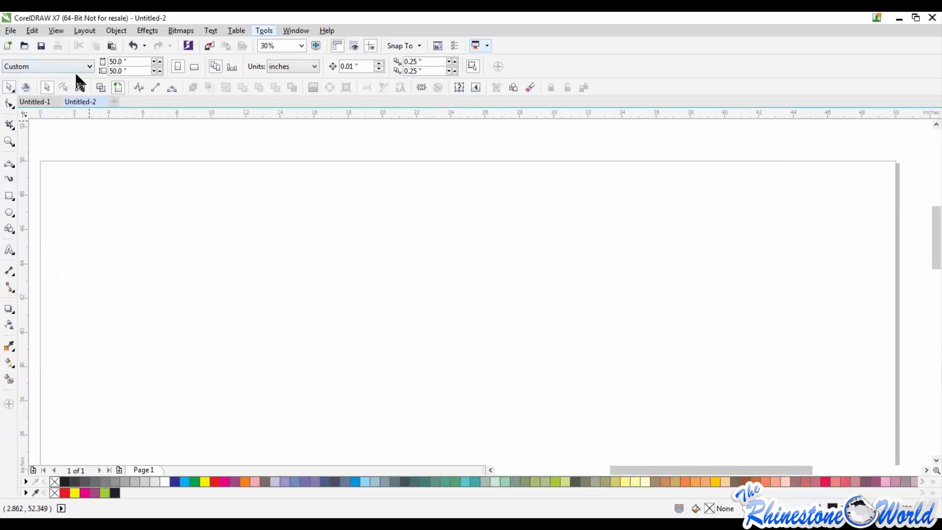
{"action": "right_click", "coordinate": [7, 427]}
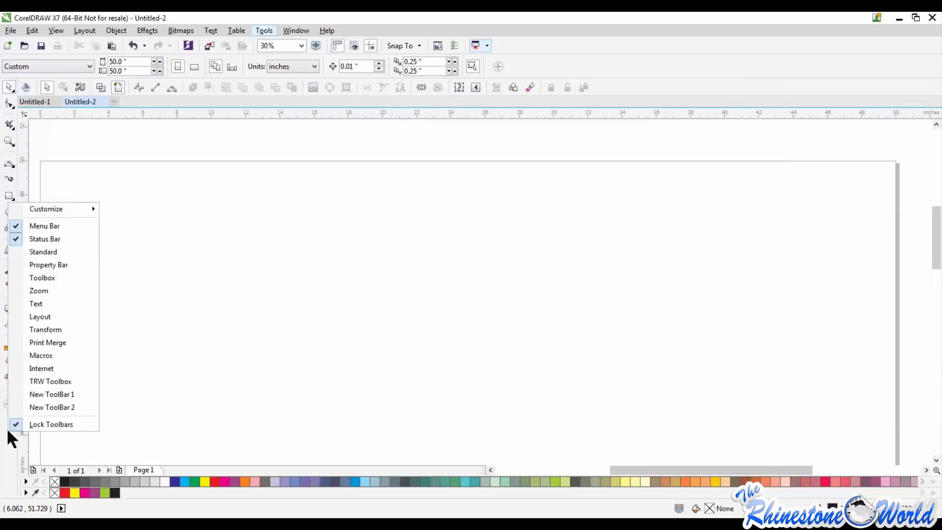
{"action": "left_click", "coordinate": [40, 423]}
Undock the toolbox and redock it vertically alongside the toolbar rows, and undo the deletion of the helmet
{"action": "left_click_drag", "start_coordinate": [12, 80], "coordinate": [231, 173]}
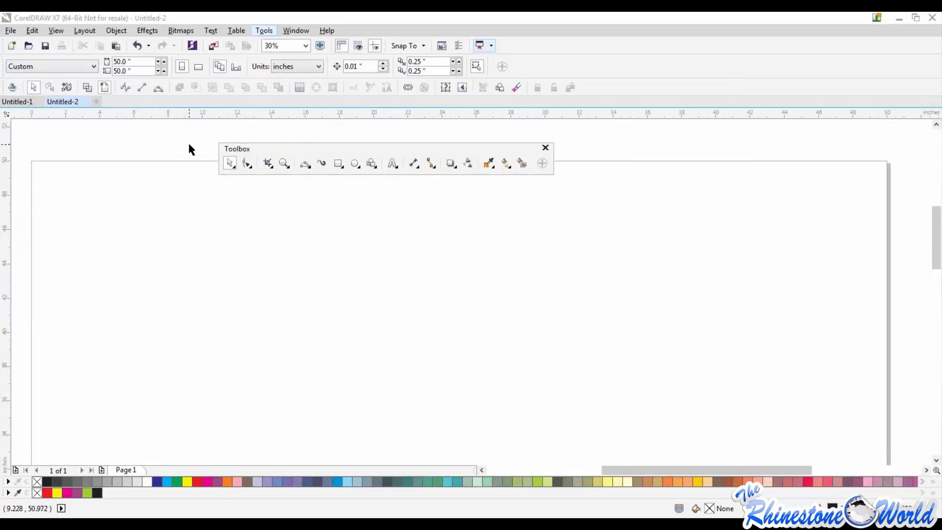
{"action": "key", "text": "ctrl+v"}
{"action": "left_click_drag", "start_coordinate": [289, 147], "coordinate": [5, 138]}
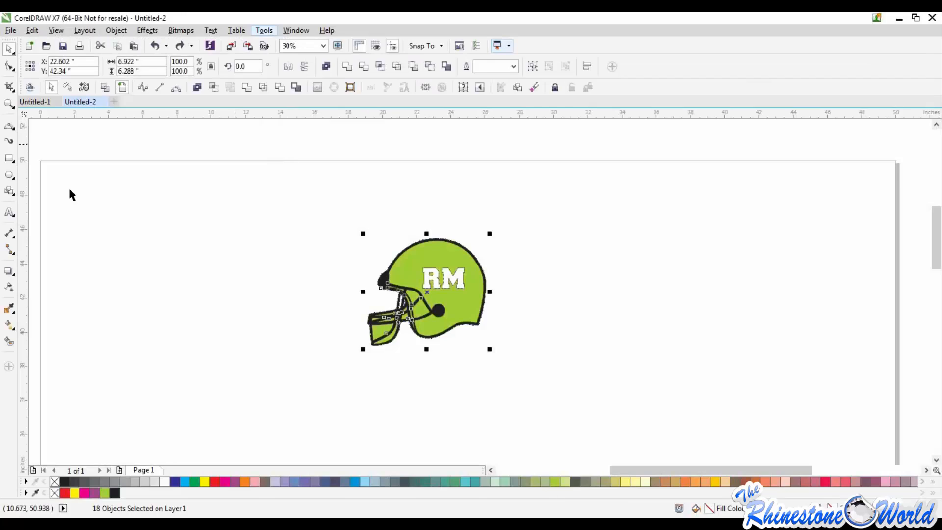
{"action": "left_click", "coordinate": [70, 188]}
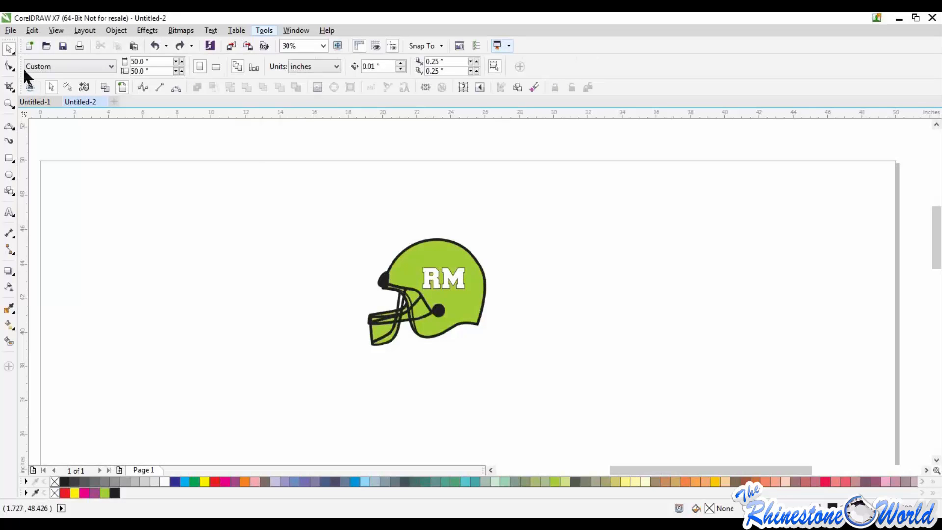
Float the toolbox over the page above the helmet, and pull the toolbar beneath the property bar out and back into its place
{"action": "left_click_drag", "start_coordinate": [9, 39], "coordinate": [11, 120]}
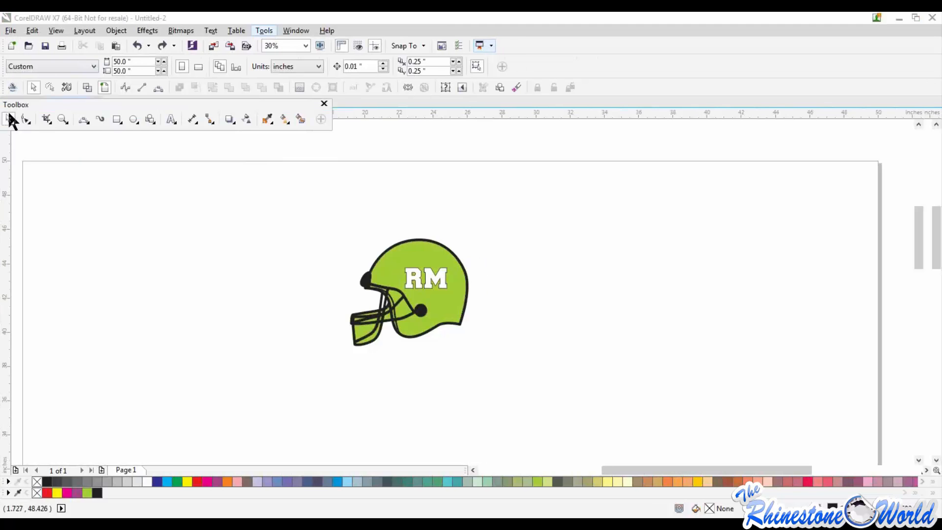
{"action": "left_click_drag", "start_coordinate": [275, 120], "coordinate": [353, 158]}
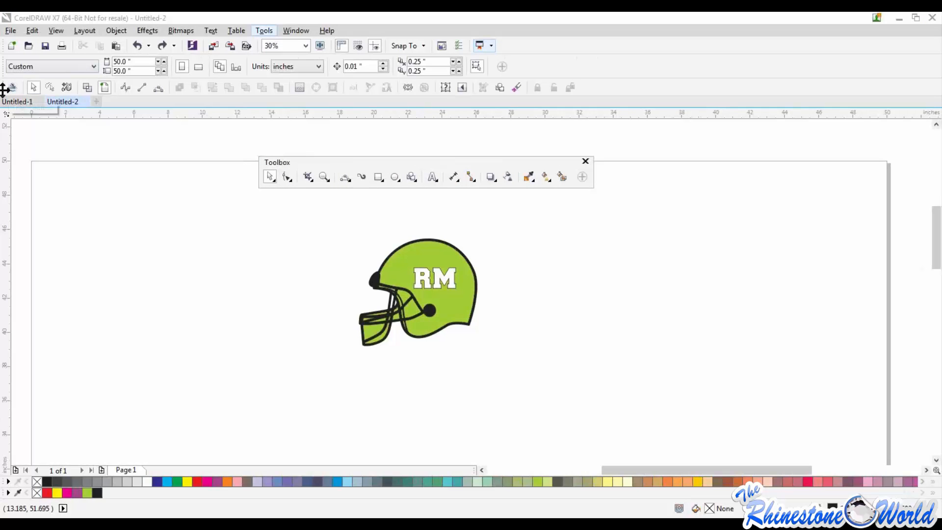
{"action": "mouse_move", "coordinate": [4, 89]}
{"action": "left_mouse_down"}
{"action": "mouse_move", "coordinate": [105, 189]}
{"action": "mouse_move", "coordinate": [127, 231]}
{"action": "left_mouse_up"}
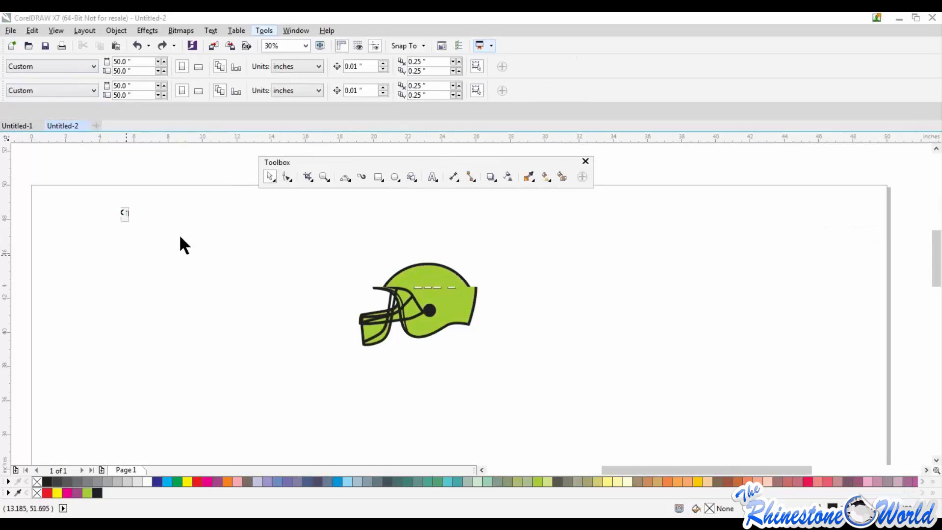
{"action": "left_click_drag", "start_coordinate": [308, 212], "coordinate": [189, 69]}
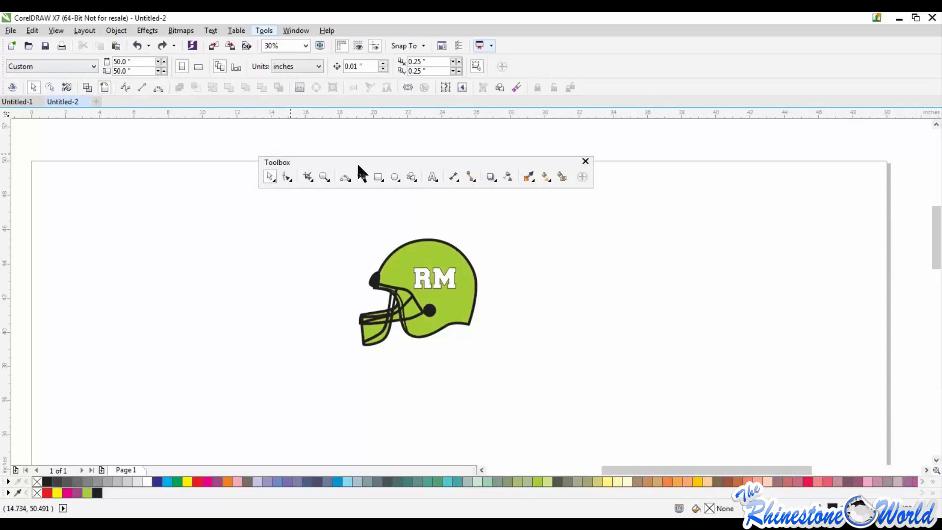
Redock the toolbox vertically beside the vertical ruler under the toolbars, and switch to the browser's November 2014 webinar schedule
{"action": "left_click_drag", "start_coordinate": [333, 162], "coordinate": [251, 181]}
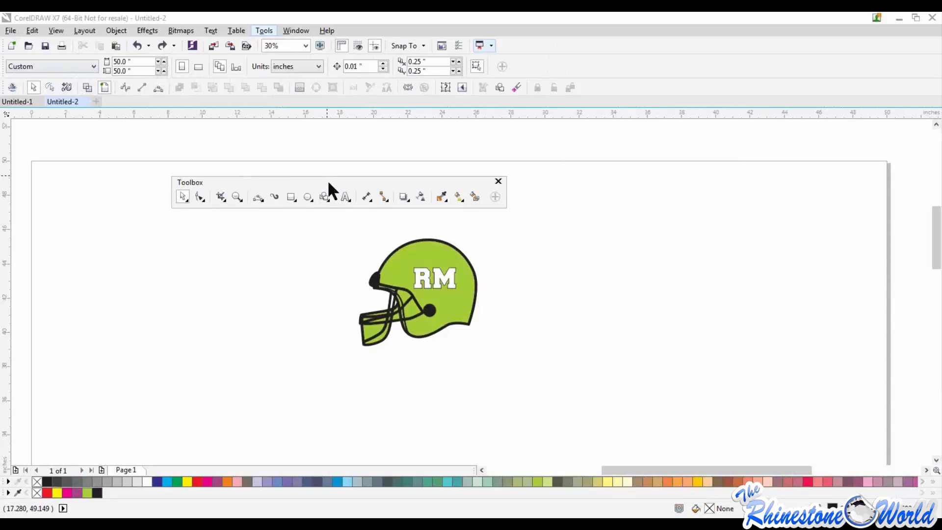
{"action": "left_click_drag", "start_coordinate": [390, 176], "coordinate": [5, 126]}
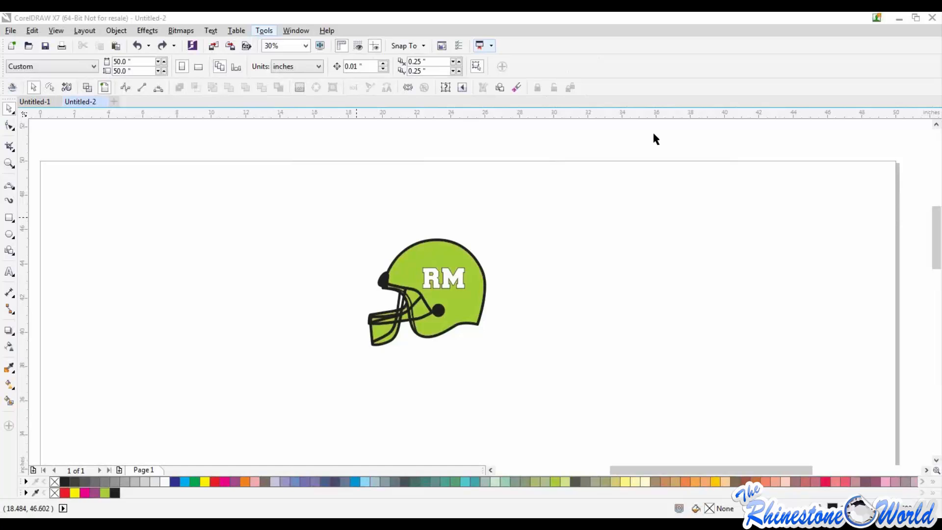
{"action": "left_click_drag", "start_coordinate": [941, 86], "coordinate": [438, 14]}
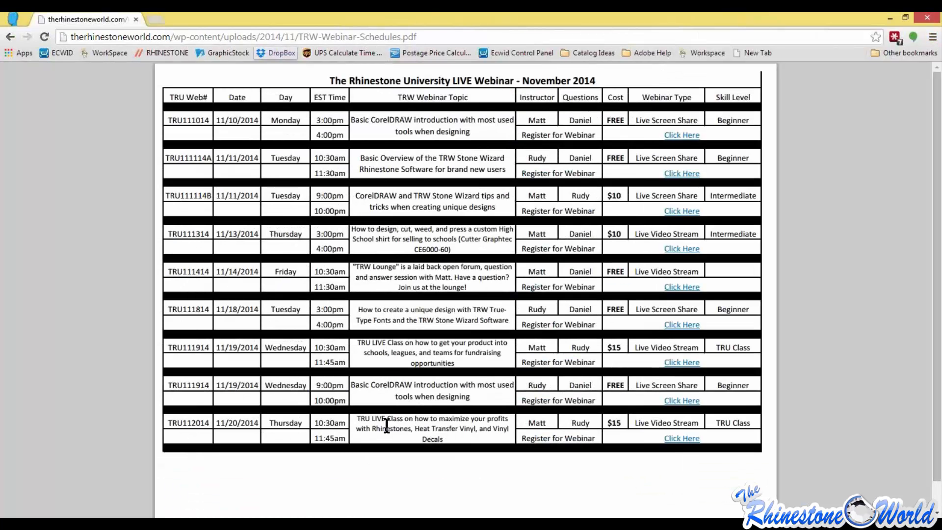